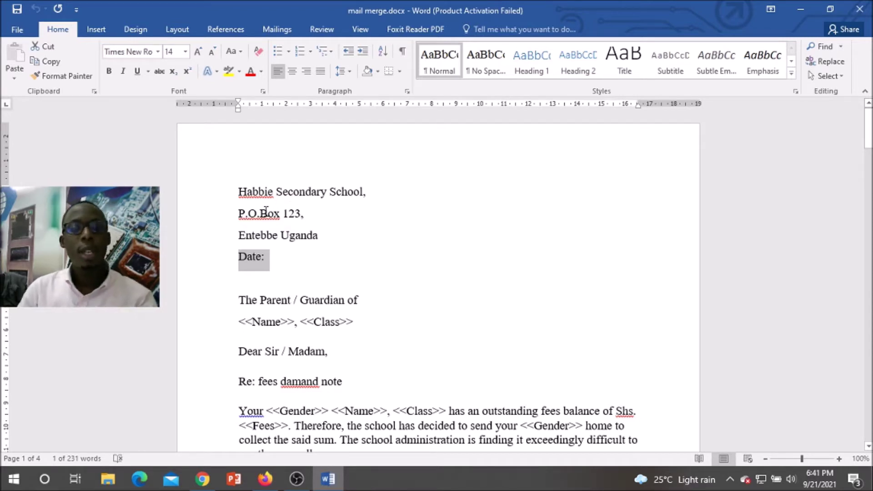
# Step: Add a blank line after 'Knowledge is power' and remove the empty line above the signature
pyautogui.scroll(-5, 303, 237)
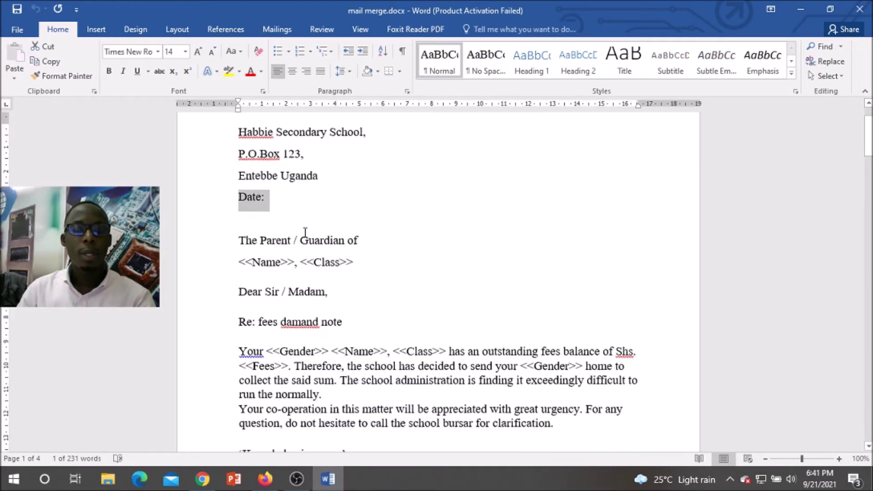
pyautogui.scroll(-3, 306, 233)
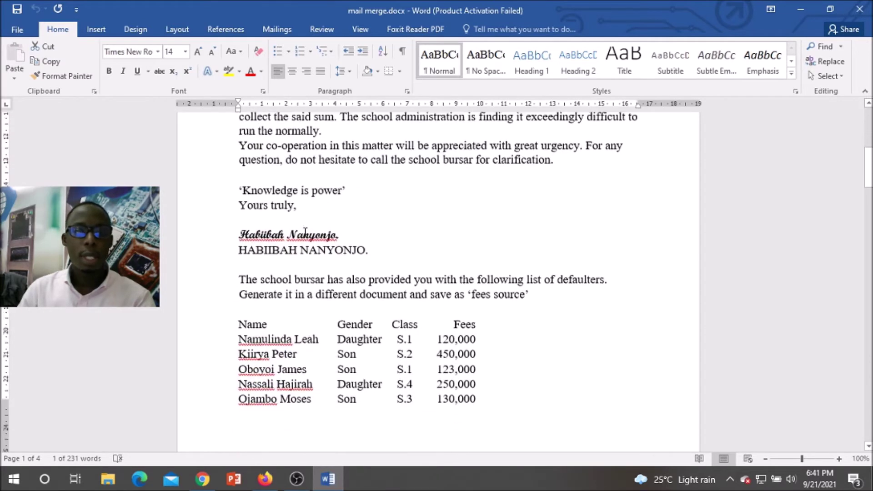
pyautogui.scroll(3, 411, 253)
pyautogui.scroll(3, 411, 252)
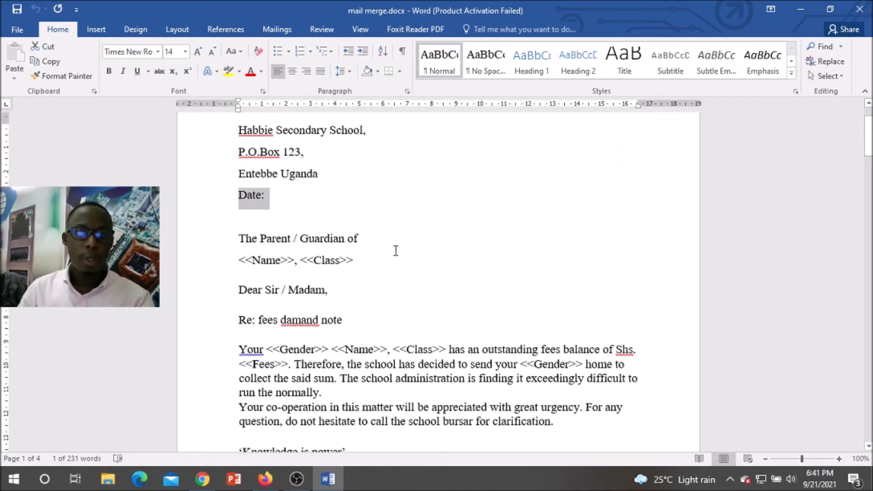
pyautogui.scroll(-2, 396, 251)
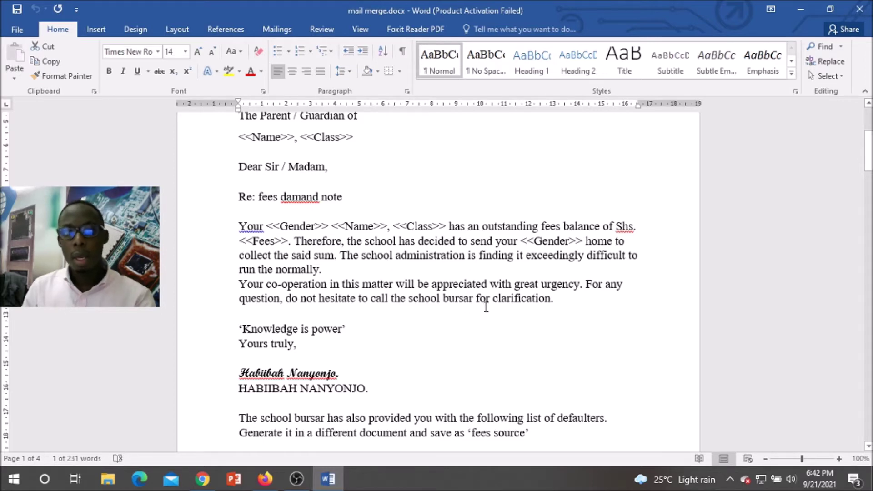
pyautogui.scroll(-1, 270, 344)
pyautogui.scroll(-1, 272, 341)
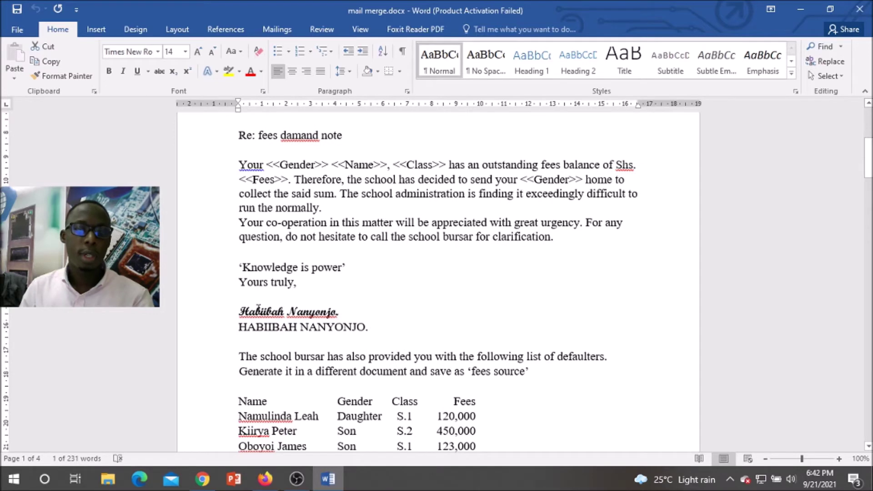
pyautogui.click(349, 266)
pyautogui.press('Return')
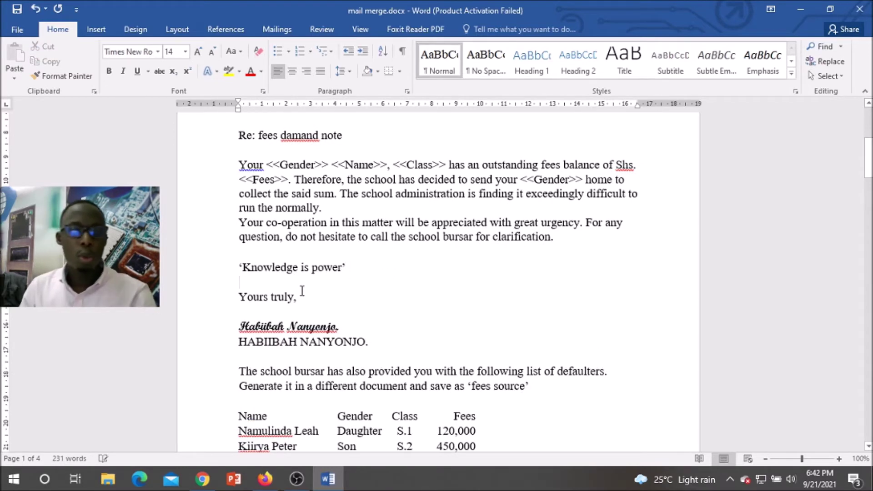
pyautogui.click(252, 308)
pyautogui.press('BackSpace')
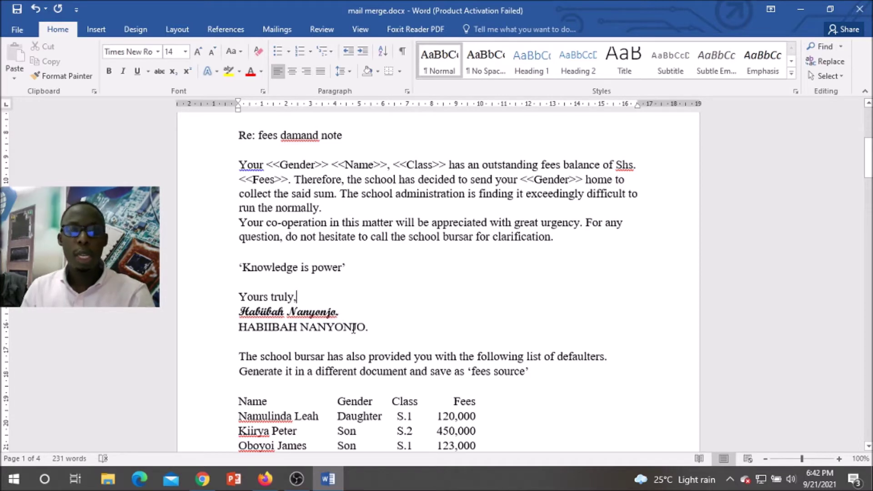
# Step: Select the Name and Gender table headers, then select the letterhead's Date: line
pyautogui.scroll(3, 378, 319)
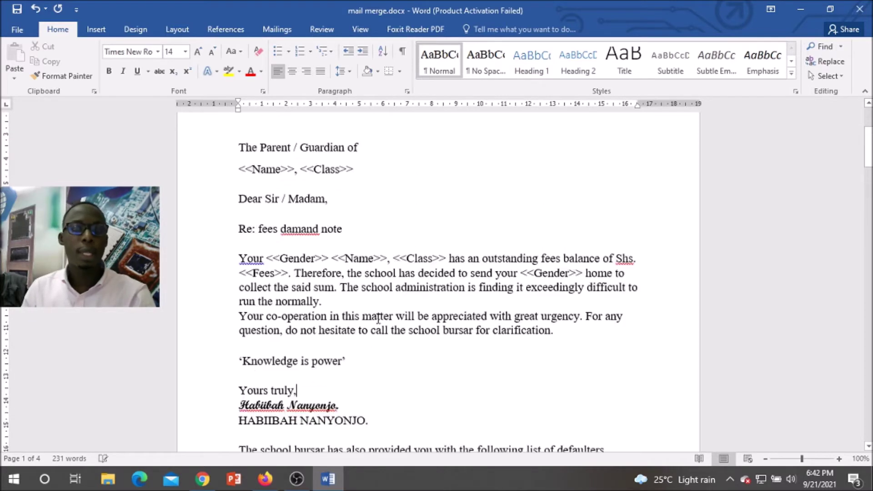
pyautogui.scroll(-13, 378, 319)
pyautogui.doubleClick(253, 186)
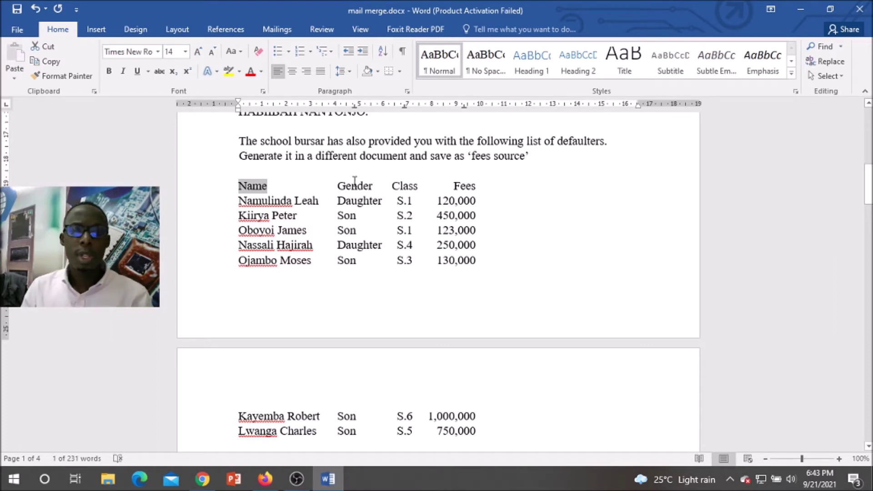
pyautogui.moveTo(339, 186); pyautogui.dragTo(472, 186)
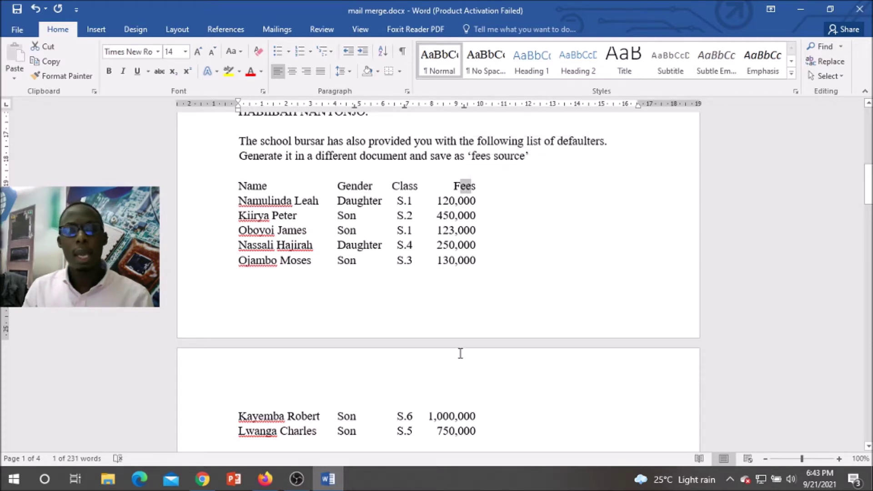
pyautogui.scroll(1, 466, 366)
pyautogui.scroll(9, 466, 366)
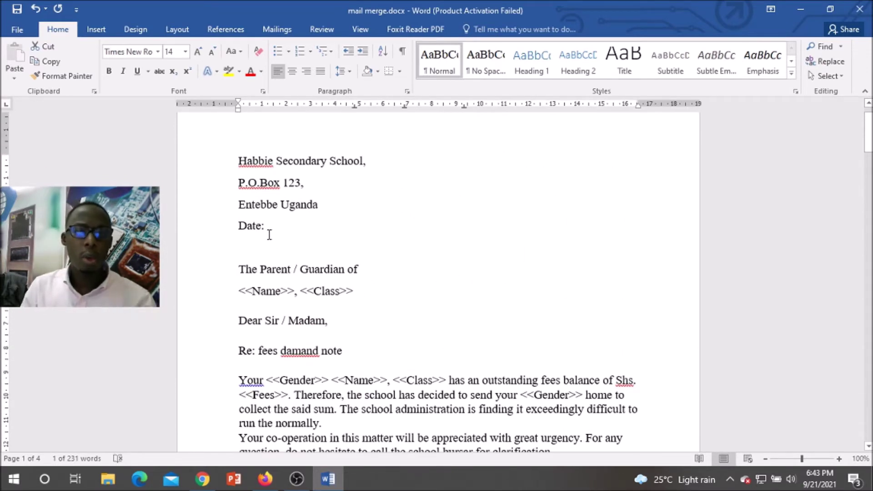
pyautogui.moveTo(266, 226); pyautogui.dragTo(225, 233)
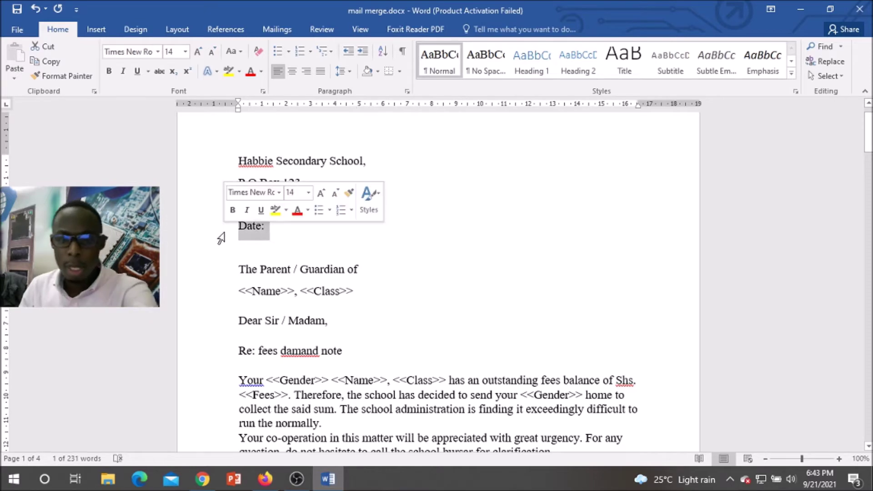
# Step: Preview the WordArt styles on the Insert tab without choosing one
pyautogui.click(96, 29)
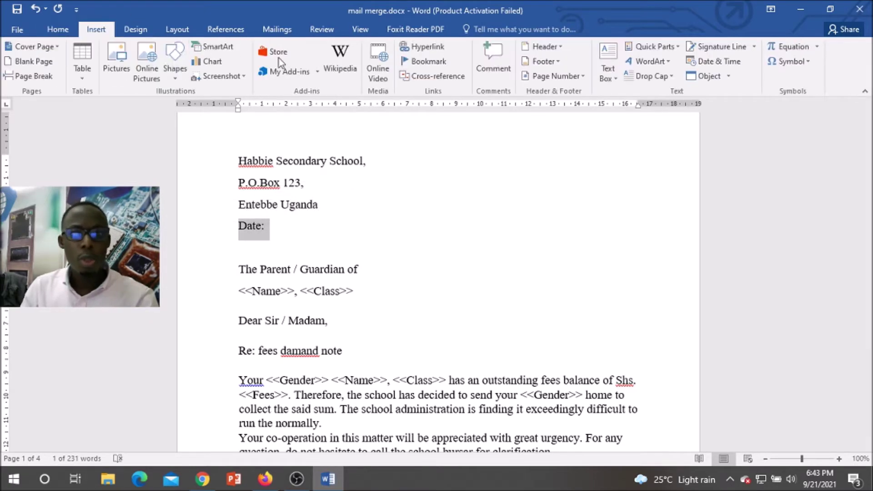
pyautogui.click(667, 63)
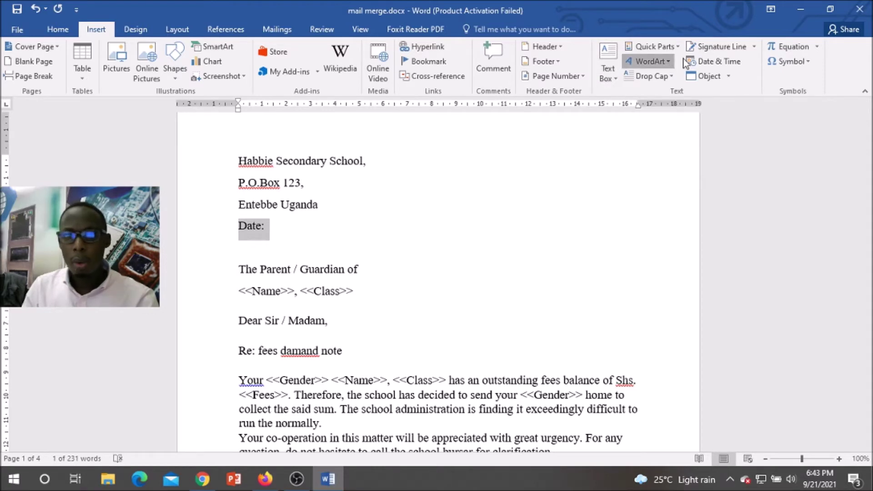
pyautogui.click(497, 145)
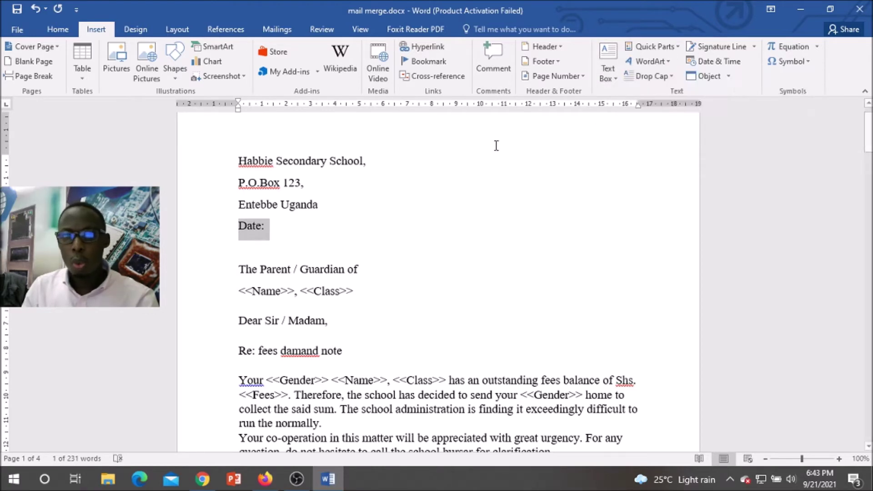
# Step: Insert a Date field in the 'Tuesday, September 21, 2021' format via Quick Parts > Field
pyautogui.click(664, 47)
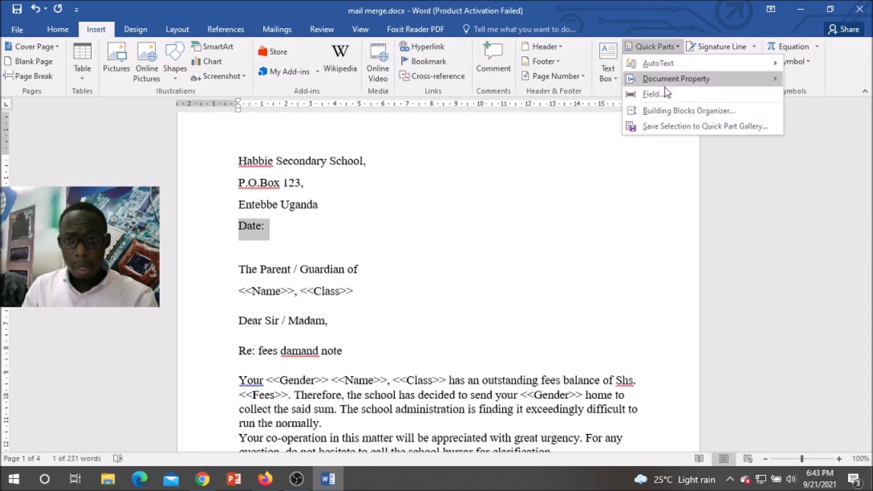
pyautogui.click(655, 94)
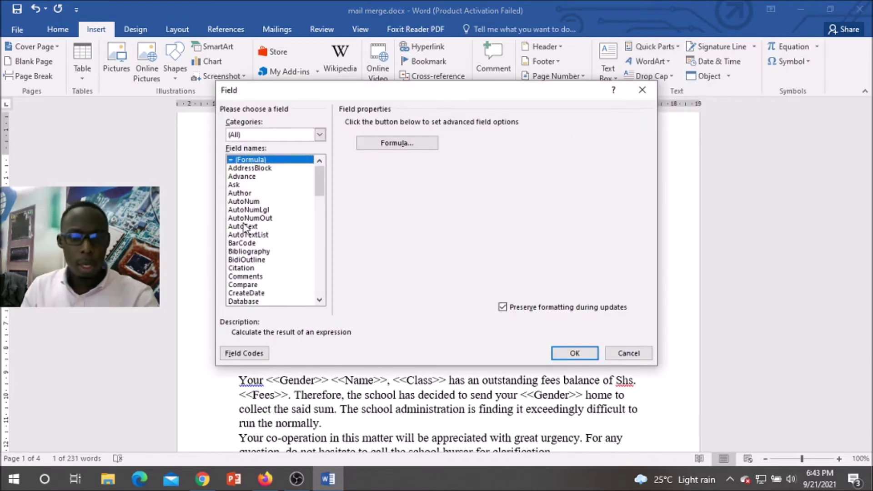
pyautogui.press('pagedown')
pyautogui.press('Down')
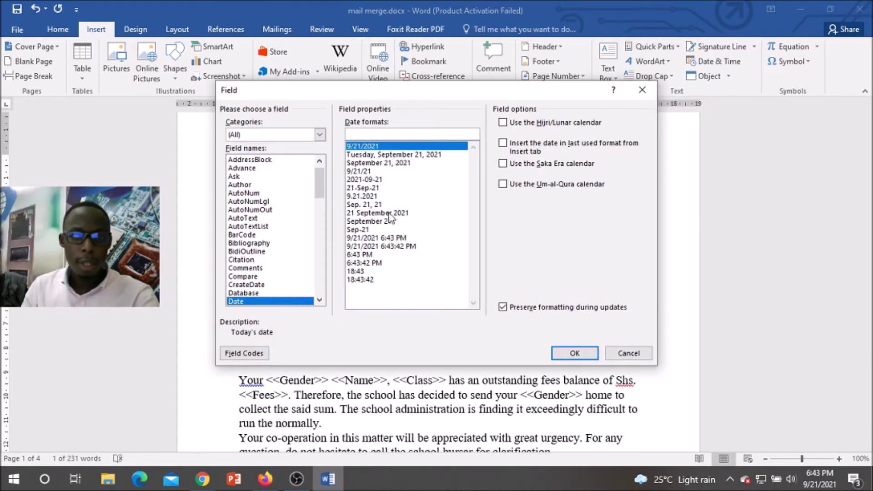
pyautogui.click(390, 155)
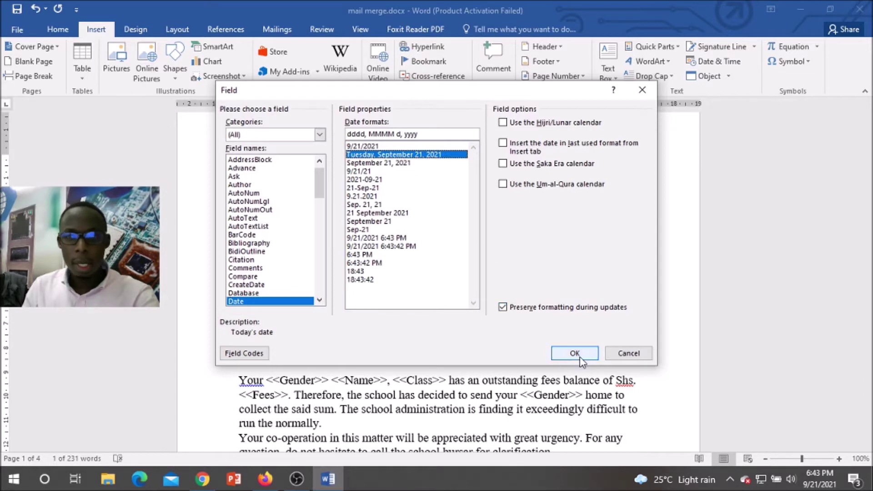
pyautogui.click(577, 356)
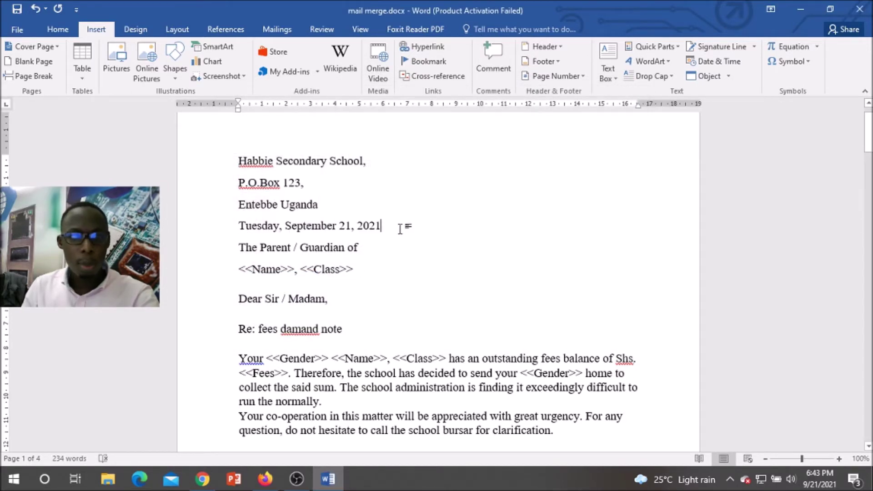
# Step: Indent the school address and date block to the right with three Ctrl+M presses
pyautogui.moveTo(381, 226); pyautogui.dragTo(207, 163)
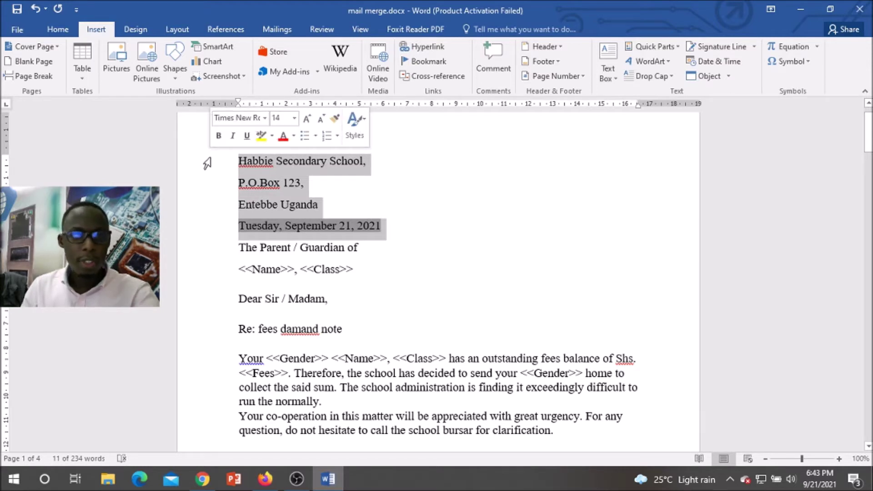
pyautogui.hotkey('ctrl', 'm')
pyautogui.hotkey('ctrl', 'm')
pyautogui.hotkey('ctrl', 'm')
pyautogui.hotkey('ctrl', 'm')
pyautogui.hotkey('ctrl', 'm')
pyautogui.hotkey('ctrl', 'm')
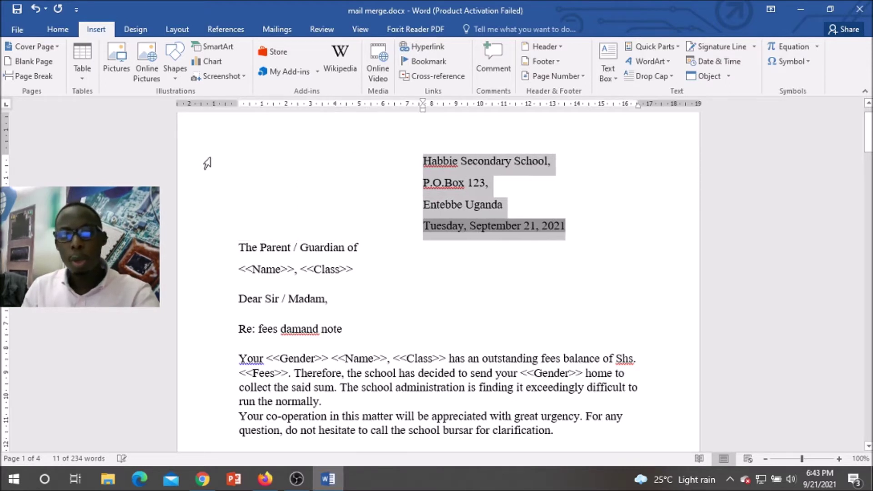
pyautogui.hotkey('ctrl', 'm')
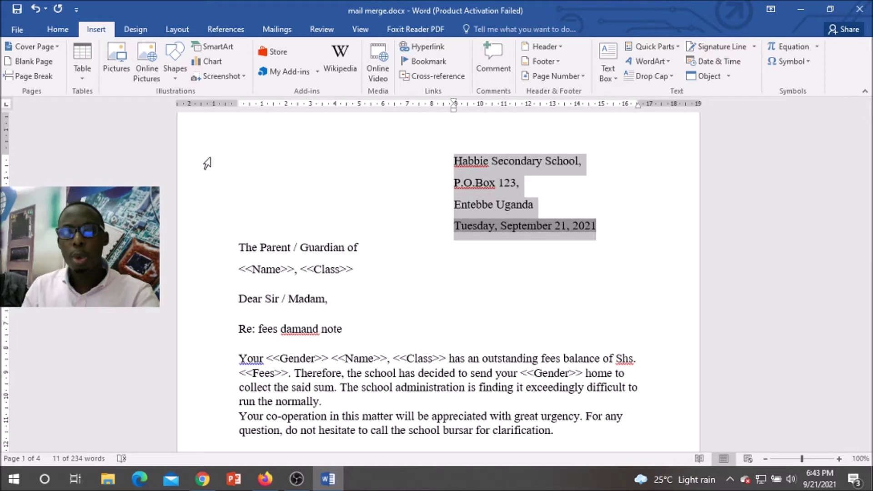
pyautogui.hotkey('ctrl', 'm')
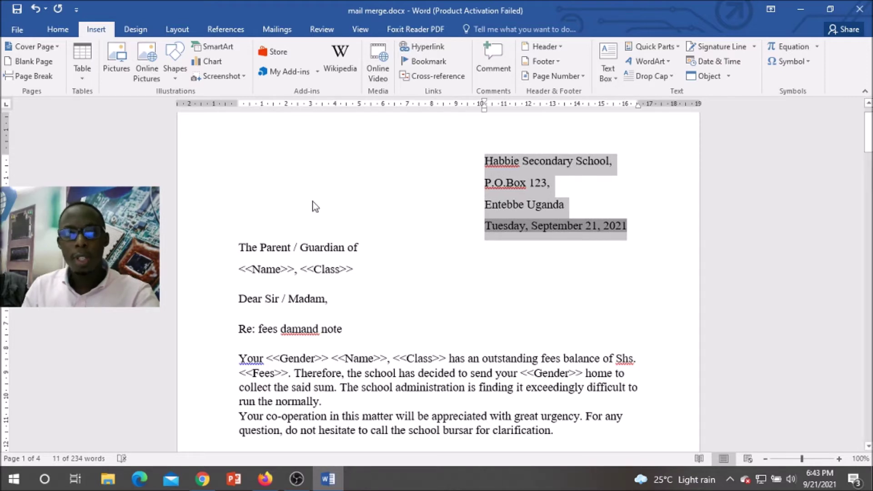
pyautogui.moveTo(234, 246); pyautogui.dragTo(244, 278)
pyautogui.click(326, 298)
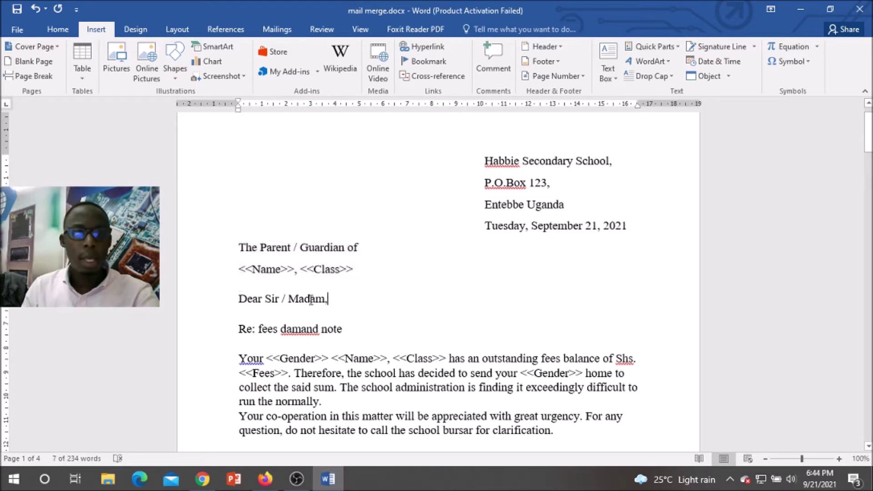
pyautogui.click(240, 300)
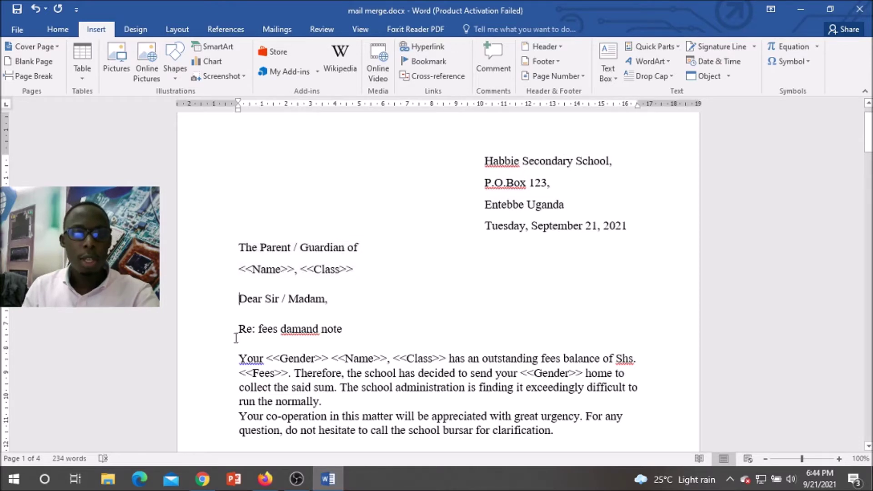
# Step: Make the 'Re: fees damand note' line bold with a double underline
pyautogui.tripleClick(344, 323)
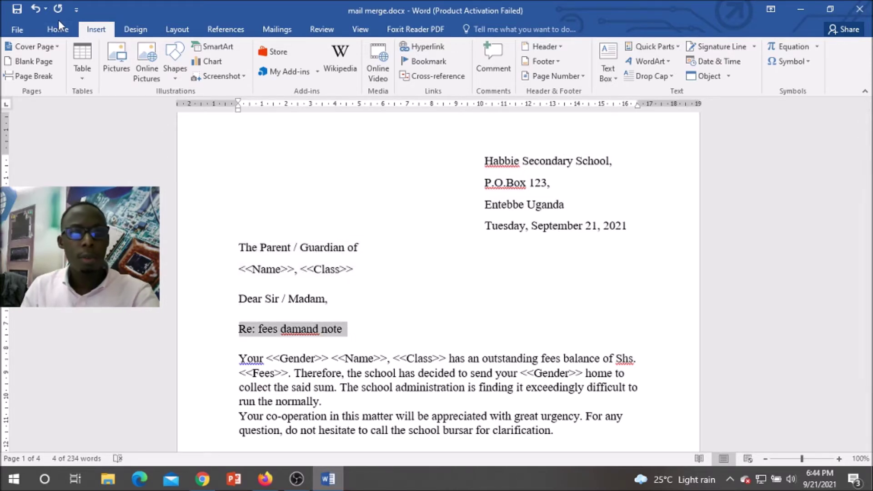
pyautogui.click(66, 33)
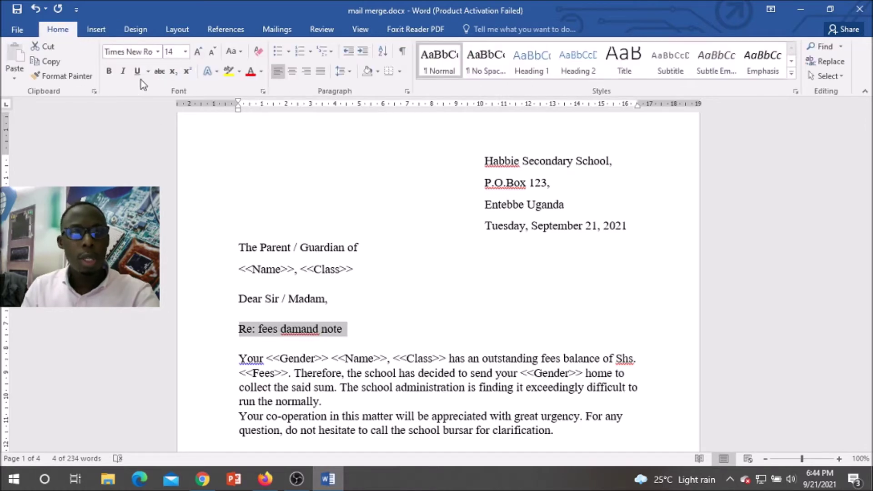
pyautogui.click(111, 77)
pyautogui.click(148, 72)
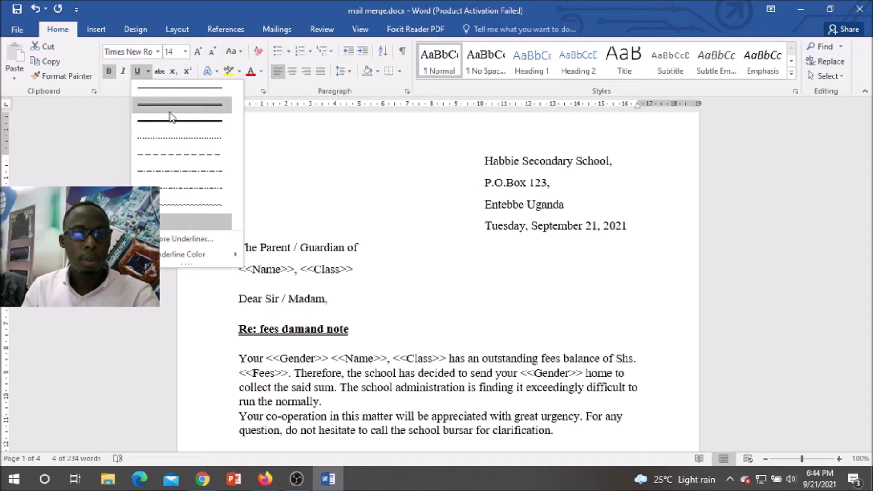
pyautogui.click(172, 106)
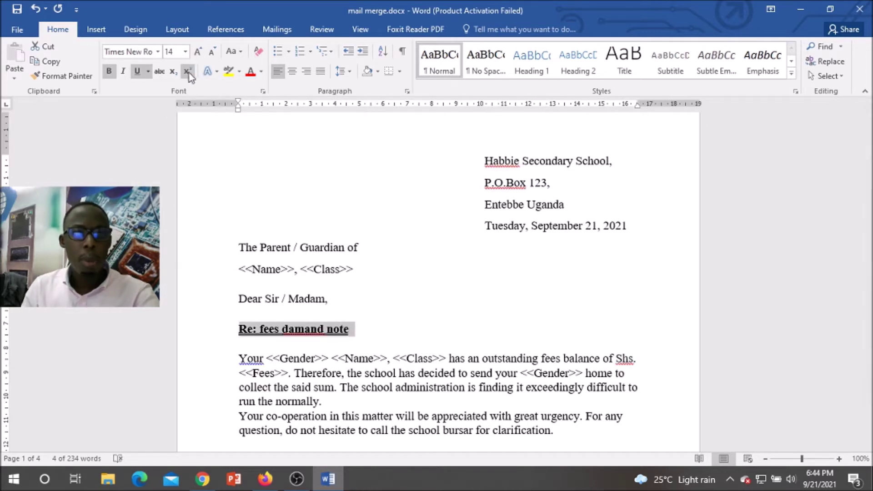
# Step: Change the heading to UPPERCASE, centre it, and place the cursor after the signature
pyautogui.click(232, 51)
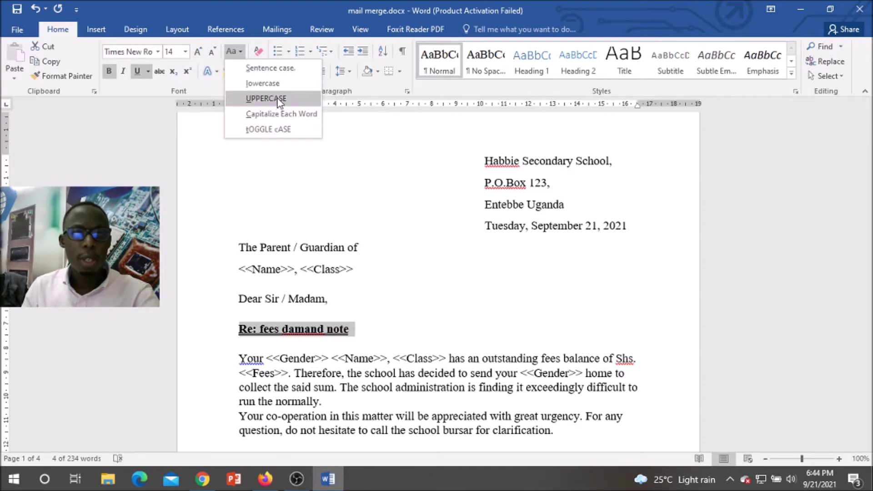
pyautogui.click(254, 93)
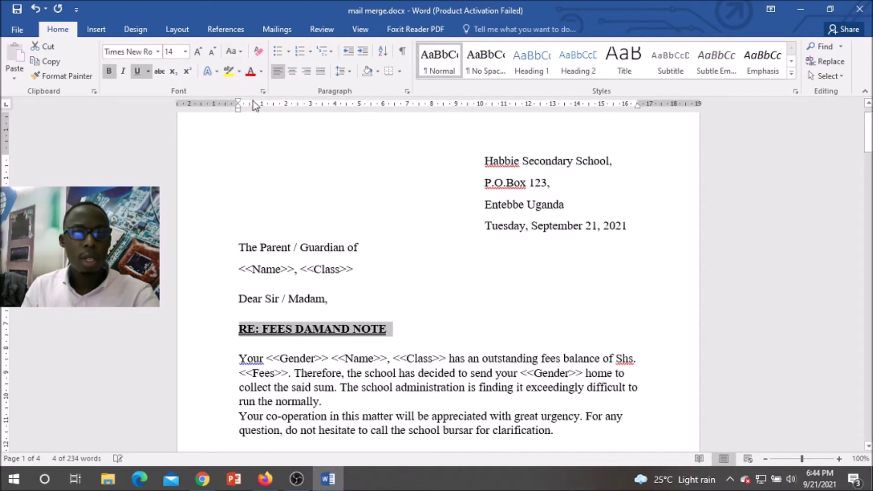
pyautogui.click(292, 71)
pyautogui.scroll(-4, 397, 309)
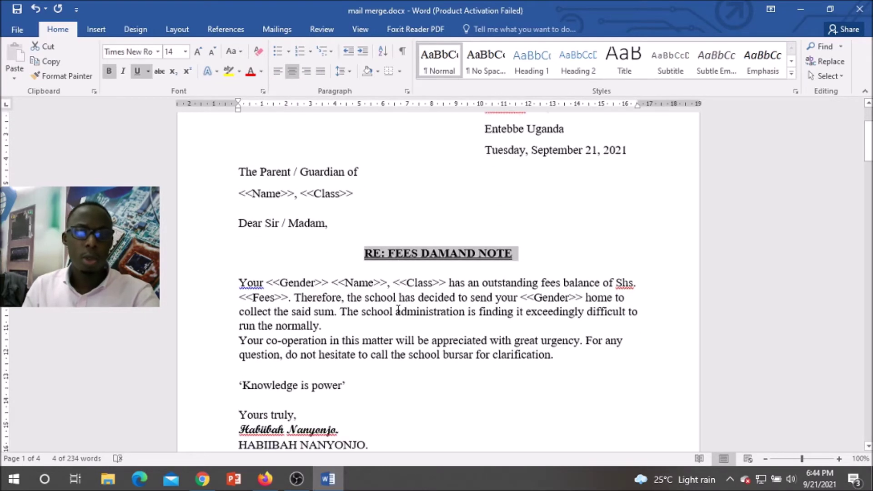
pyautogui.scroll(2, 397, 309)
pyautogui.scroll(-1, 361, 385)
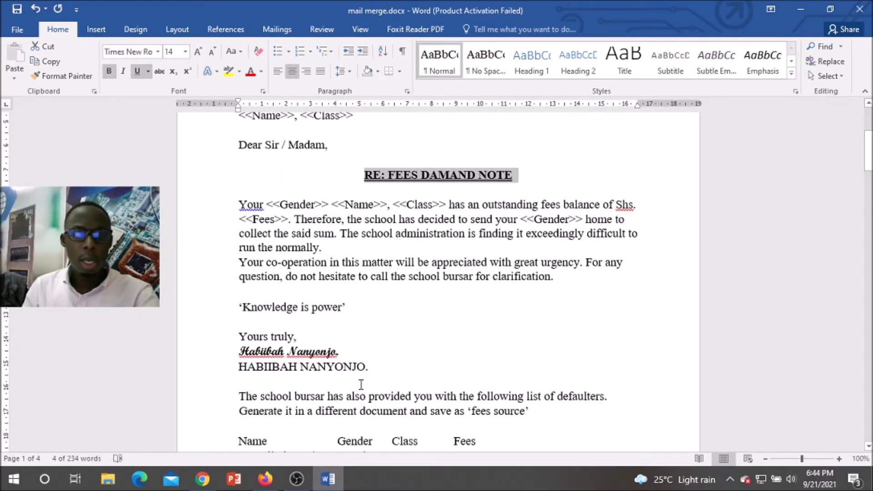
pyautogui.click(316, 388)
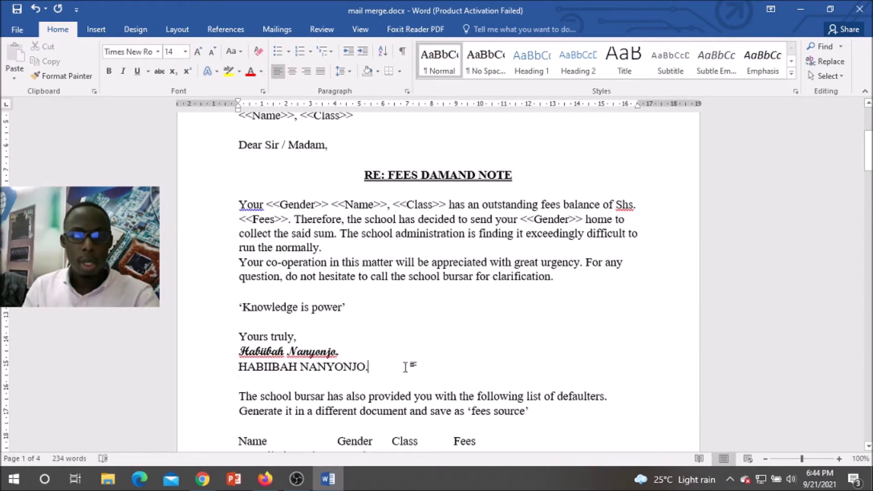
# Step: Insert a Page break after the signature from Layout > Breaks, then show the Mailings tools
pyautogui.click(95, 29)
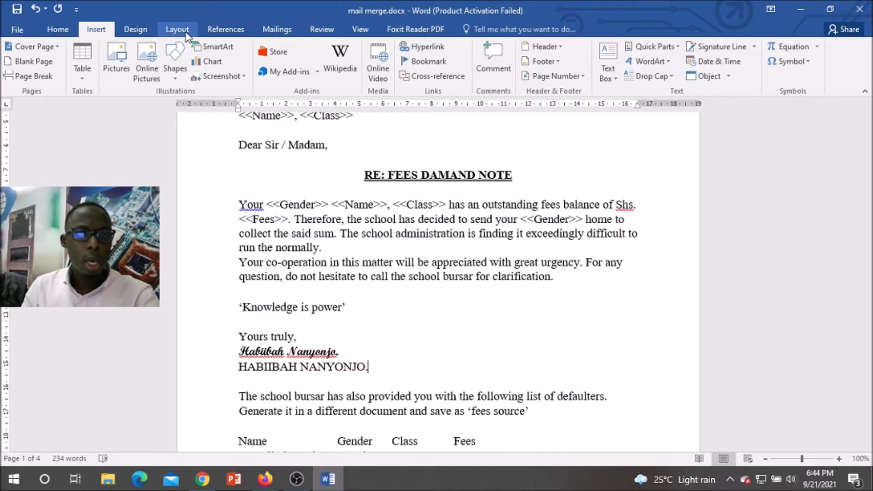
pyautogui.click(180, 30)
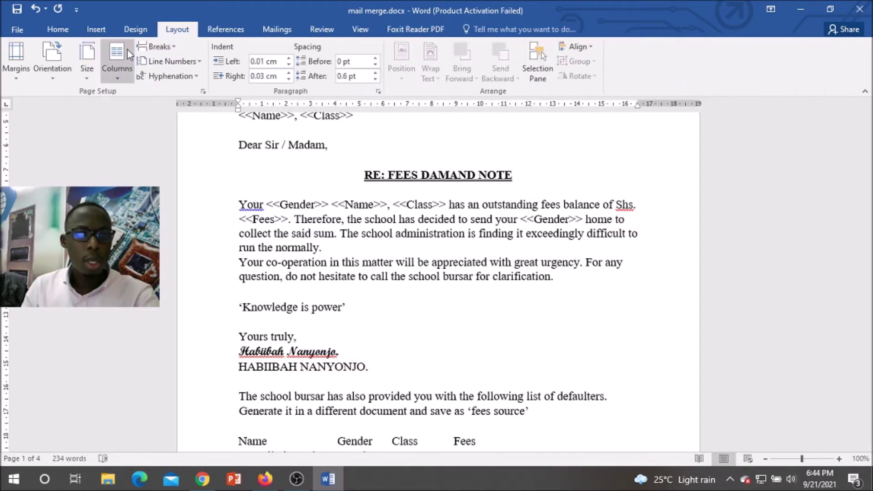
pyautogui.click(174, 47)
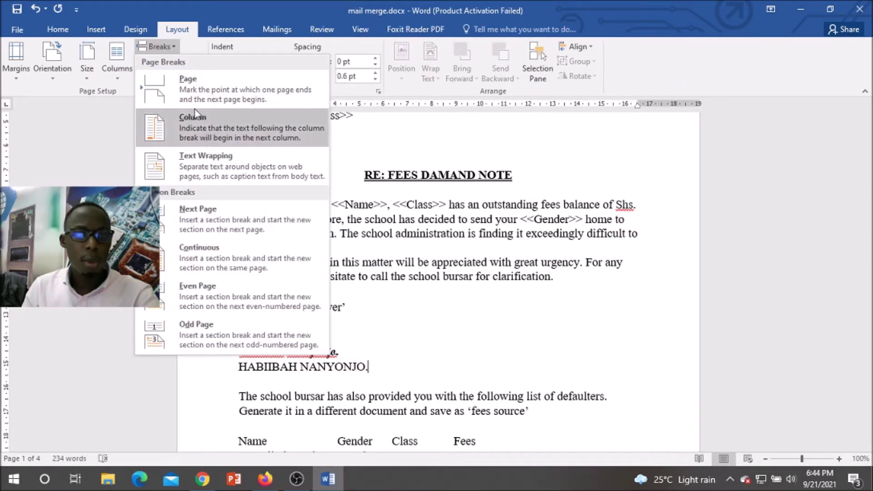
pyautogui.click(200, 86)
pyautogui.scroll(5, 383, 259)
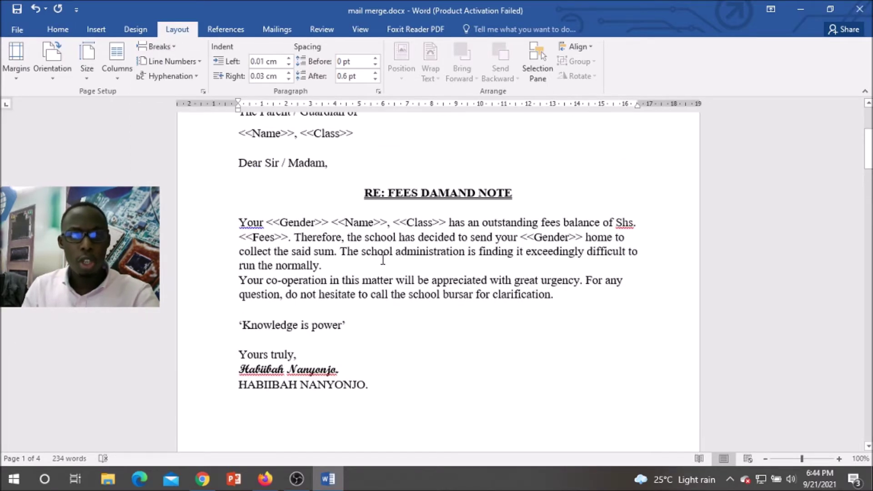
pyautogui.scroll(-2, 475, 186)
pyautogui.scroll(2, 440, 242)
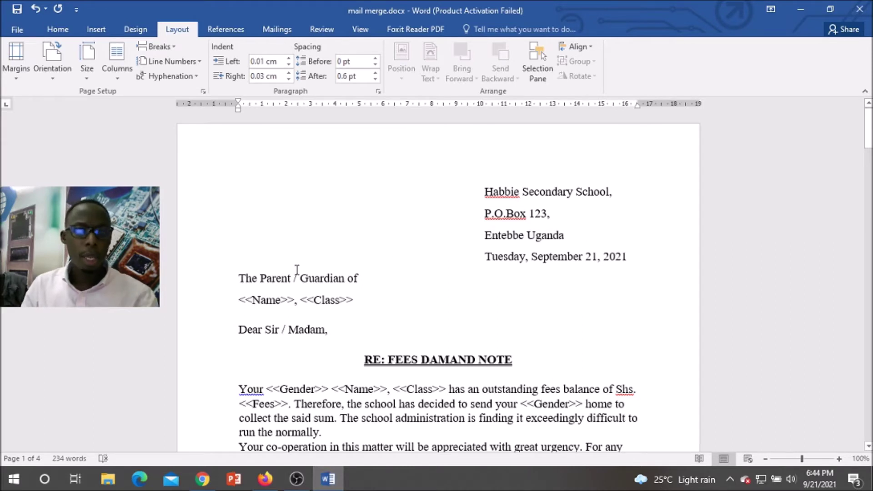
pyautogui.click(277, 30)
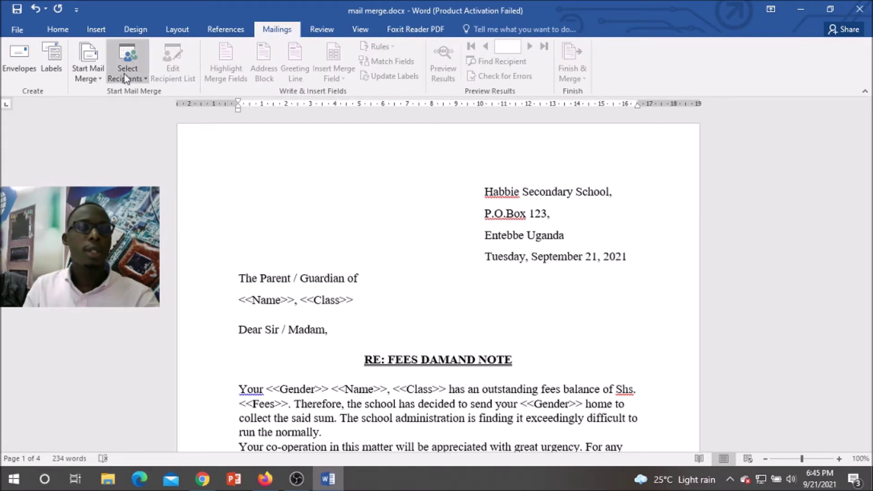
# Step: Launch the Step-by-Step Mail Merge Wizard with Letters as the document type and advance to step 2
pyautogui.click(100, 79)
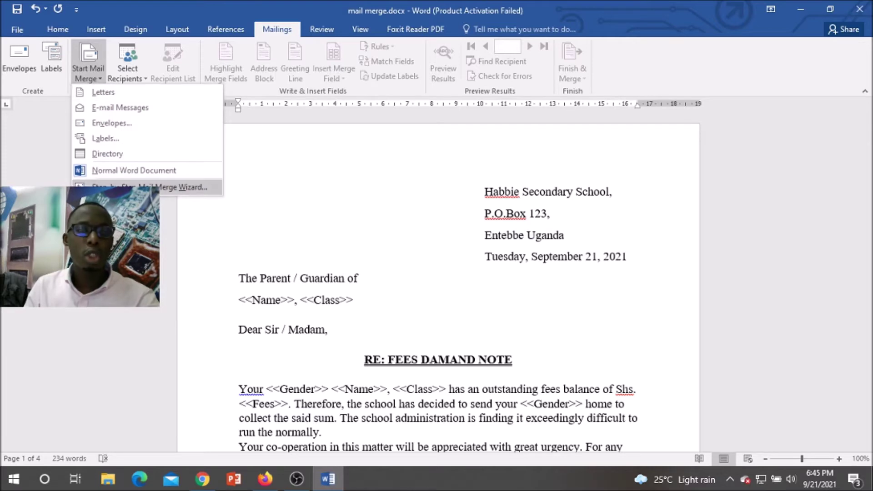
pyautogui.click(137, 187)
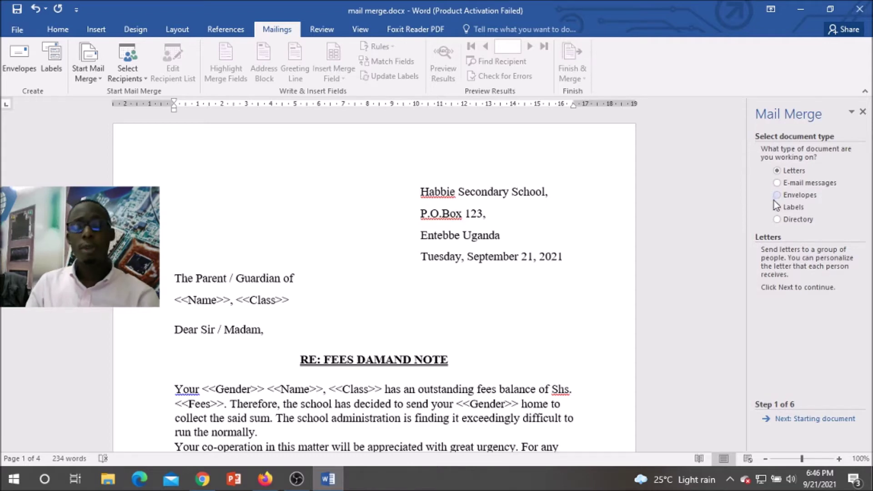
pyautogui.click(799, 169)
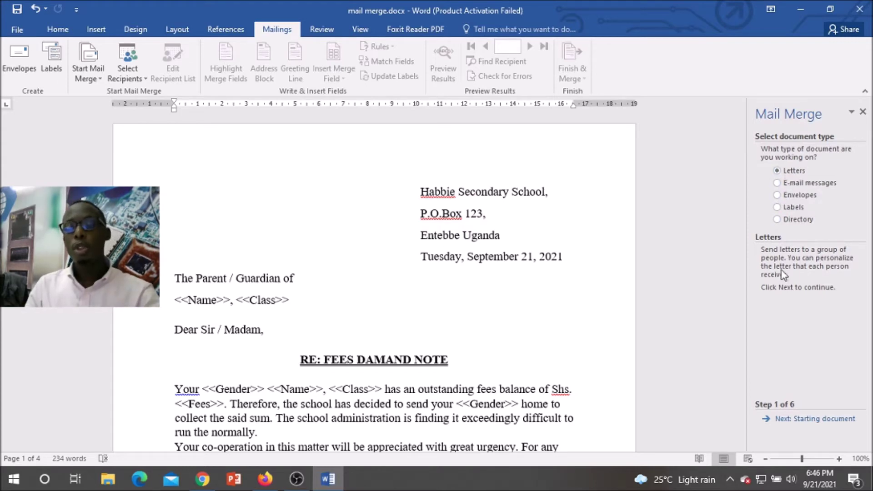
pyautogui.click(815, 419)
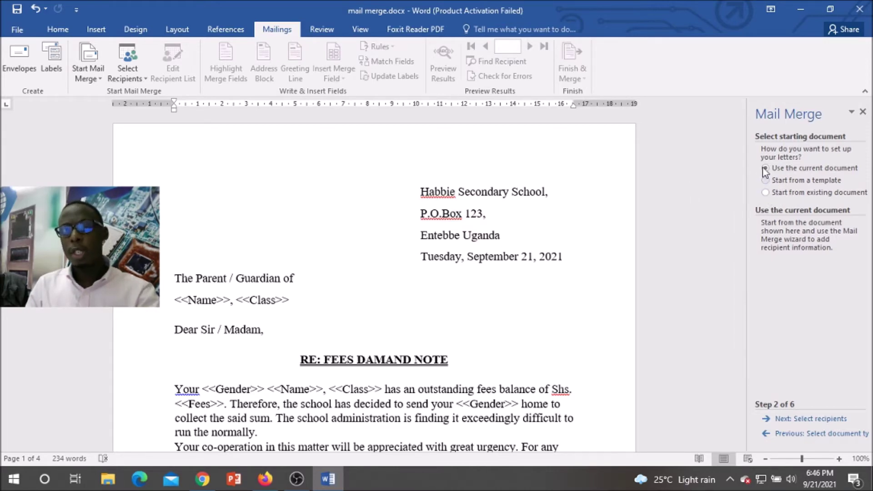
# Step: Advance to Select recipients, dismiss the chat notification, and choose 'Type a new list'
pyautogui.click(798, 419)
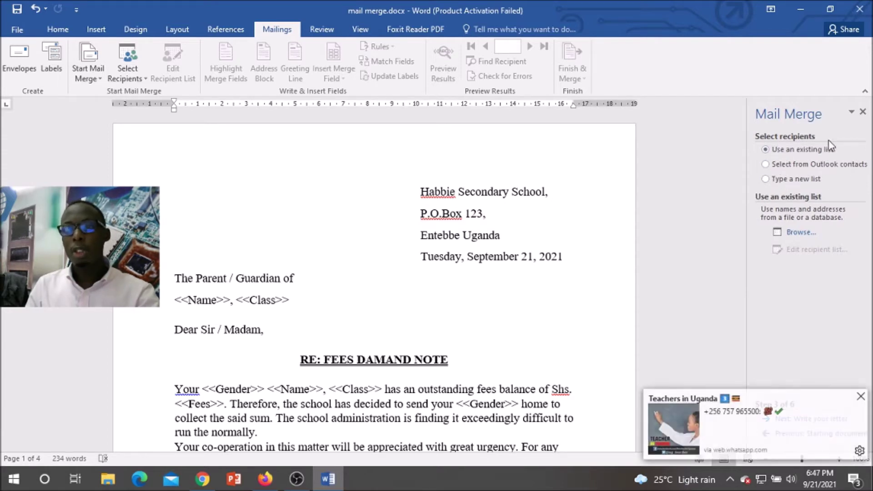
pyautogui.click(860, 394)
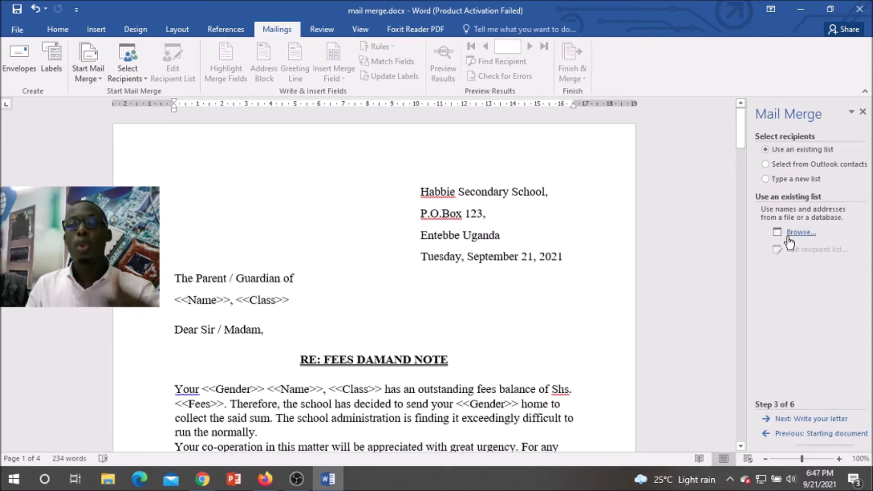
pyautogui.click(778, 181)
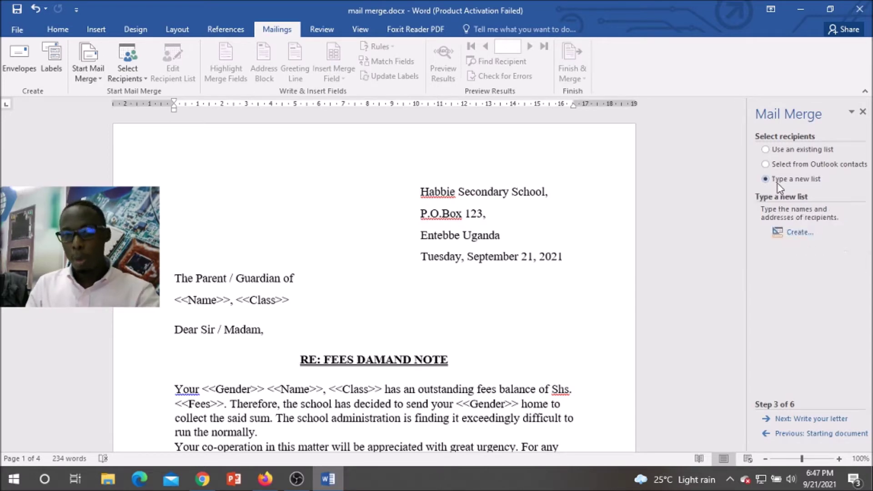
# Step: Select the defaulters table for reference, then open Customize Columns in the New Address List
pyautogui.click(799, 233)
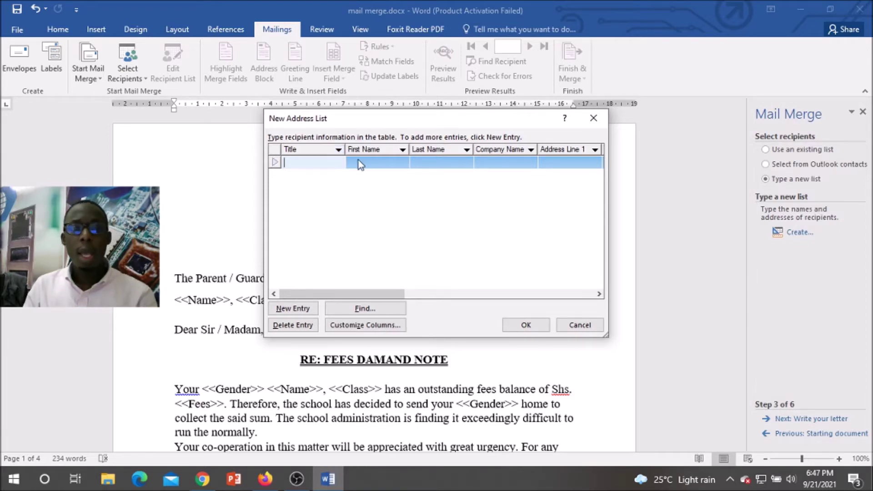
pyautogui.moveTo(374, 295); pyautogui.dragTo(553, 282)
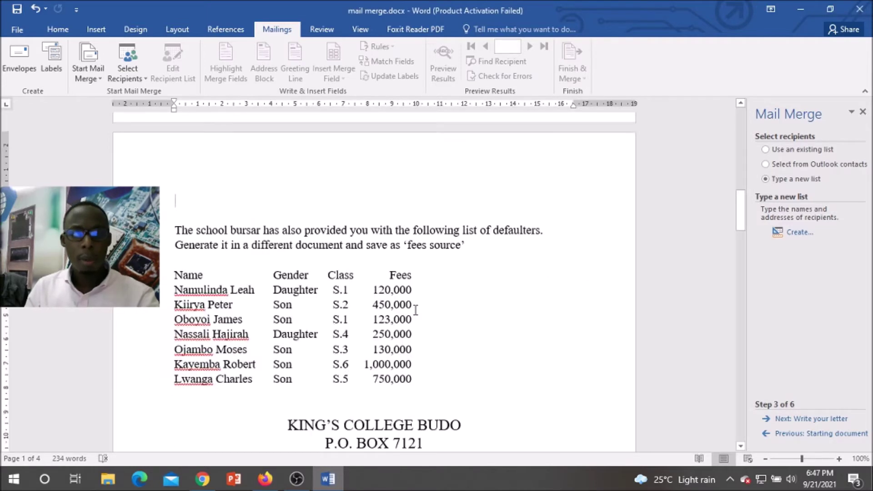
pyautogui.scroll(-2, 416, 307)
pyautogui.moveTo(422, 324); pyautogui.dragTo(169, 213)
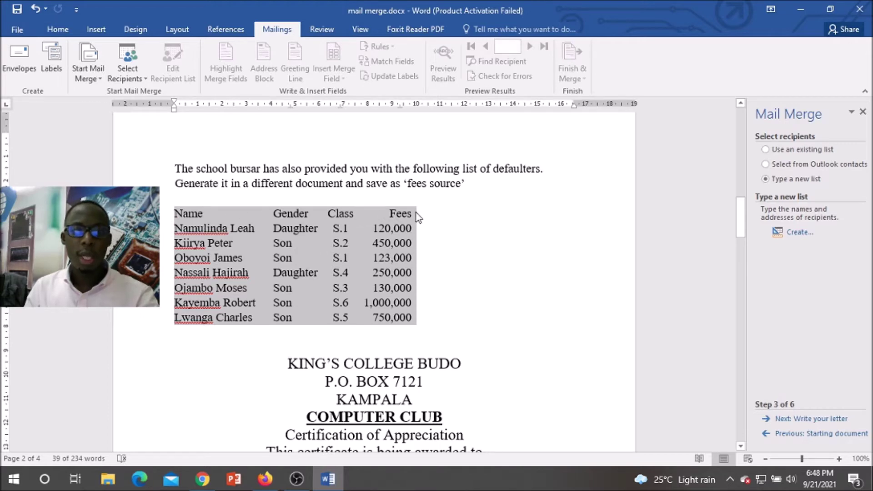
pyautogui.click(798, 232)
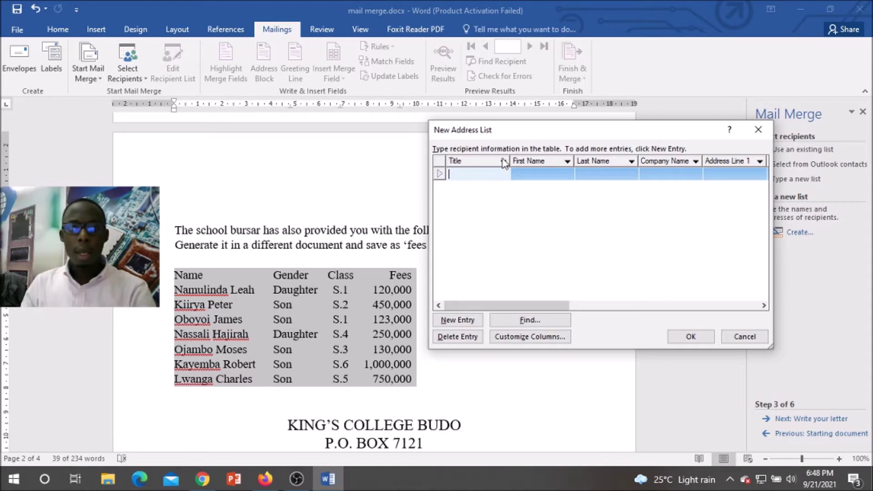
pyautogui.click(529, 337)
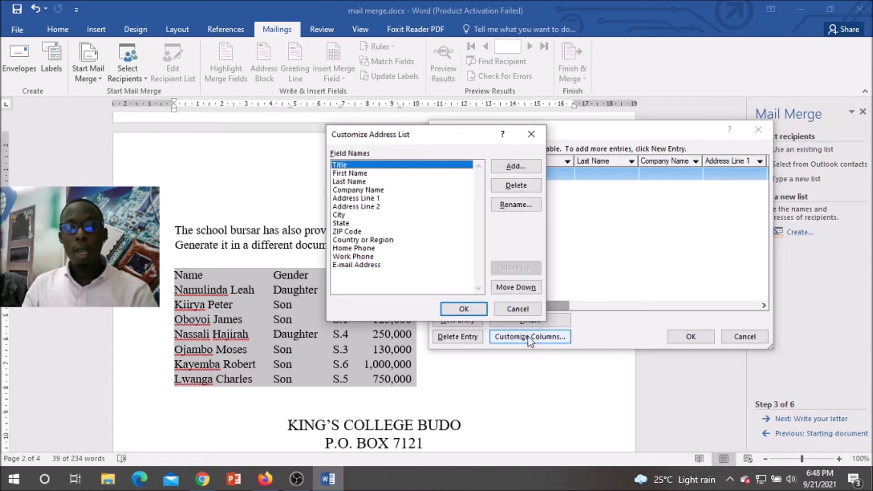
# Step: Delete the E-mail Address, Work Phone, Home Phone, Country or Region, ZIP Code and State fields
pyautogui.click(365, 258)
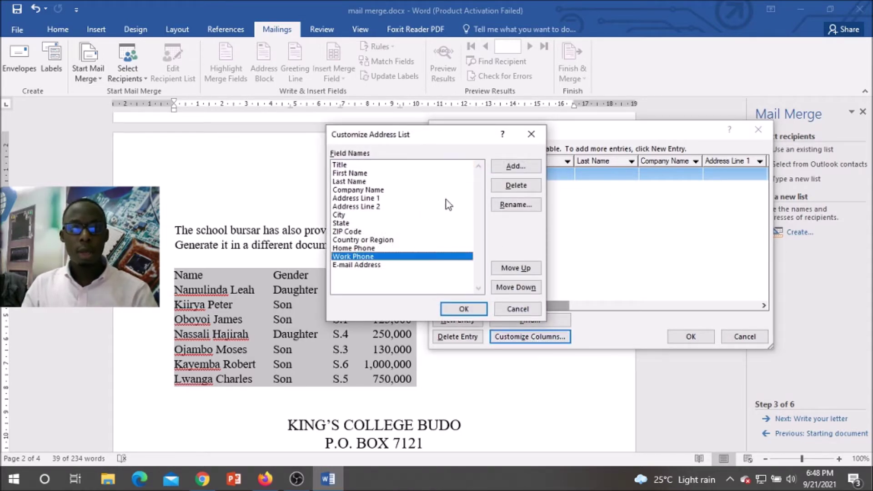
pyautogui.click(375, 266)
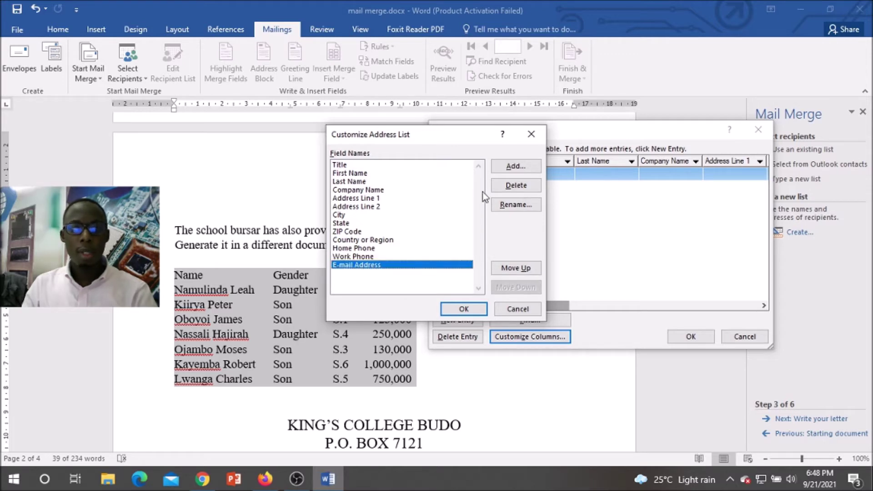
pyautogui.click(515, 186)
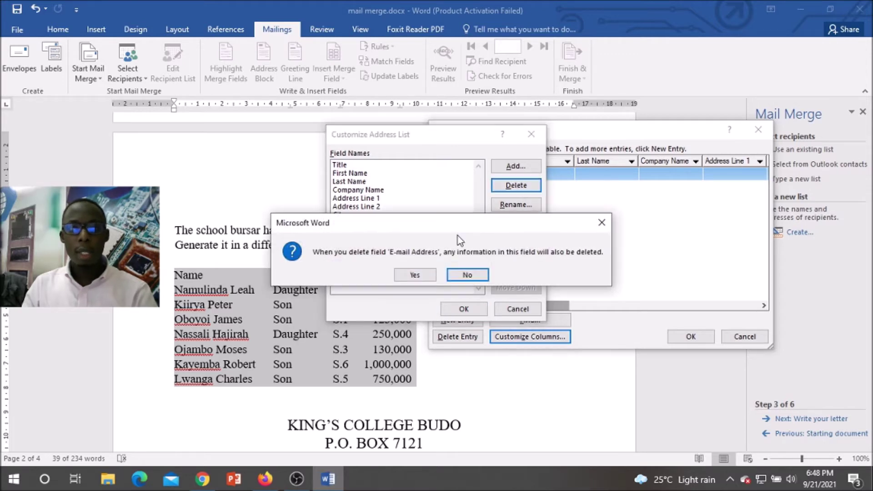
pyautogui.click(414, 275)
pyautogui.click(515, 186)
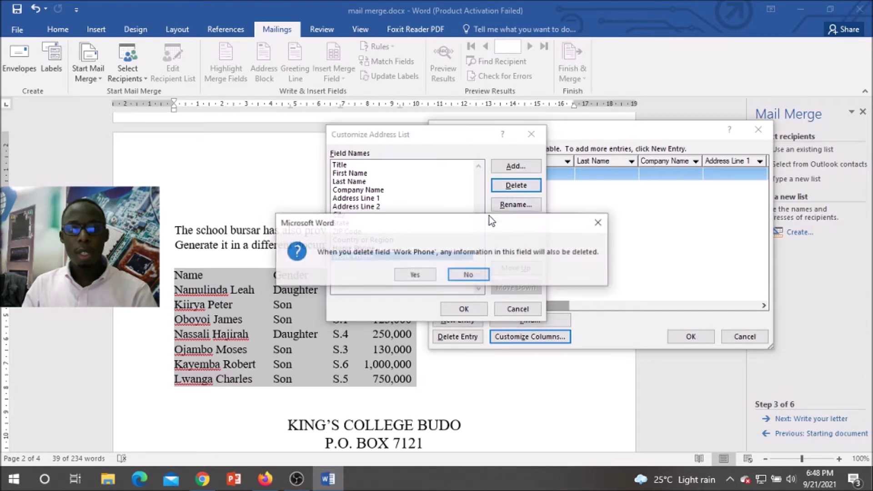
pyautogui.click(425, 274)
pyautogui.click(516, 185)
pyautogui.click(432, 274)
pyautogui.click(515, 185)
pyautogui.click(422, 273)
pyautogui.click(515, 185)
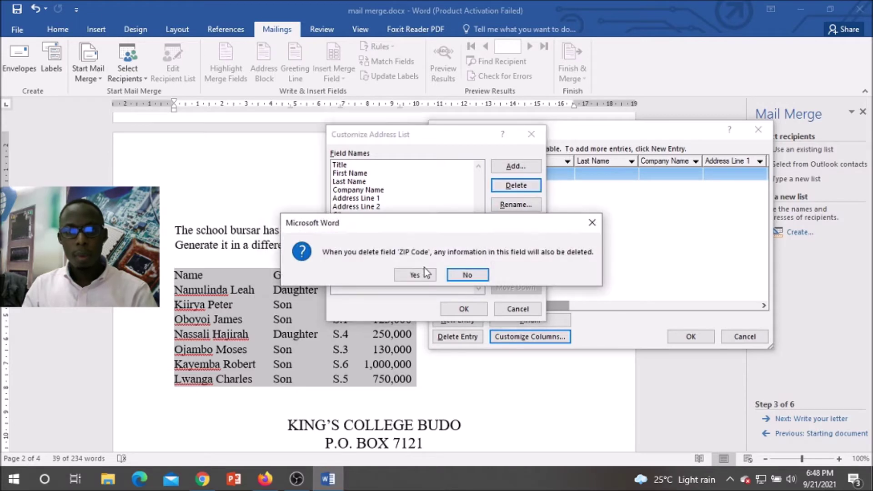
pyautogui.click(421, 274)
pyautogui.click(515, 185)
pyautogui.click(415, 275)
# Step: Delete the City, Address Line 1–2, Company Name, Last Name, First Name and Title fields
pyautogui.click(515, 185)
pyautogui.click(416, 274)
pyautogui.click(516, 185)
pyautogui.click(418, 274)
pyautogui.click(516, 185)
pyautogui.click(414, 275)
pyautogui.click(516, 185)
pyautogui.click(415, 275)
pyautogui.click(516, 185)
pyautogui.click(414, 275)
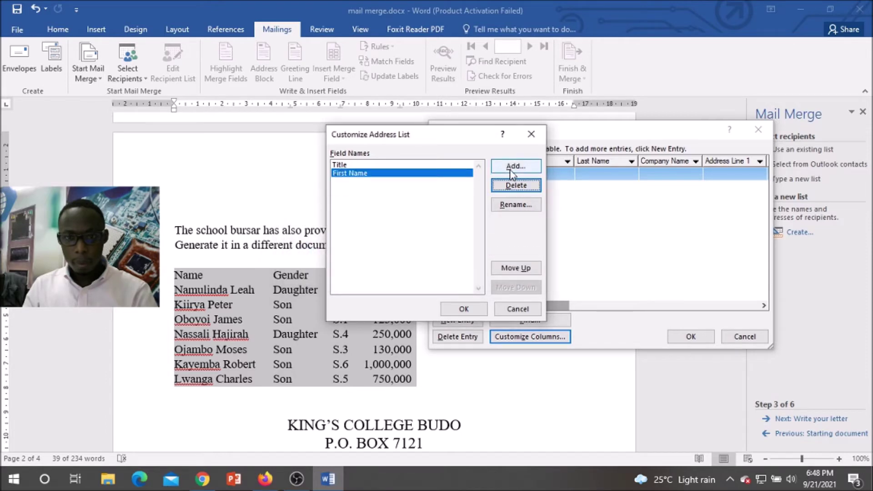
pyautogui.click(516, 185)
pyautogui.click(414, 274)
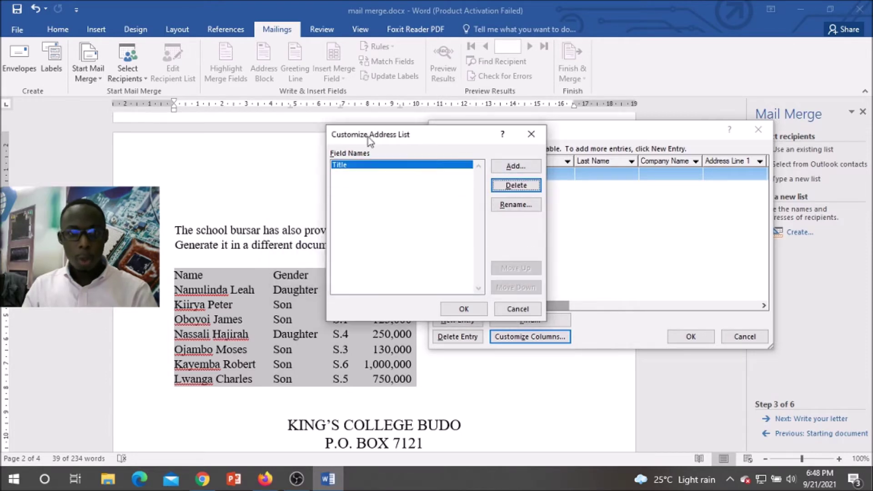
pyautogui.click(510, 187)
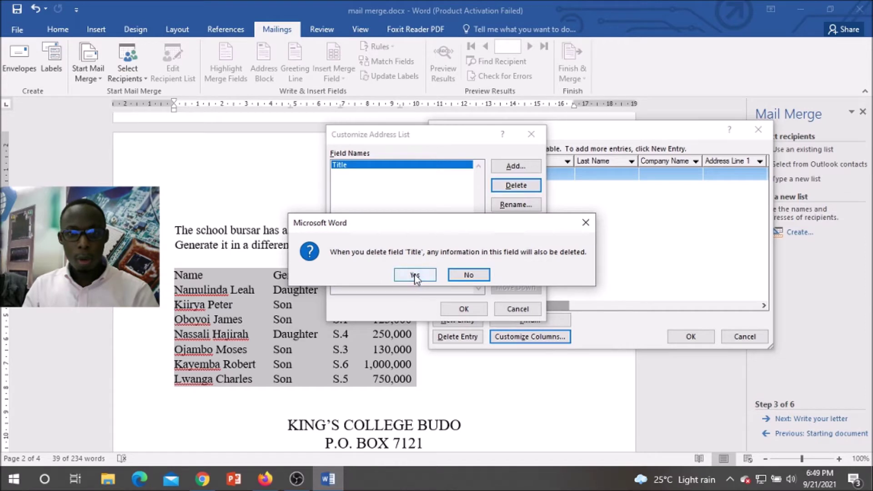
pyautogui.click(415, 275)
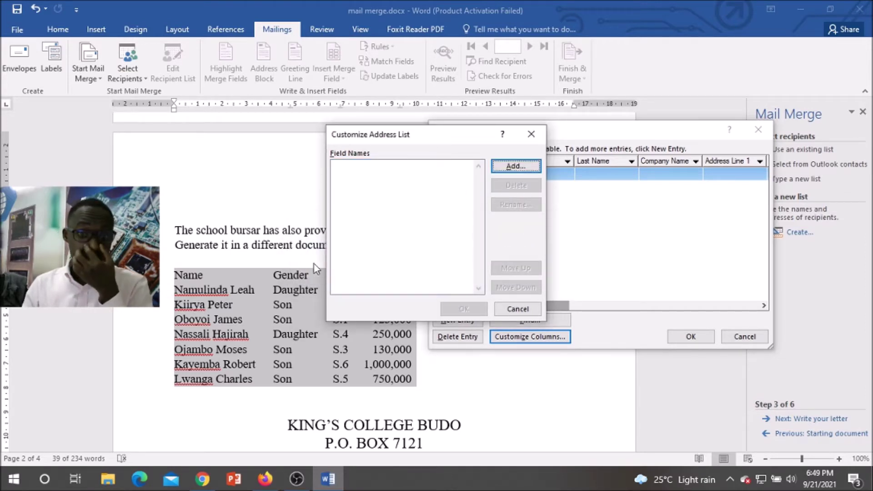
pyautogui.moveTo(416, 132); pyautogui.dragTo(521, 127)
# Step: Add the fields Name, Gender, Class and Fees, then confirm the customised address list columns
pyautogui.click(617, 163)
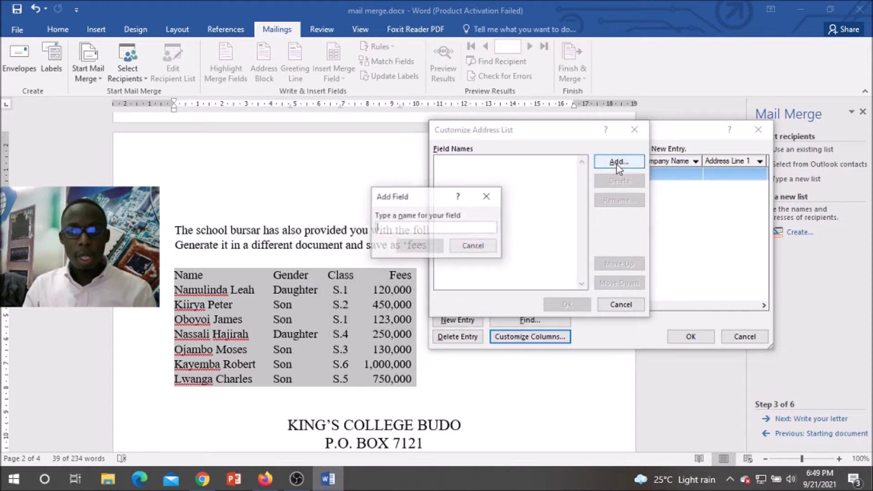
pyautogui.write('Name')
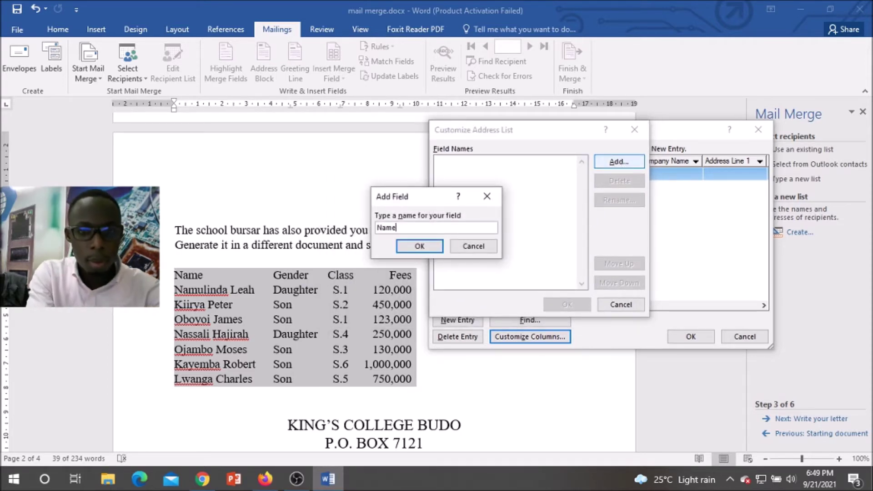
pyautogui.click(419, 246)
pyautogui.click(613, 162)
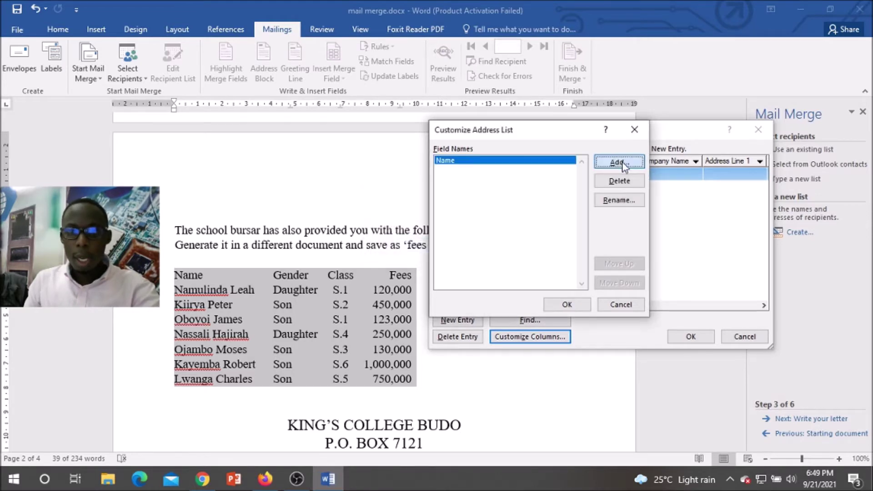
pyautogui.write('Gender')
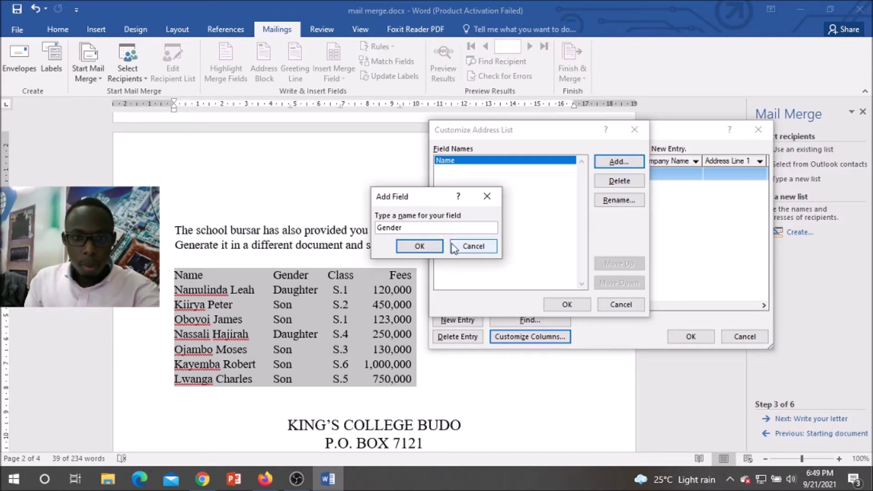
pyautogui.click(419, 246)
pyautogui.click(629, 166)
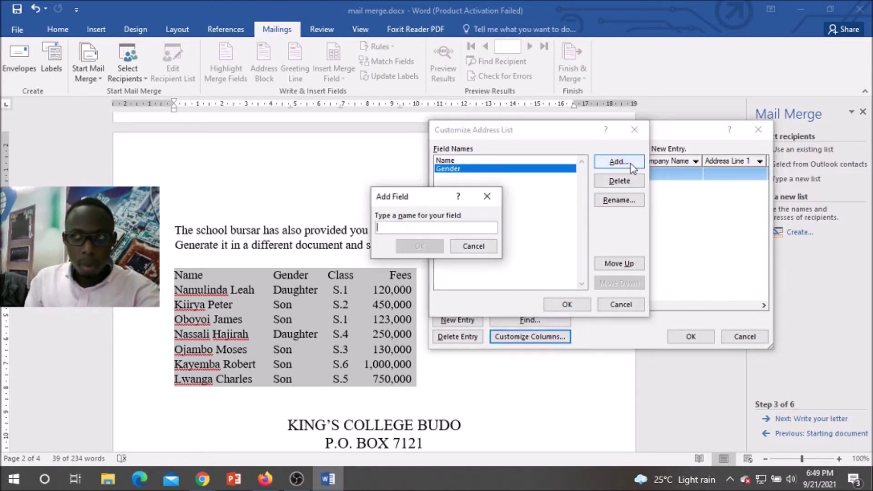
pyautogui.write('Class')
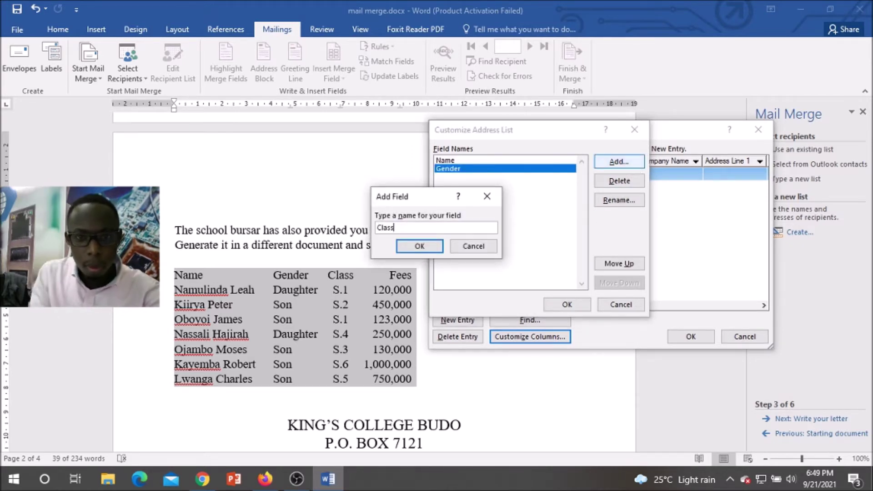
pyautogui.click(419, 246)
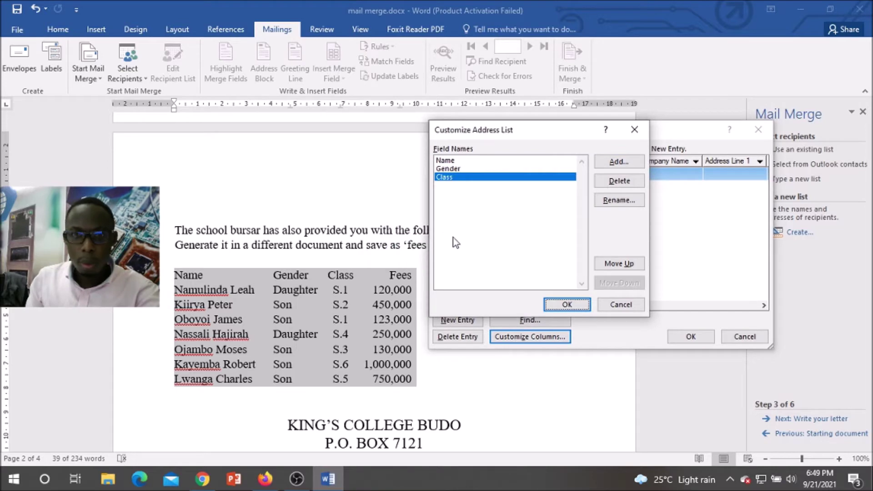
pyautogui.click(619, 166)
pyautogui.write('Fees')
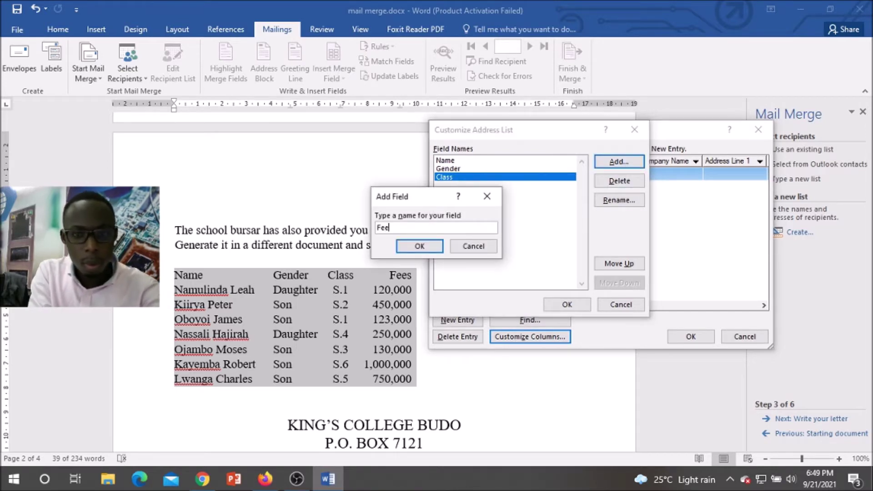
pyautogui.click(419, 246)
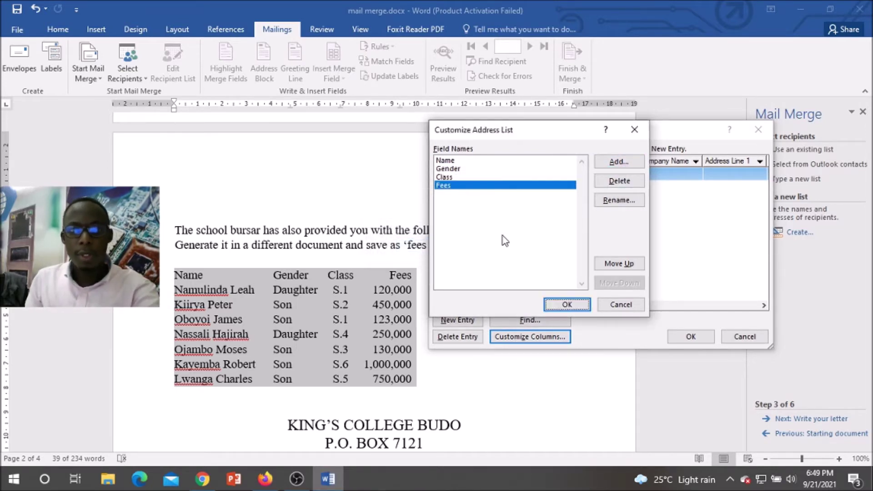
pyautogui.click(567, 305)
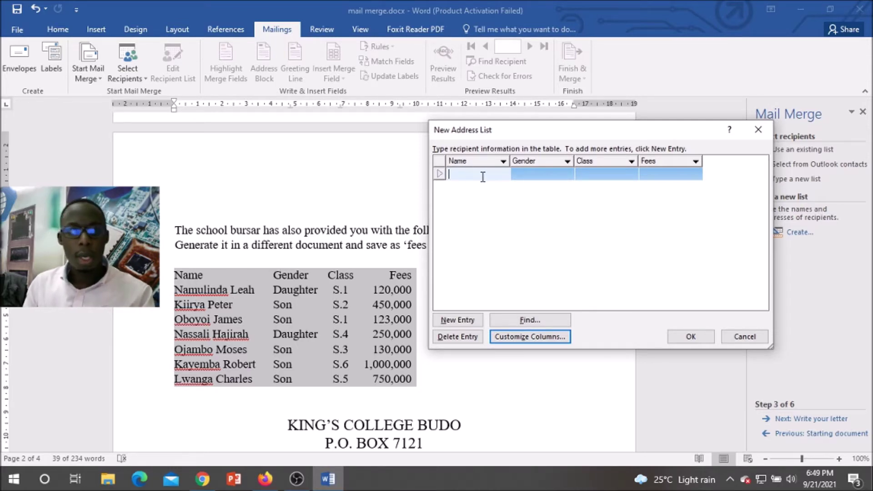
# Step: Fill the first recipient row: the defaulter's name, Daughter, class S.1, fees typed as 120,
pyautogui.click(255, 290)
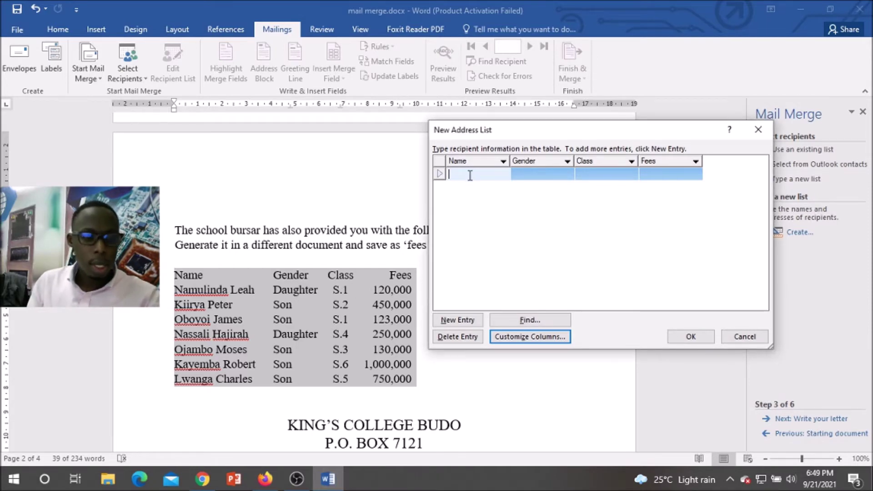
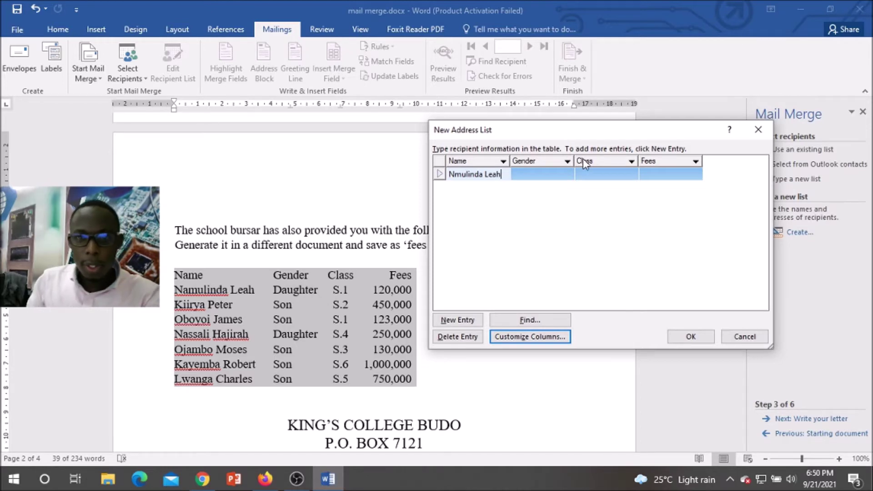
pyautogui.click(537, 176)
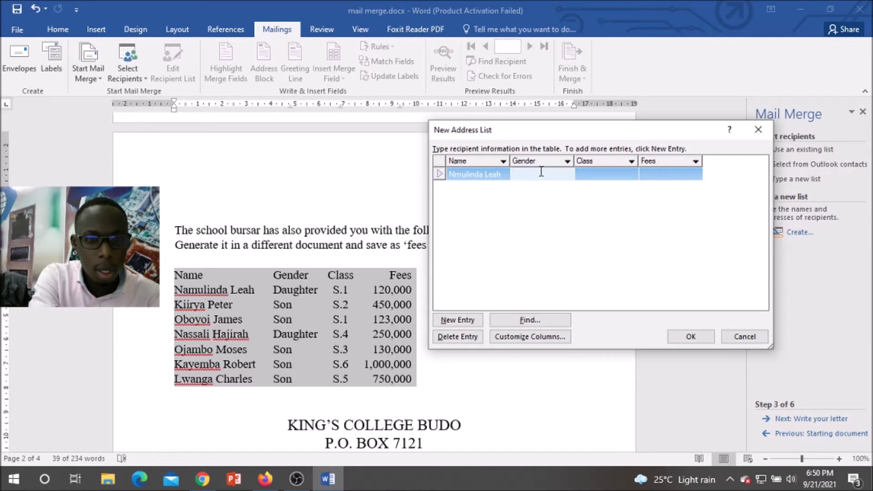
pyautogui.write('Daughter')
pyautogui.press('Tab')
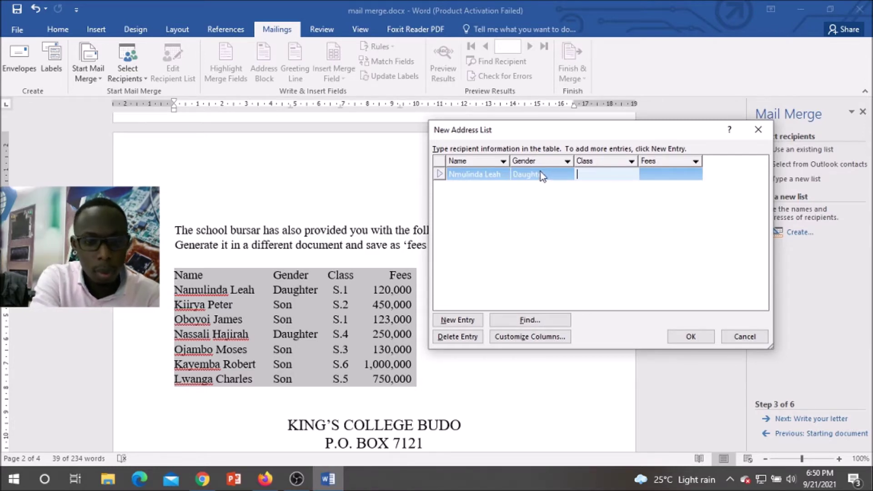
pyautogui.write('S.1')
pyautogui.press('Tab')
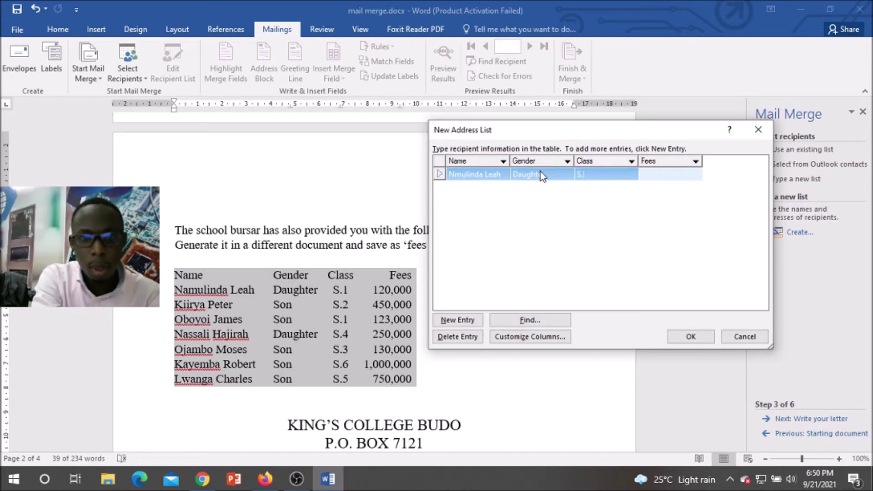
pyautogui.write('1')
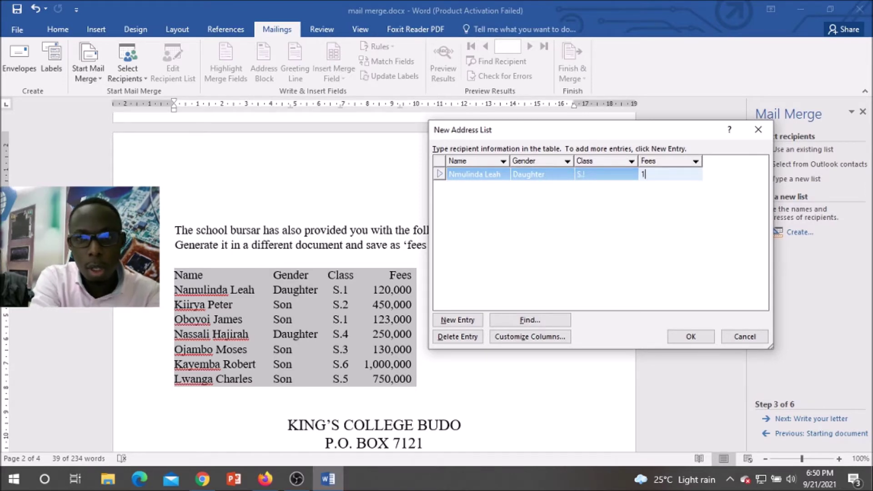
pyautogui.write('20,000')
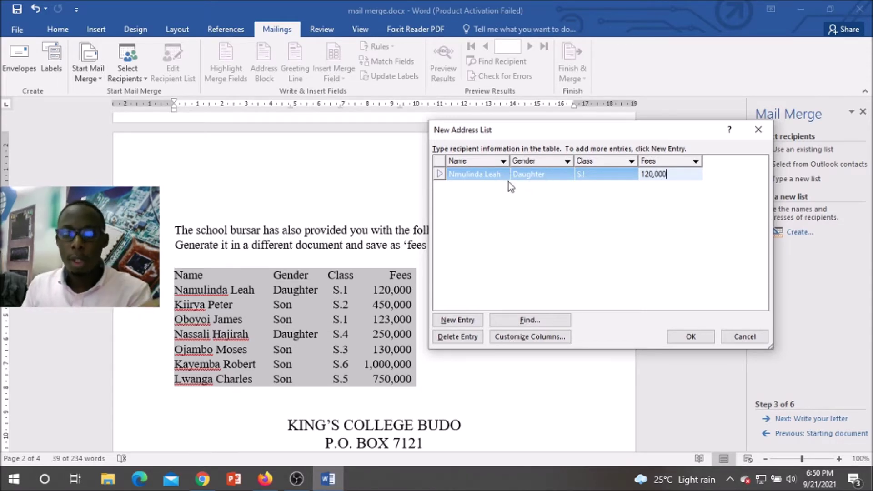
# Step: Add a second row (son, S.2, 450,000) and lowercase the first row's gender to daughter
pyautogui.click(453, 321)
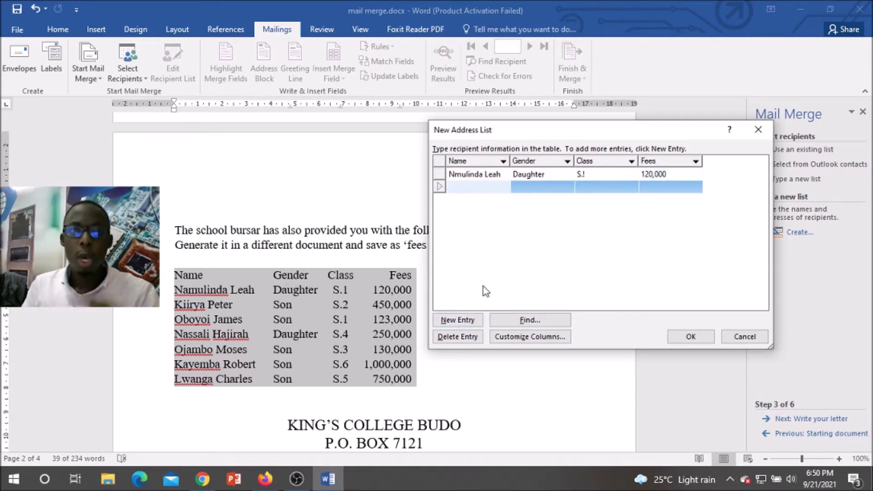
pyautogui.press('Tab')
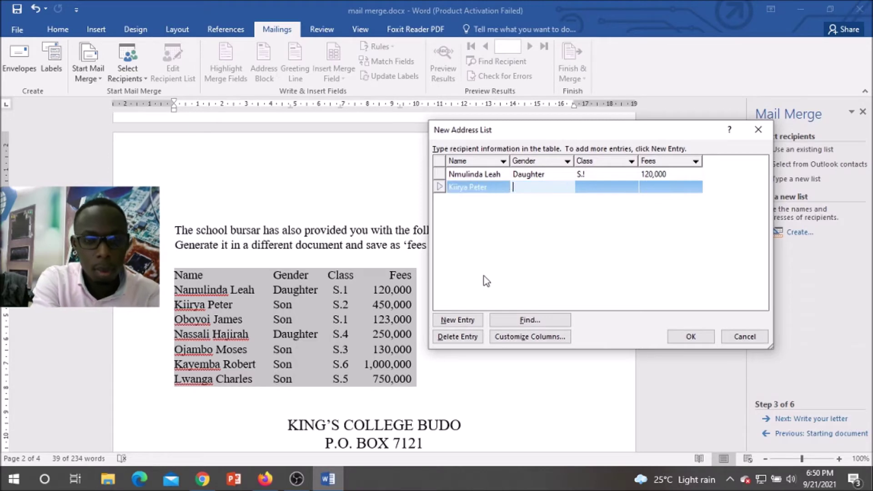
pyautogui.write('son')
pyautogui.click(517, 177)
pyautogui.click(541, 175)
pyautogui.click(518, 177)
pyautogui.press('BackSpace')
pyautogui.write('d')
pyautogui.click(591, 184)
pyautogui.write('S.')
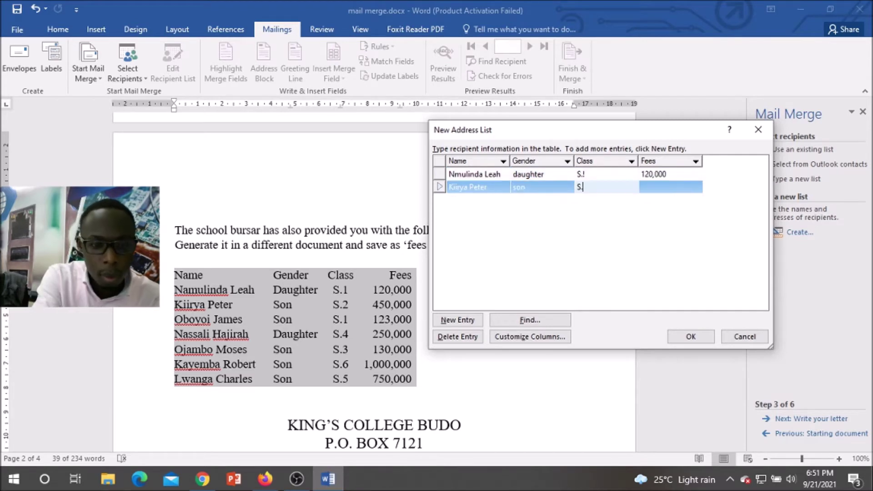
pyautogui.write('2')
pyautogui.press('Tab')
pyautogui.write('450,000')
# Step: Add a third recipient row with gender son, class S.1 and fees 123,0
pyautogui.click(457, 320)
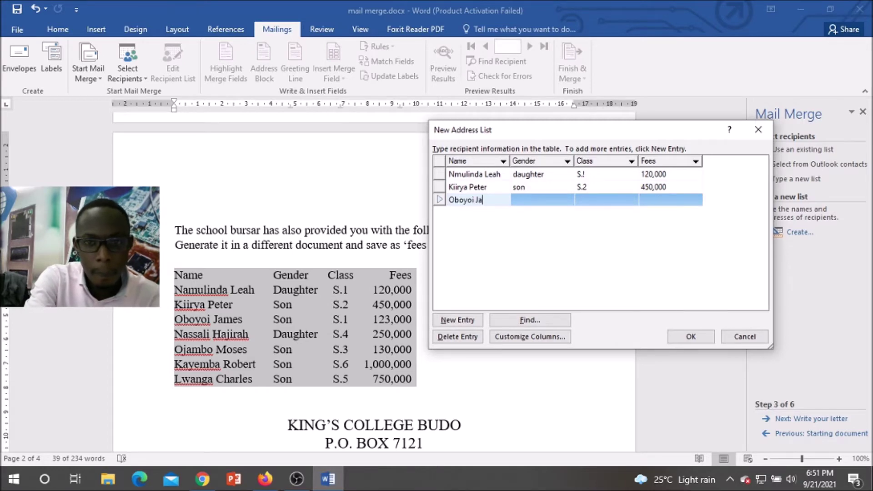
pyautogui.press('Tab')
pyautogui.write('son')
pyautogui.press('Tab')
pyautogui.write('S.1')
pyautogui.press('Tab')
pyautogui.write('1')
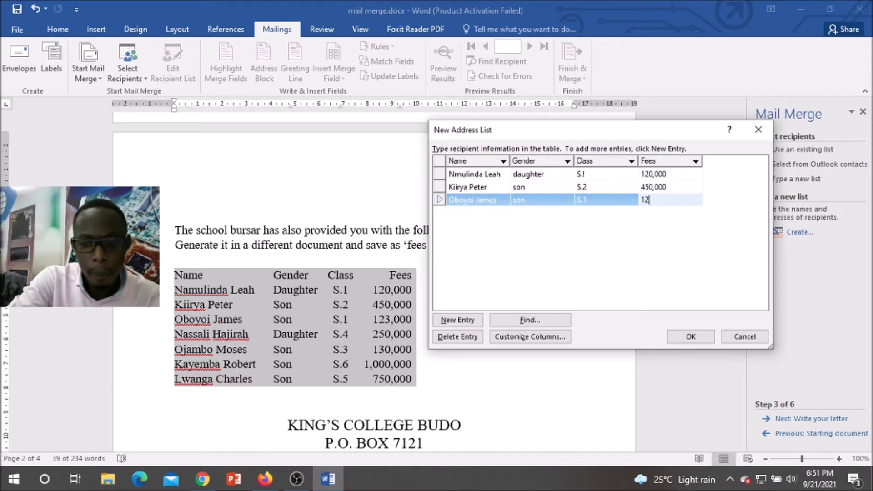
pyautogui.write('23,0')
# Step: Add a fourth recipient row with gender daughter, class S.4 and fees 250,000
pyautogui.press('Tab')
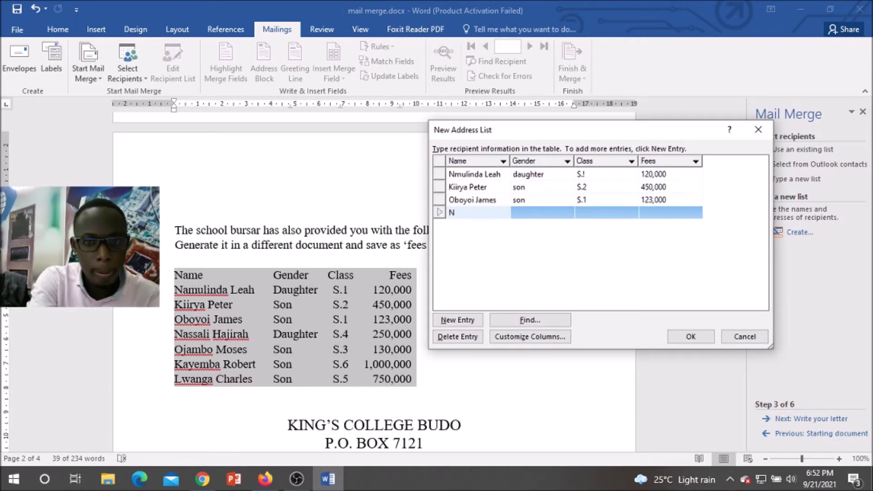
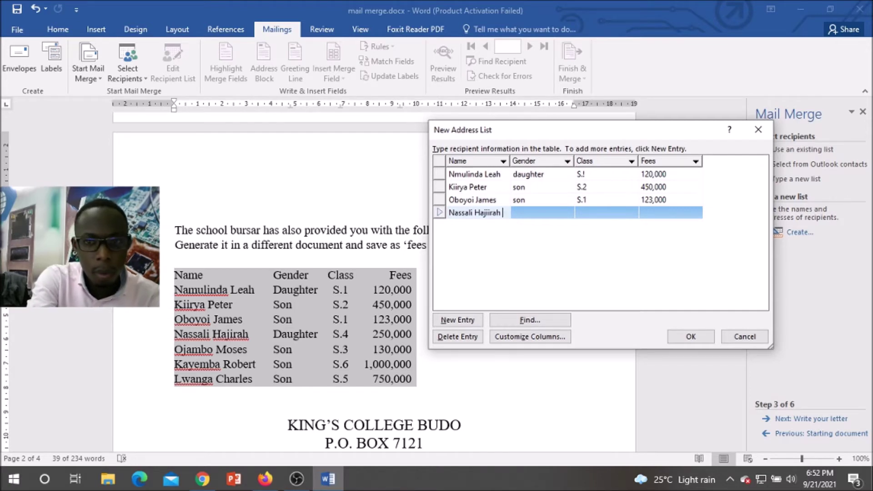
pyautogui.press('Tab')
pyautogui.write('daughter')
pyautogui.press('Tab')
pyautogui.write('S.4')
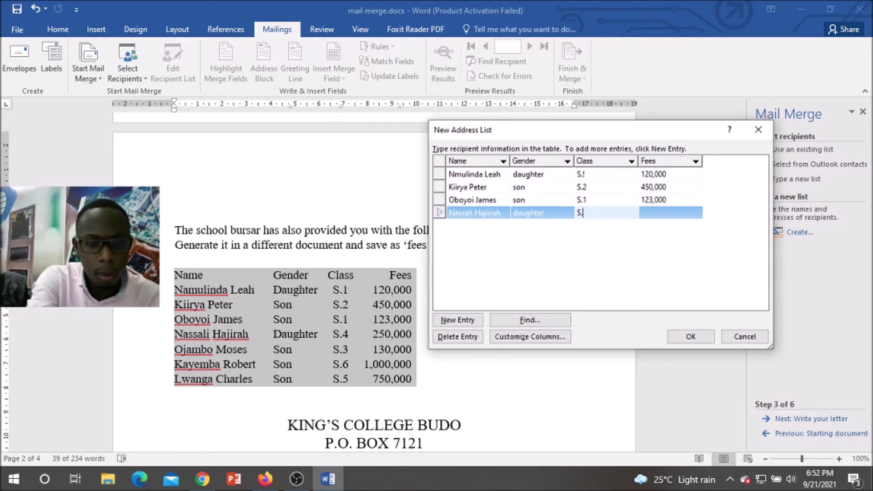
pyautogui.press('Tab')
pyautogui.write('250,000')
# Step: Add a fifth recipient row with gender son, class S.3 and fees 130,000
pyautogui.press('Tab')
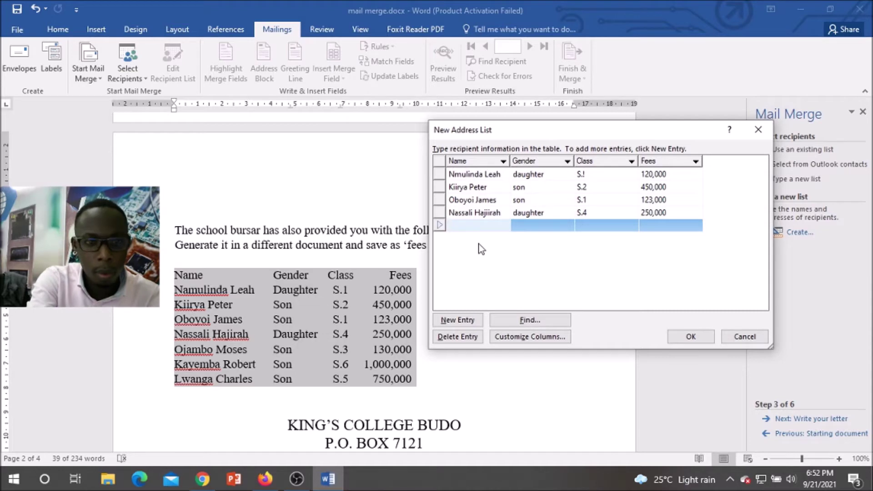
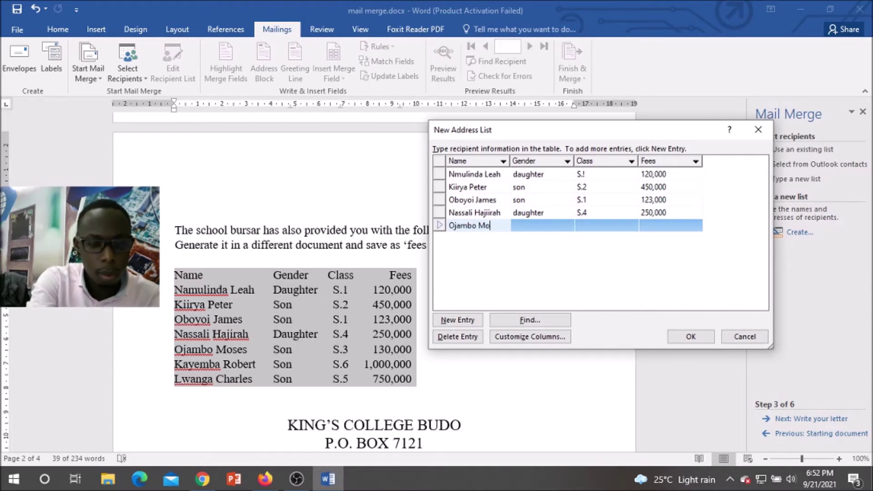
pyautogui.press('Tab')
pyautogui.write('son')
pyautogui.press('Tab')
pyautogui.write('S.3')
pyautogui.press('Tab')
pyautogui.write('130,')
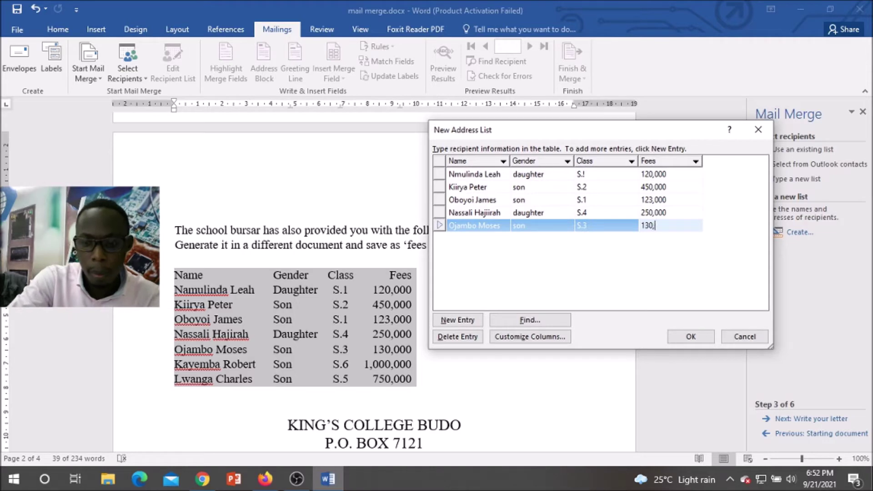
pyautogui.write('000')
# Step: Add a sixth recipient row with gender son, class S and fees 1,000,000
pyautogui.press('Tab')
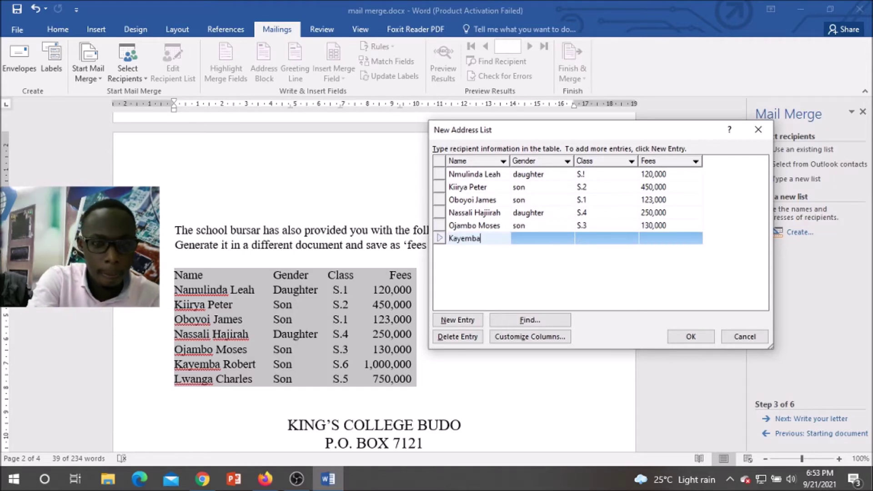
pyautogui.press('Tab')
pyautogui.write('son')
pyautogui.press('Tab')
pyautogui.write('S')
pyautogui.press('Tab')
pyautogui.write('1,000,000')
# Step: Add a seventh row (son, S, 750,000) and correct the sixth row's gender to son
pyautogui.press('Tab')
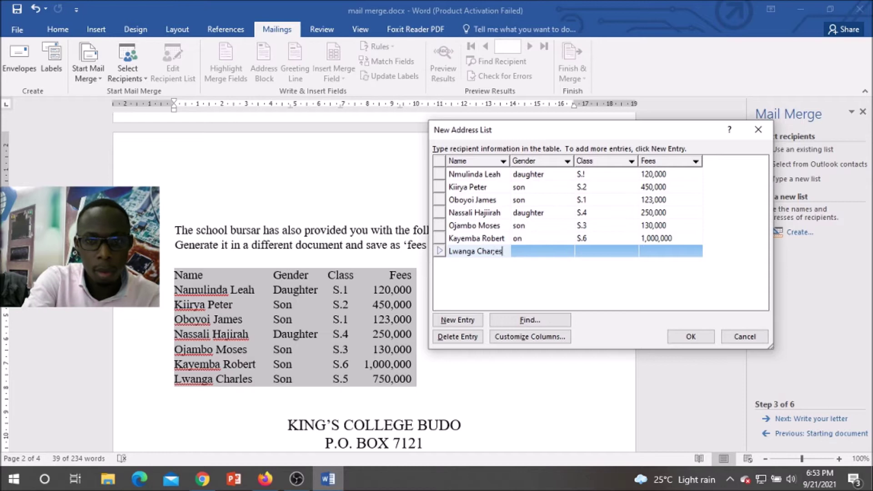
pyautogui.press('Tab')
pyautogui.write('son')
pyautogui.press('Tab')
pyautogui.write('S')
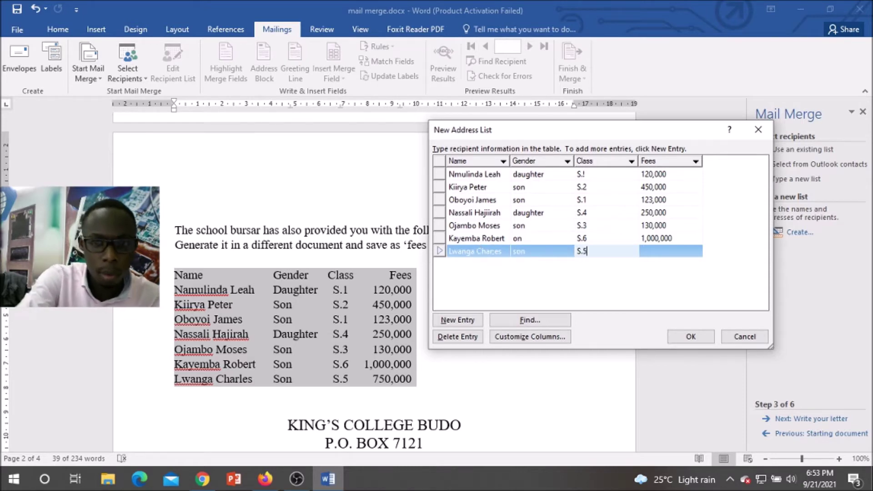
pyautogui.press('Tab')
pyautogui.write('750,00')
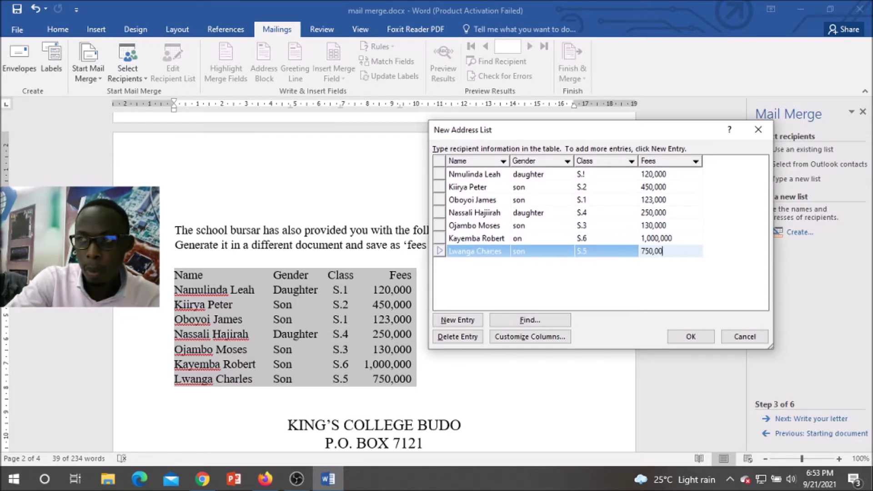
pyautogui.write('0')
pyautogui.click(515, 238)
pyautogui.write('s')
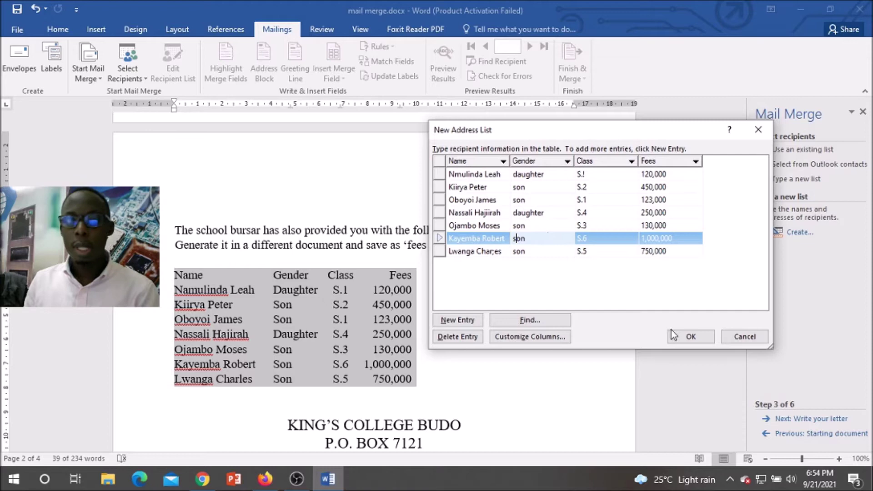
# Step: Close the address list and save it as Fees Source in Desktop > Y10 practical
pyautogui.click(700, 338)
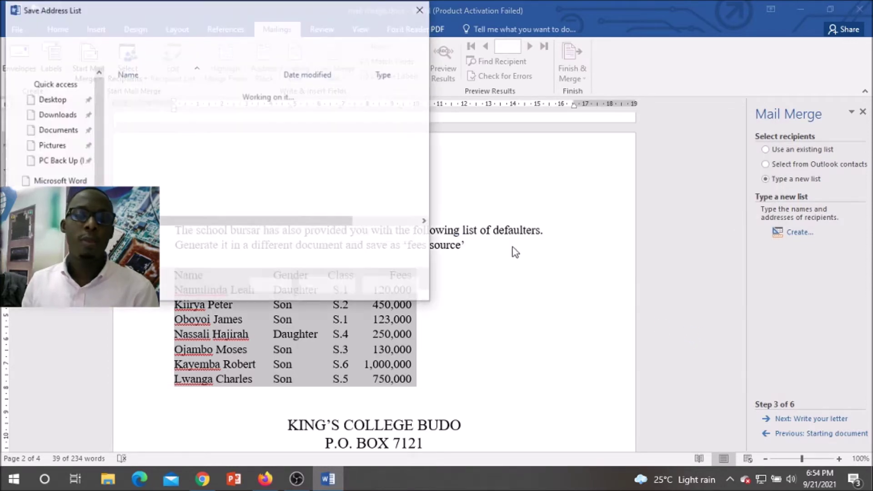
pyautogui.moveTo(214, 14); pyautogui.dragTo(443, 100)
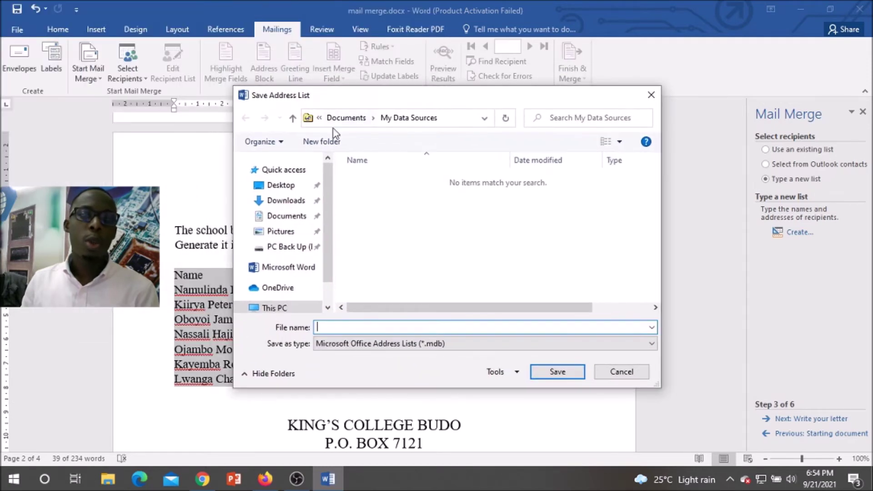
pyautogui.click(286, 187)
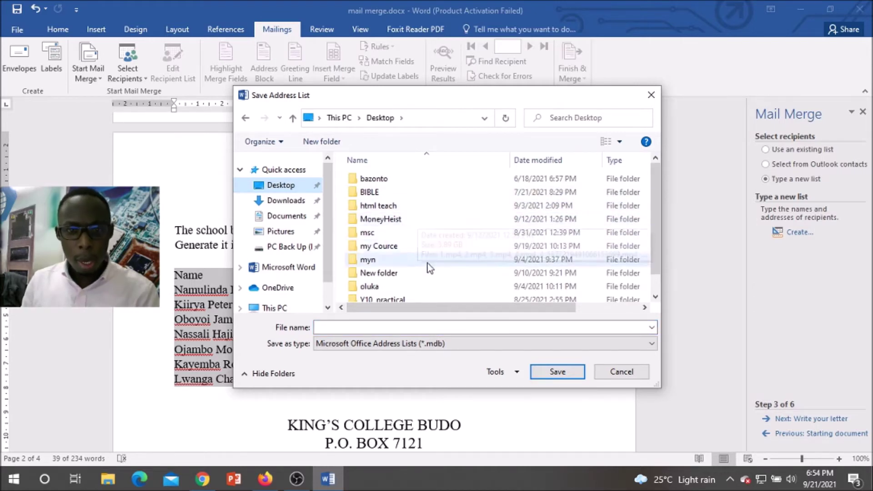
pyautogui.click(401, 273)
pyautogui.scroll(-1, 400, 272)
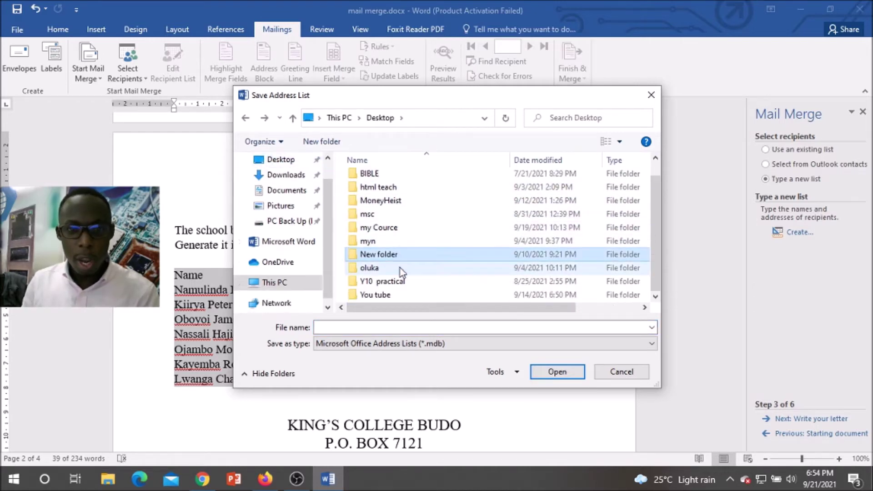
pyautogui.doubleClick(394, 282)
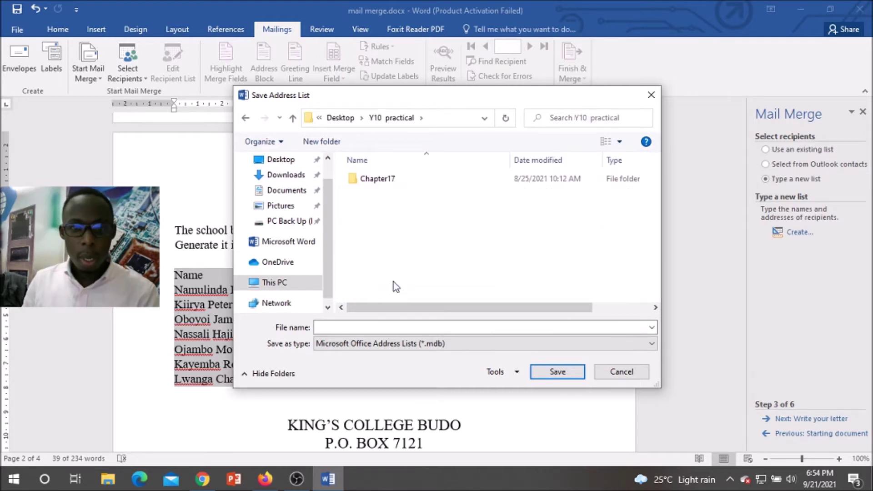
pyautogui.click(396, 326)
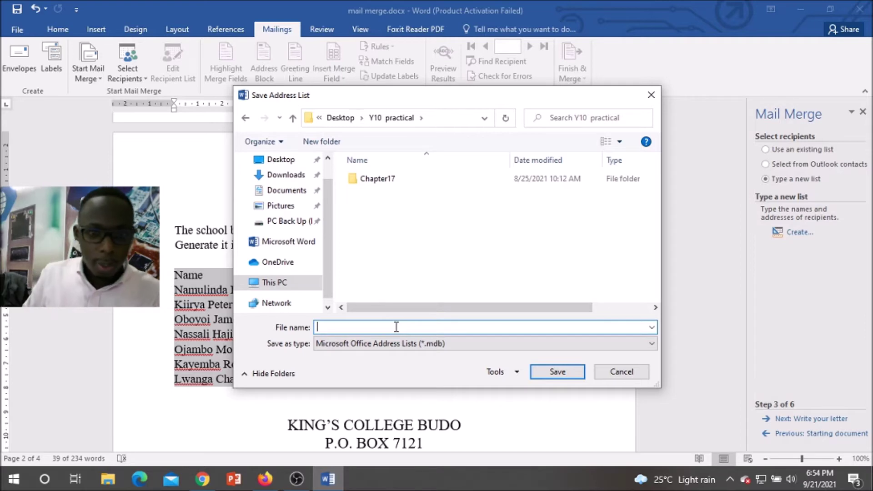
pyautogui.moveTo(380, 95); pyautogui.dragTo(435, 107)
pyautogui.write('Fees S')
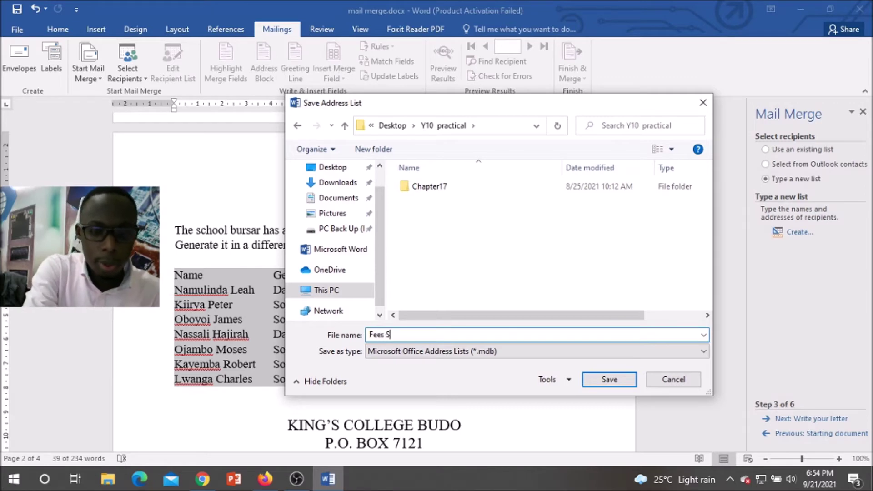
pyautogui.write('ource')
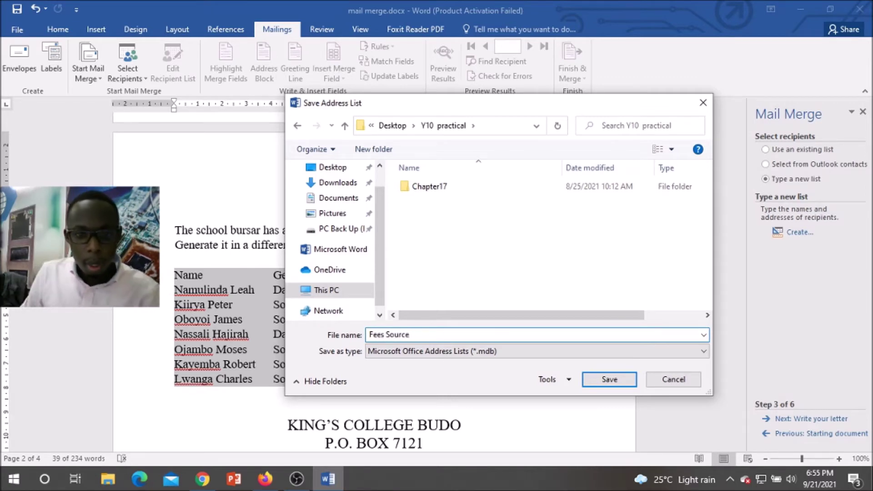
pyautogui.click(610, 381)
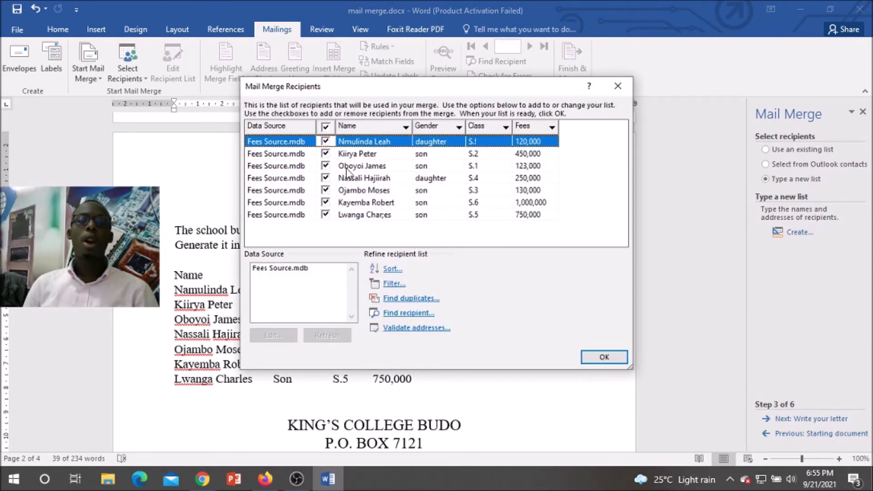
# Step: Sort the Fees Source recipients by Fees in descending order and accept the list
pyautogui.click(393, 269)
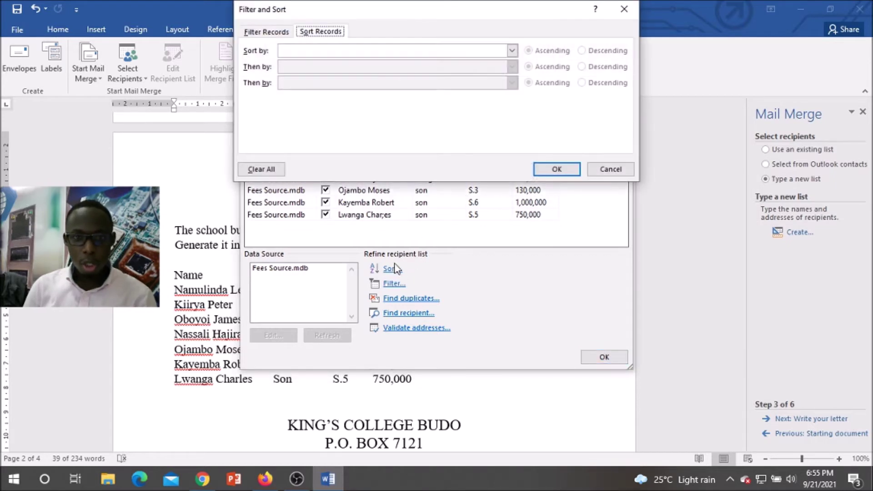
pyautogui.click(440, 51)
pyautogui.click(511, 93)
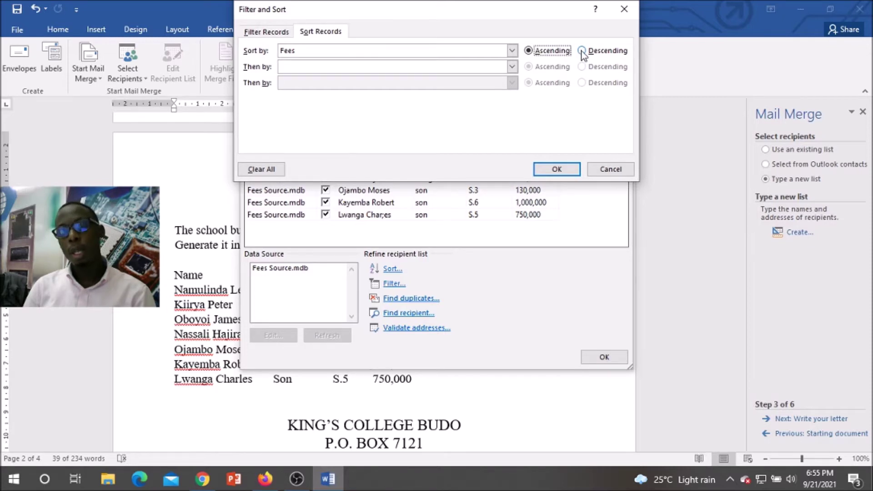
pyautogui.click(581, 51)
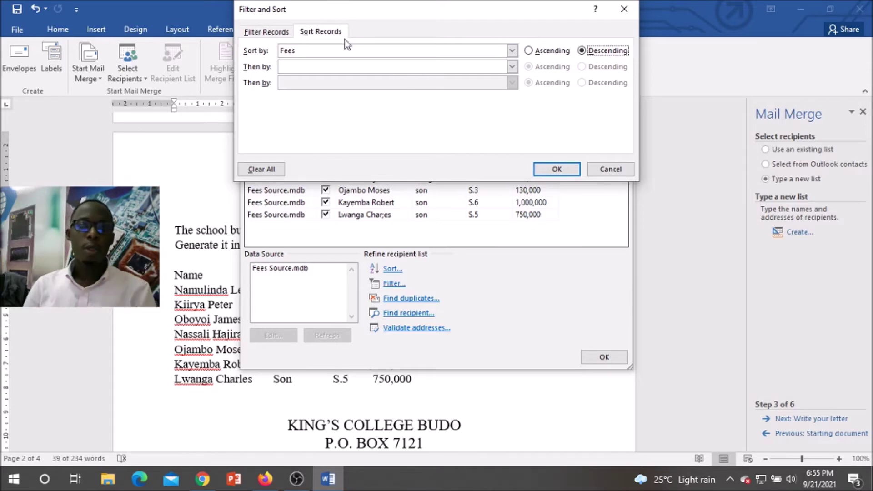
pyautogui.click(569, 171)
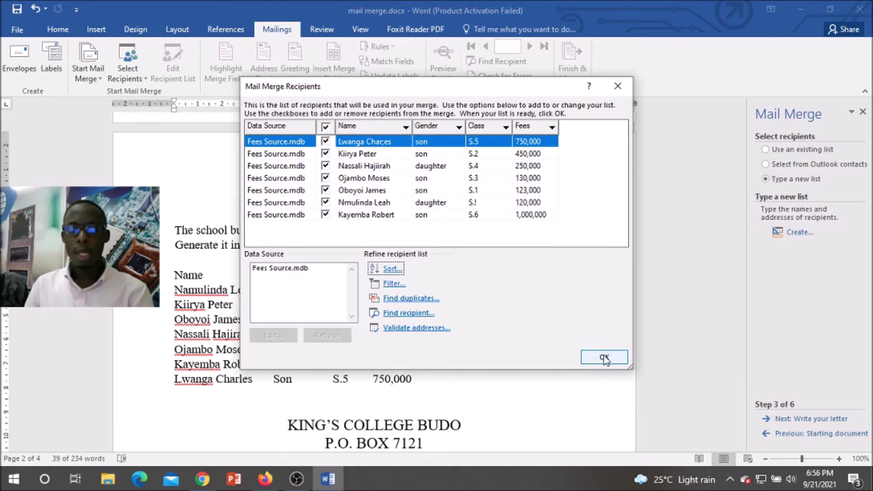
pyautogui.click(605, 357)
pyautogui.scroll(10, 446, 257)
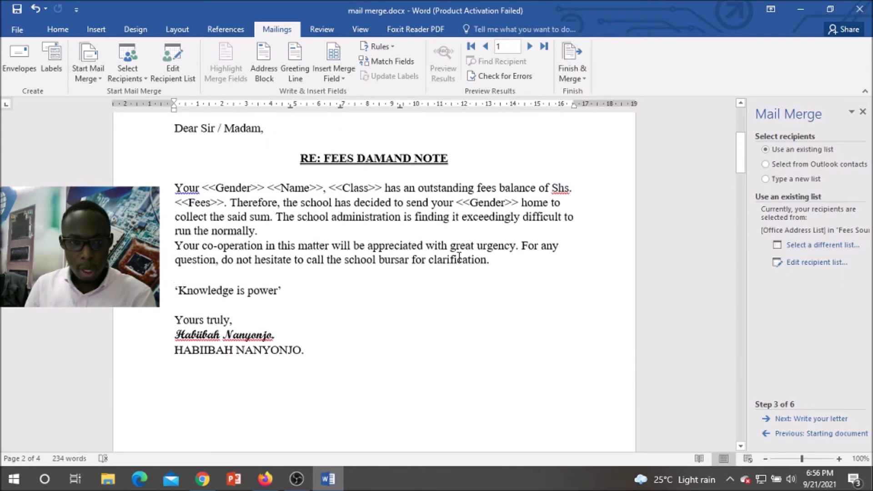
# Step: Reset the recipient sort to (none) and advance the wizard to Write your letter
pyautogui.scroll(2, 459, 257)
pyautogui.scroll(-1, 459, 257)
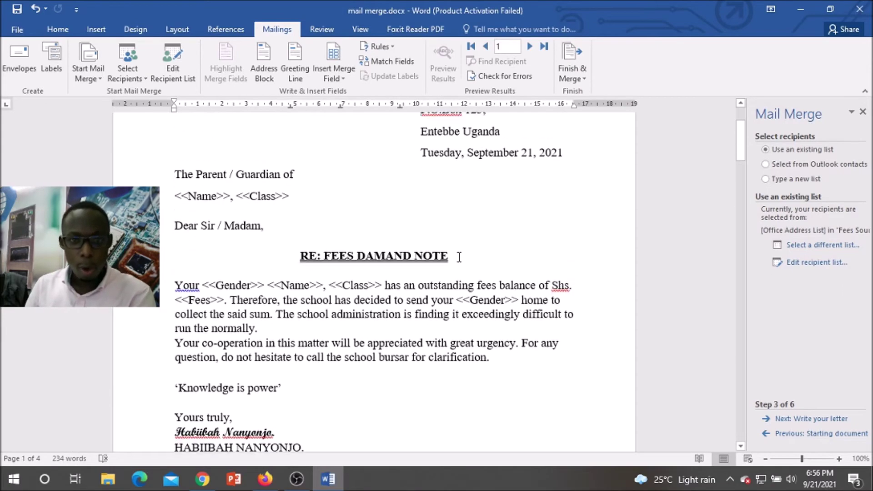
pyautogui.scroll(-1, 459, 257)
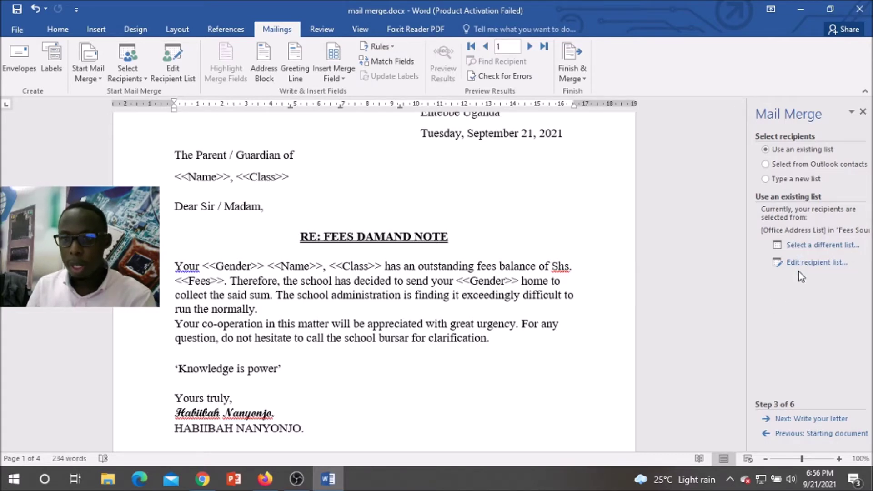
pyautogui.click(812, 268)
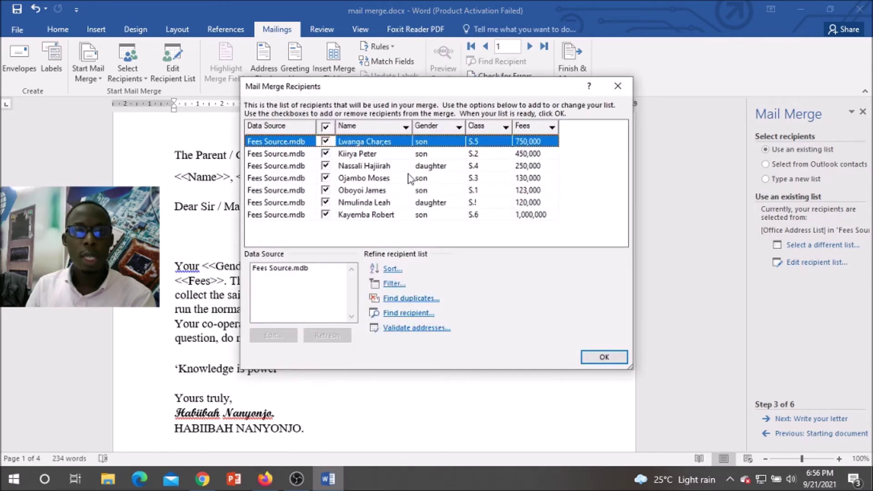
pyautogui.click(388, 271)
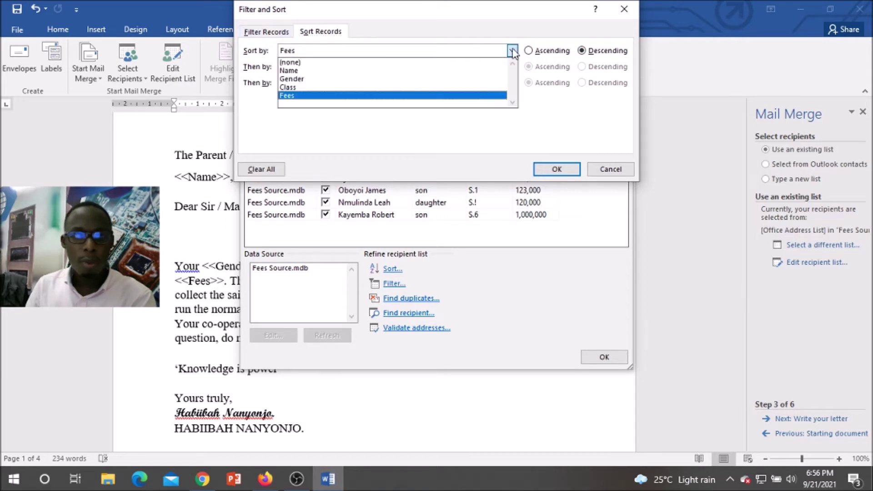
pyautogui.click(429, 63)
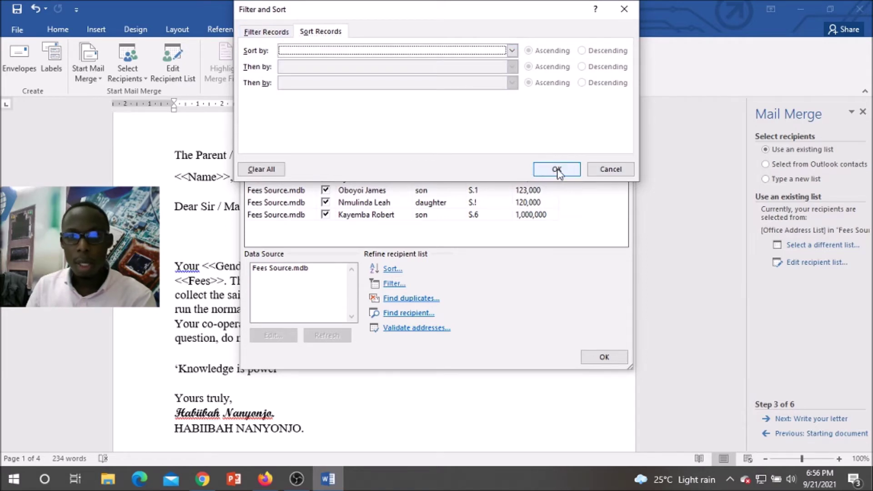
pyautogui.click(557, 170)
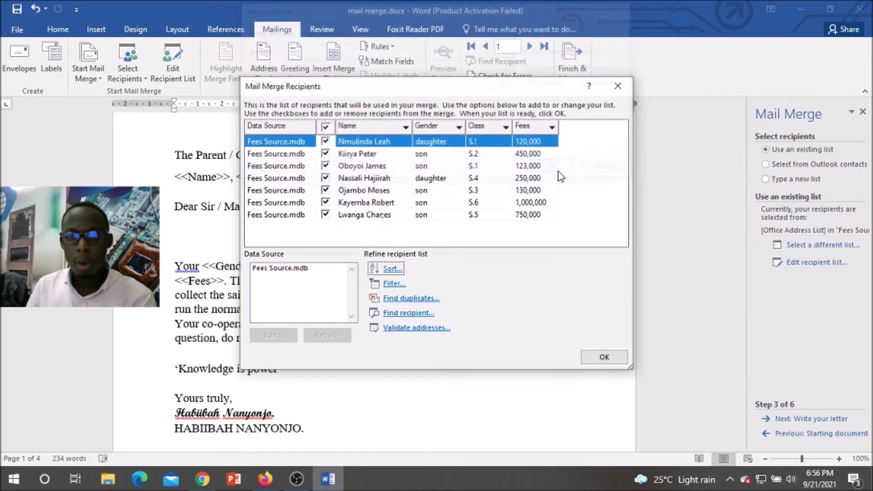
pyautogui.click(605, 358)
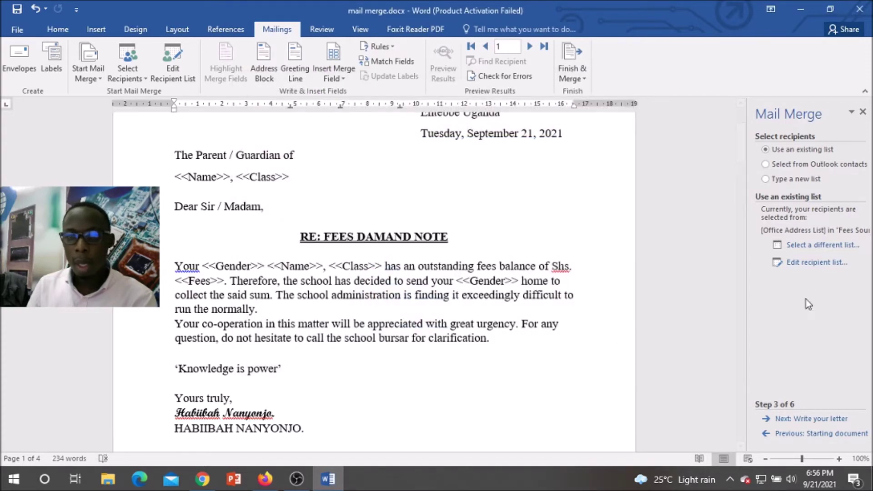
pyautogui.click(800, 419)
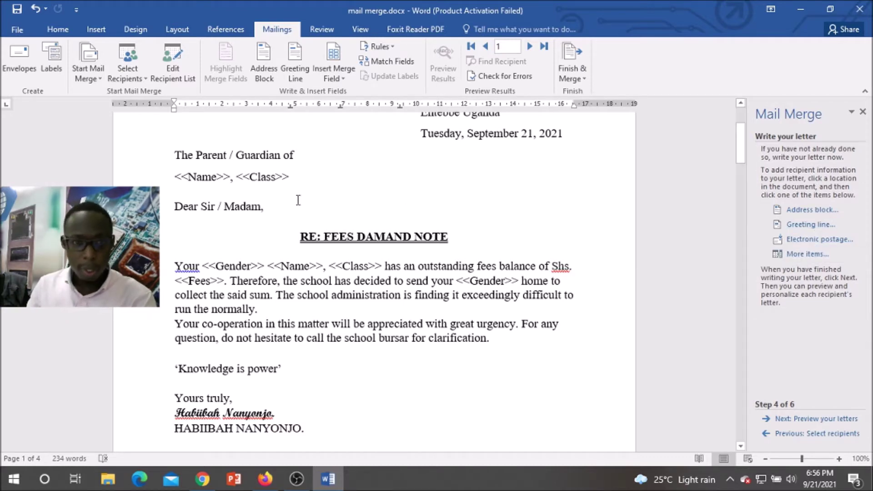
# Step: Replace the recipient line's typed Name and Class placeholders with Name and Class merge fields
pyautogui.click(231, 177)
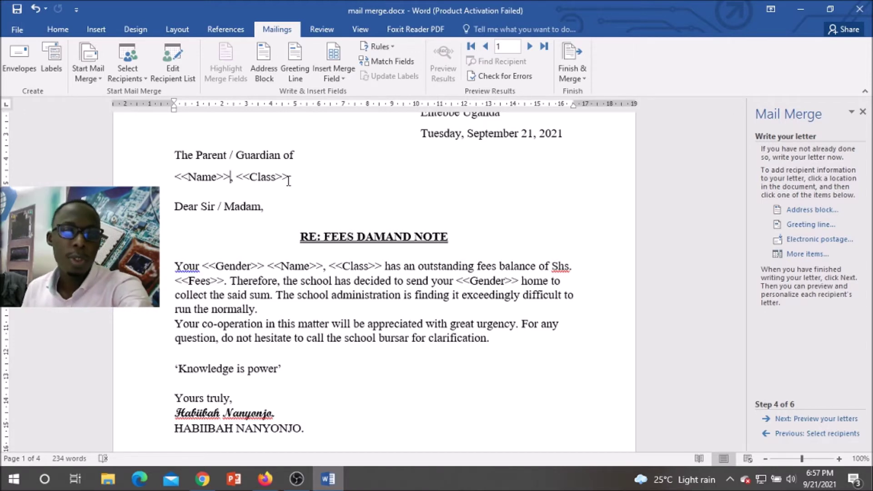
pyautogui.press('BackSpace')
pyautogui.press('BackSpace')
pyautogui.press('BackSpace')
pyautogui.press('BackSpace')
pyautogui.press('BackSpace')
pyautogui.press('BackSpace')
pyautogui.press('BackSpace')
pyautogui.press('BackSpace')
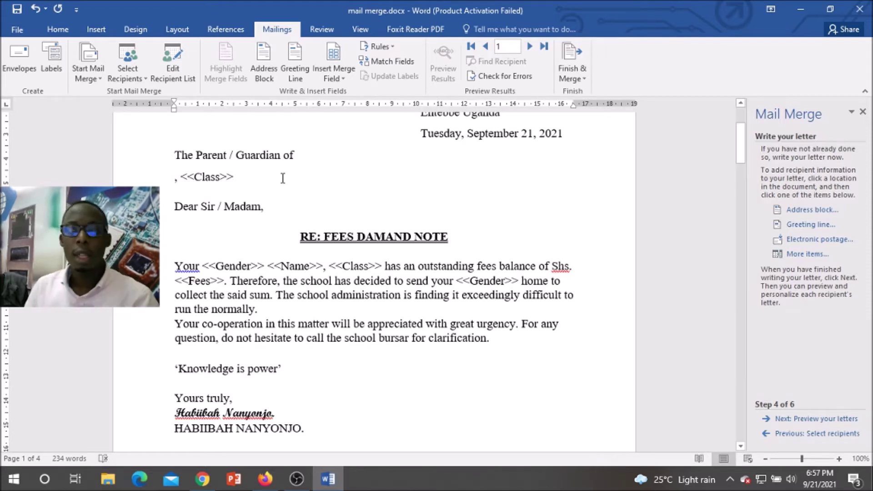
pyautogui.click(798, 257)
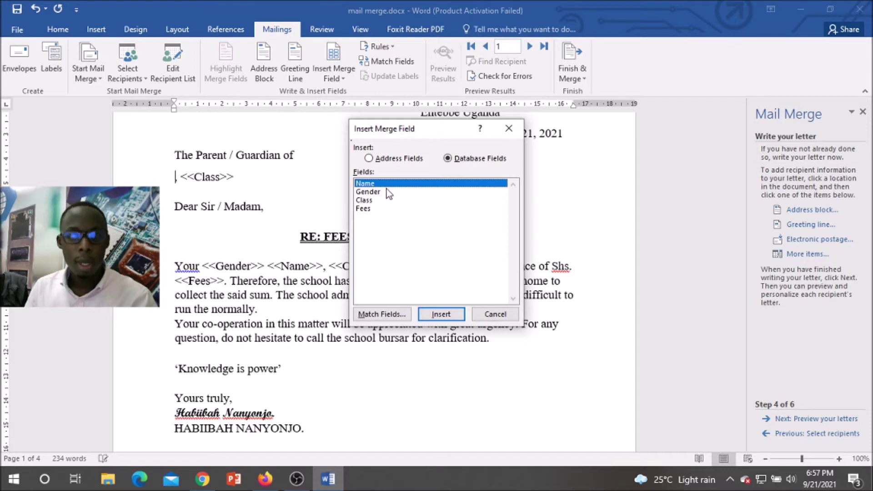
pyautogui.click(446, 317)
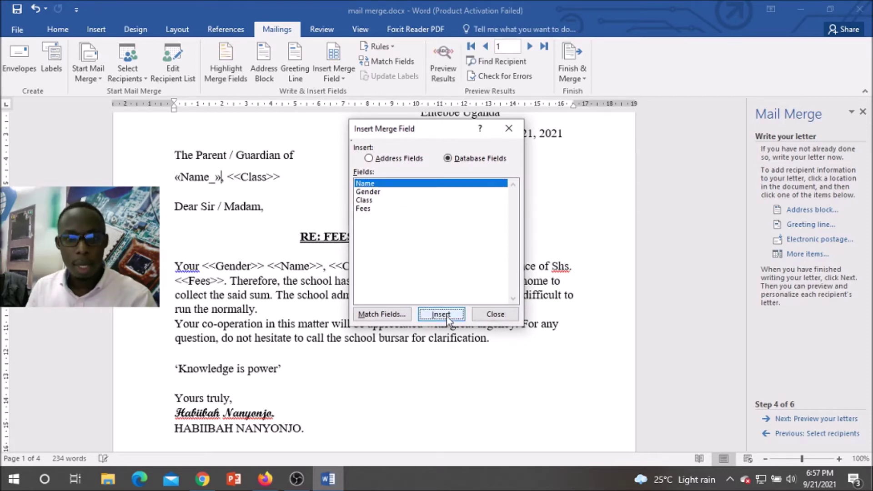
pyautogui.click(496, 314)
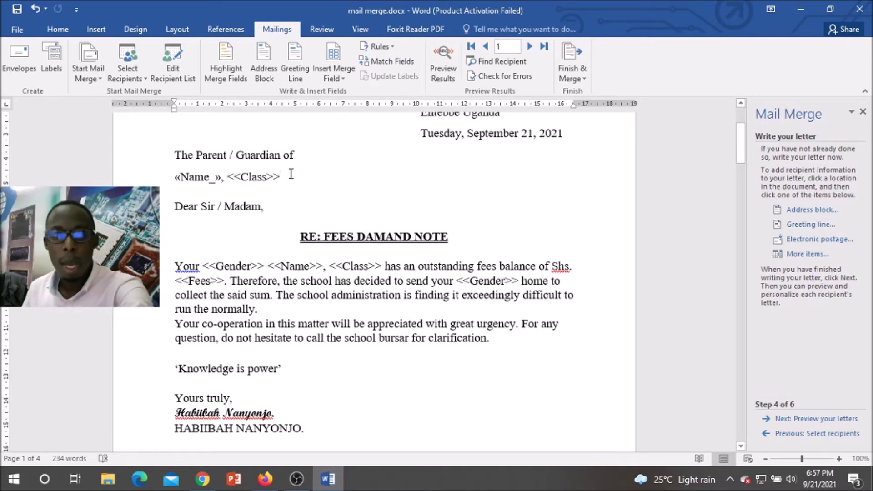
pyautogui.press('BackSpace')
pyautogui.press('BackSpace')
pyautogui.press('BackSpace')
pyautogui.press('BackSpace')
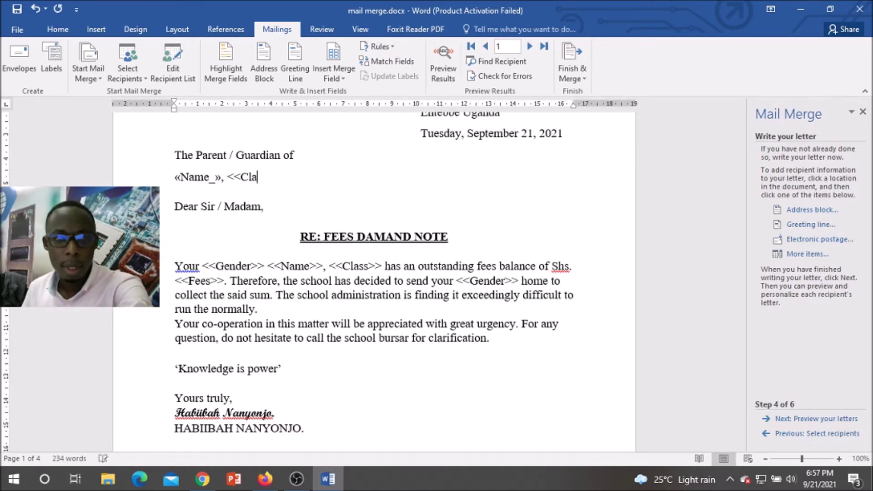
pyautogui.press('BackSpace')
pyautogui.press('BackSpace')
pyautogui.press('BackSpace')
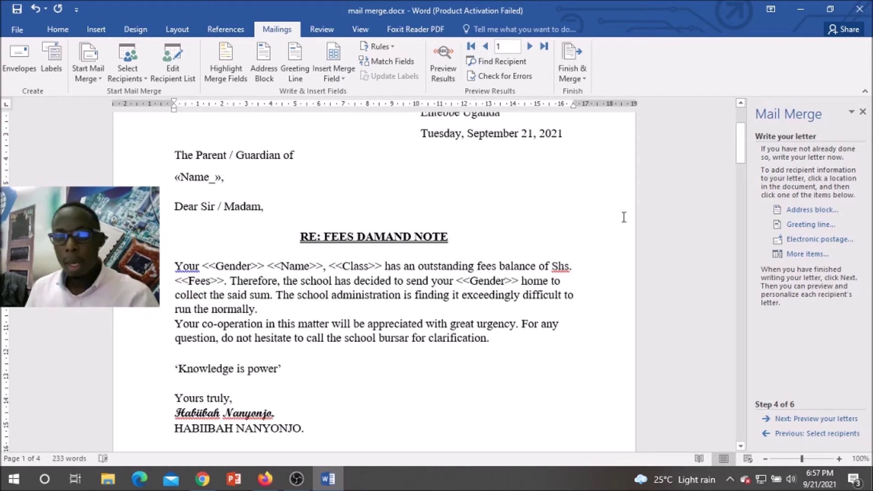
pyautogui.click(796, 256)
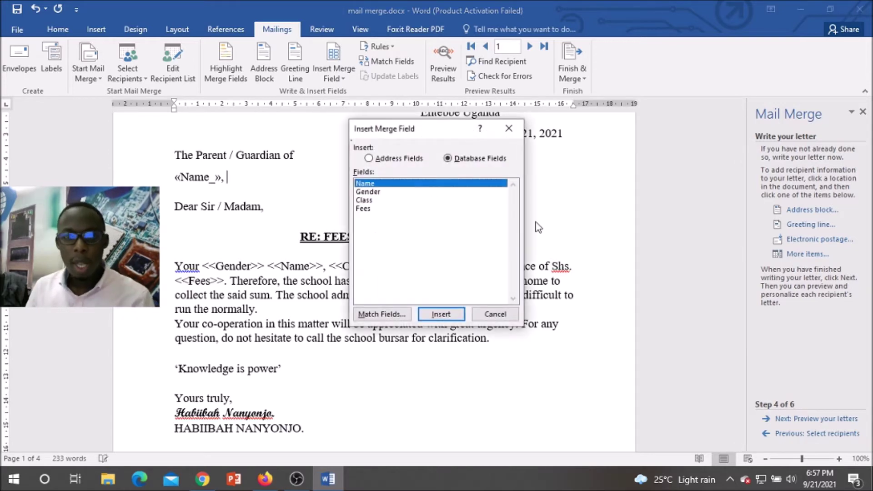
pyautogui.click(367, 202)
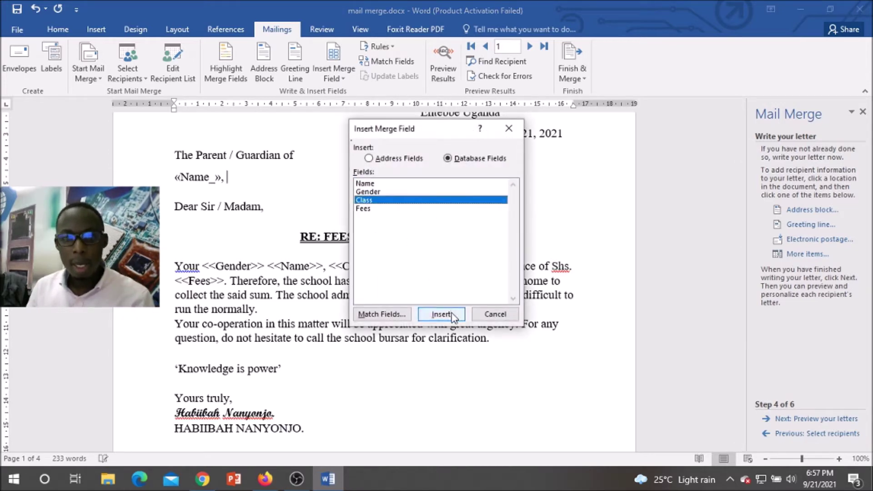
pyautogui.click(441, 314)
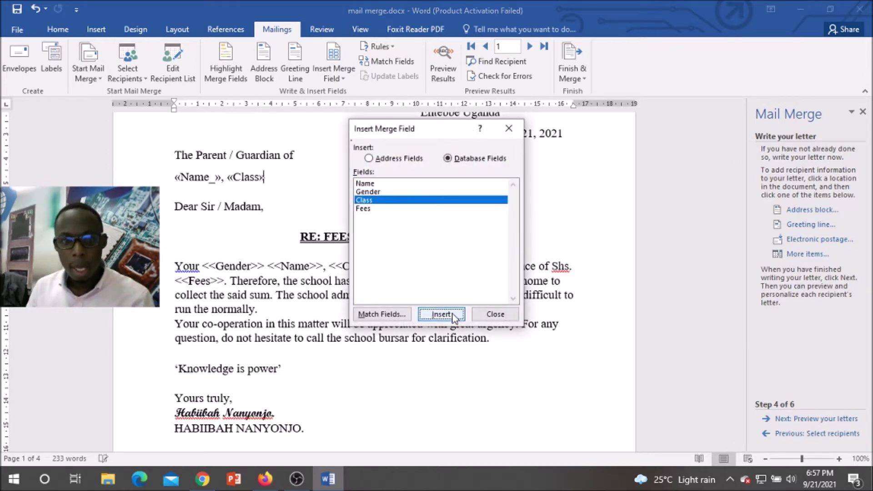
pyautogui.click(495, 314)
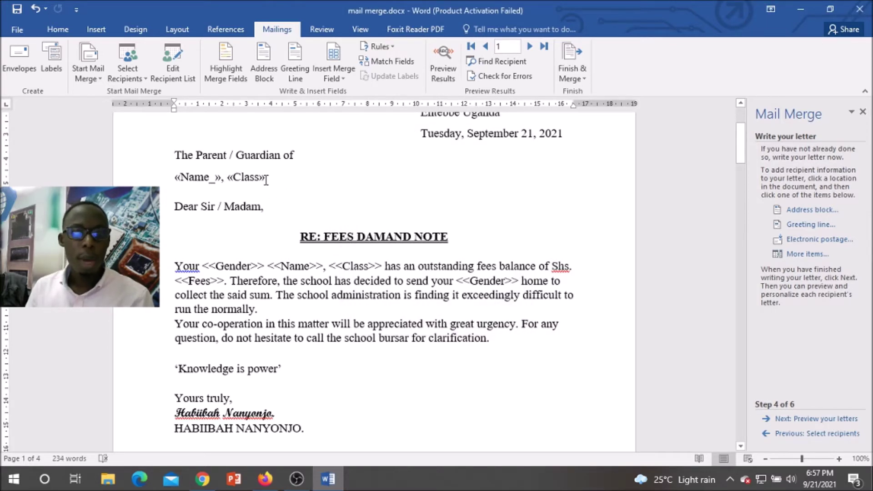
# Step: Swap the sentence's typed Gender and Name placeholders for Gender and Name merge fields
pyautogui.moveTo(265, 265); pyautogui.dragTo(203, 267)
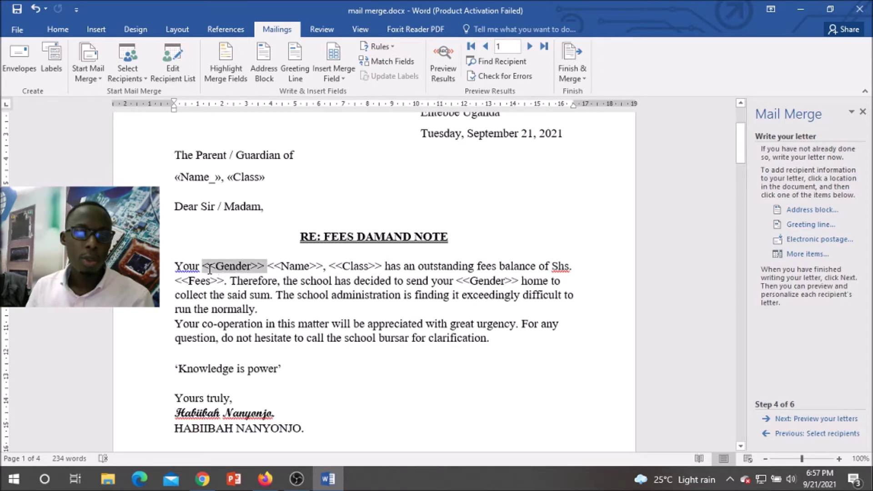
pyautogui.click(807, 254)
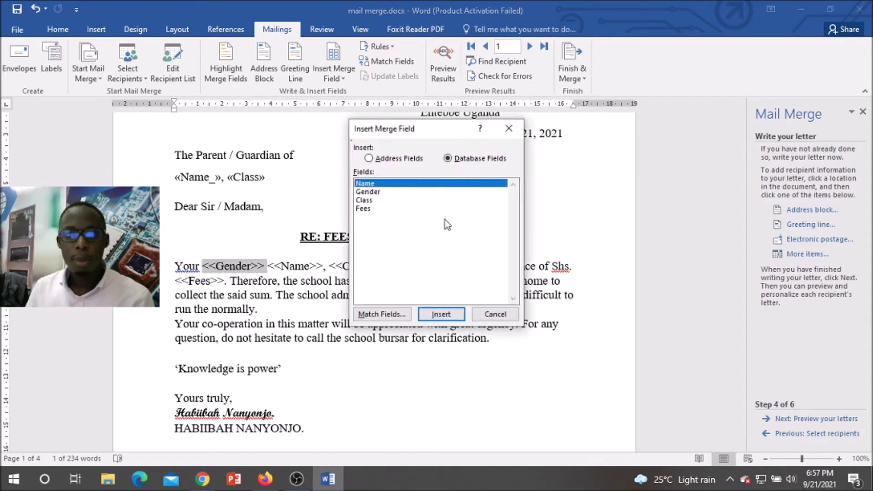
pyautogui.click(369, 192)
pyautogui.click(447, 315)
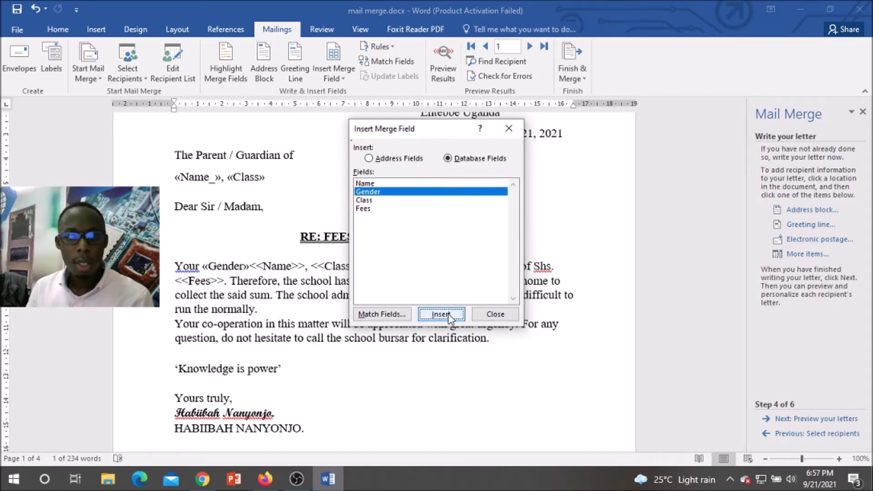
pyautogui.click(495, 314)
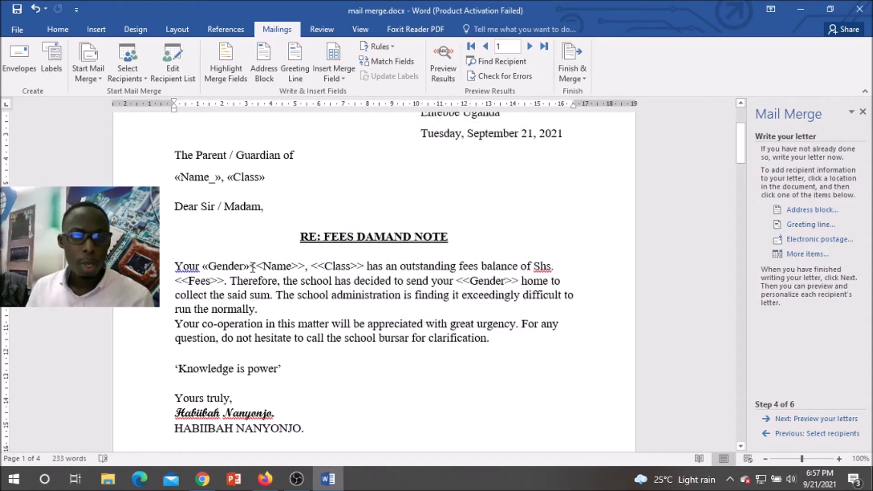
pyautogui.moveTo(253, 267); pyautogui.dragTo(309, 267)
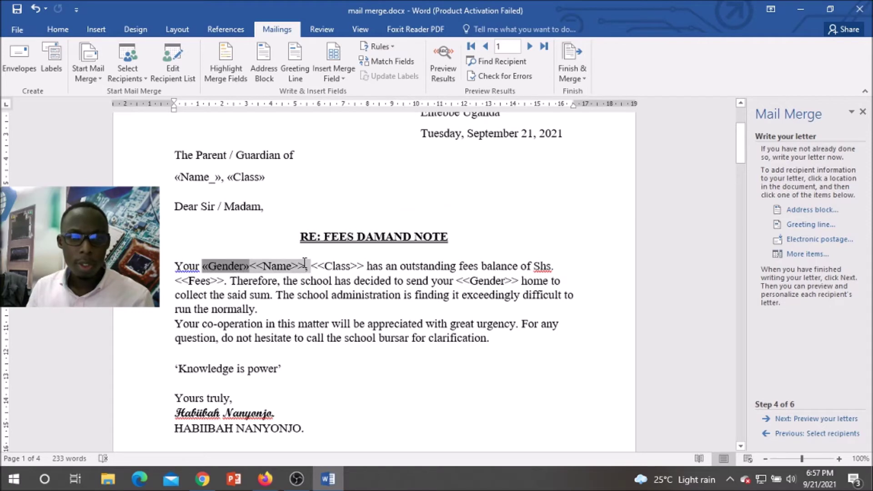
pyautogui.click(306, 266)
pyautogui.press('BackSpace')
pyautogui.press('BackSpace')
pyautogui.press('BackSpace')
pyautogui.press('BackSpace')
pyautogui.press('BackSpace')
pyautogui.press('BackSpace')
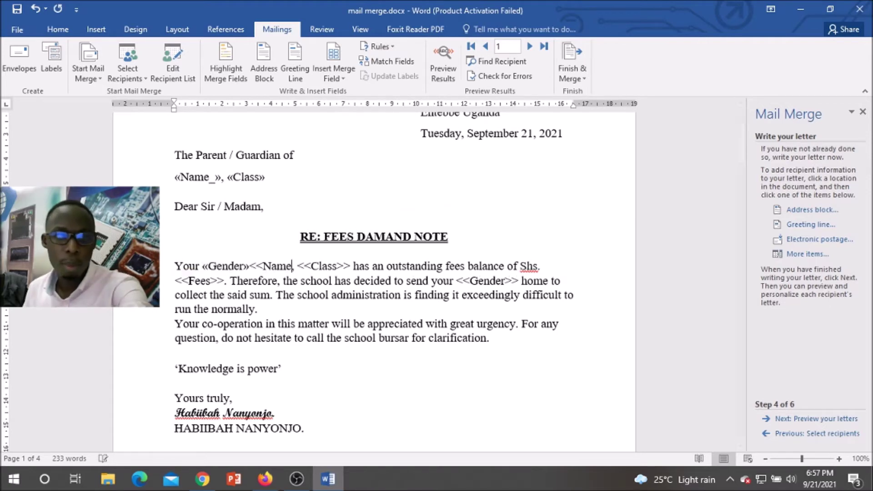
pyautogui.press('BackSpace')
pyautogui.press('BackSpace')
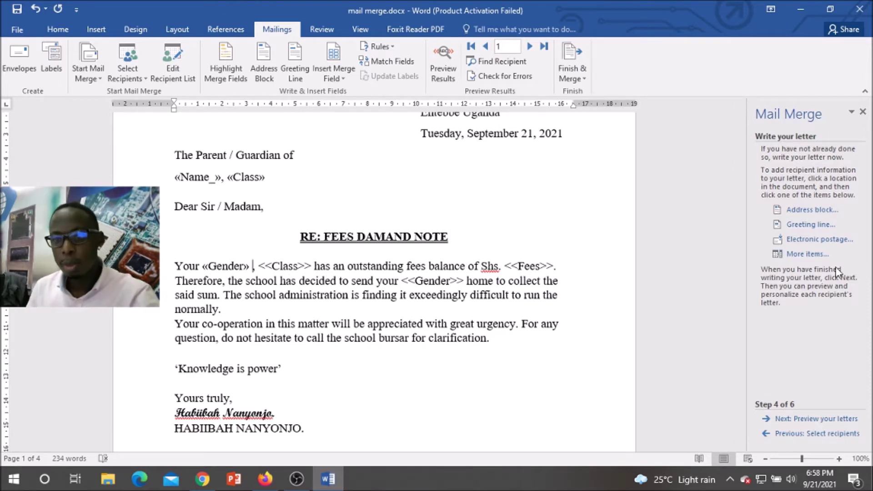
pyautogui.click(812, 258)
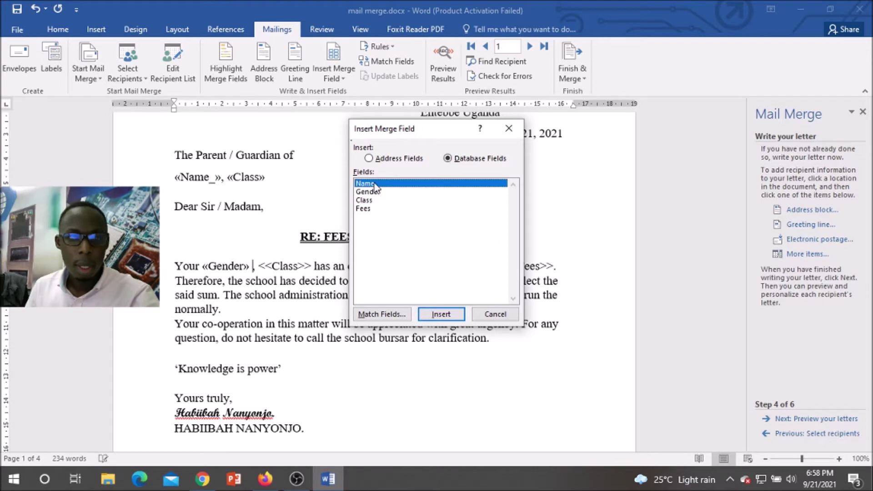
pyautogui.click(458, 318)
pyautogui.click(495, 314)
# Step: Replace the sentence's typed Class placeholder with the Class merge field
pyautogui.click(351, 266)
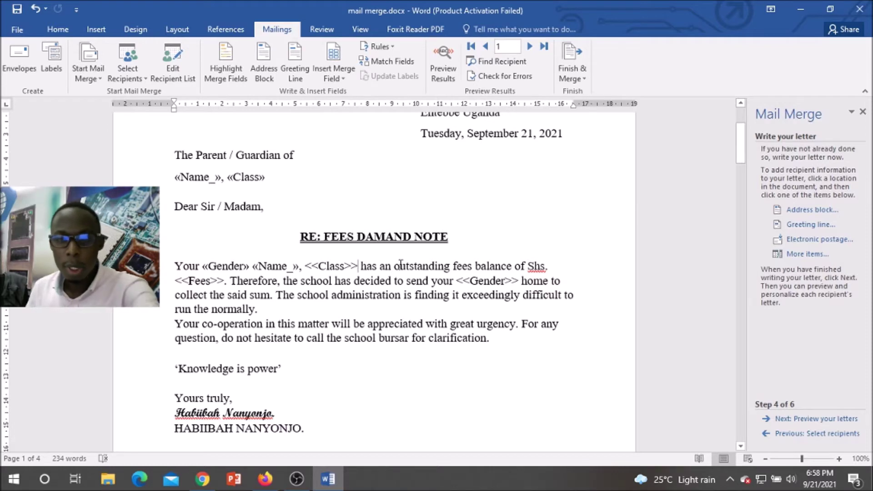
pyautogui.press('BackSpace')
pyautogui.press('BackSpace')
pyautogui.press('BackSpace')
pyautogui.press('BackSpace')
pyautogui.press('BackSpace')
pyautogui.press('BackSpace')
pyautogui.press('BackSpace')
pyautogui.press('BackSpace')
pyautogui.press('BackSpace')
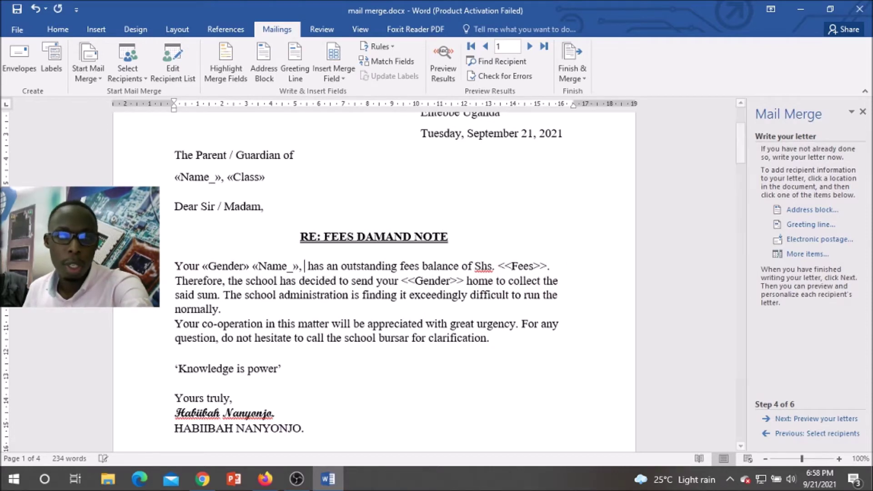
pyautogui.click(807, 253)
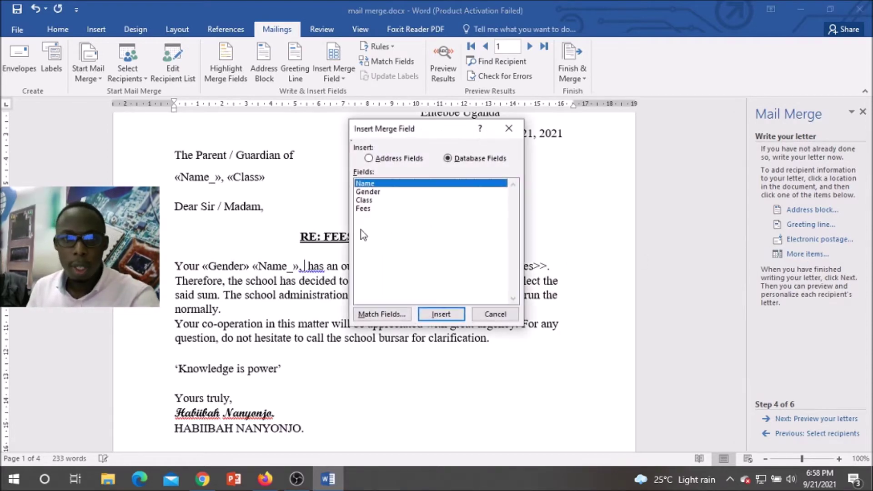
pyautogui.click(371, 200)
pyautogui.click(441, 314)
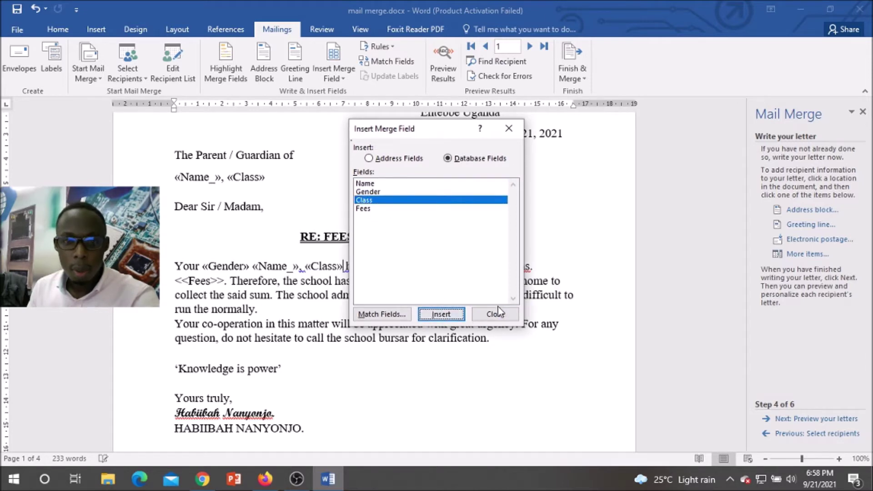
pyautogui.click(496, 314)
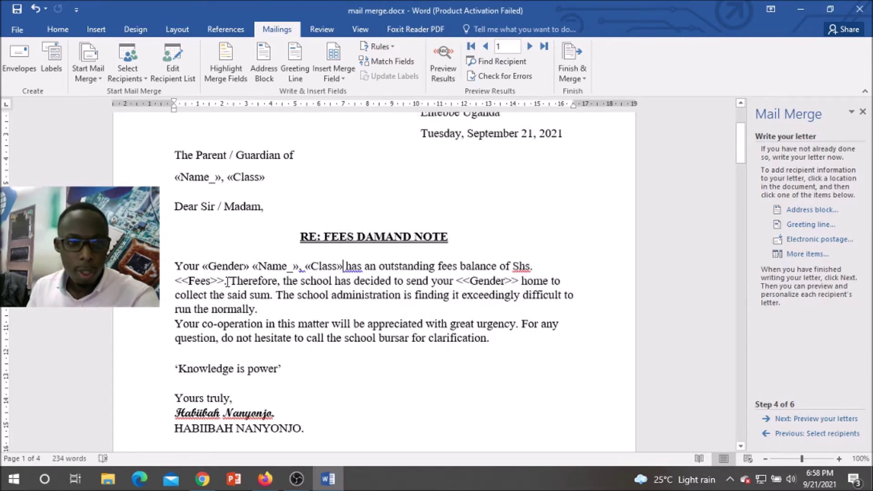
# Step: Replace the typed Fees placeholder after Shs. with the Fees merge field
pyautogui.press('BackSpace')
pyautogui.press('BackSpace')
pyautogui.press('BackSpace')
pyautogui.press('BackSpace')
pyautogui.press('BackSpace')
pyautogui.press('BackSpace')
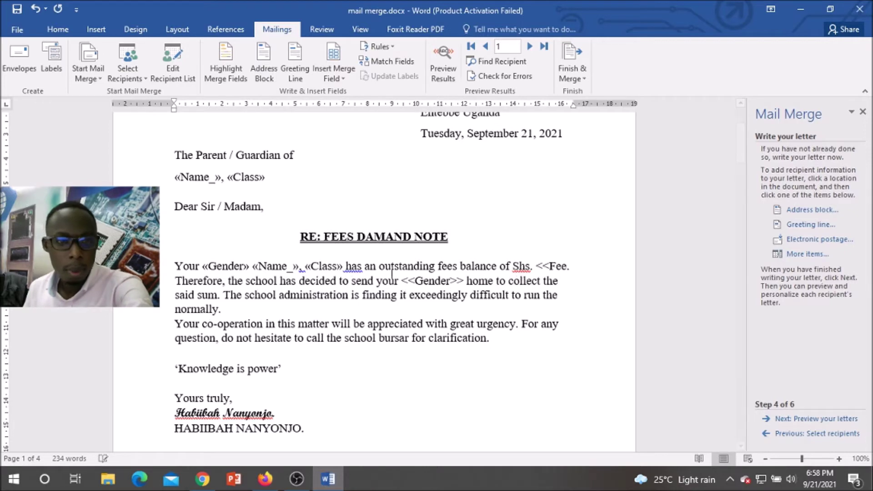
pyautogui.press('BackSpace')
pyautogui.press('BackSpace')
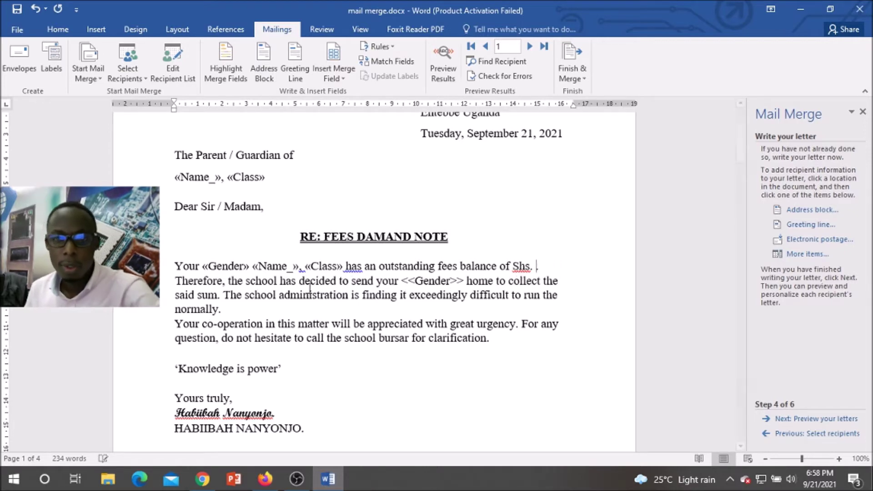
pyautogui.click(808, 253)
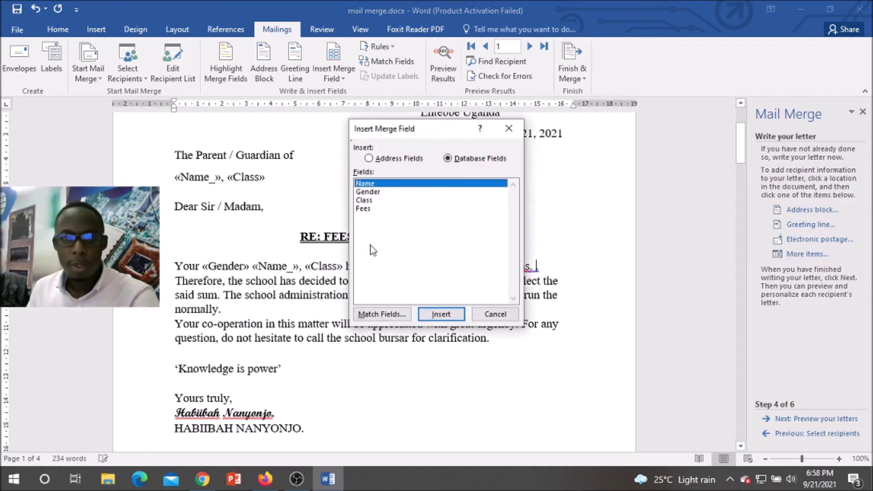
pyautogui.click(364, 208)
pyautogui.click(450, 314)
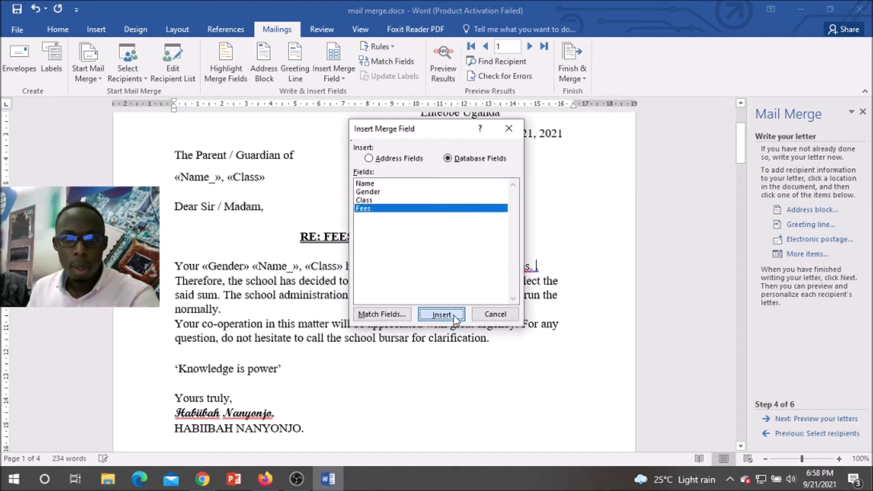
pyautogui.click(493, 316)
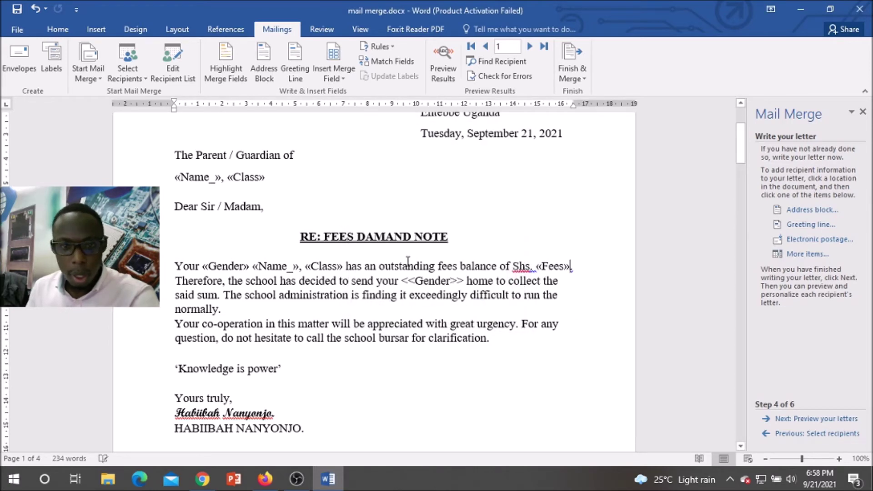
pyautogui.scroll(-4, 282, 299)
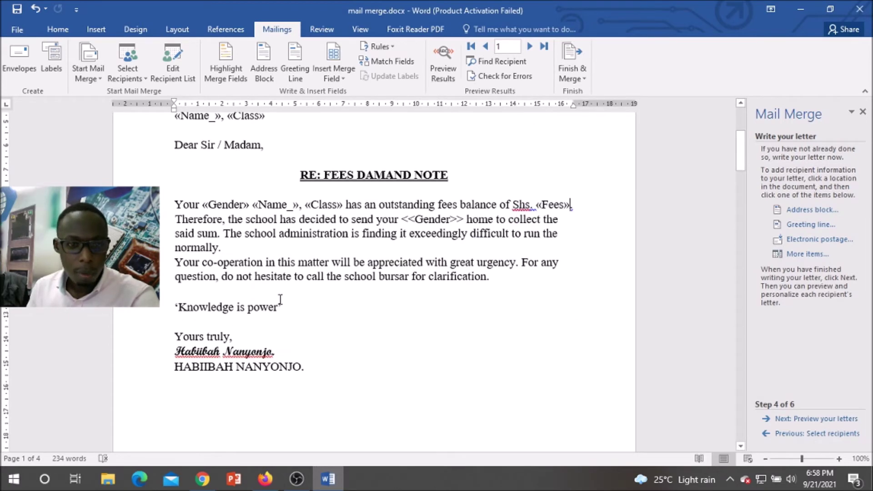
pyautogui.scroll(3, 280, 300)
pyautogui.scroll(1, 307, 298)
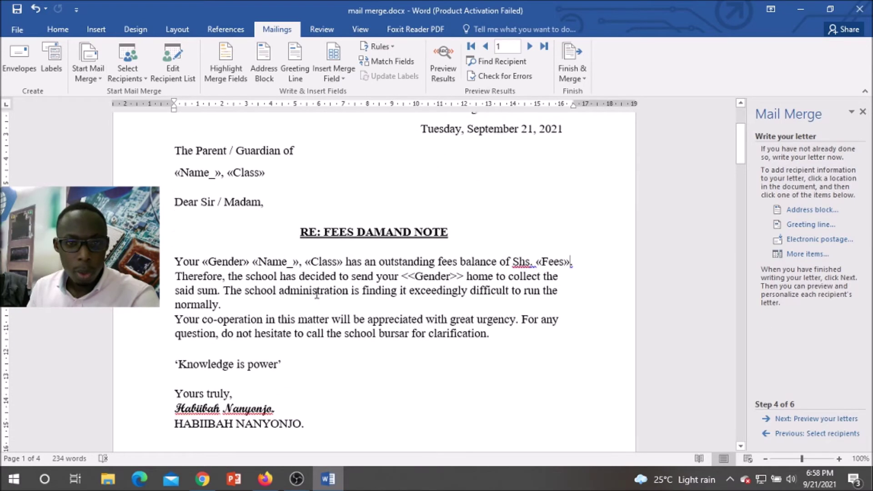
# Step: Make the Name and Class fields on the selected line bold, light blue and 16 pt
pyautogui.moveTo(269, 178); pyautogui.dragTo(175, 178)
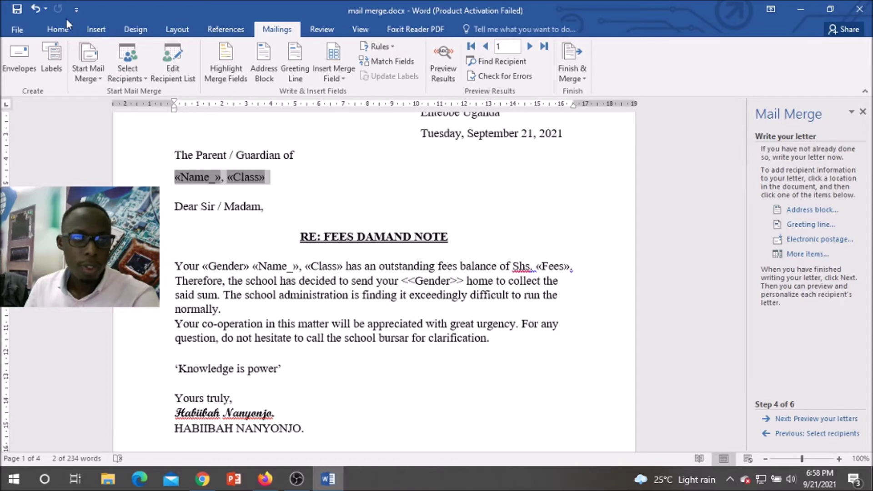
pyautogui.click(58, 29)
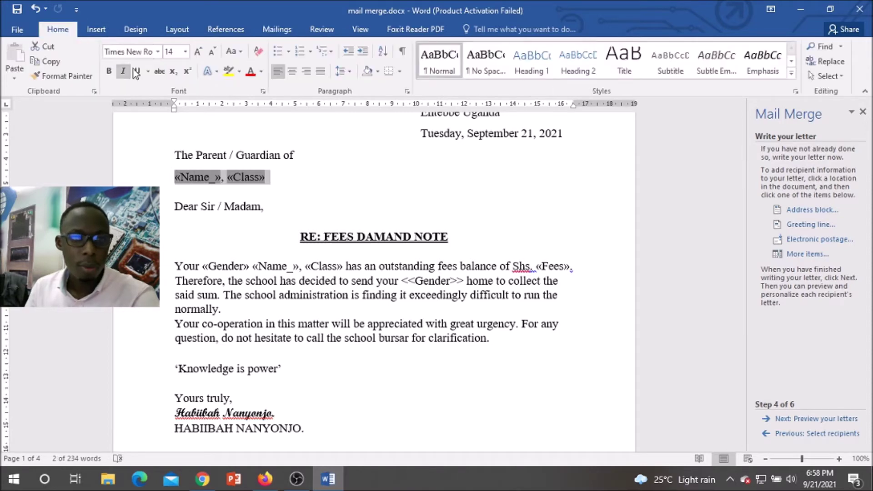
pyautogui.click(262, 73)
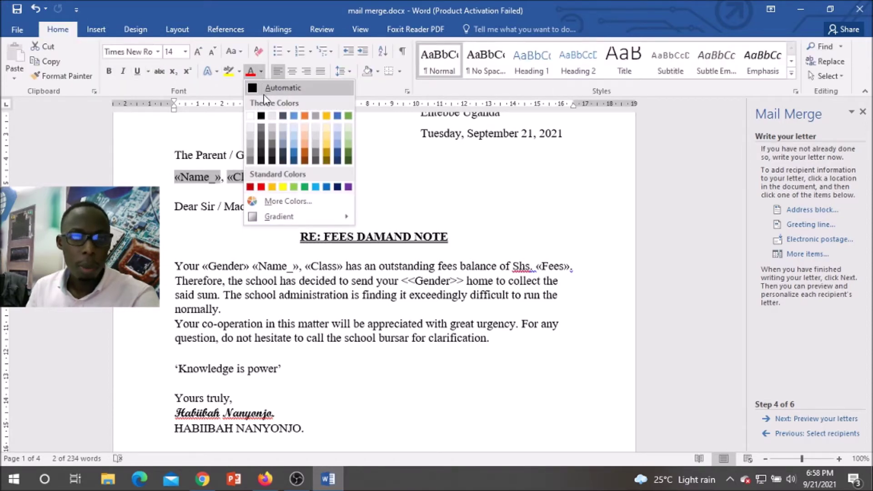
pyautogui.click(318, 190)
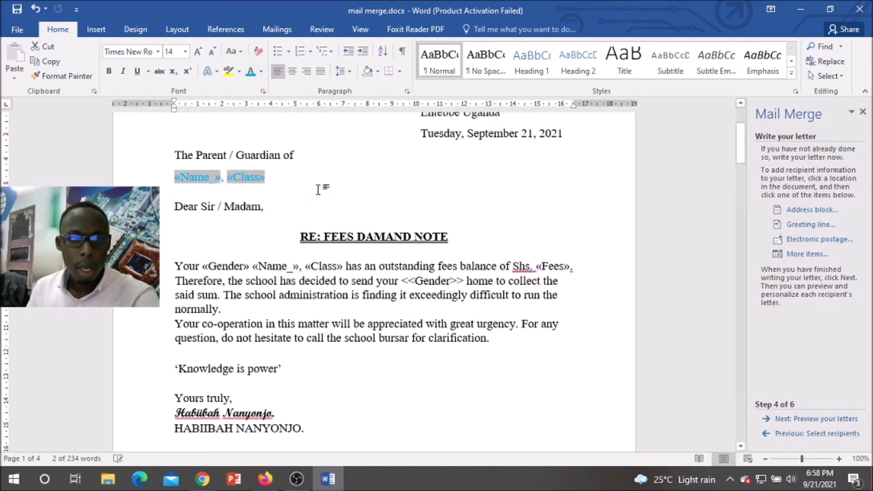
pyautogui.click(108, 73)
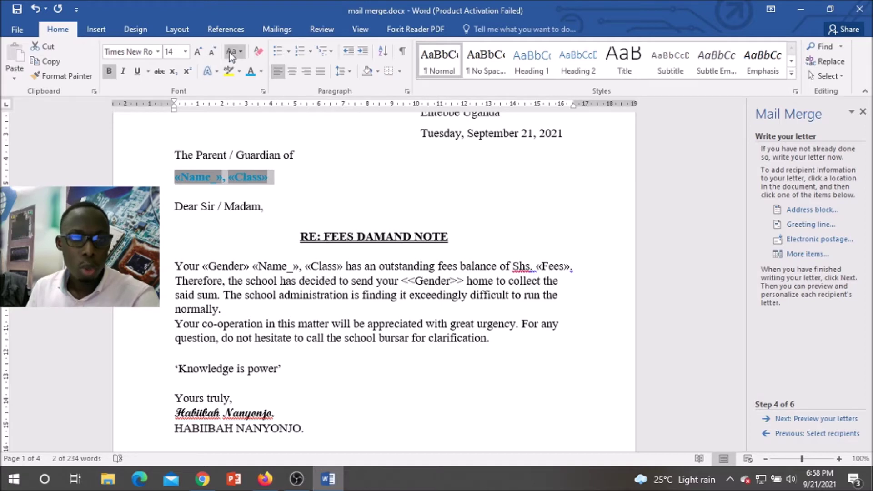
pyautogui.click(198, 53)
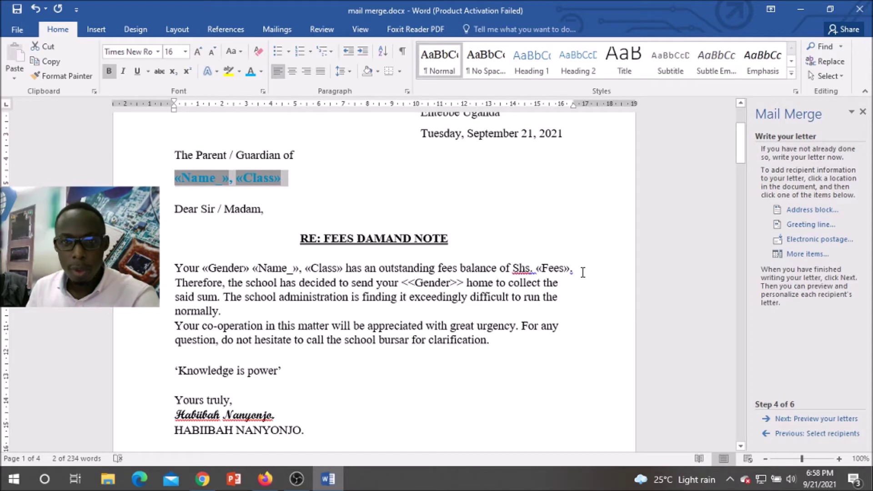
# Step: Format the «Fees» field in the body as bold, blue and 16 pt
pyautogui.moveTo(569, 269); pyautogui.dragTo(536, 268)
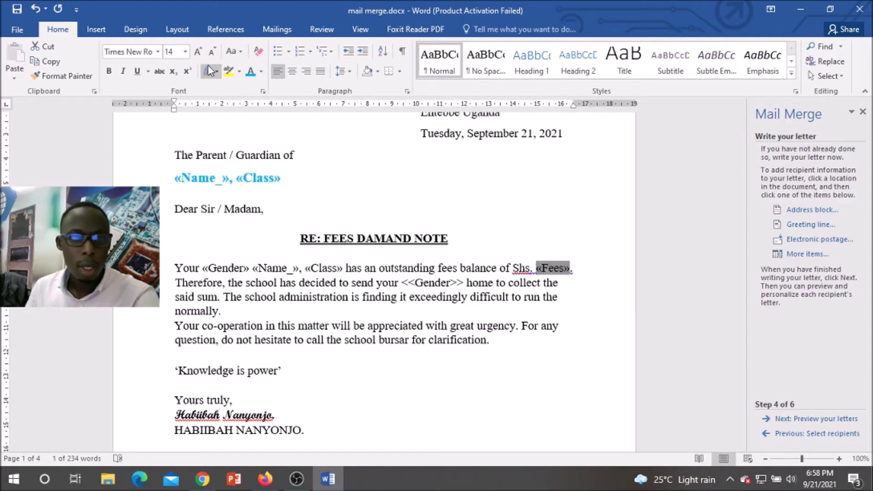
pyautogui.click(198, 52)
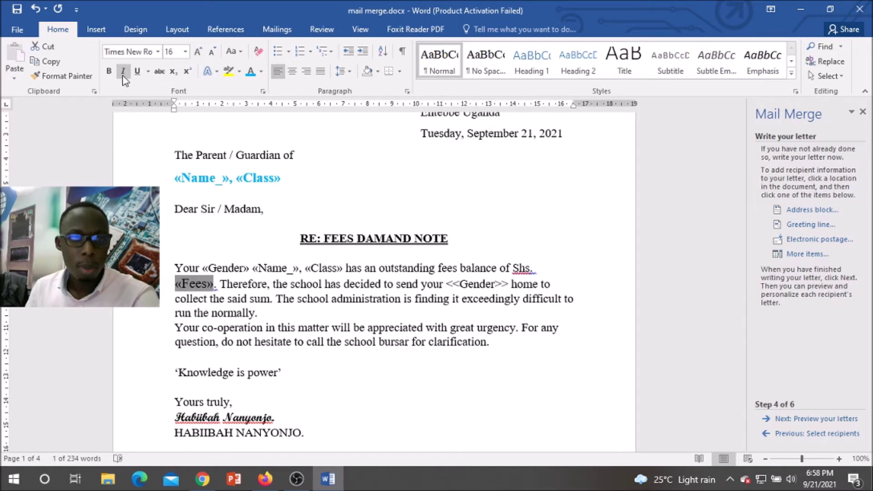
pyautogui.click(110, 72)
pyautogui.click(249, 74)
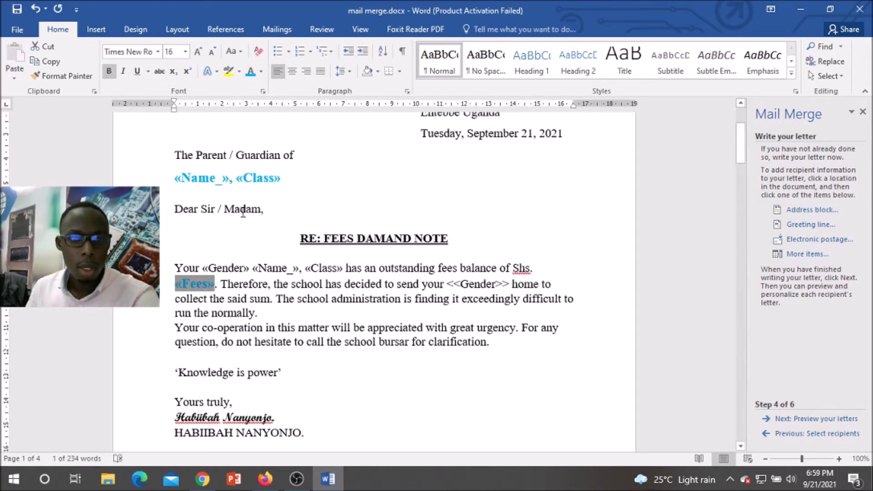
# Step: Apply bold, blue, 16 pt formatting to the «Gender» «Name_», «Class» fields in the body
pyautogui.moveTo(343, 268); pyautogui.dragTo(226, 267)
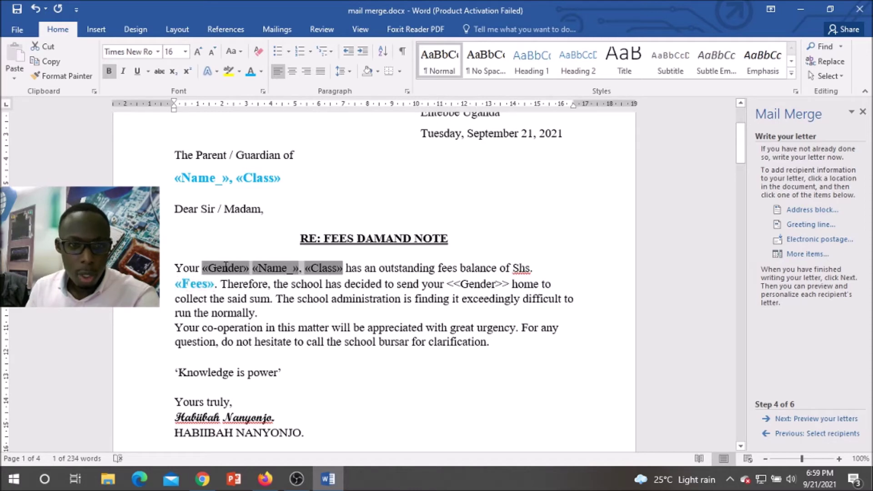
pyautogui.click(110, 71)
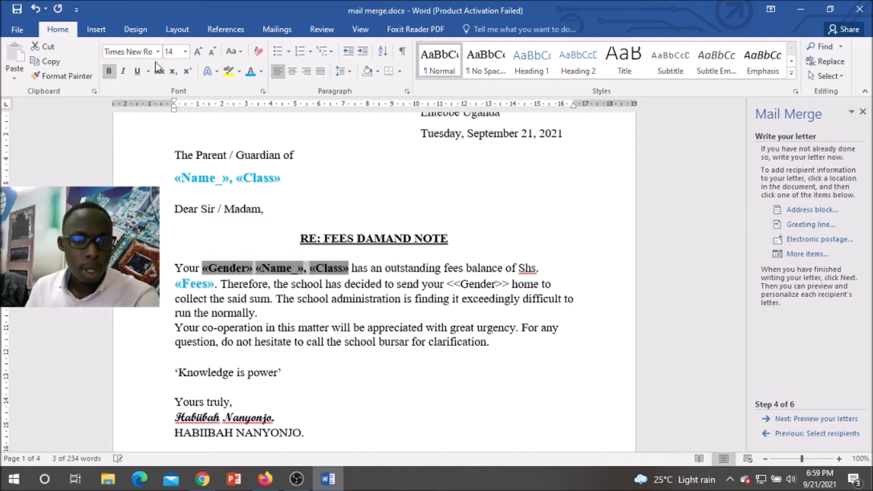
pyautogui.click(251, 72)
pyautogui.click(197, 52)
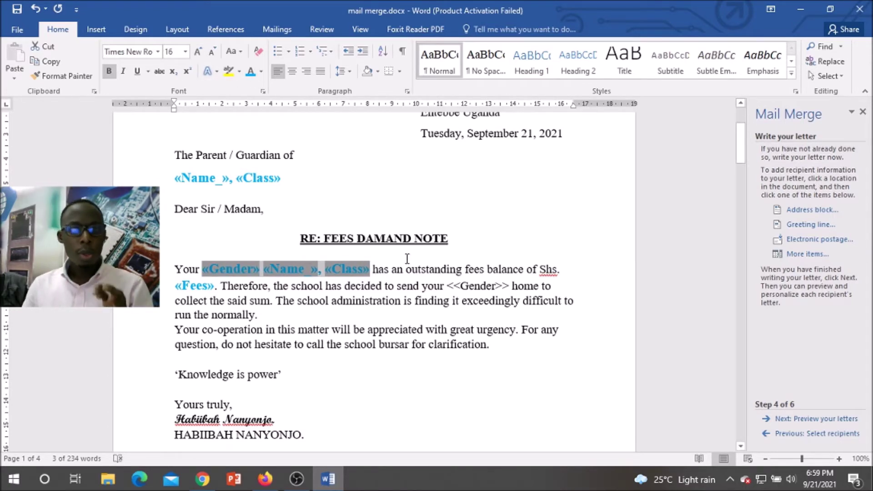
pyautogui.scroll(-2, 409, 259)
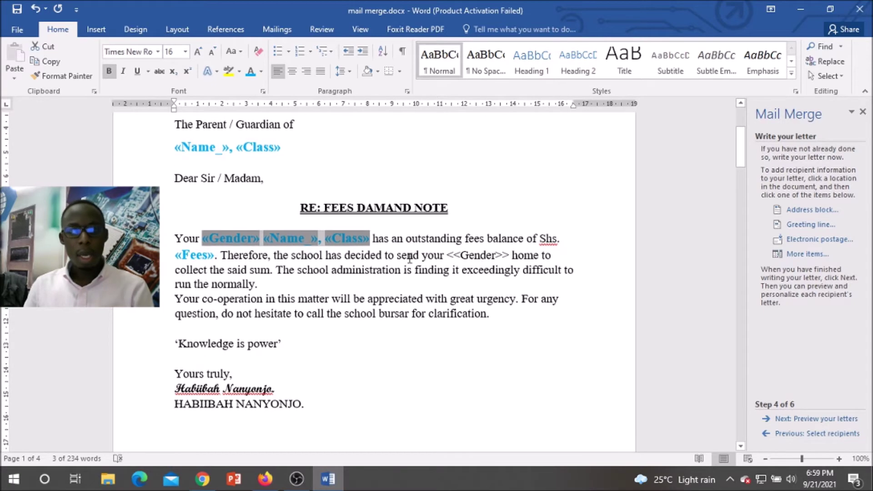
pyautogui.scroll(1, 461, 198)
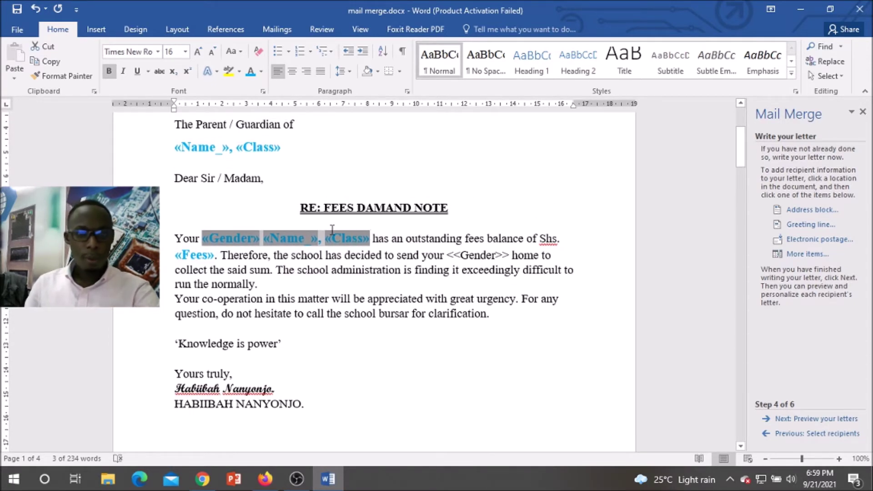
pyautogui.click(350, 240)
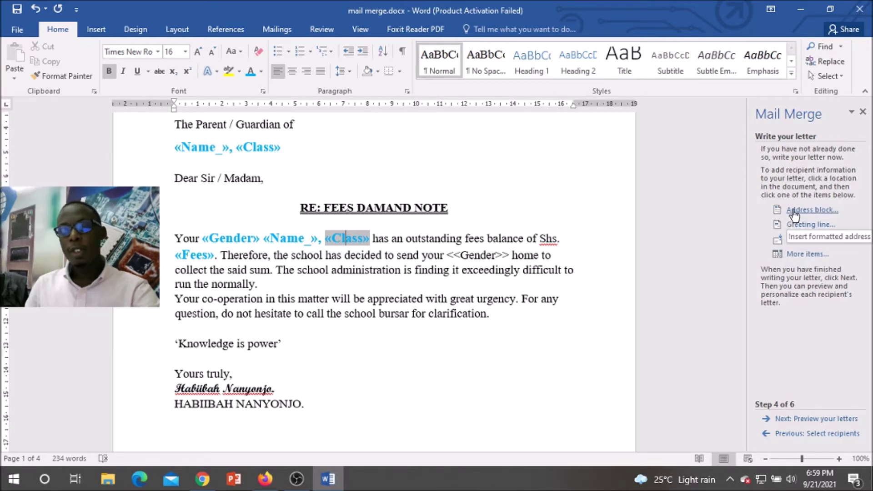
# Step: Preview the merged letters, browsing forward four recipients and back to the first
pyautogui.click(808, 420)
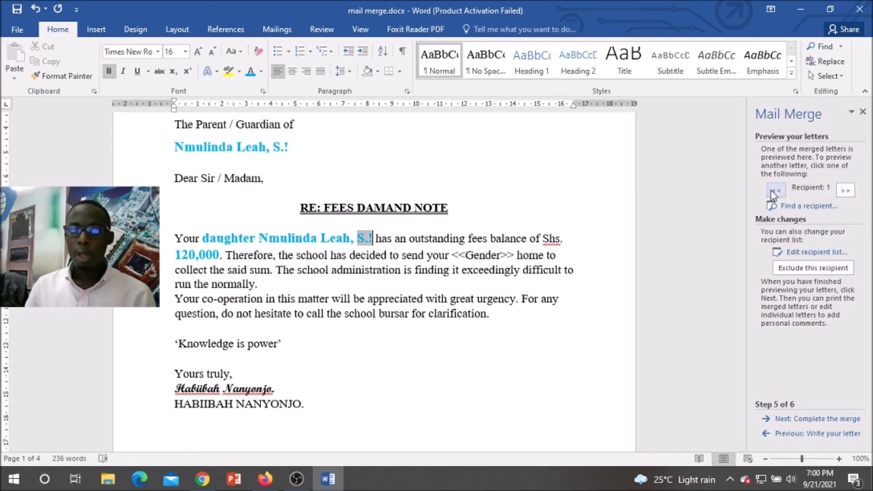
pyautogui.click(844, 191)
pyautogui.click(844, 190)
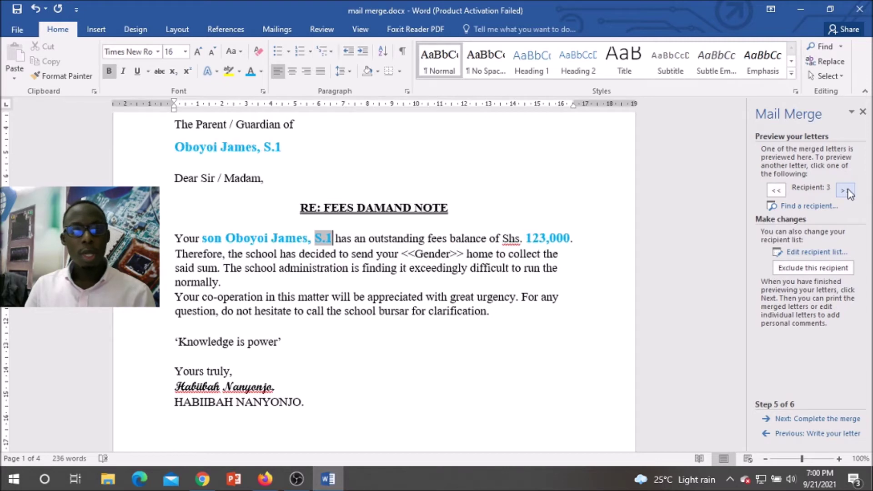
pyautogui.click(845, 190)
pyautogui.click(844, 190)
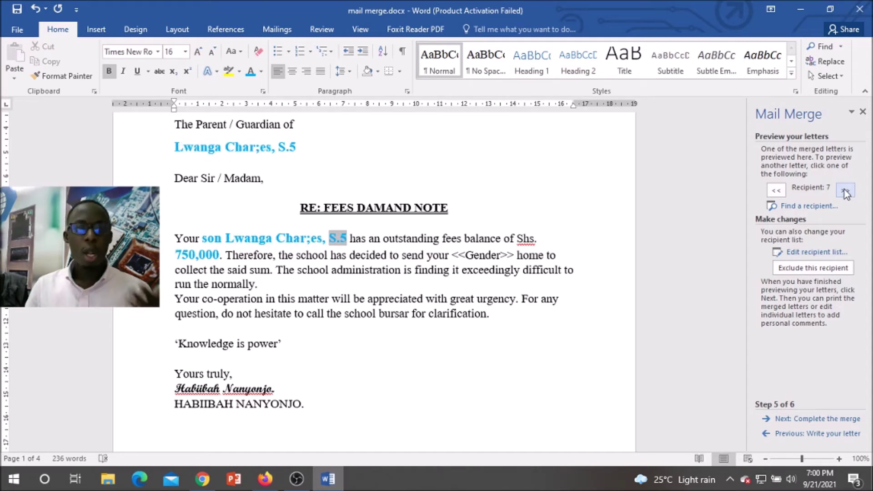
pyautogui.click(776, 196)
pyautogui.click(776, 196)
pyautogui.click(776, 196)
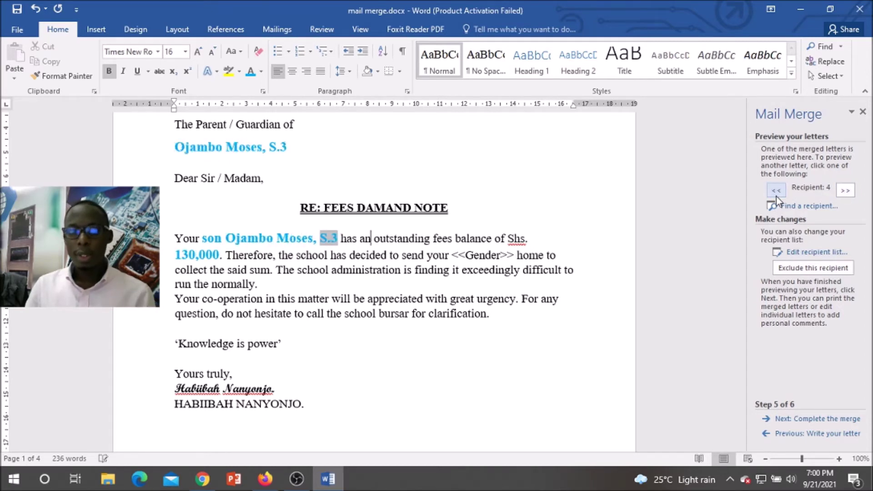
pyautogui.click(776, 196)
pyautogui.click(776, 197)
pyautogui.click(776, 196)
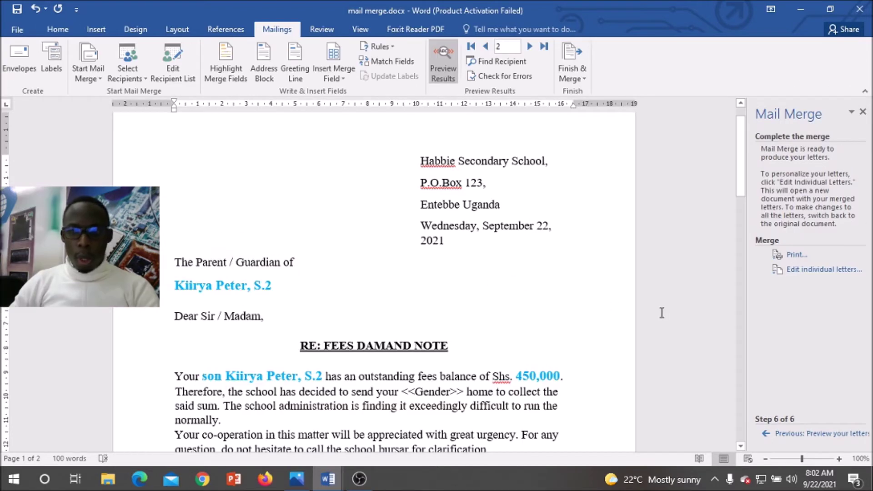
pyautogui.scroll(-2, 662, 313)
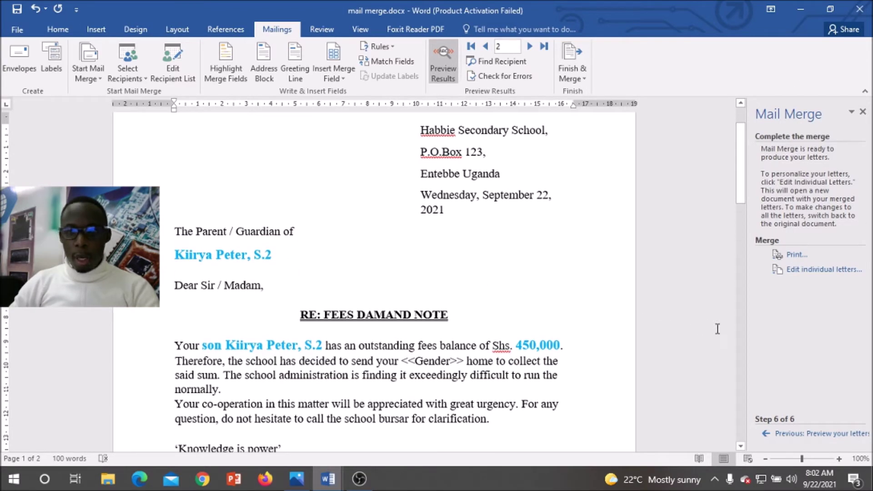
# Step: Remove the blank page 2 with Backspace so the letter is a single page
pyautogui.scroll(-4, 508, 268)
pyautogui.scroll(2, 515, 264)
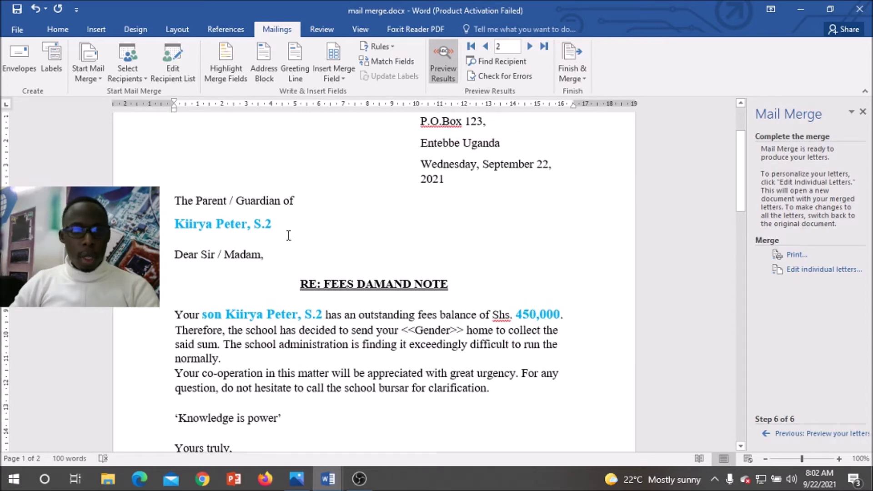
pyautogui.scroll(-20, 288, 236)
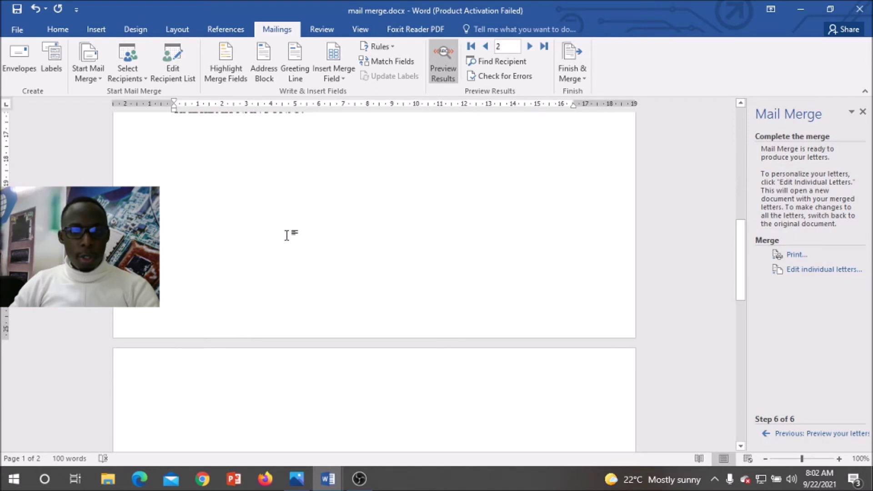
pyautogui.scroll(-10, 287, 236)
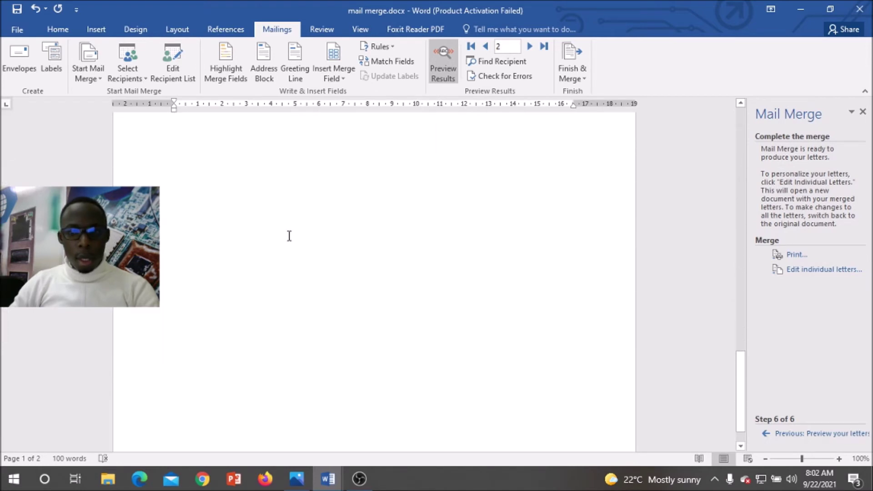
pyautogui.scroll(12, 291, 236)
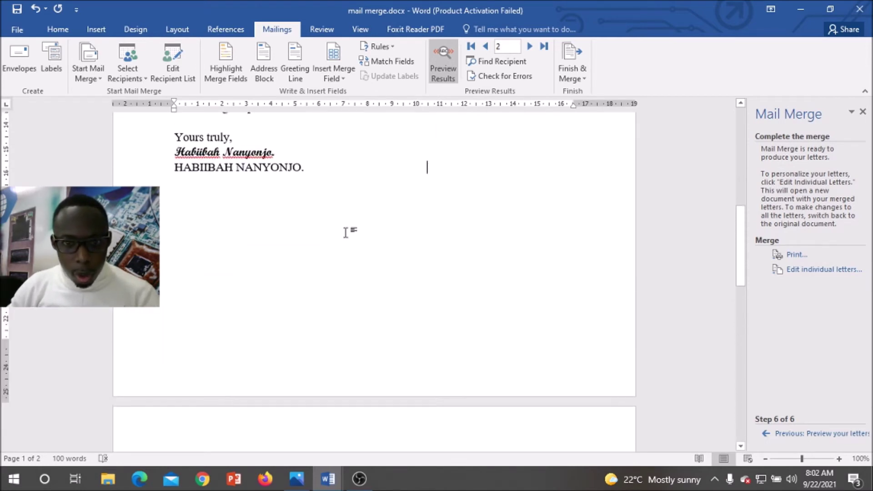
pyautogui.press('Down')
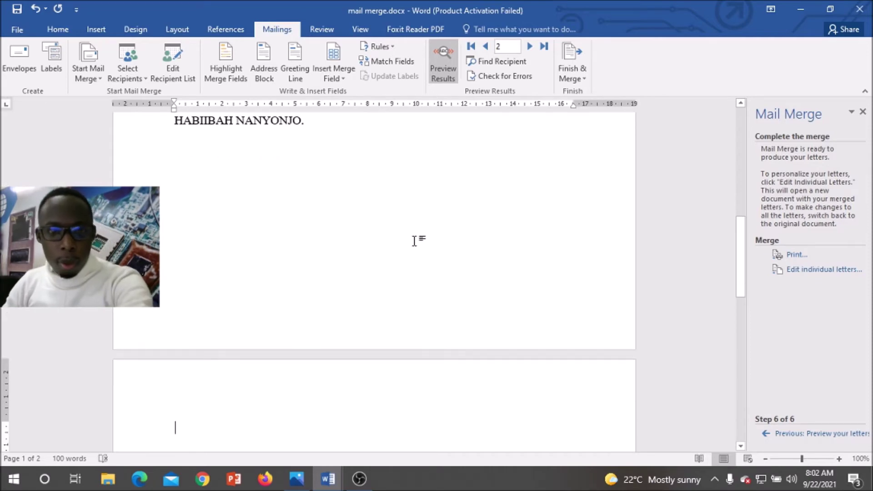
pyautogui.press('BackSpace')
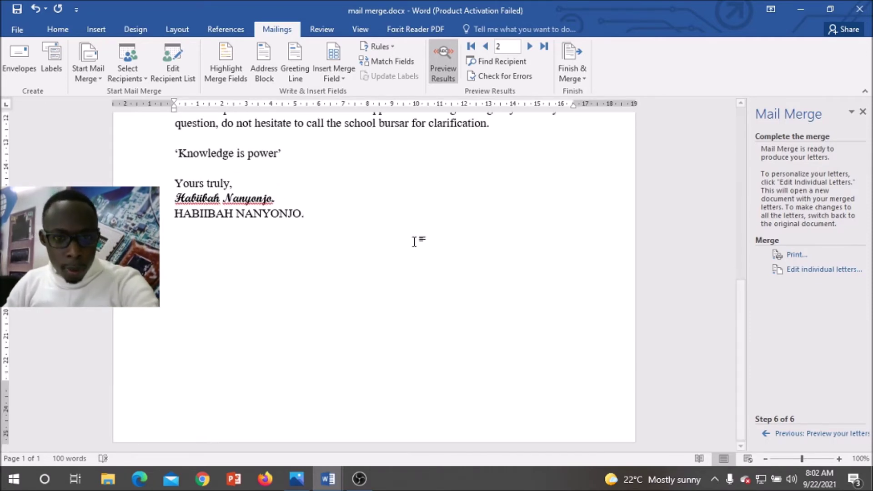
pyautogui.scroll(3, 416, 239)
pyautogui.scroll(7, 418, 239)
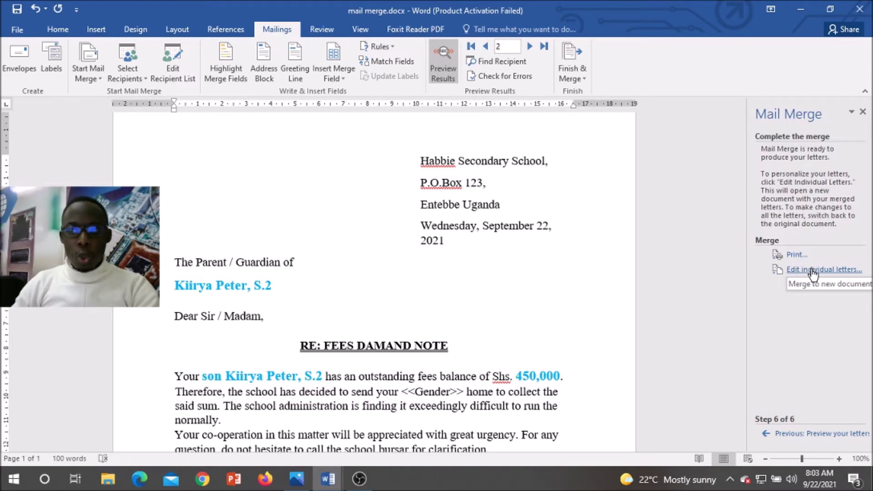
pyautogui.click(812, 271)
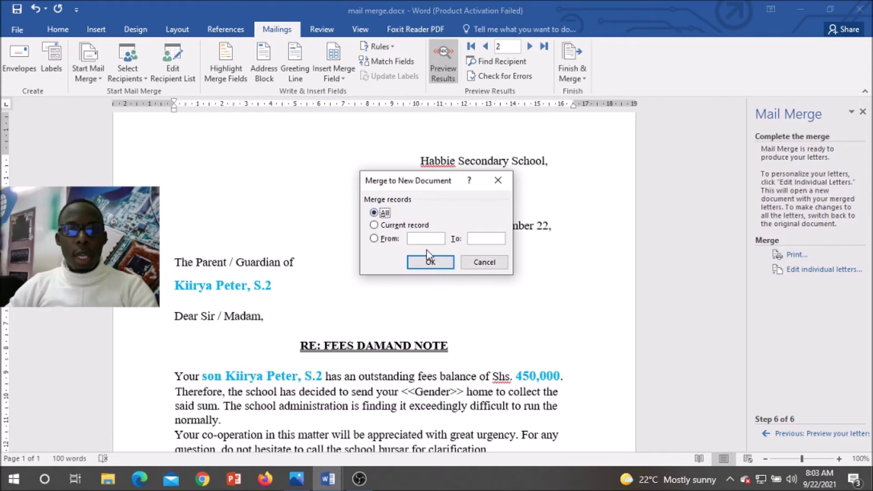
pyautogui.click(432, 266)
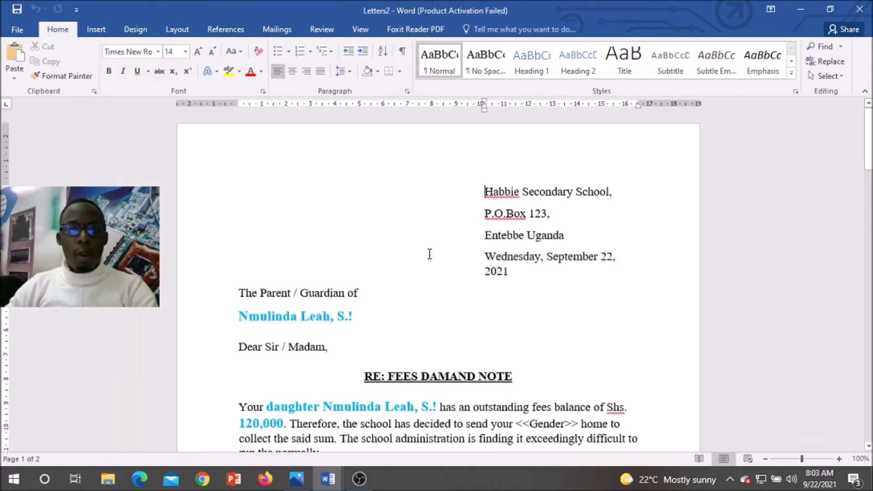
pyautogui.scroll(-12, 429, 246)
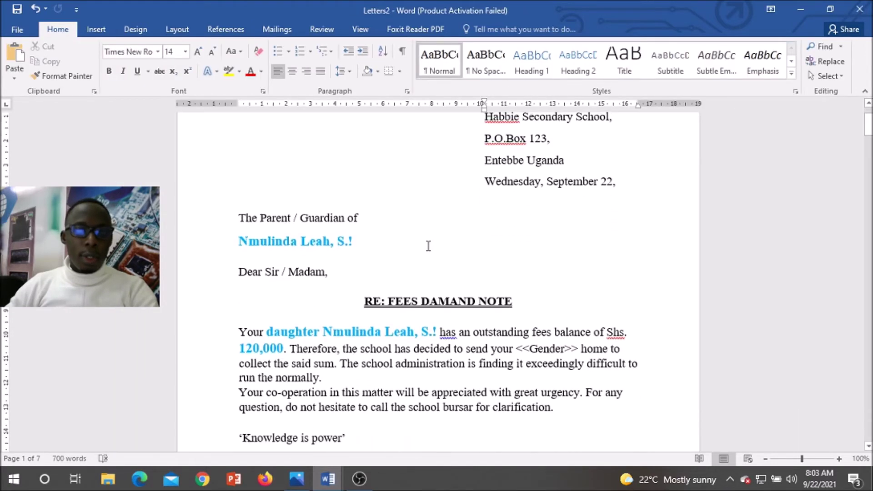
pyautogui.scroll(-10, 428, 244)
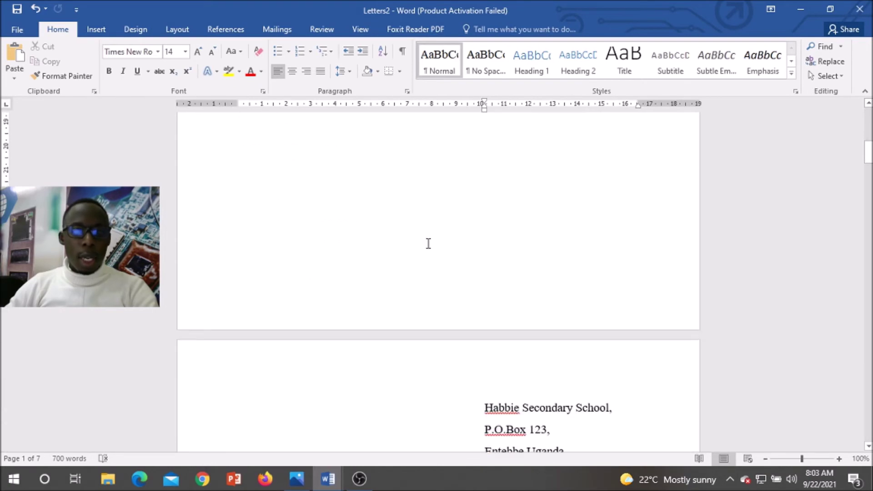
pyautogui.scroll(-5, 428, 244)
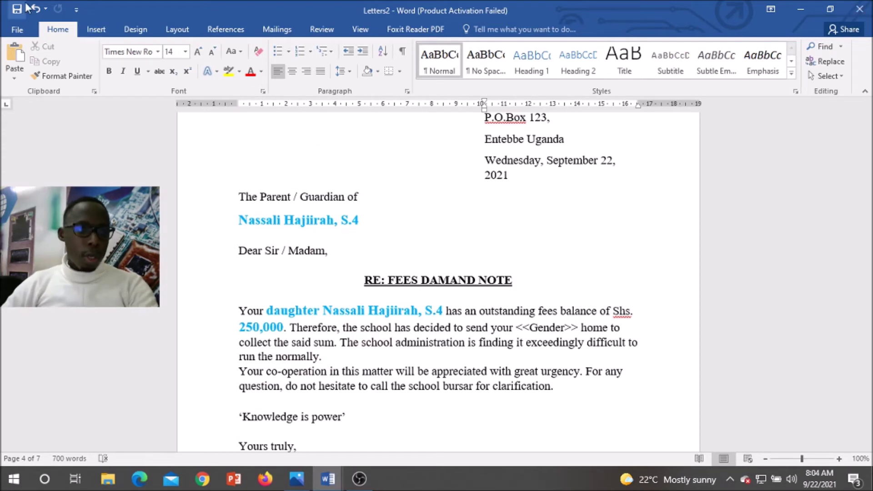
# Step: Save the merged letters as letters.docx in the Y10 A Practical Lessons folder
pyautogui.click(16, 33)
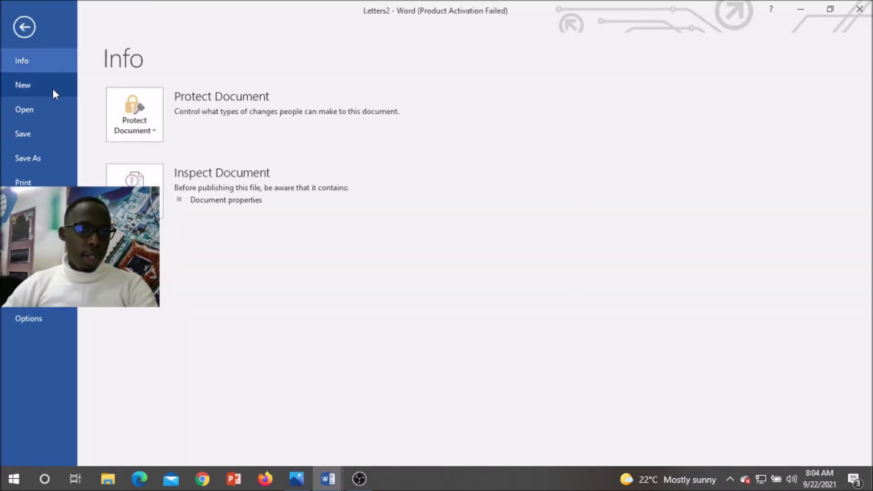
pyautogui.click(41, 156)
pyautogui.click(172, 217)
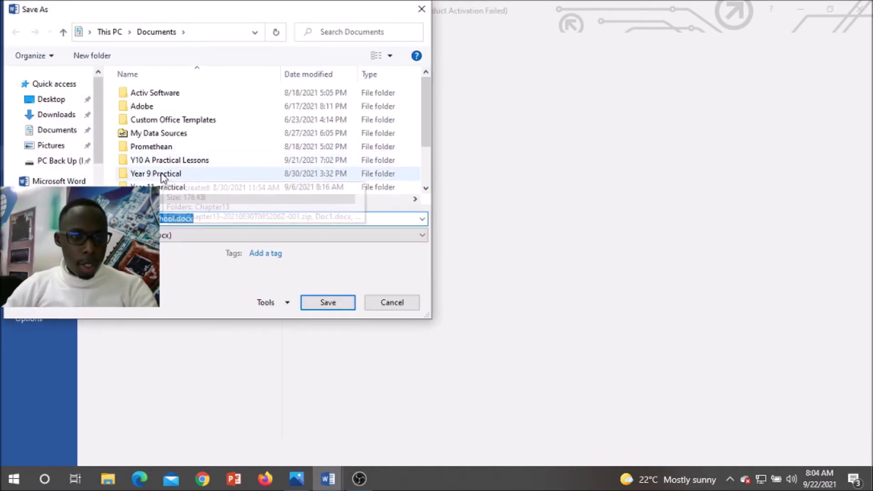
pyautogui.click(154, 162)
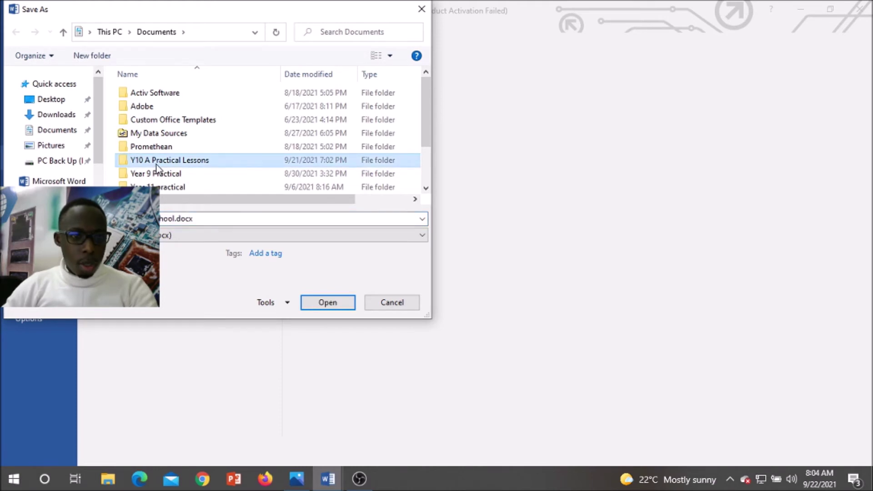
pyautogui.click(335, 304)
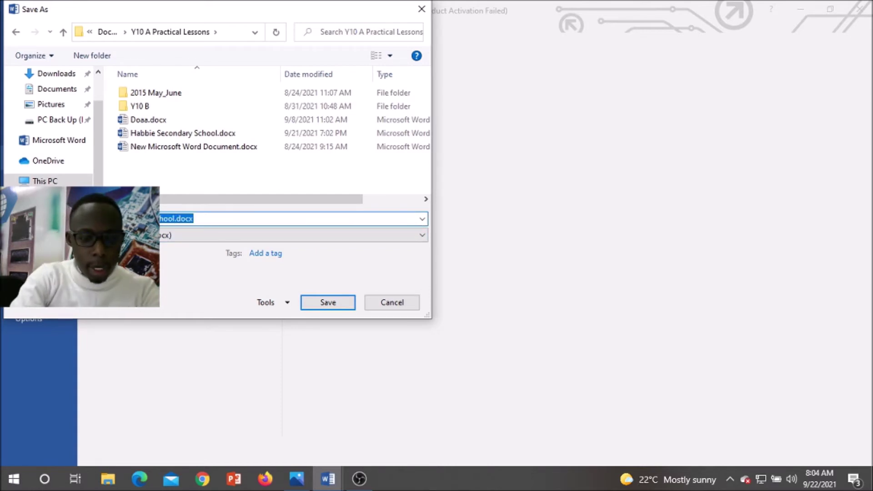
pyautogui.press('BackSpace')
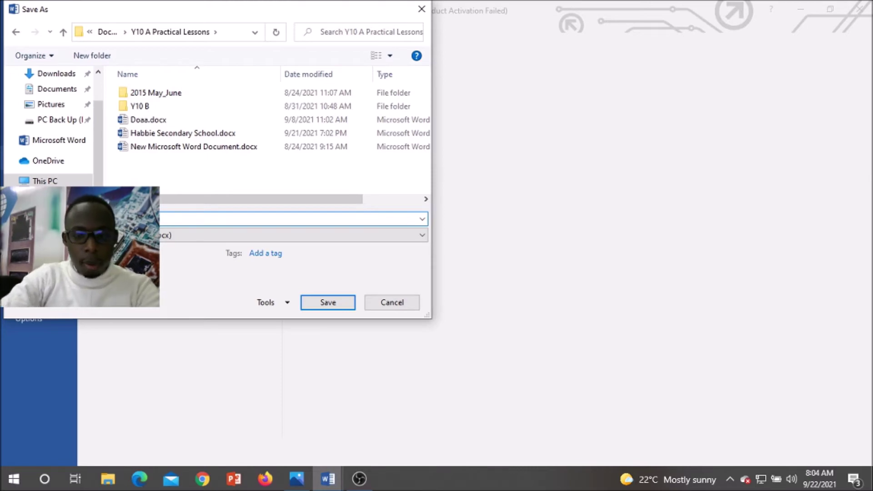
pyautogui.click(327, 303)
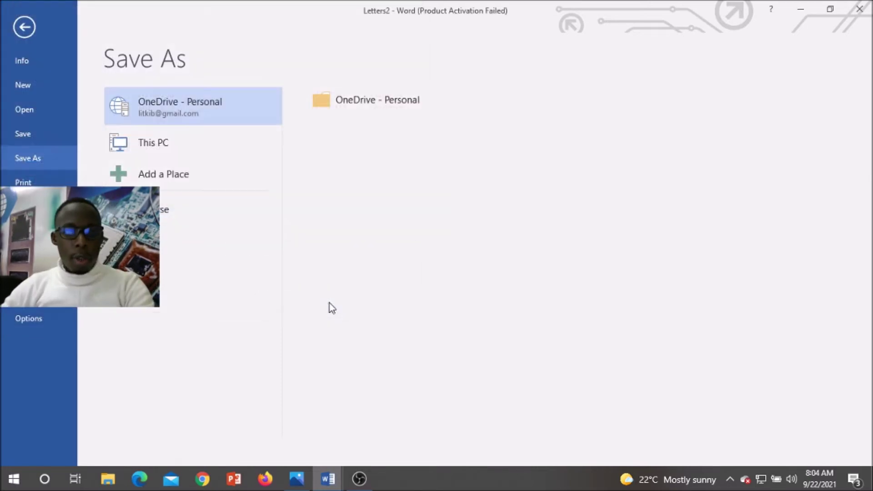
# Step: Close letters.docx, then save changes to mail merge.docx and close it
pyautogui.scroll(-6, 485, 170)
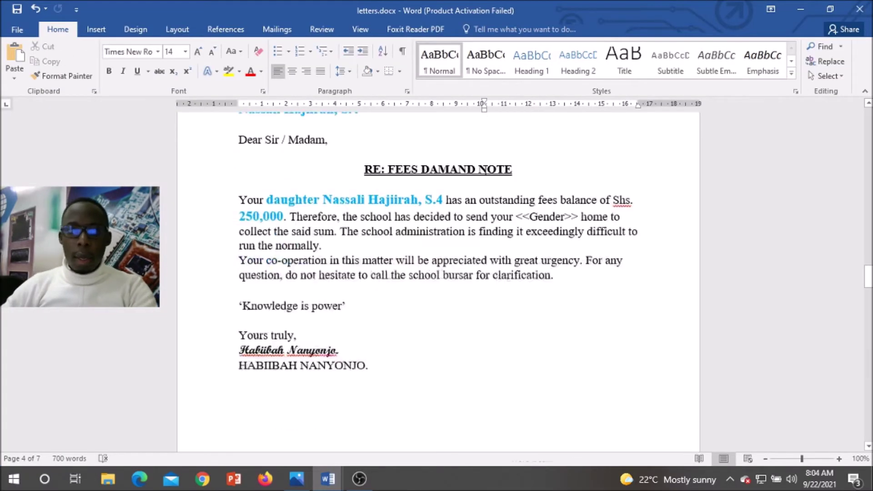
pyautogui.scroll(10, 485, 170)
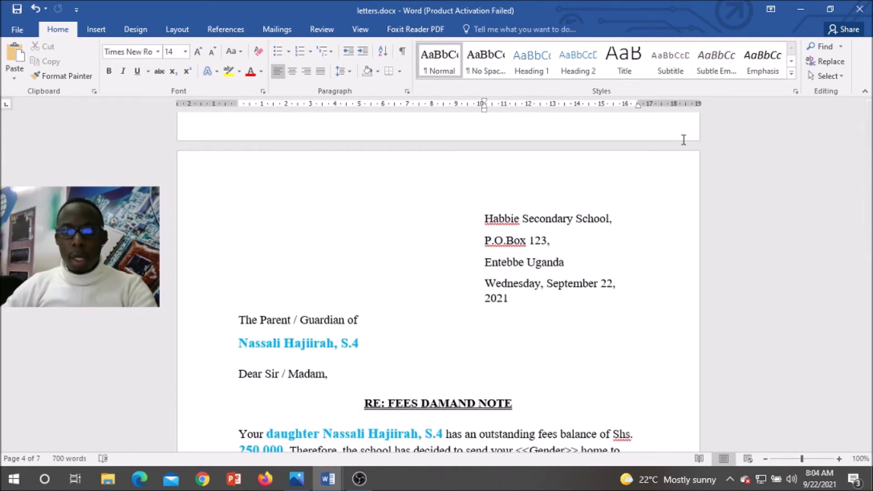
pyautogui.hotkey('alt', 'F4')
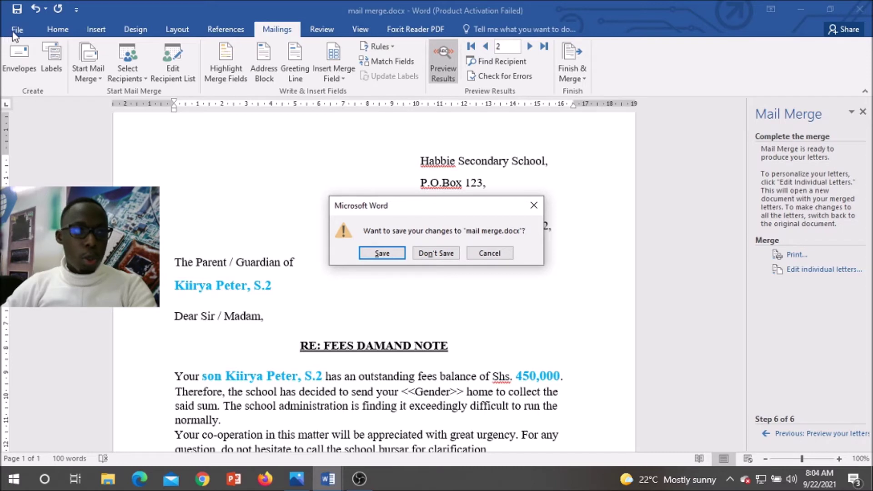
pyautogui.click(382, 253)
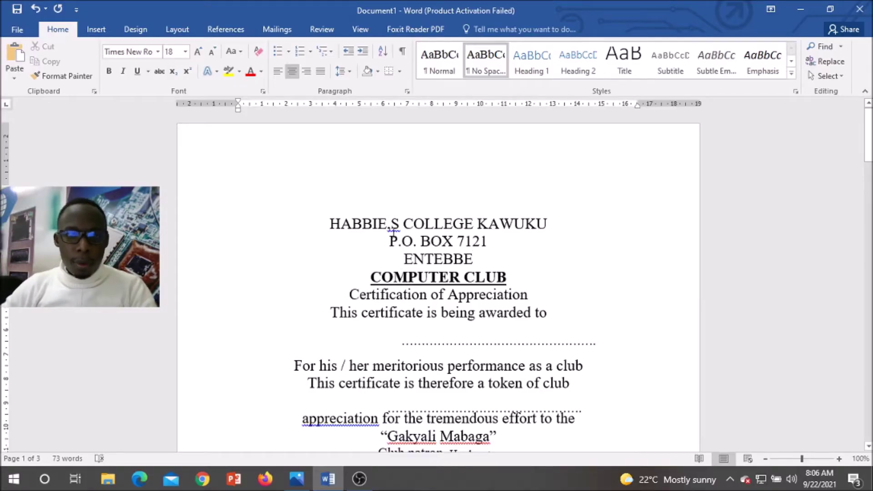
# Step: Replace the space with an apostrophe so the heading reads HABBIE'S COLLEGE KAWUKU
pyautogui.click(392, 223)
pyautogui.press('BackSpace')
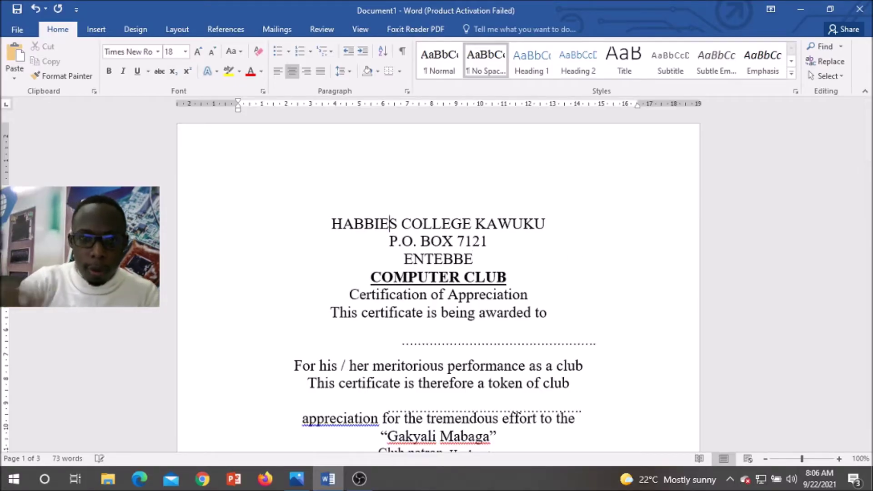
pyautogui.write("'")
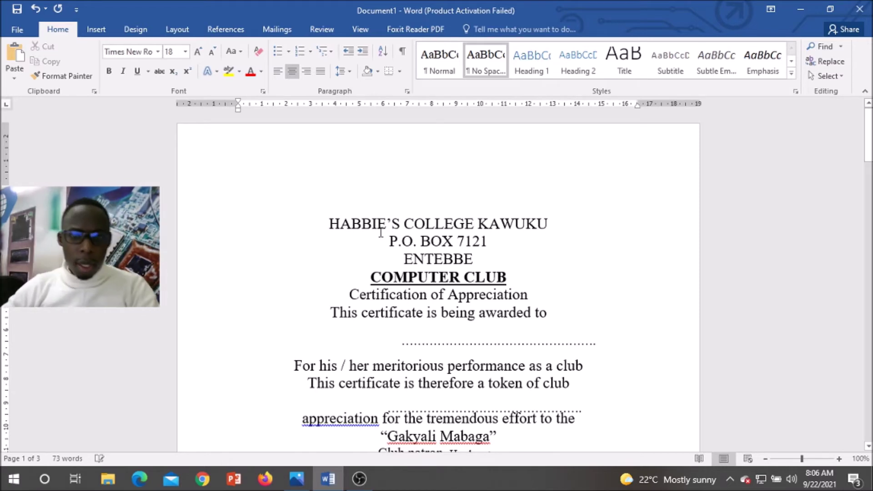
pyautogui.scroll(-5, 432, 256)
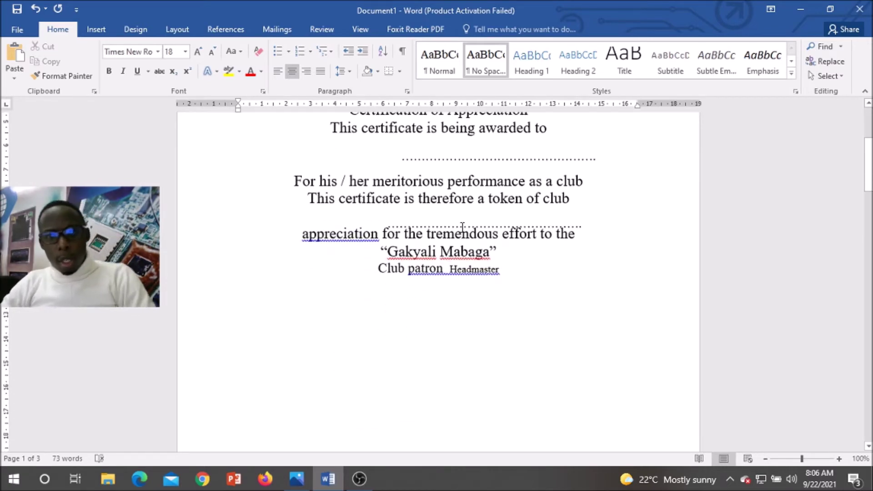
pyautogui.scroll(-15, 464, 251)
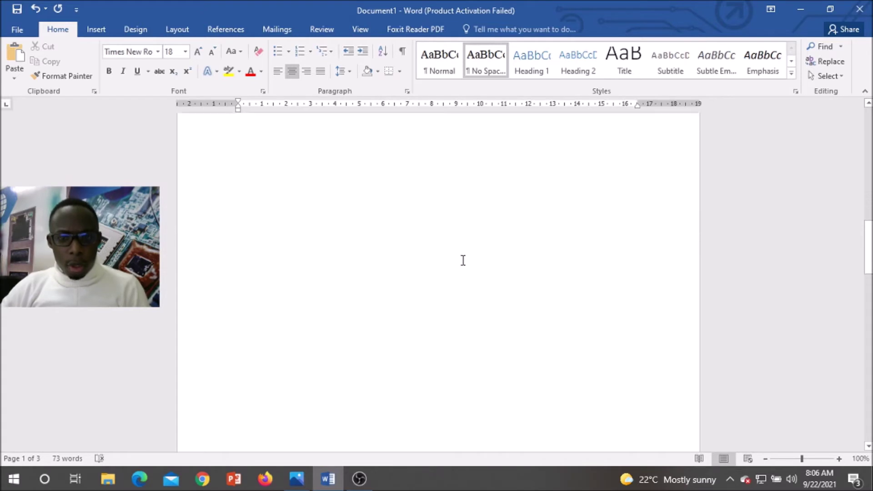
pyautogui.scroll(-6, 455, 258)
pyautogui.scroll(2, 456, 171)
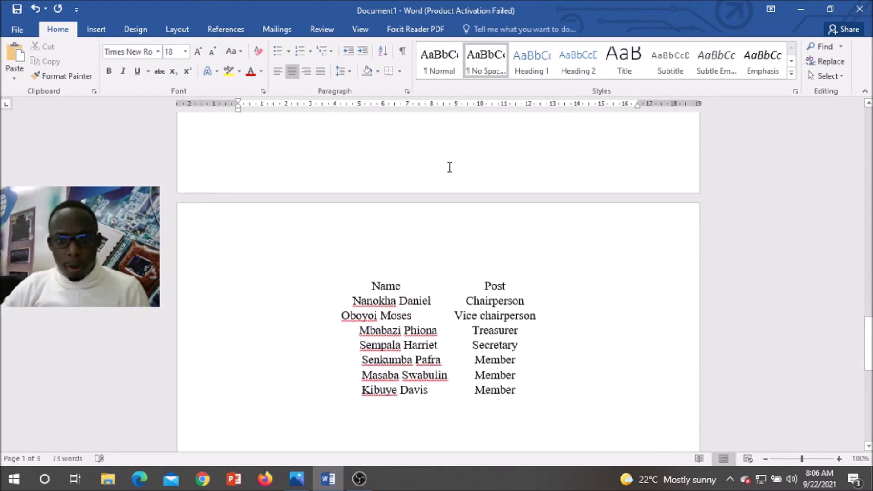
pyautogui.scroll(1, 456, 171)
# Step: Undo the centring applied to the Name/Post header line
pyautogui.click(479, 227)
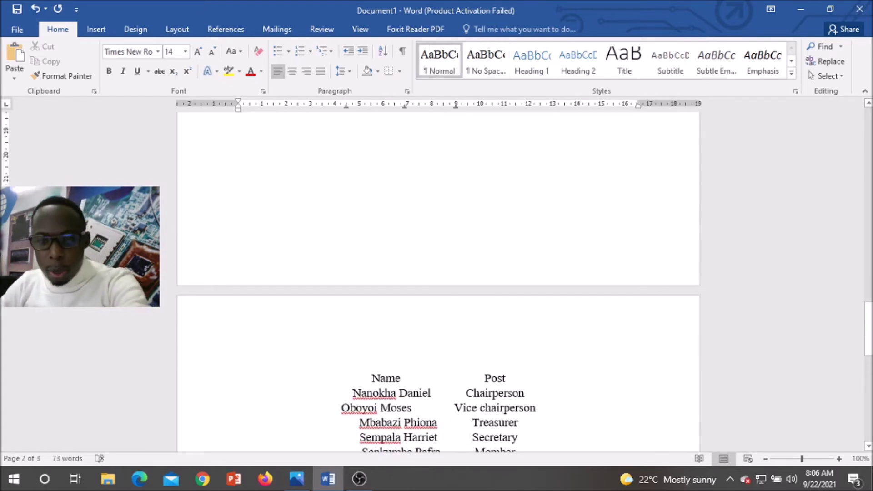
pyautogui.scroll(5, 479, 226)
pyautogui.click(477, 226)
pyautogui.scroll(-7, 473, 284)
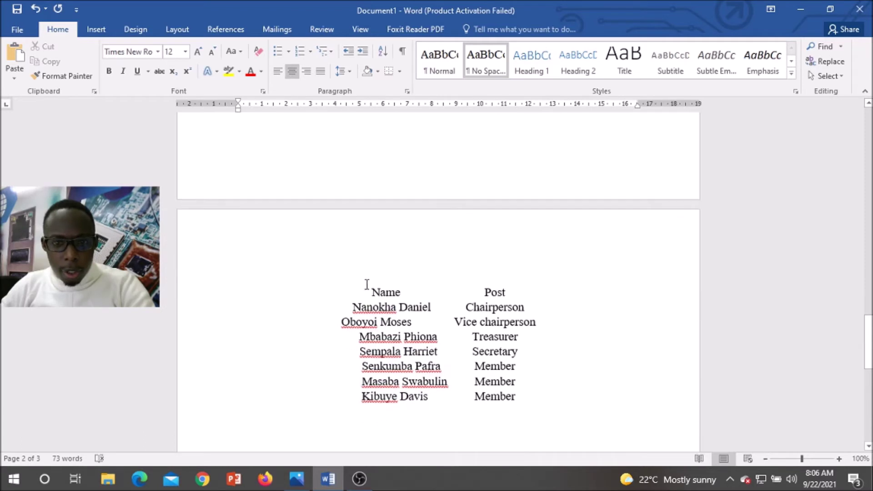
pyautogui.scroll(1, 369, 284)
pyautogui.hotkey('ctrl', 'z')
pyautogui.scroll(4, 415, 193)
pyautogui.scroll(-1, 447, 221)
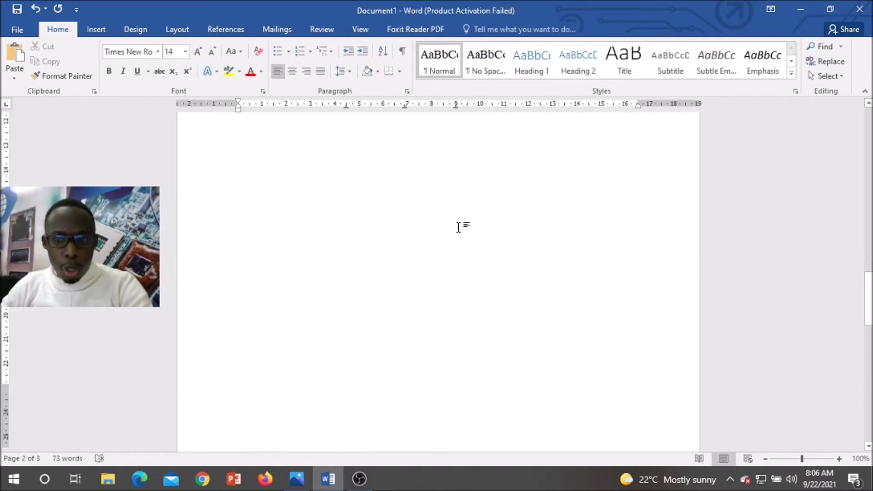
# Step: Zoom out to view several pages of the document at once
pyautogui.click(765, 459)
pyautogui.click(765, 460)
pyautogui.click(765, 459)
pyautogui.click(765, 459)
pyautogui.click(765, 459)
pyautogui.click(765, 459)
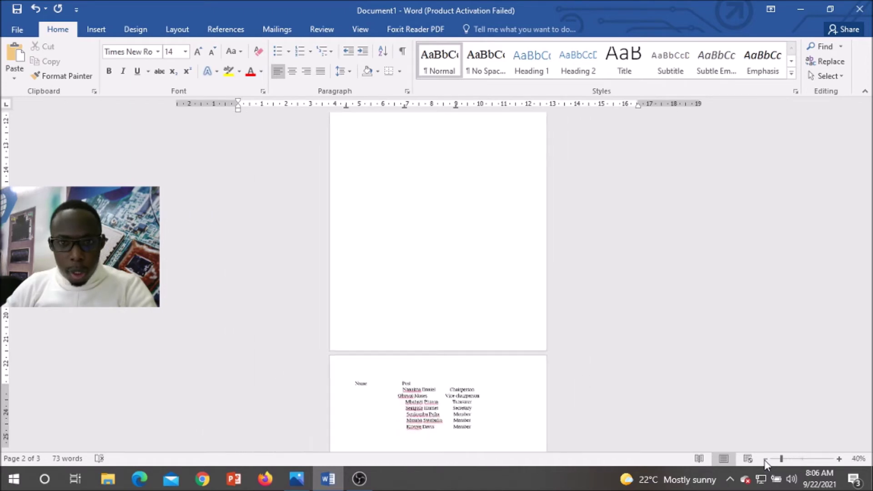
pyautogui.scroll(3, 500, 212)
pyautogui.scroll(2, 509, 209)
pyautogui.scroll(2, 539, 207)
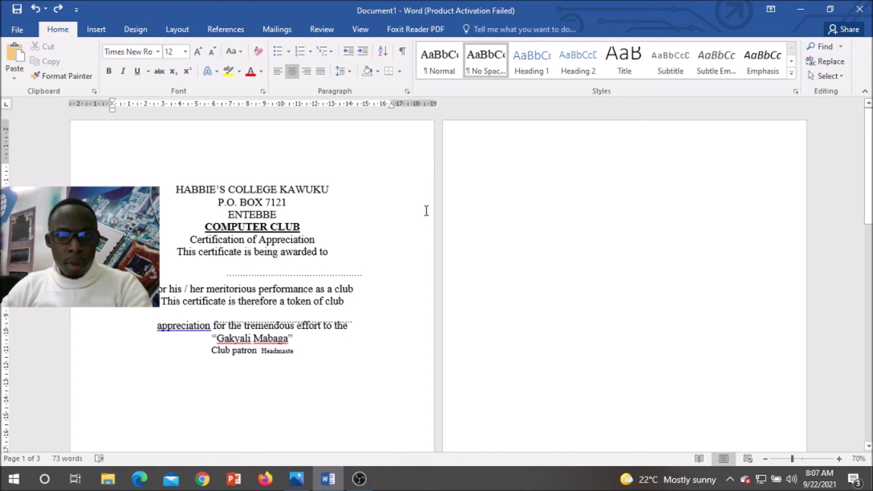
# Step: Turn on Show/Hide ¶ to reveal paragraph marks and section breaks
pyautogui.click(401, 54)
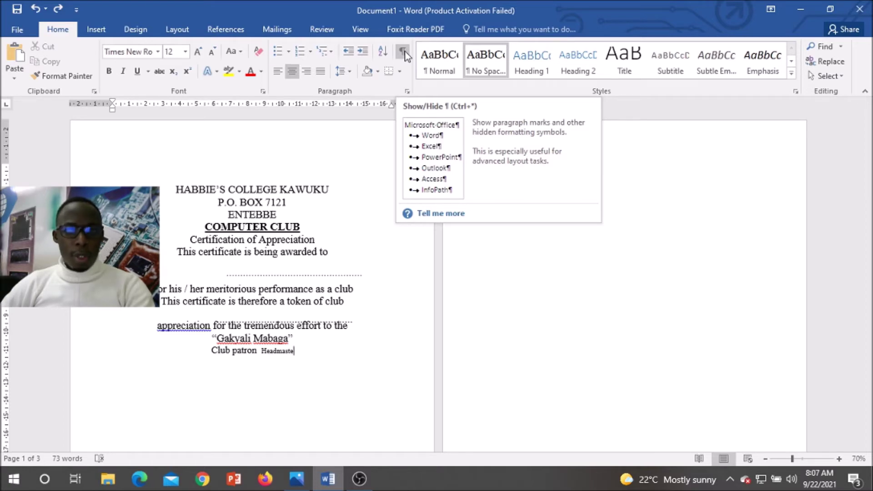
pyautogui.click(405, 53)
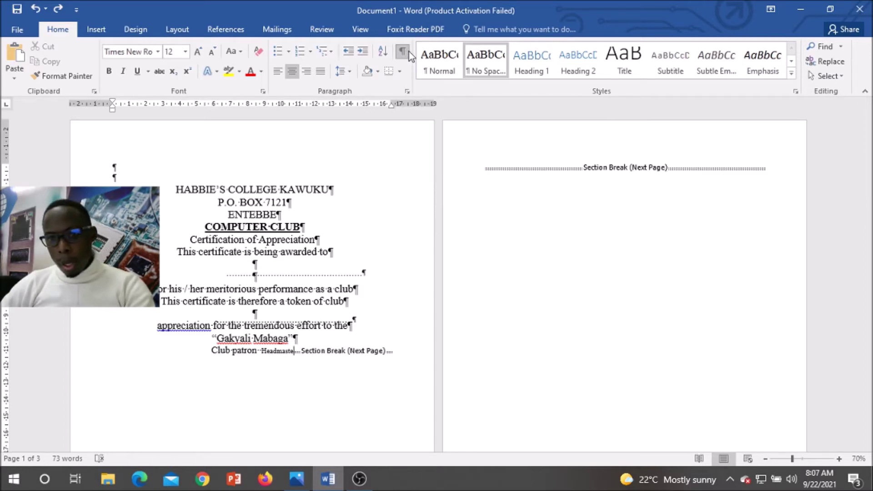
pyautogui.scroll(-5, 411, 236)
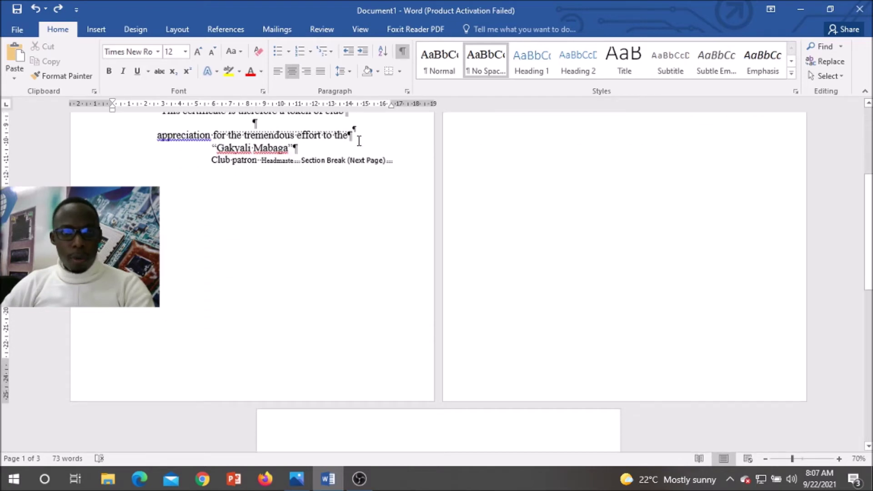
pyautogui.scroll(4, 359, 140)
pyautogui.scroll(1, 346, 194)
# Step: Delete the empty paragraphs above the Name/Post heading and below the member list
pyautogui.click(131, 177)
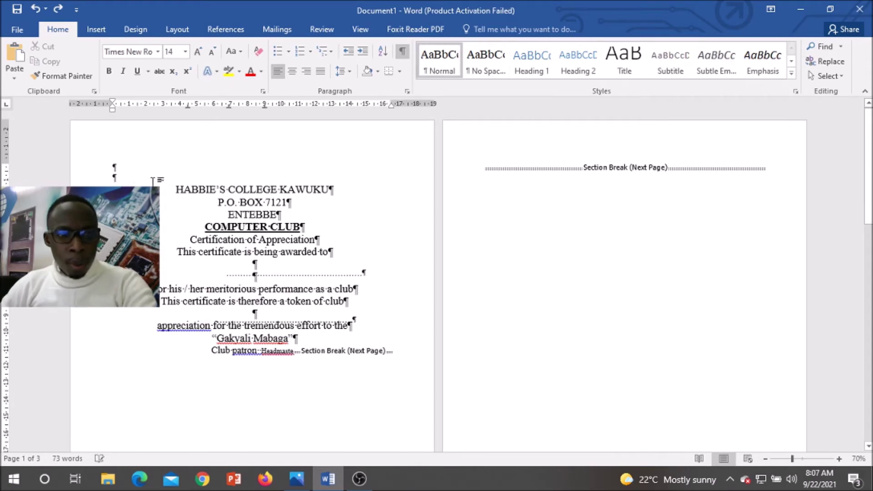
pyautogui.press('BackSpace')
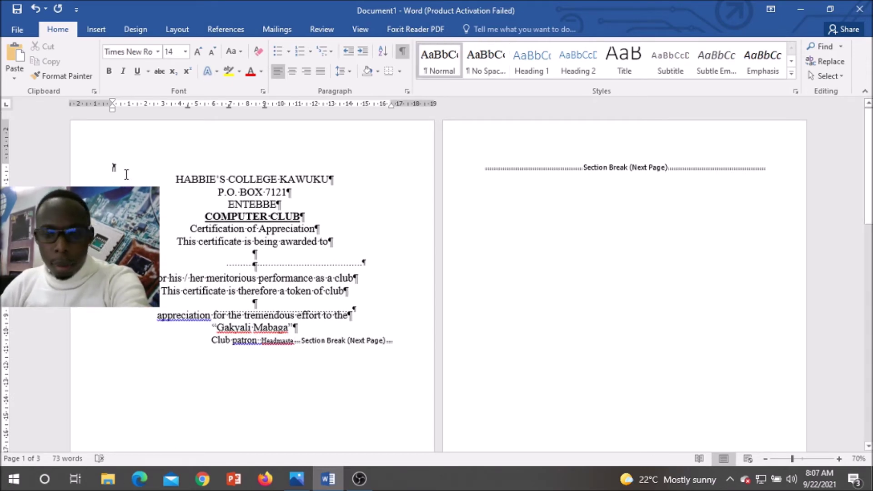
pyautogui.press('Delete')
pyautogui.scroll(-5, 275, 127)
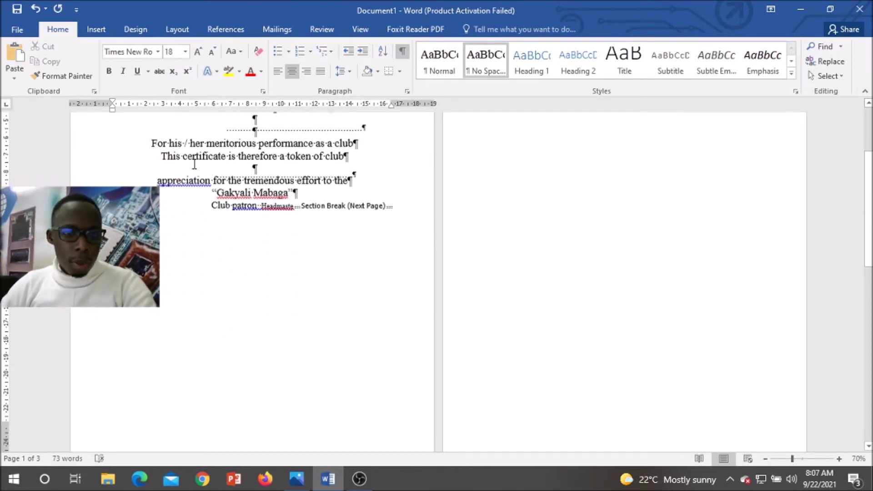
pyautogui.scroll(-12, 294, 263)
pyautogui.click(303, 311)
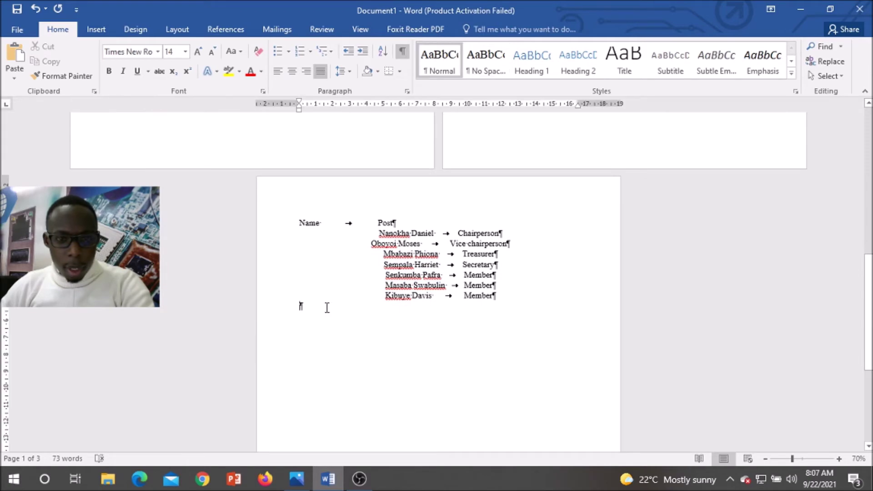
pyautogui.press('BackSpace')
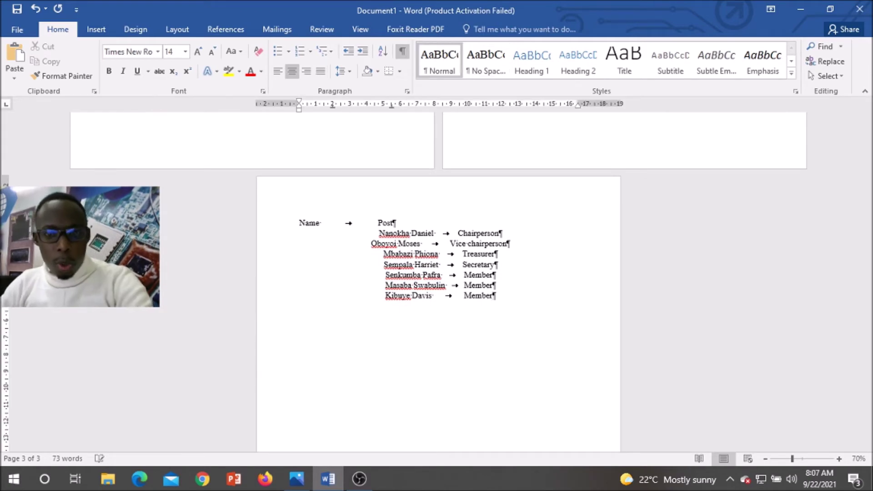
pyautogui.scroll(4, 343, 296)
pyautogui.scroll(13, 343, 297)
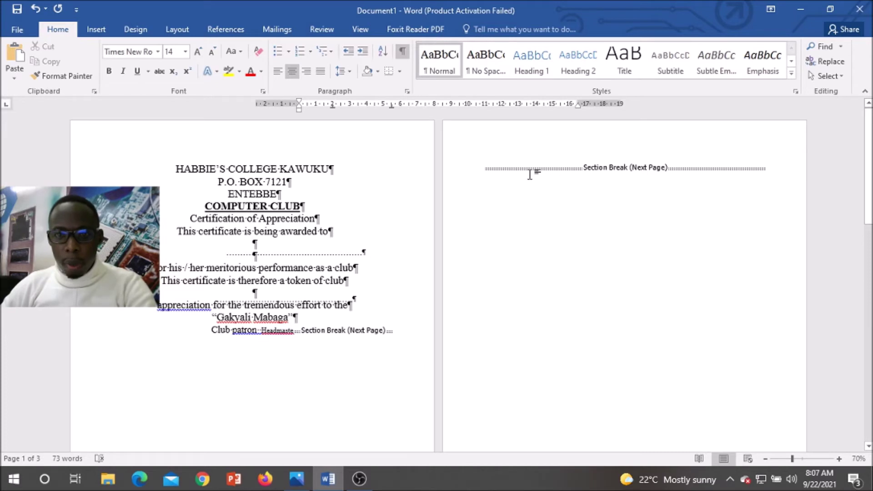
# Step: Delete the page 2 section break and centre the Name/Post heading with Ctrl+E
pyautogui.click(484, 167)
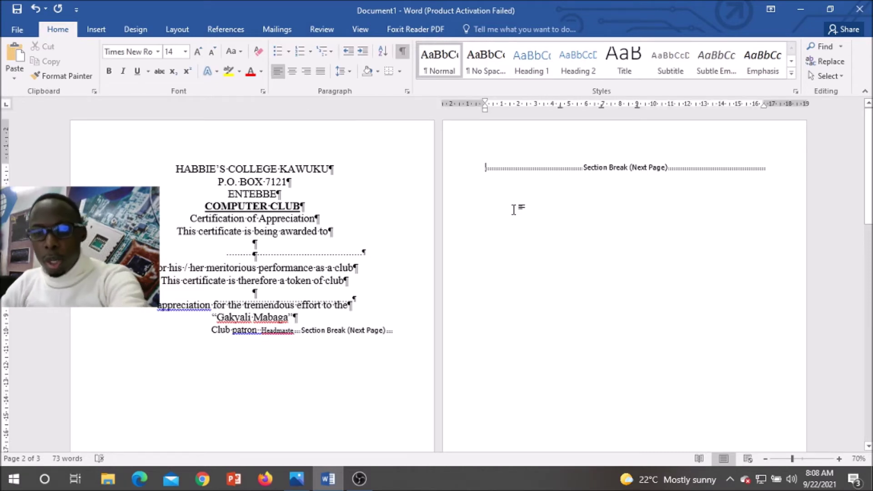
pyautogui.press('Delete')
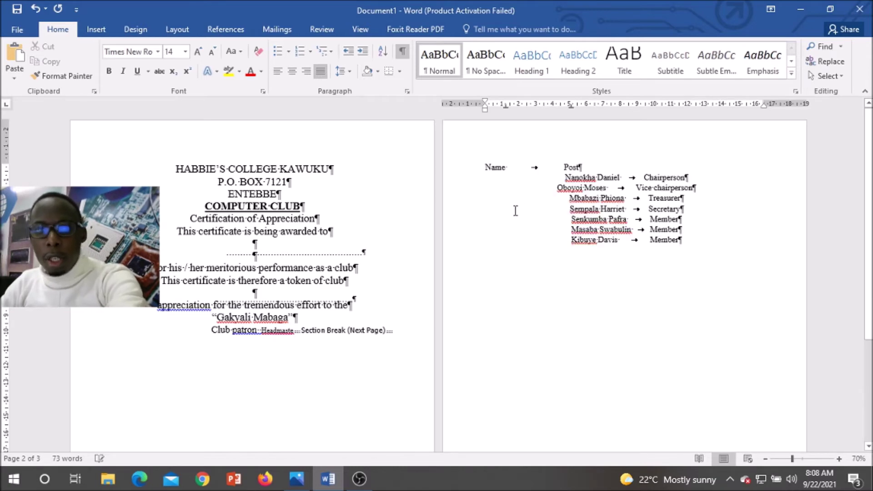
pyautogui.scroll(-5, 515, 213)
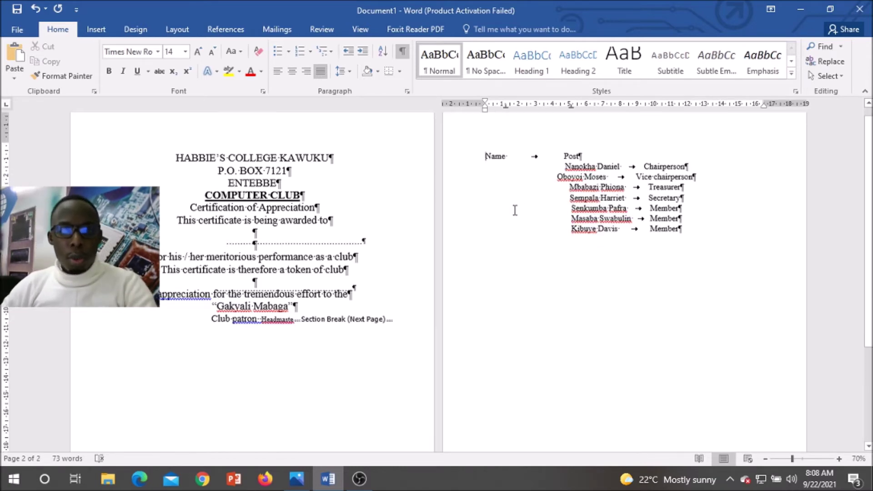
pyautogui.scroll(5, 506, 214)
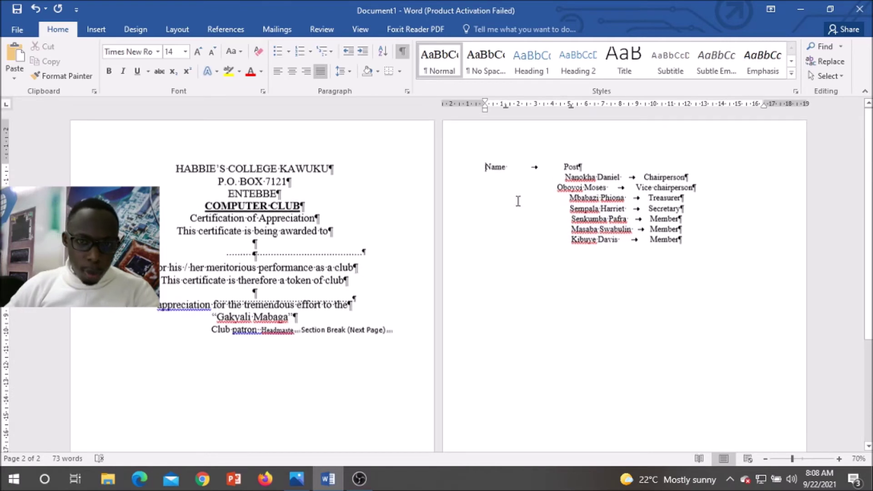
pyautogui.hotkey('ctrl', 'e')
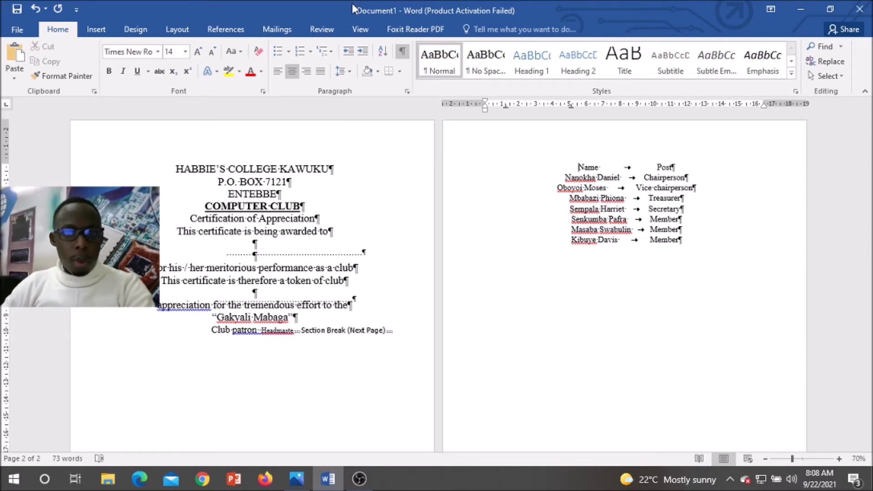
# Step: Show the Navigation Pane in Pages view and jump to the page 2 thumbnail
pyautogui.click(360, 30)
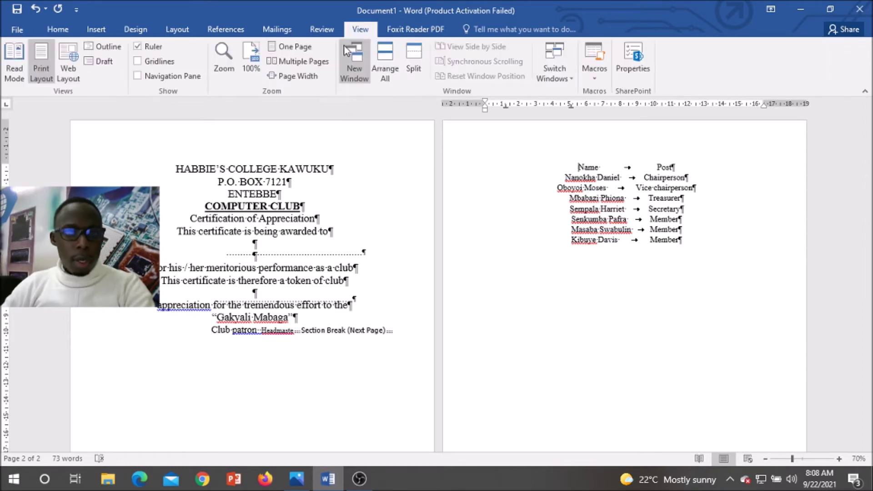
pyautogui.click(137, 76)
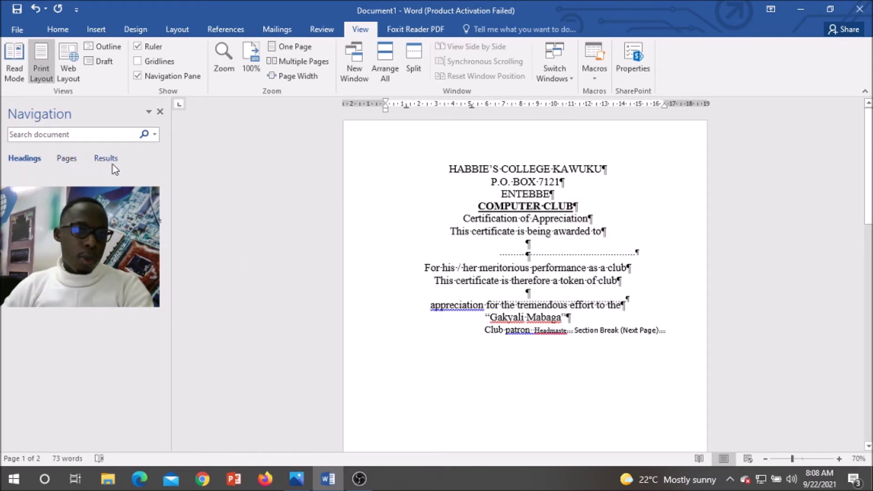
pyautogui.click(68, 159)
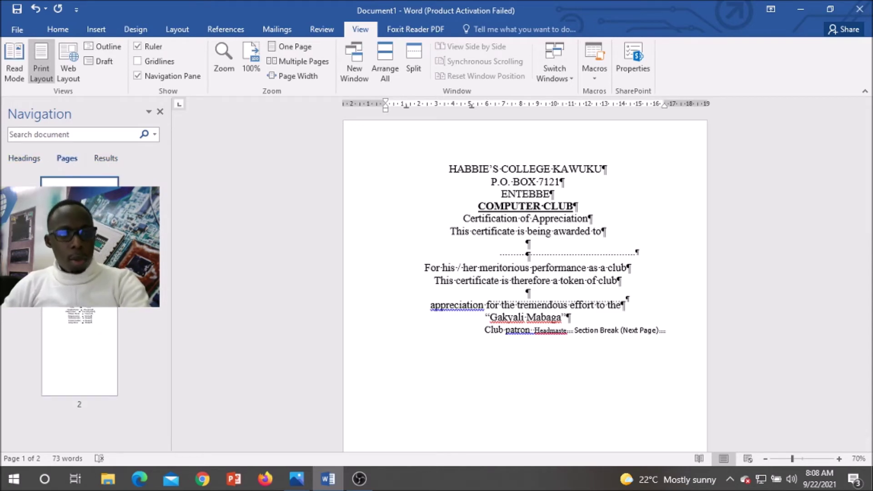
pyautogui.click(89, 354)
# Step: Delete the N from the Name heading, leaving 'ame Post'
pyautogui.press('Delete')
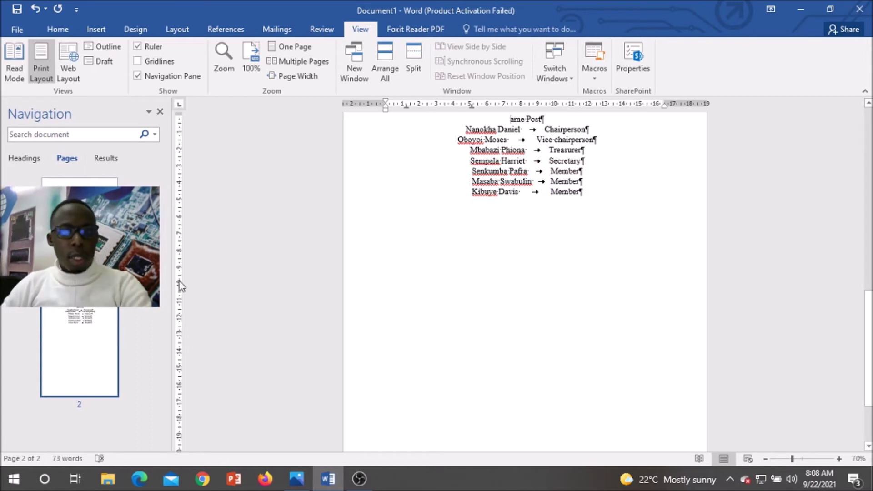
pyautogui.scroll(1, 436, 304)
pyautogui.scroll(8, 436, 304)
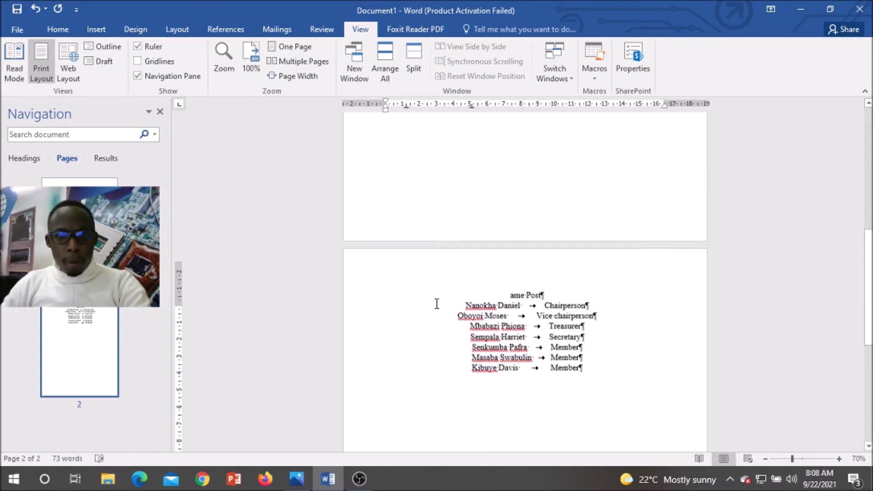
# Step: Zoom in three steps on the page 2 member list
pyautogui.click(839, 459)
pyautogui.click(839, 458)
pyautogui.click(838, 459)
pyautogui.click(839, 458)
pyautogui.click(839, 458)
pyautogui.click(839, 459)
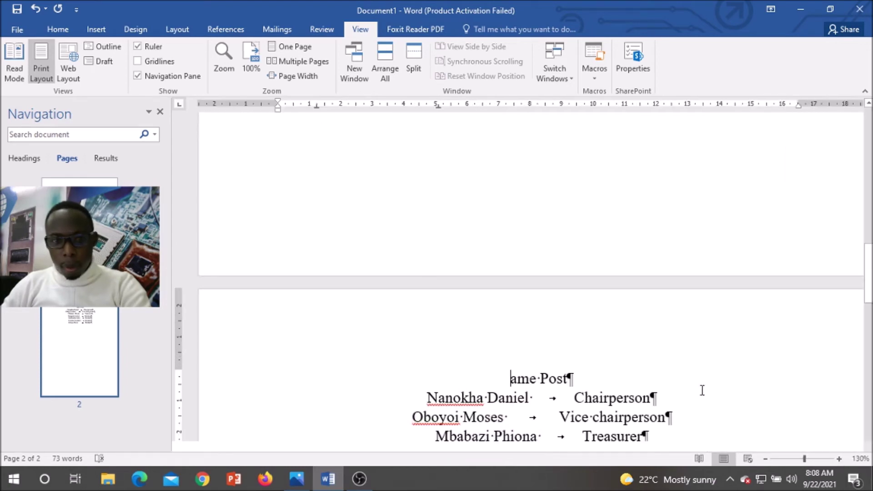
pyautogui.scroll(12, 700, 384)
pyautogui.scroll(-4, 700, 381)
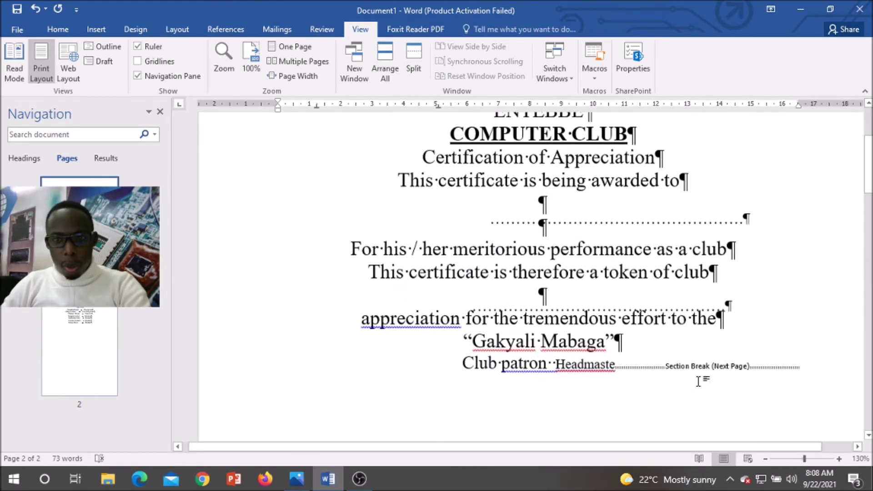
pyautogui.scroll(2, 701, 381)
# Step: Hide the formatting marks and close the page thumbnail navigator
pyautogui.click(58, 30)
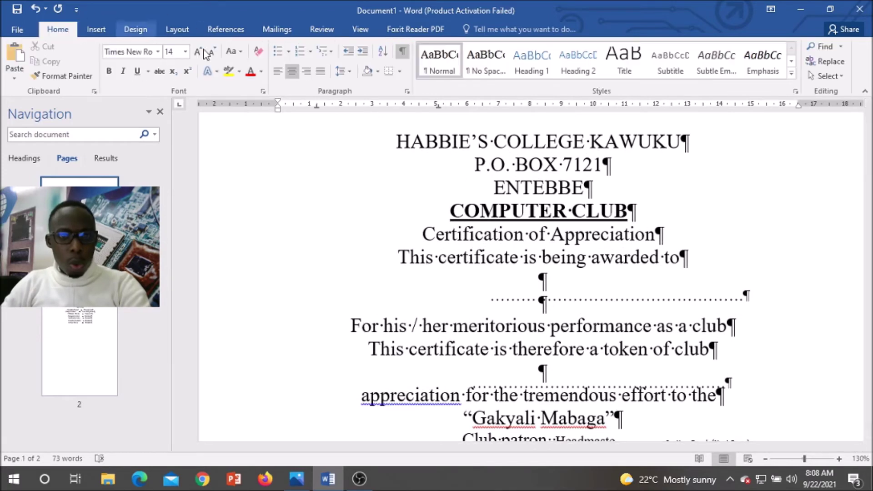
pyautogui.click(402, 51)
pyautogui.scroll(2, 583, 328)
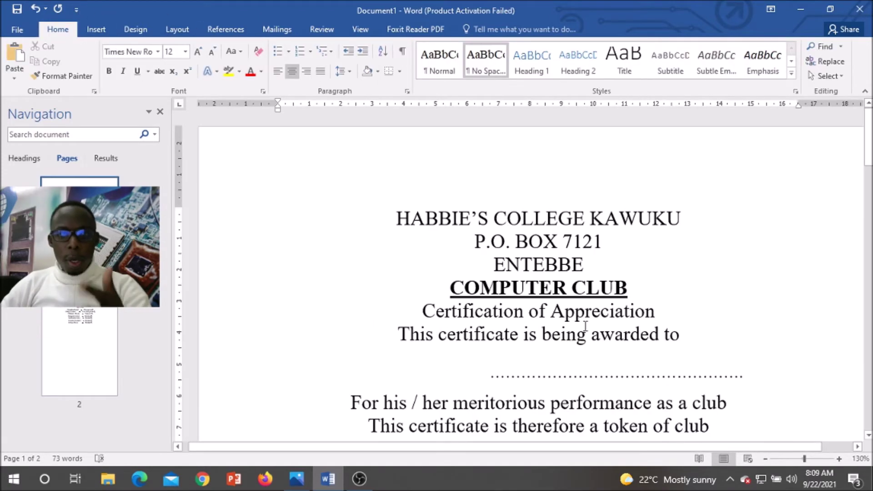
pyautogui.scroll(-2, 582, 327)
pyautogui.scroll(2, 575, 291)
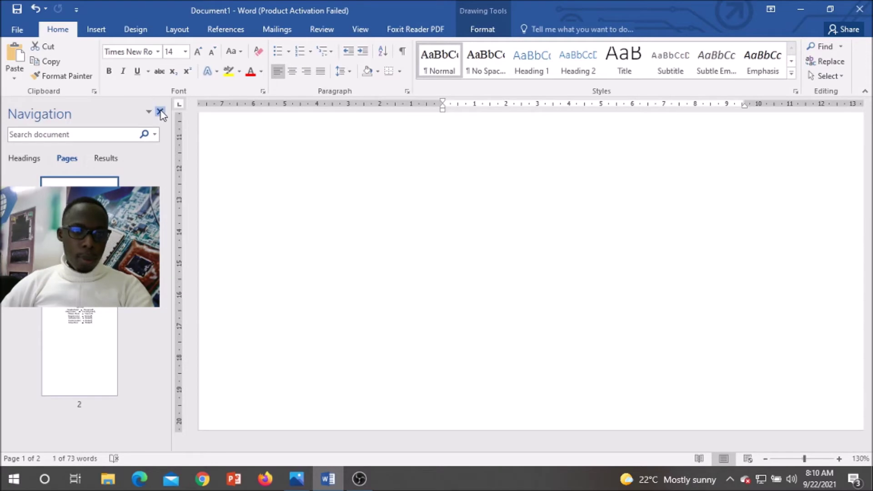
pyautogui.click(160, 112)
pyautogui.scroll(8, 392, 243)
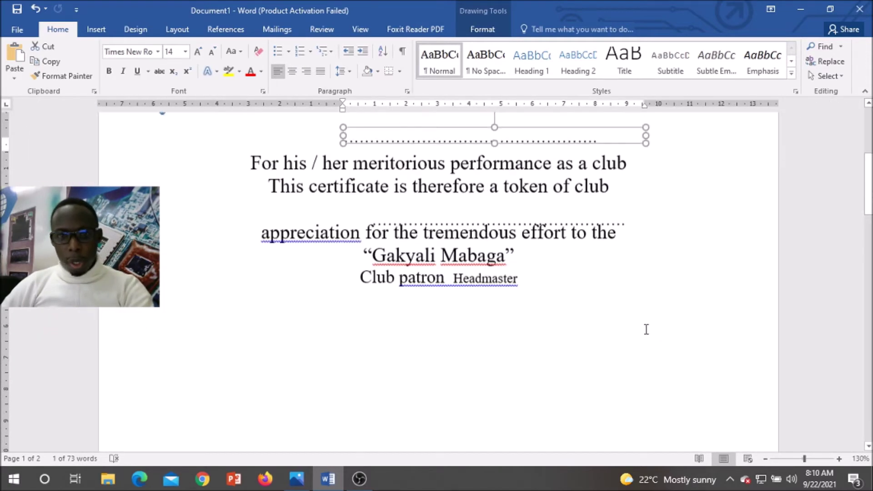
pyautogui.scroll(5, 646, 329)
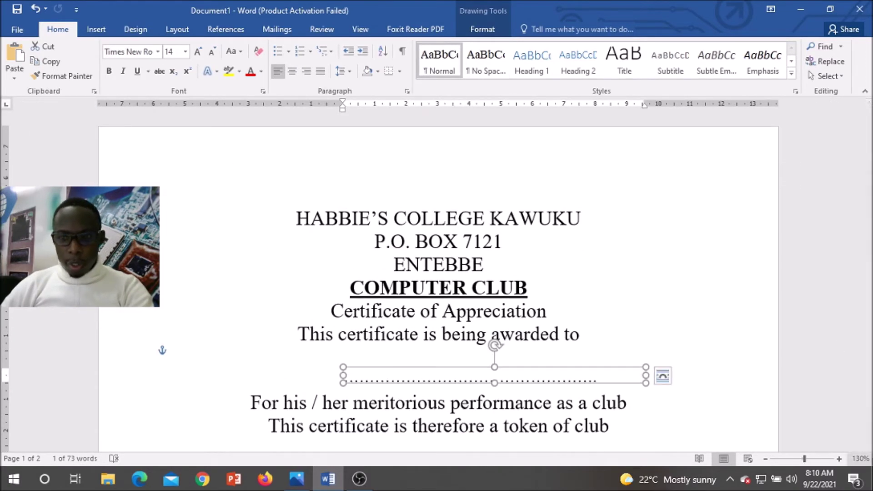
# Step: Set the zoom slider to about 86% for one readable page
pyautogui.click(799, 460)
pyautogui.moveTo(799, 459); pyautogui.dragTo(791, 459)
pyautogui.scroll(-3, 610, 354)
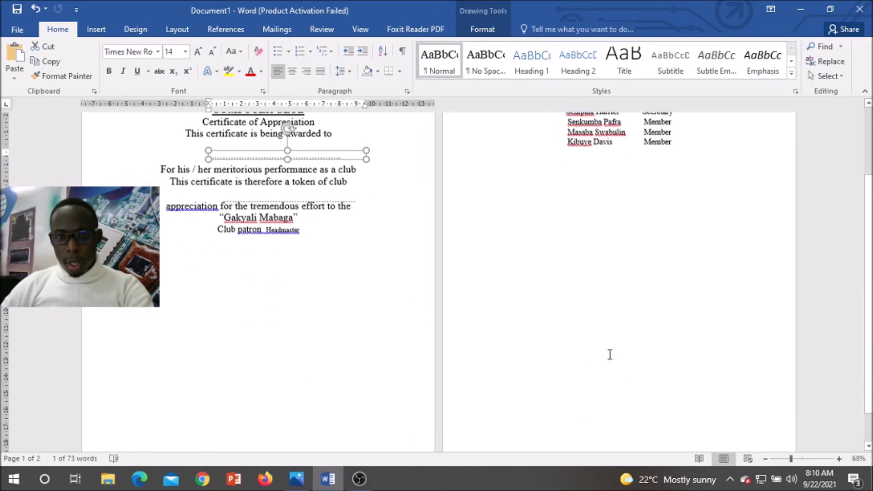
pyautogui.scroll(-2, 610, 354)
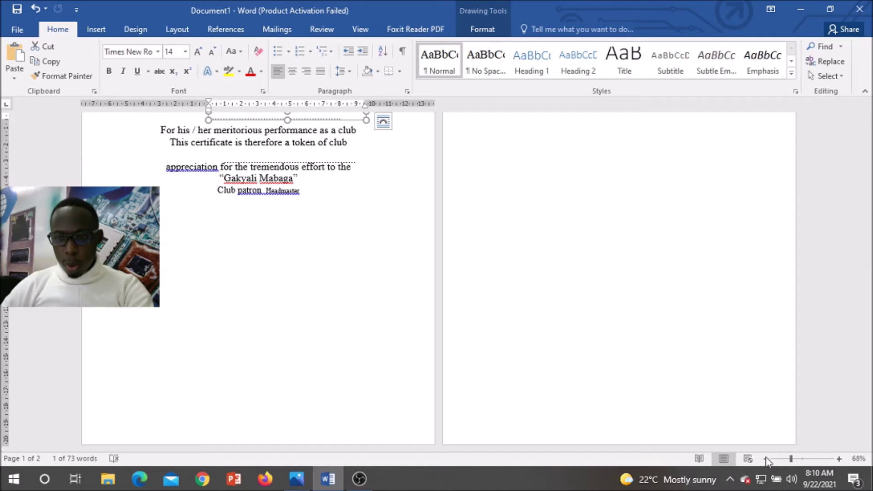
pyautogui.moveTo(791, 458); pyautogui.dragTo(797, 459)
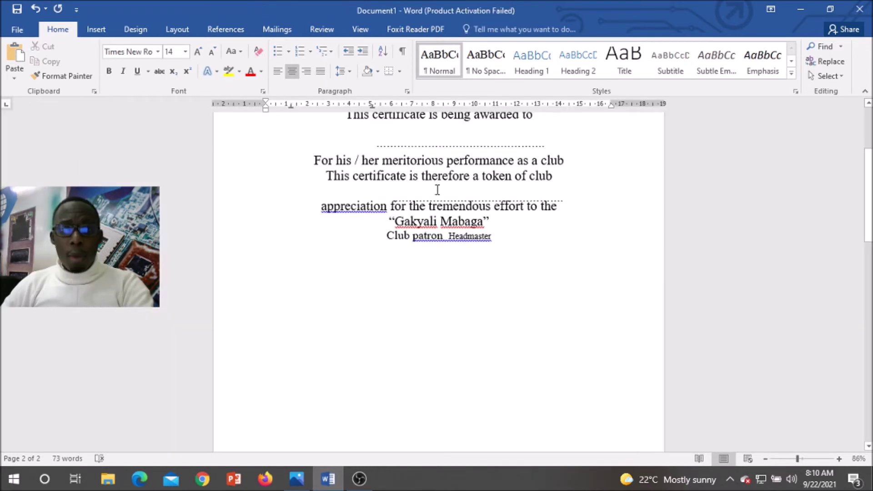
pyautogui.click(427, 252)
pyautogui.click(445, 260)
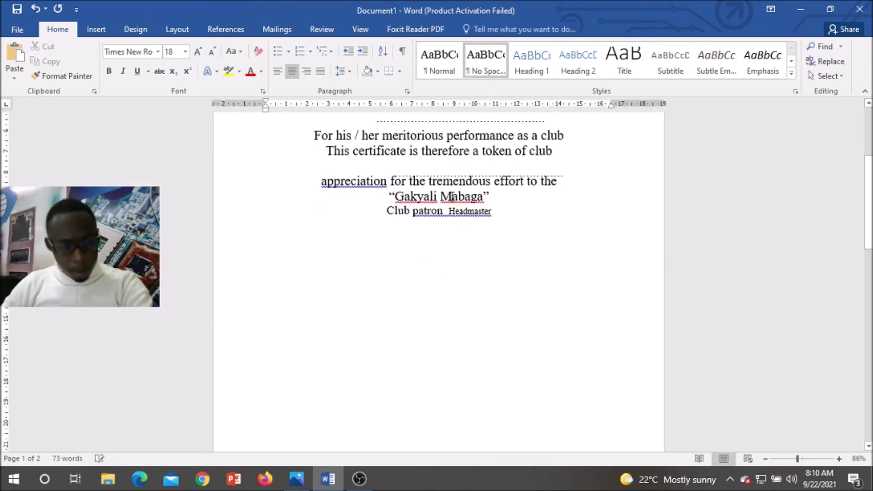
pyautogui.scroll(-6, 448, 238)
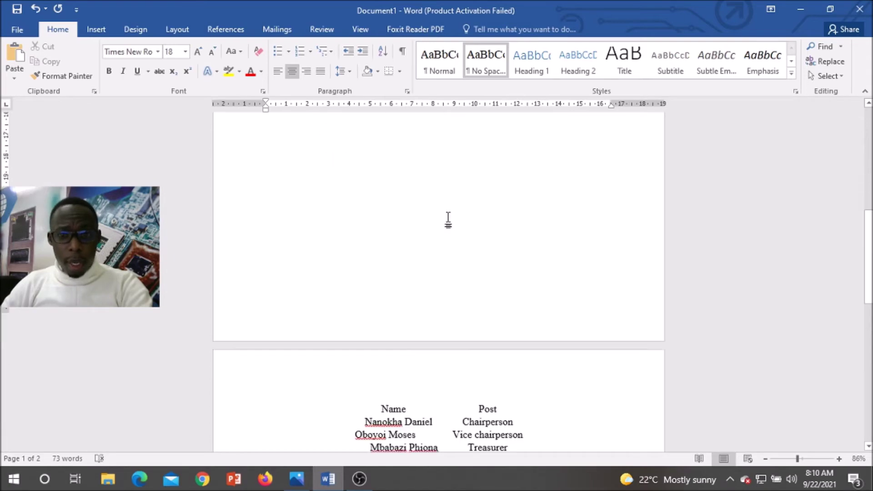
pyautogui.scroll(10, 426, 211)
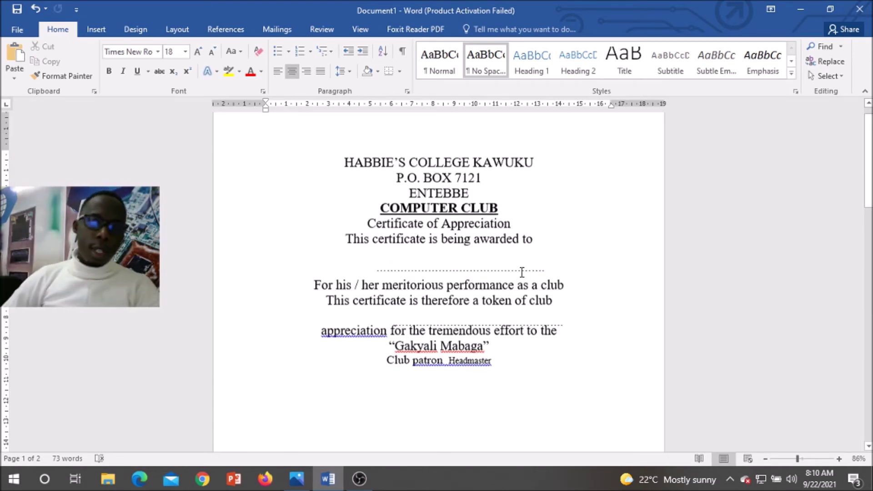
pyautogui.scroll(-6, 528, 337)
pyautogui.scroll(-5, 527, 342)
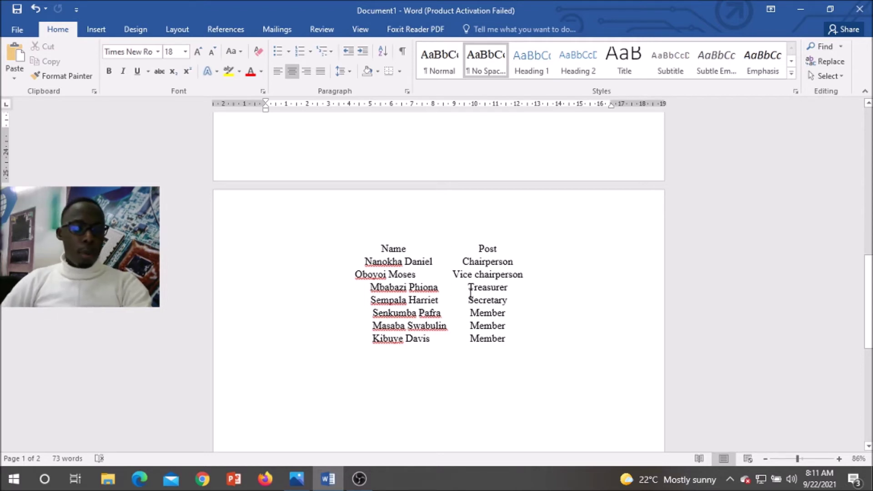
pyautogui.click(470, 293)
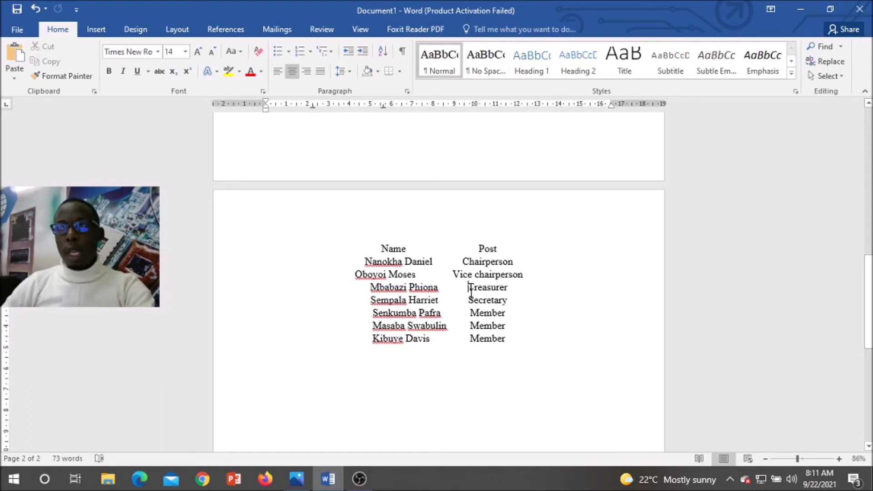
pyautogui.scroll(10, 498, 274)
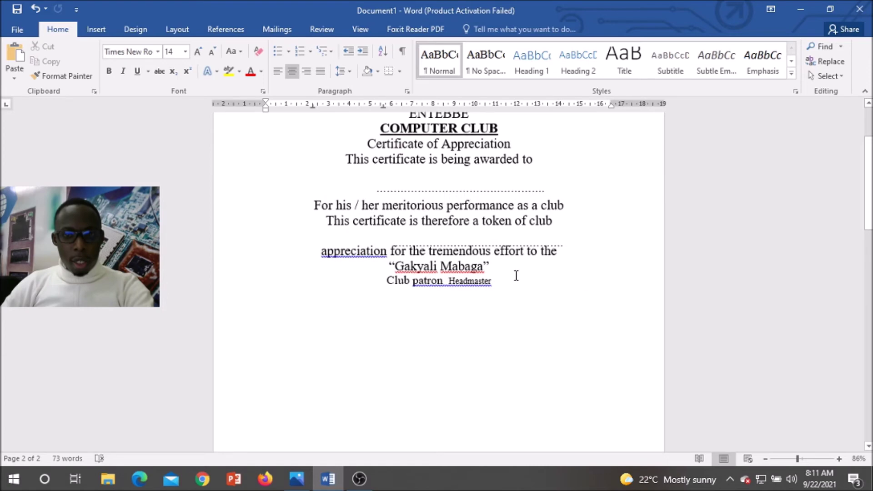
pyautogui.scroll(2, 520, 283)
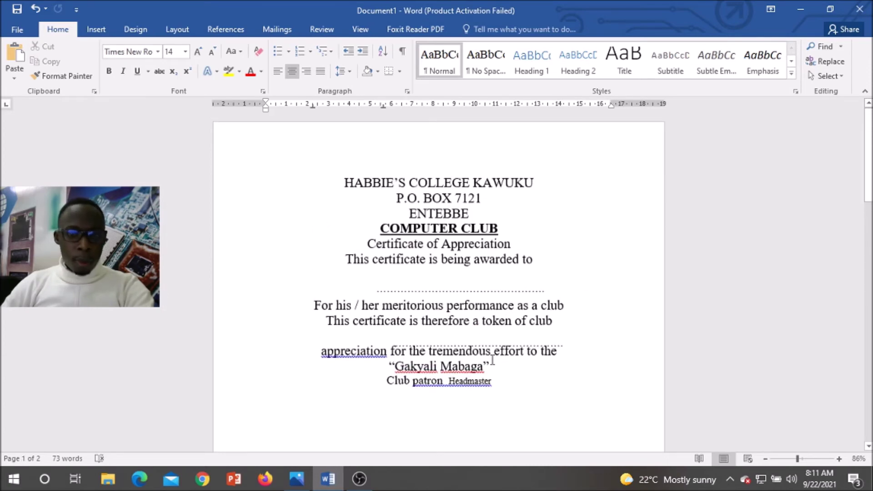
pyautogui.scroll(-4, 493, 360)
pyautogui.click(456, 341)
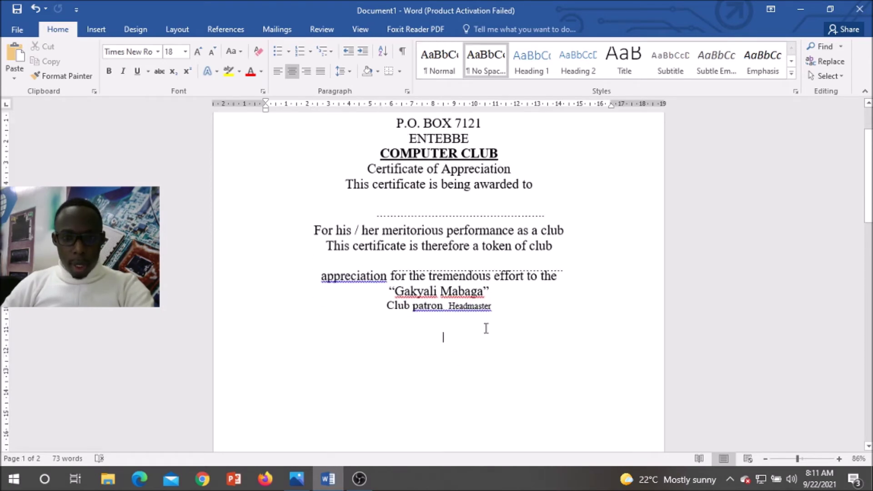
# Step: Insert a Next Page section break after the certificate text, giving a three-page document
pyautogui.click(182, 32)
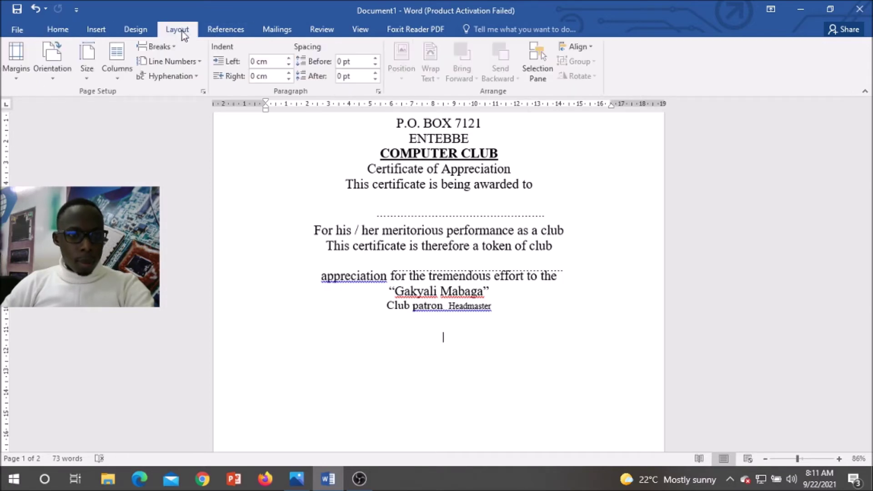
pyautogui.click(173, 46)
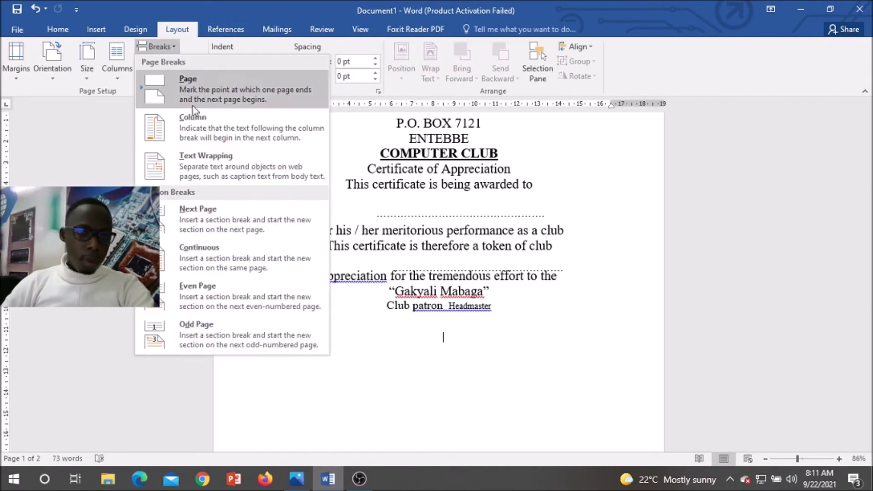
pyautogui.click(208, 224)
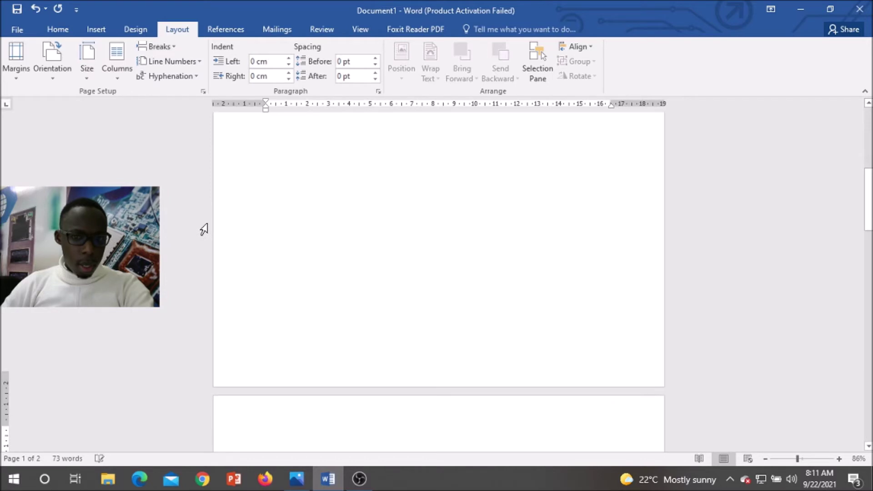
pyautogui.scroll(-10, 433, 263)
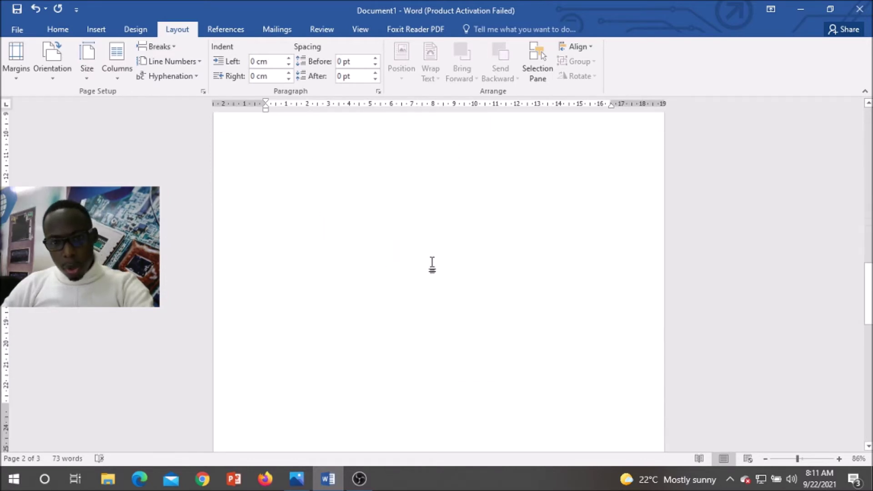
pyautogui.scroll(10, 431, 264)
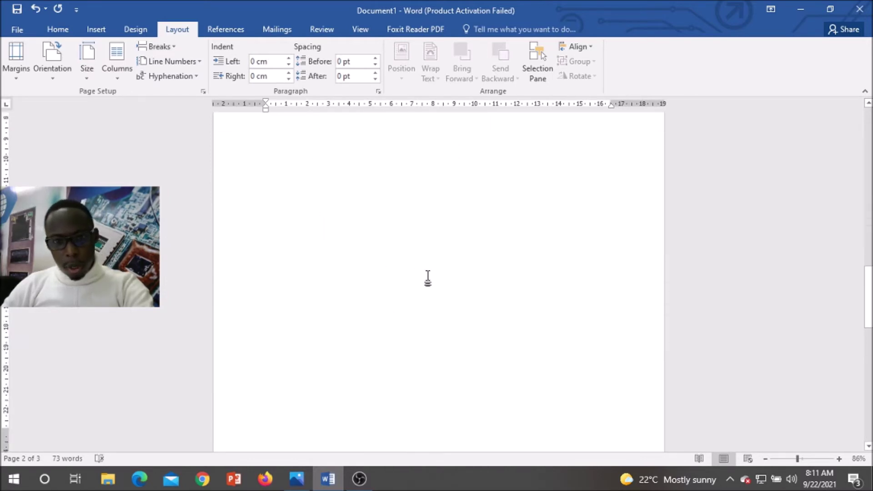
pyautogui.scroll(8, 432, 275)
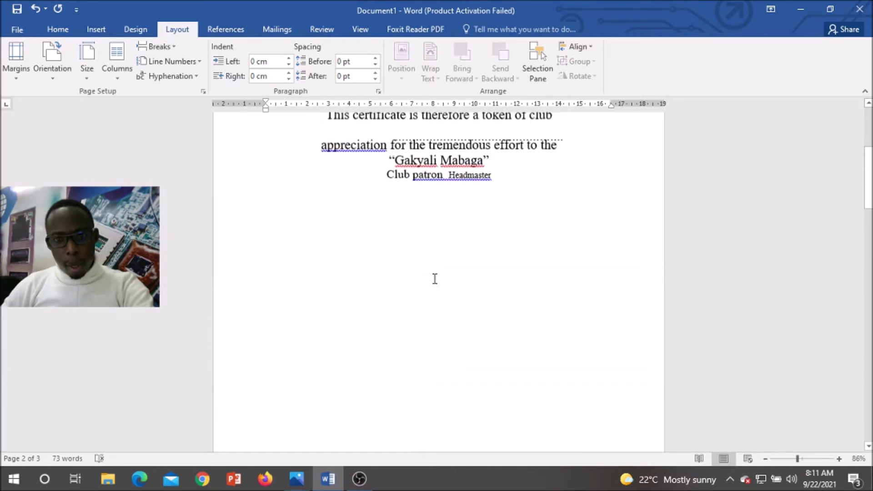
pyautogui.scroll(-8, 466, 289)
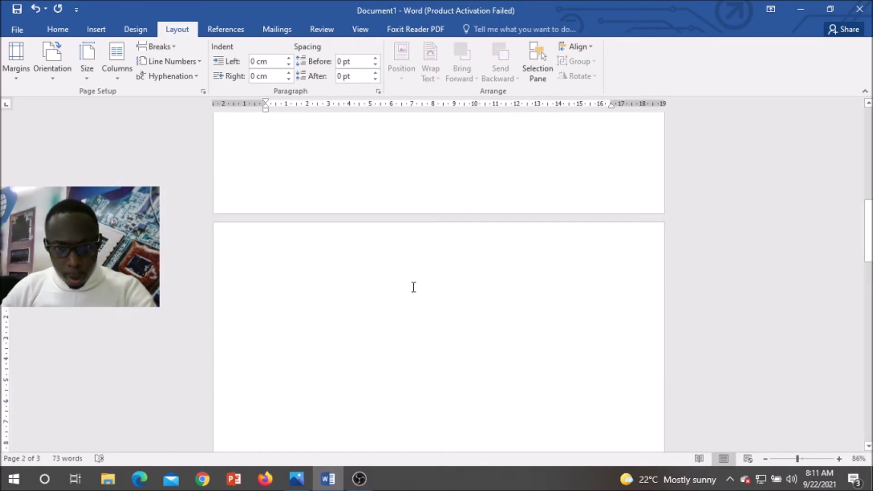
pyautogui.scroll(-5, 454, 285)
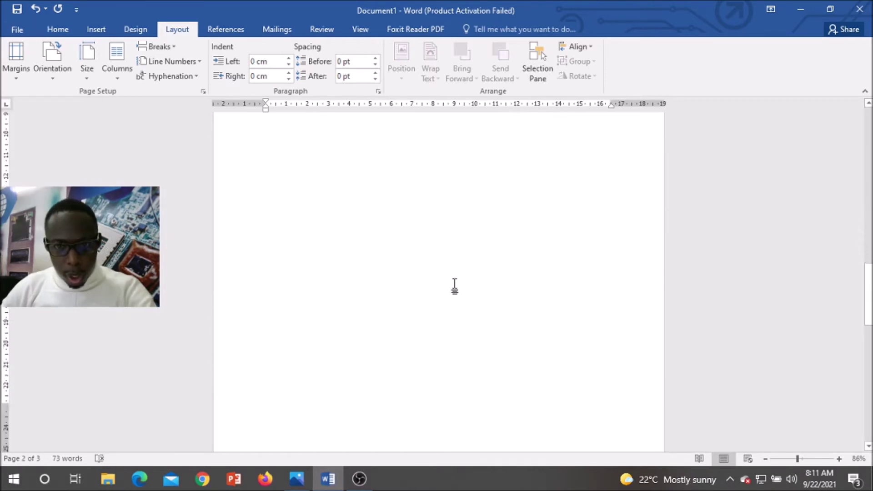
pyautogui.scroll(10, 458, 284)
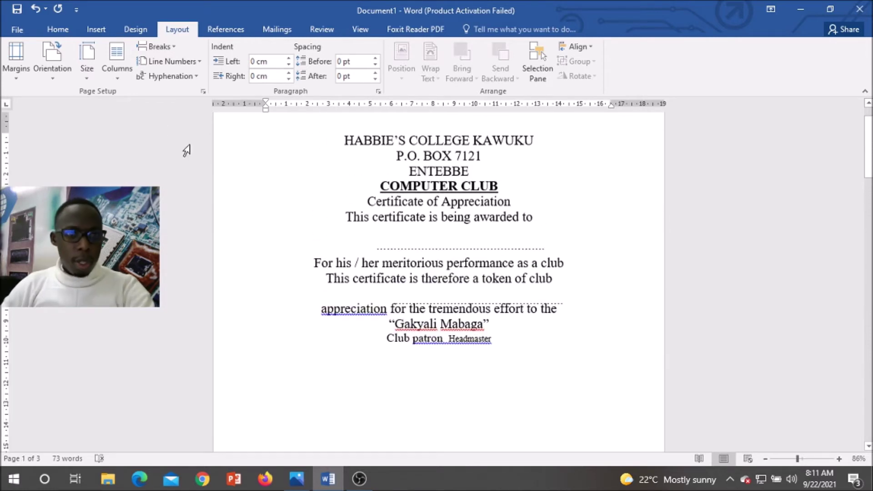
# Step: Switch the certificate section to Landscape orientation, leaving later pages portrait
pyautogui.click(57, 82)
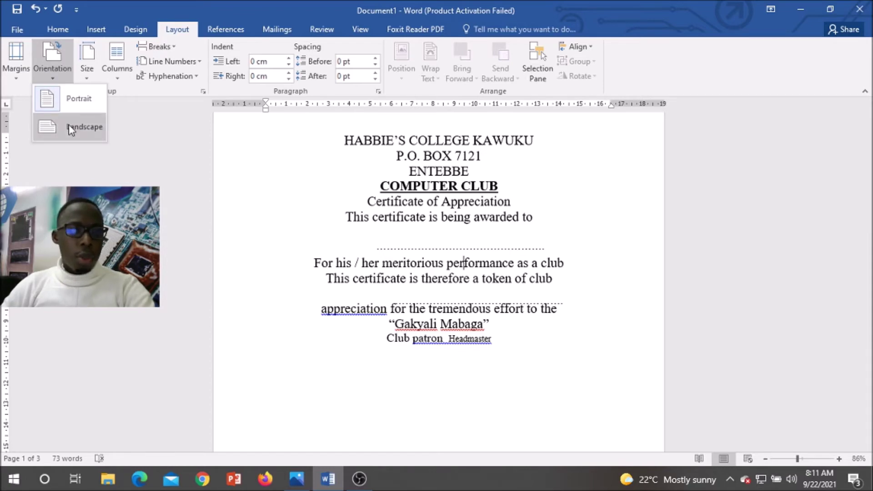
pyautogui.click(69, 125)
pyautogui.click(56, 80)
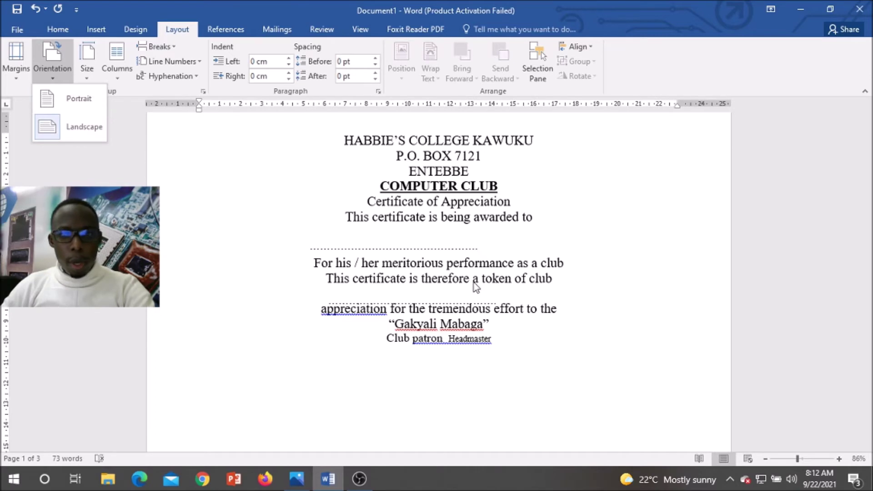
pyautogui.scroll(-6, 473, 261)
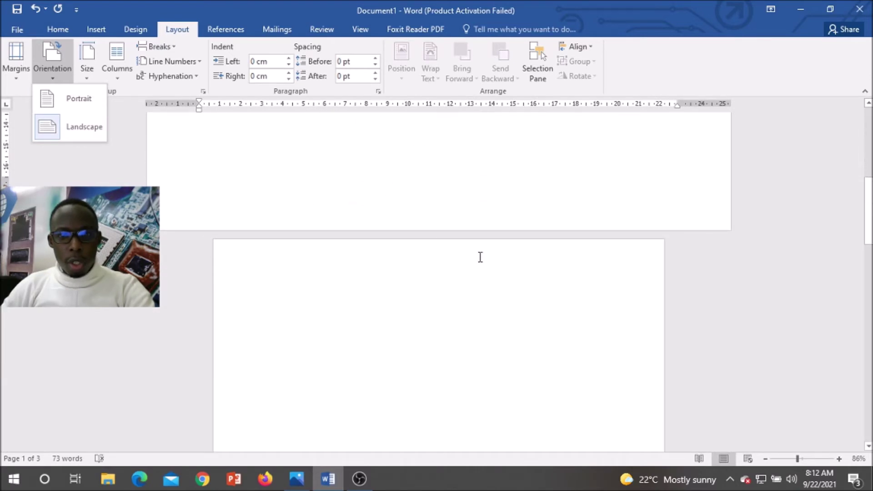
pyautogui.scroll(-10, 459, 264)
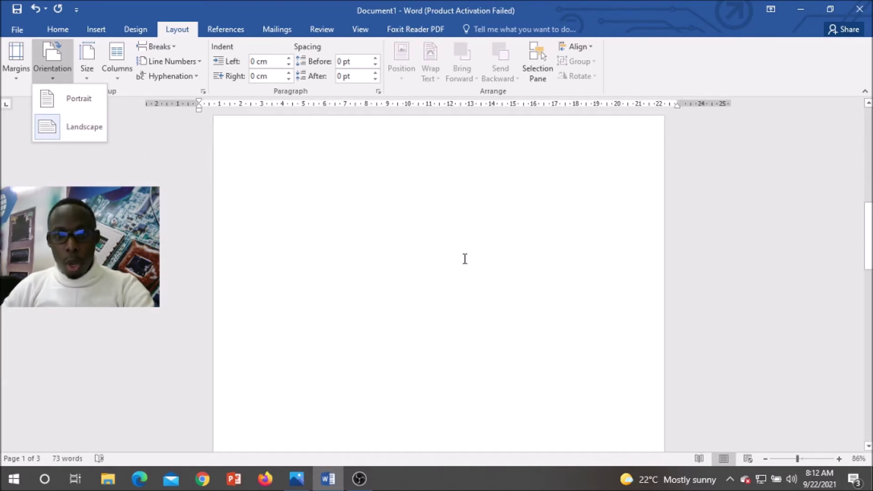
pyautogui.scroll(-3, 457, 253)
pyautogui.scroll(15, 470, 248)
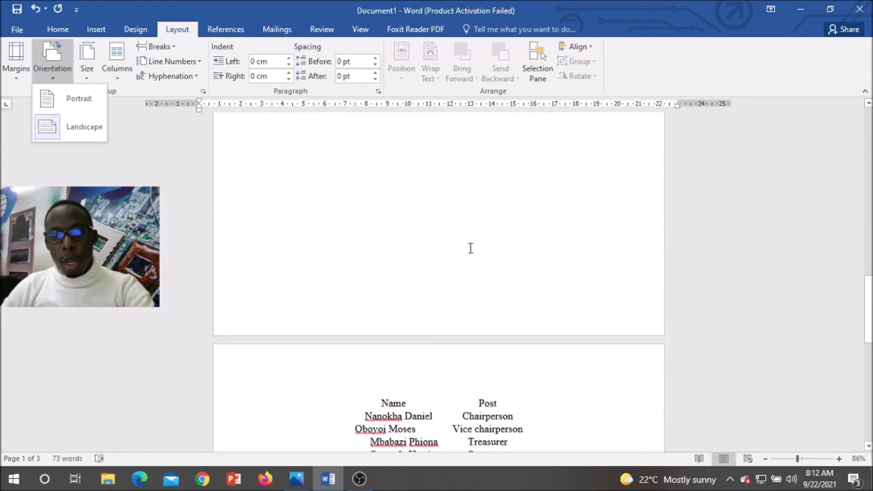
pyautogui.scroll(10, 489, 250)
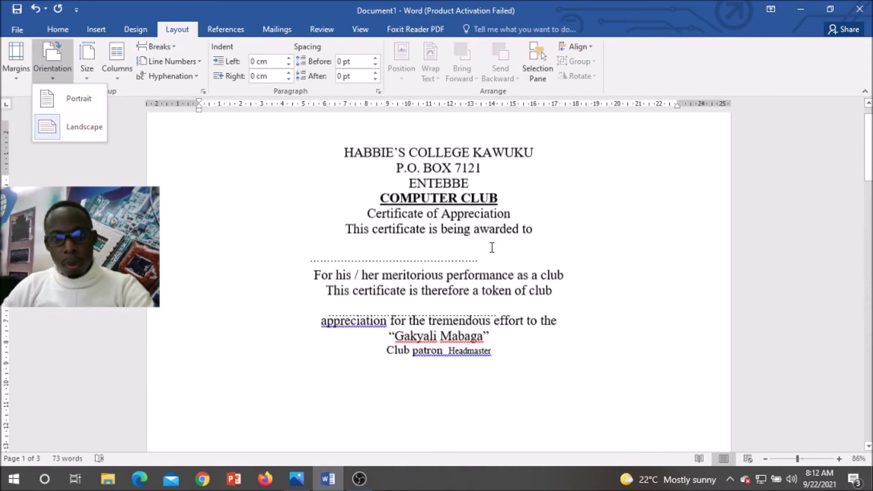
pyautogui.click(407, 222)
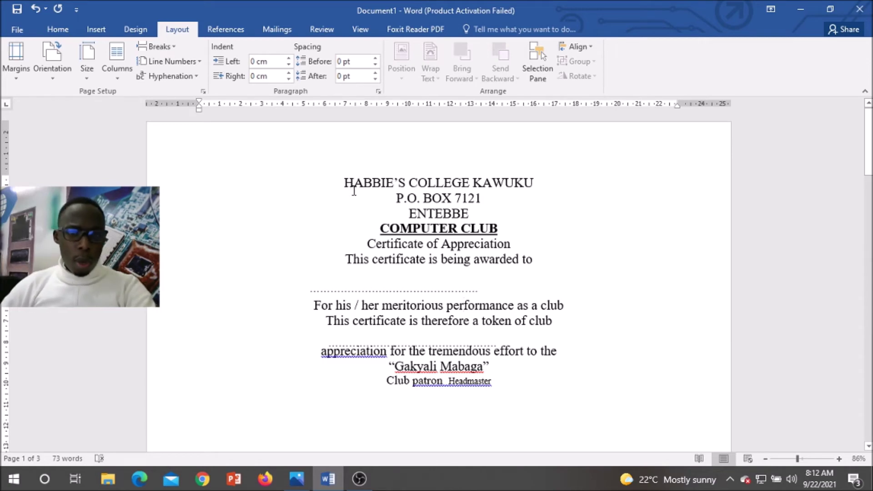
# Step: Replace the plain HABBIE'S COLLEGE KAWUKU title line with a WordArt box containing the college name
pyautogui.moveTo(346, 181); pyautogui.dragTo(509, 185)
pyautogui.hotkey('ctrl', 'c')
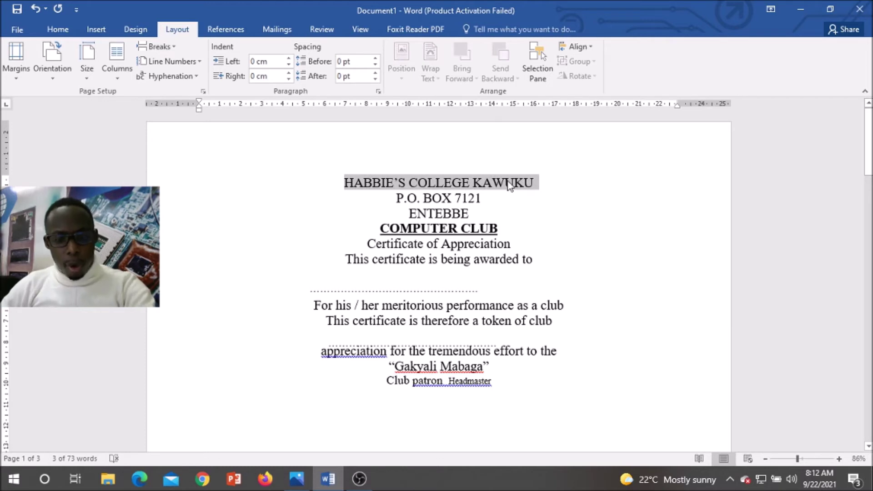
pyautogui.press('Delete')
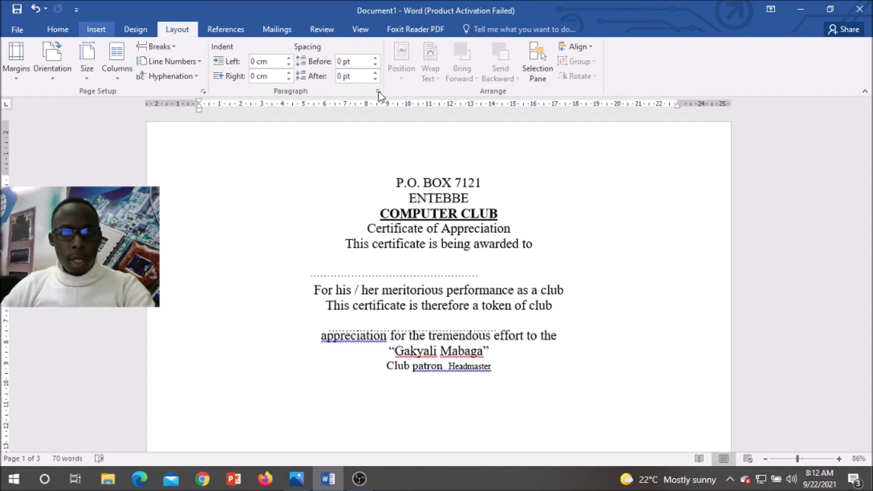
pyautogui.click(96, 30)
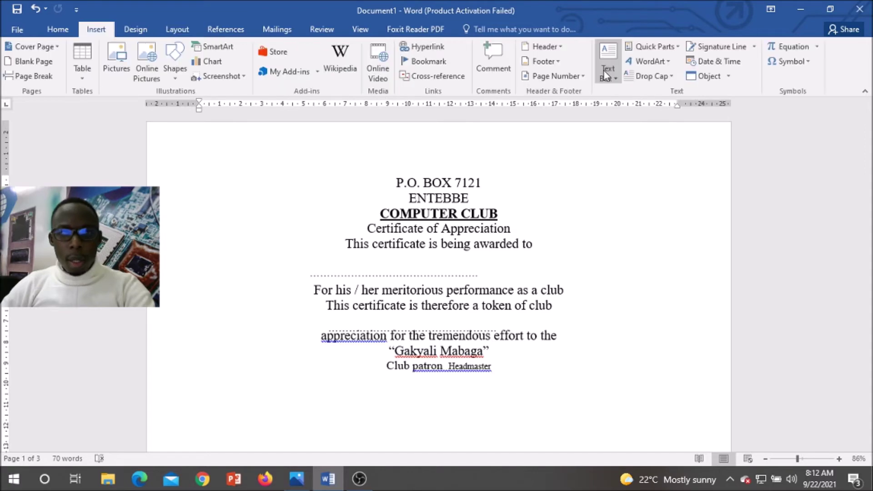
pyautogui.click(669, 61)
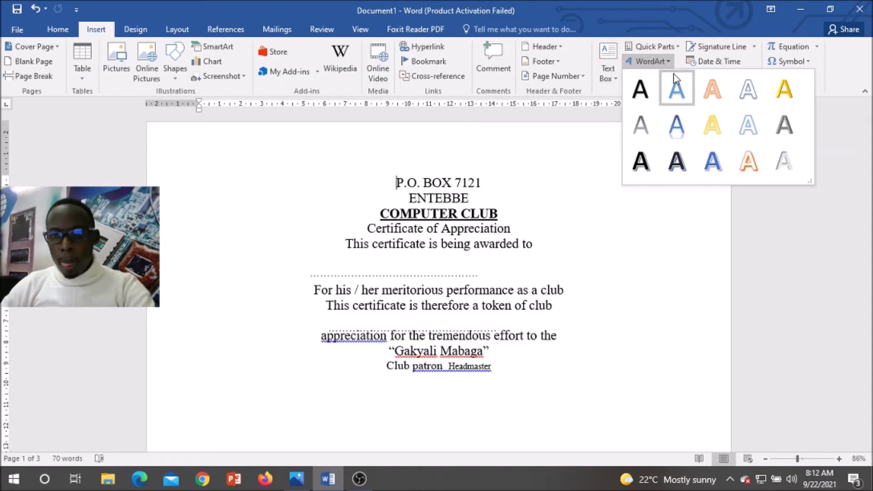
pyautogui.click(676, 164)
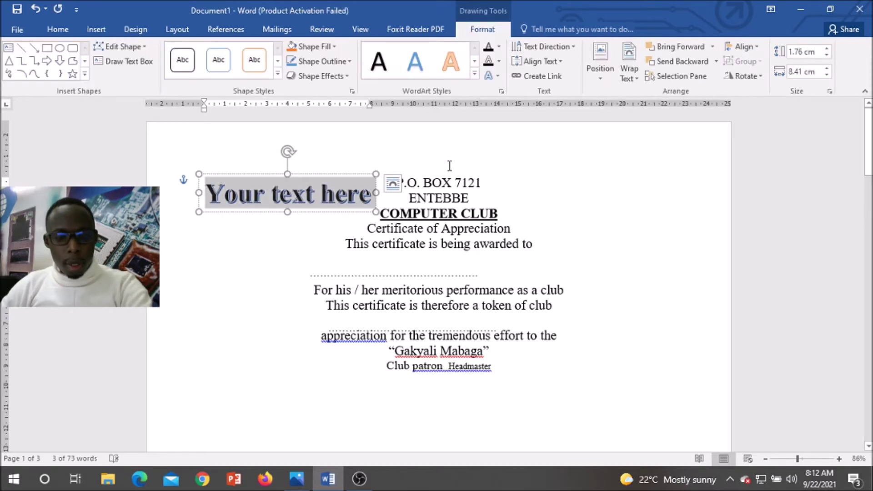
pyautogui.hotkey('ctrl', 'v')
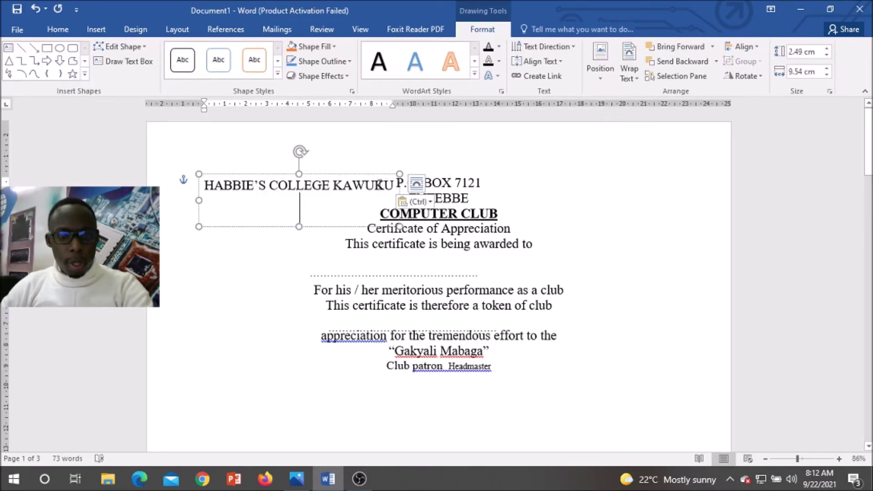
# Step: Fit the WordArt title on one line and centre it above P.O. BOX 7121
pyautogui.press('BackSpace')
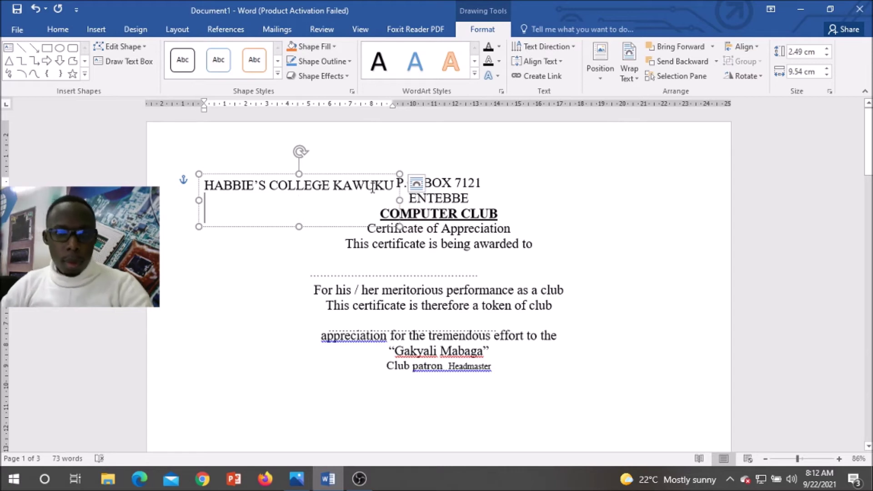
pyautogui.moveTo(399, 200); pyautogui.dragTo(484, 200)
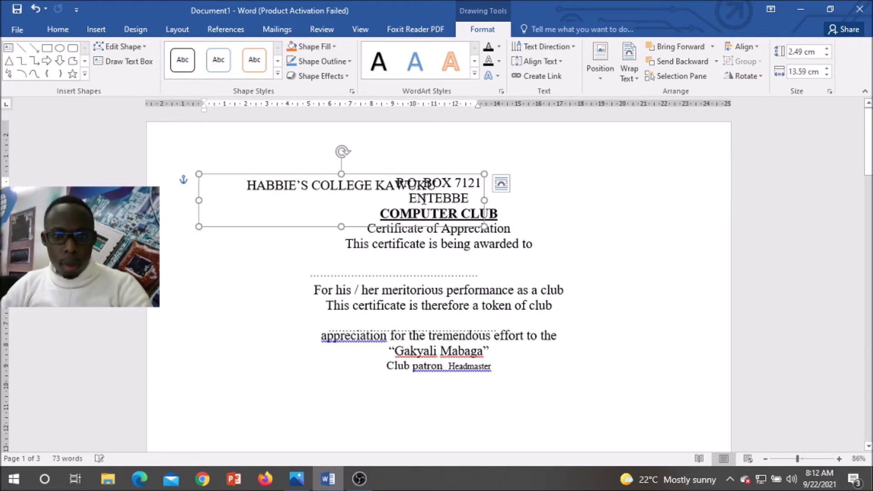
pyautogui.hotkey('ctrl', 'z')
pyautogui.moveTo(306, 174); pyautogui.dragTo(401, 157)
pyautogui.click(396, 183)
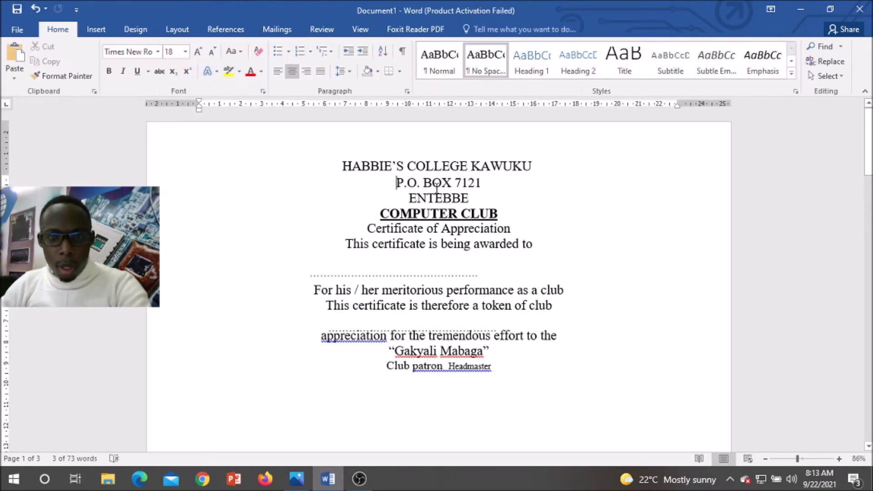
pyautogui.press('Return')
pyautogui.press('Return')
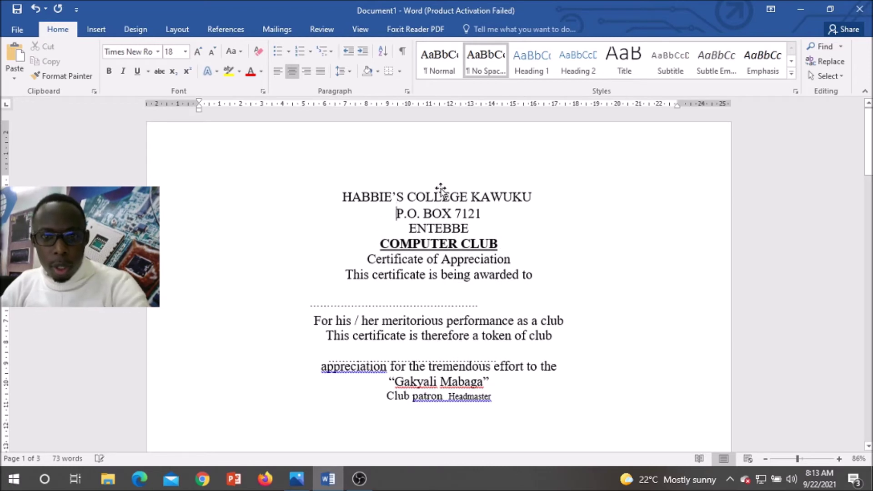
pyautogui.click(434, 197)
pyautogui.moveTo(403, 188); pyautogui.dragTo(397, 167)
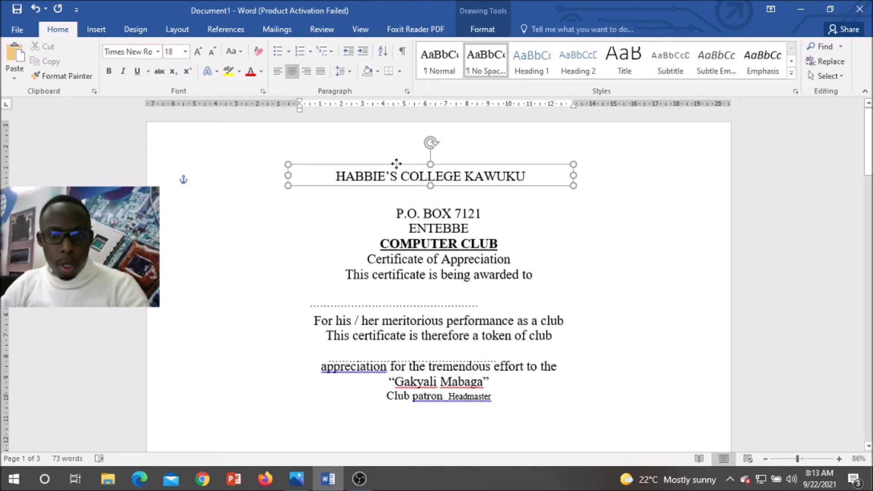
# Step: Apply an outlined WordArt style with a black text outline and Light Blue fill
pyautogui.doubleClick(422, 168)
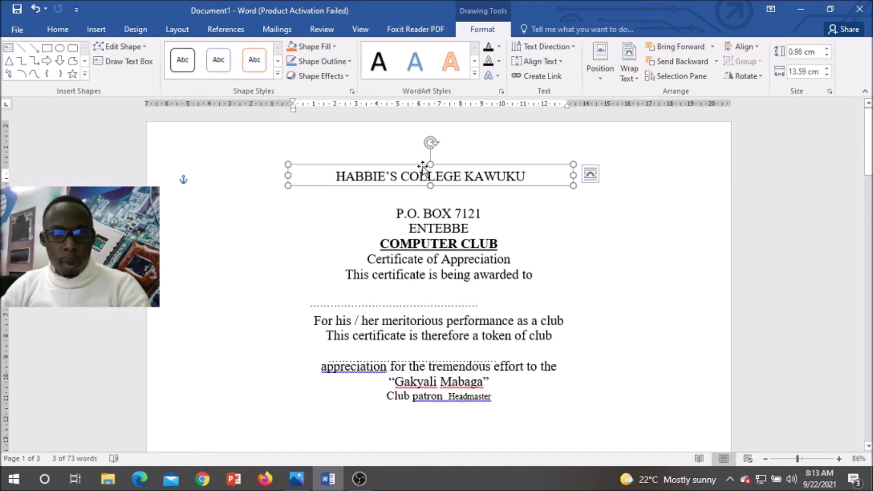
pyautogui.click(475, 74)
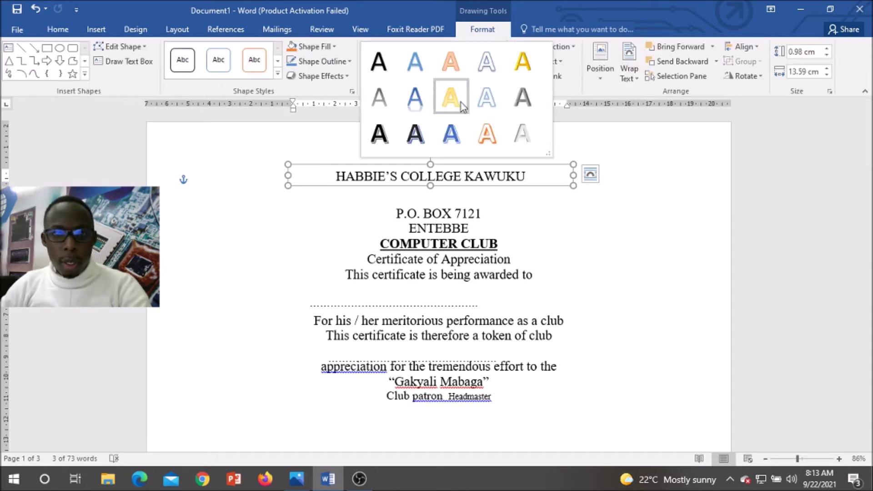
pyautogui.click(418, 136)
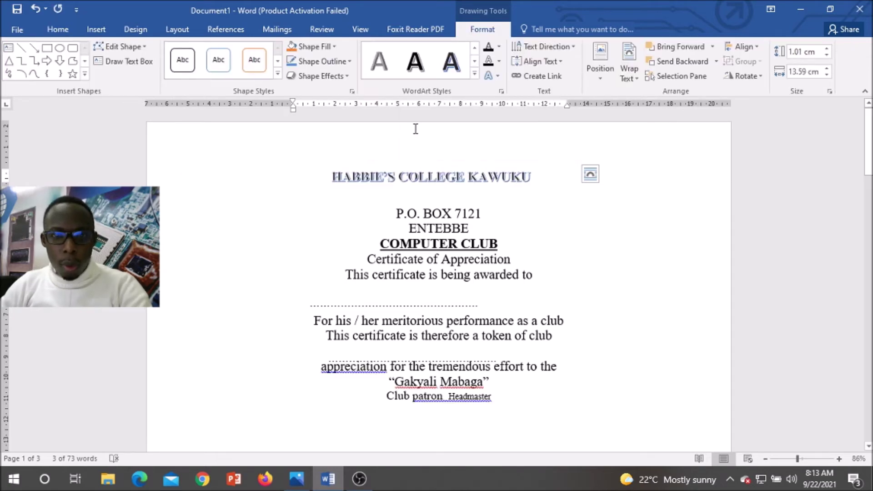
pyautogui.click(500, 61)
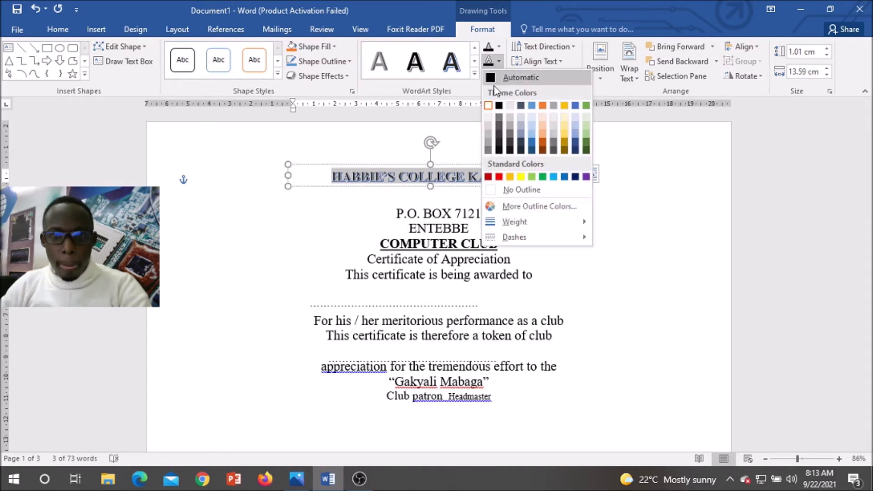
pyautogui.click(505, 74)
pyautogui.click(500, 47)
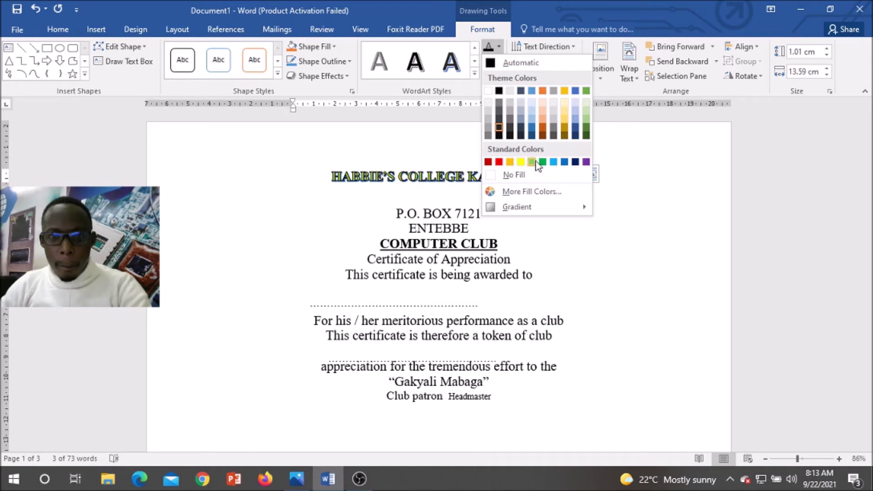
pyautogui.click(553, 162)
# Step: Set the title box's Shape Outline to No Outline
pyautogui.click(498, 76)
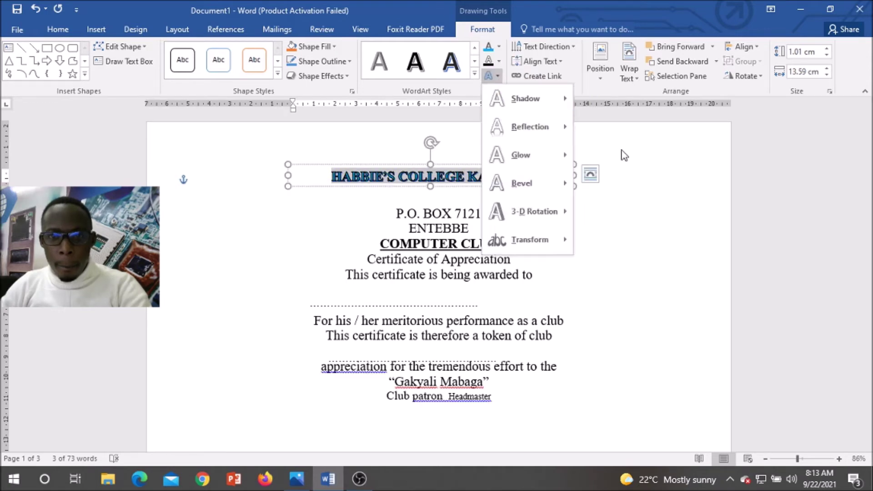
pyautogui.click(343, 64)
pyautogui.click(349, 61)
pyautogui.click(302, 91)
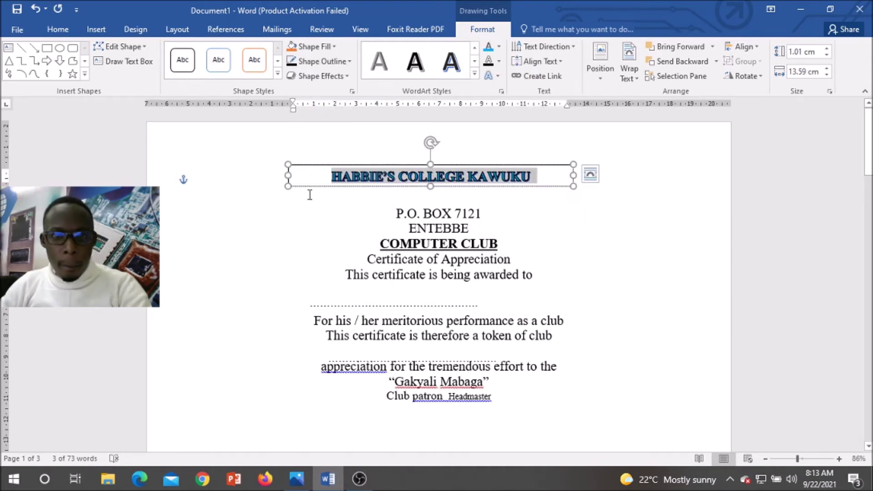
pyautogui.click(120, 47)
pyautogui.moveTo(145, 63)
pyautogui.click(620, 175)
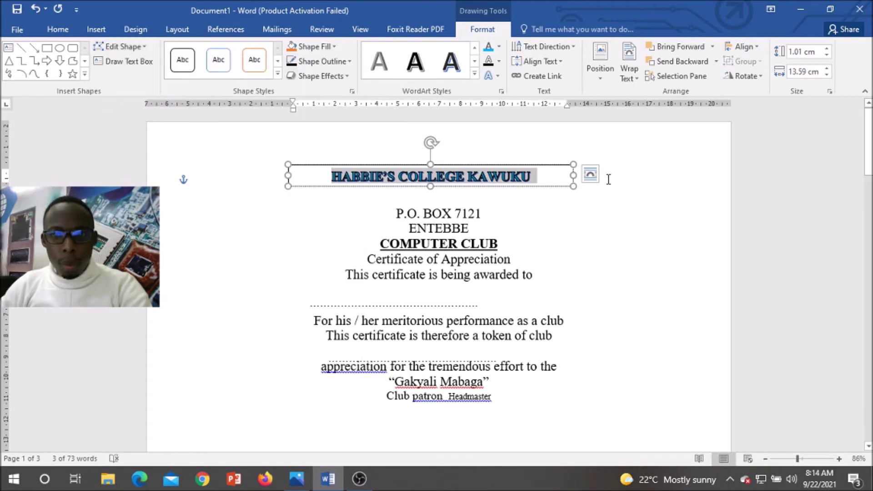
pyautogui.click(619, 175)
pyautogui.click(522, 165)
pyautogui.click(322, 61)
pyautogui.click(325, 174)
# Step: Enlarge the title box to 1.25 cm by 16.84 cm using its corner handle
pyautogui.click(515, 202)
pyautogui.click(515, 191)
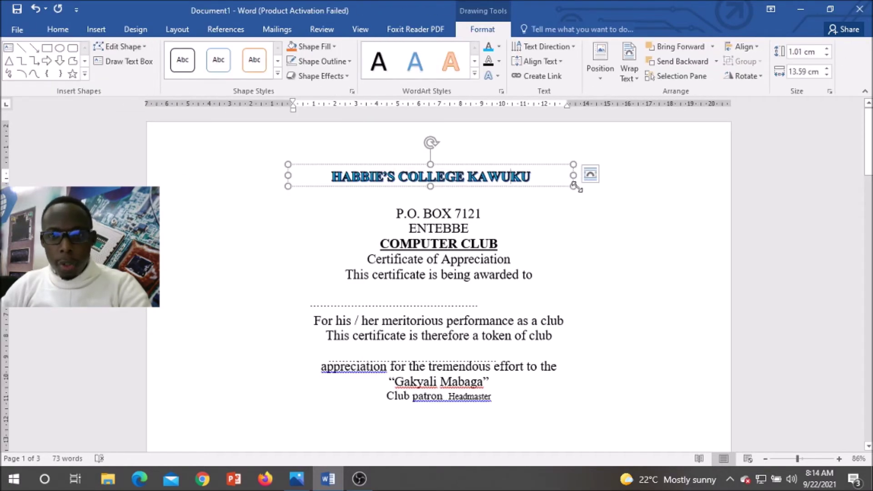
pyautogui.moveTo(573, 185); pyautogui.dragTo(478, 132)
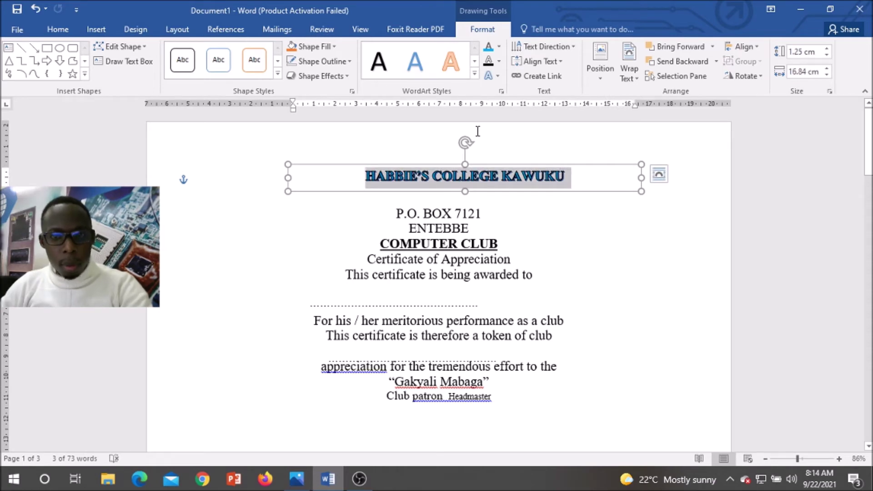
# Step: Grow the title font size and widen the WordArt box on both sides
pyautogui.click(75, 32)
pyautogui.click(198, 53)
pyautogui.click(199, 52)
pyautogui.click(198, 53)
pyautogui.click(199, 53)
pyautogui.click(198, 53)
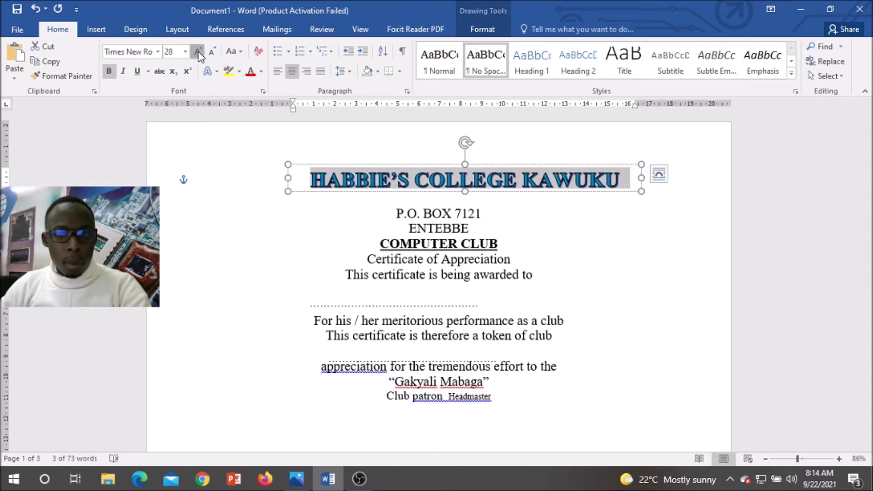
pyautogui.click(198, 52)
pyautogui.click(198, 53)
pyautogui.click(198, 53)
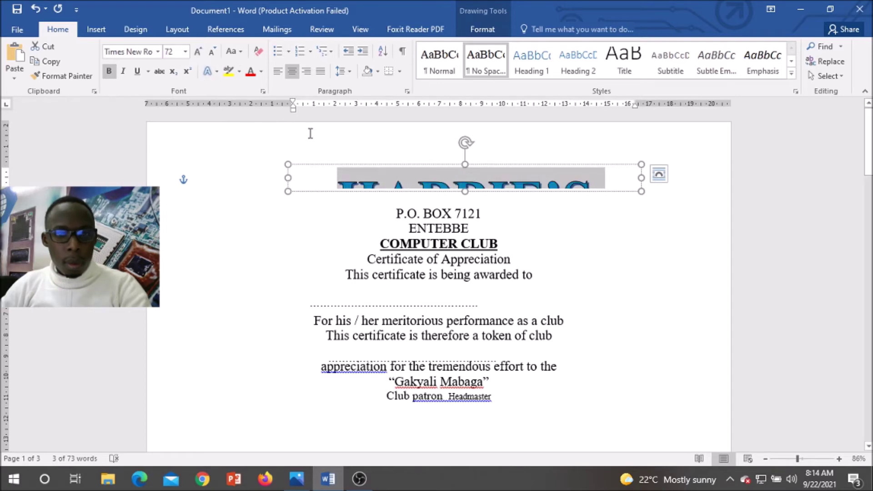
pyautogui.moveTo(290, 178); pyautogui.dragTo(196, 178)
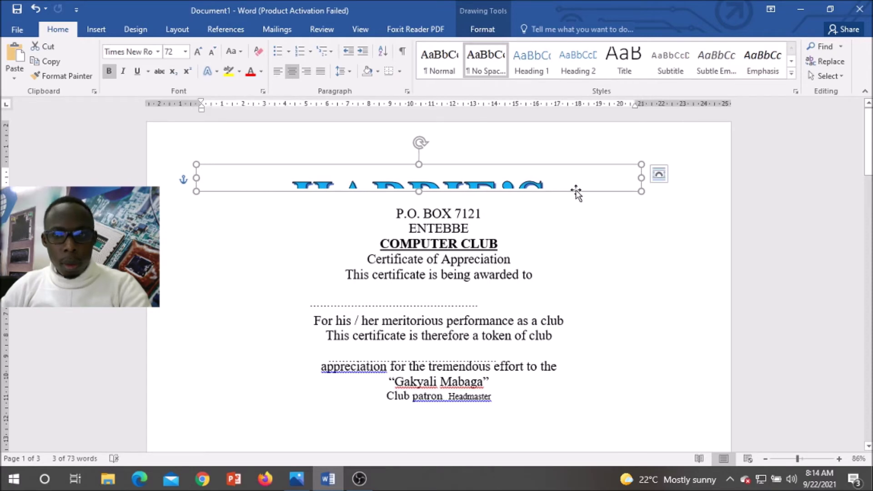
pyautogui.moveTo(641, 177); pyautogui.dragTo(715, 184)
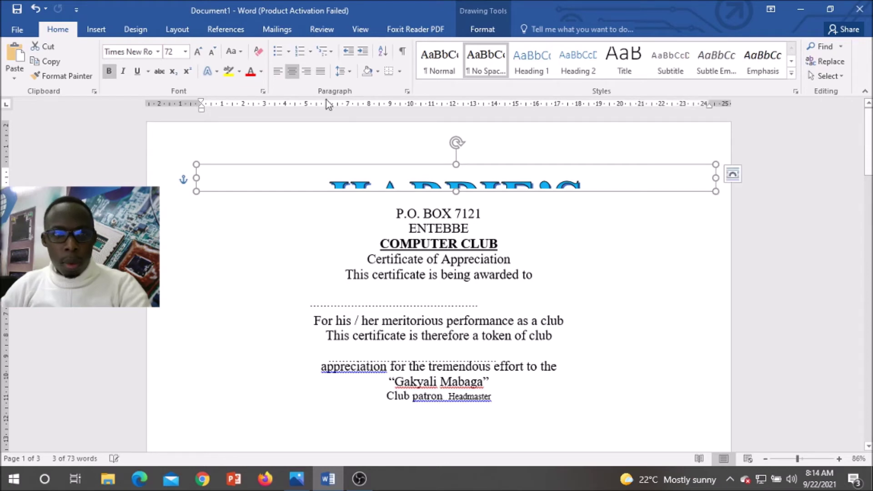
# Step: Set the whole title to 48 pt and make the box taller to show it fully
pyautogui.click(391, 179)
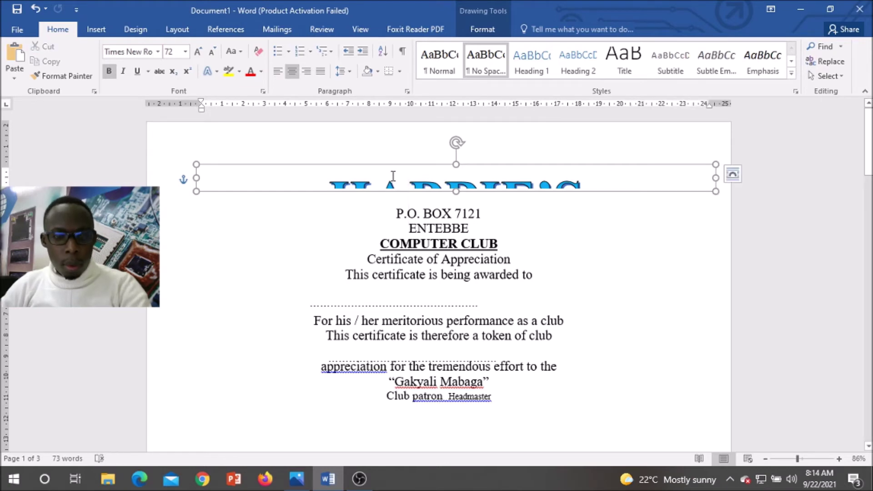
pyautogui.tripleClick(361, 177)
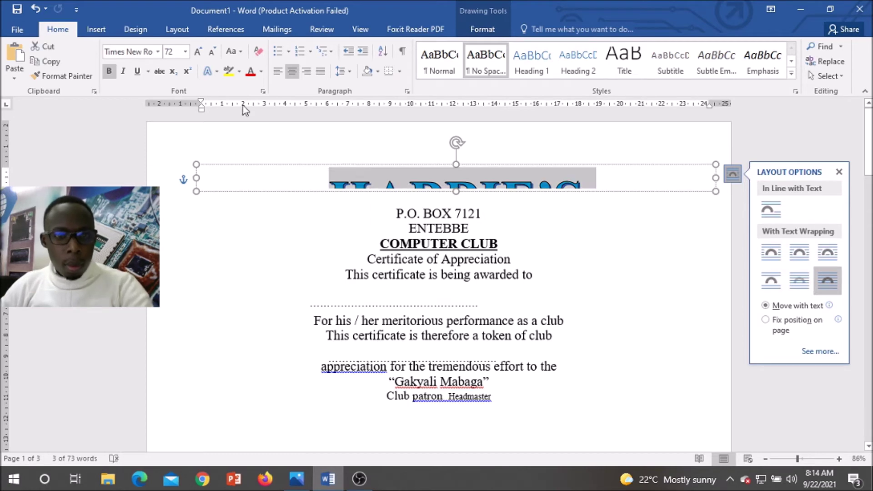
pyautogui.click(213, 52)
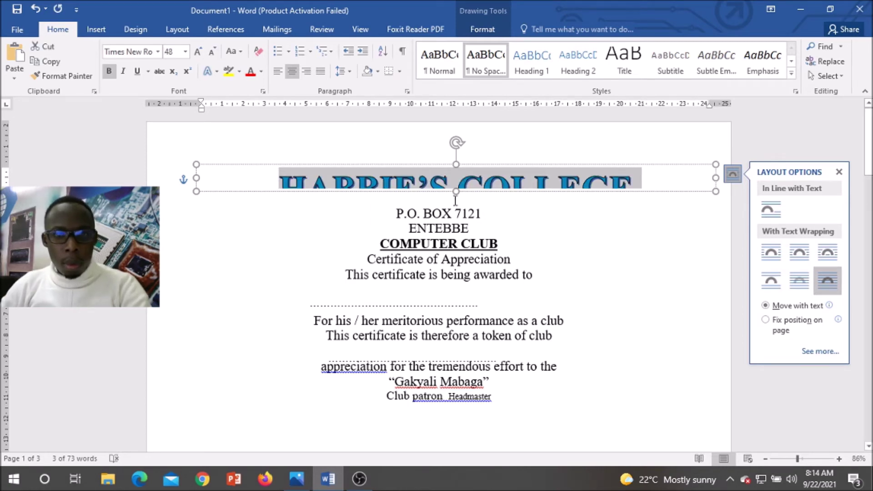
pyautogui.moveTo(456, 191); pyautogui.dragTo(456, 216)
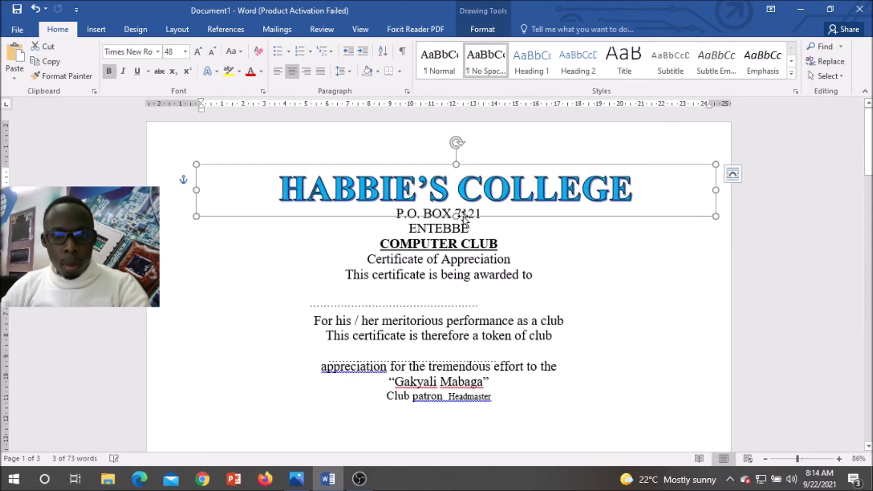
pyautogui.click(490, 244)
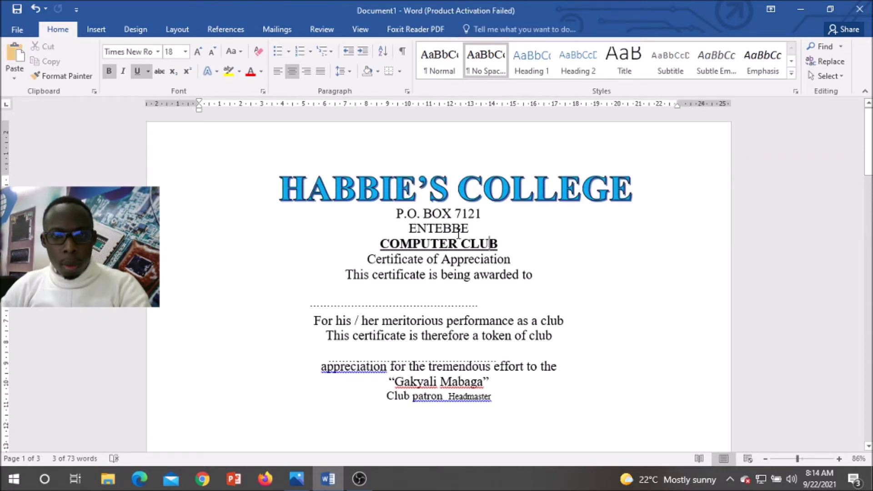
pyautogui.click(391, 215)
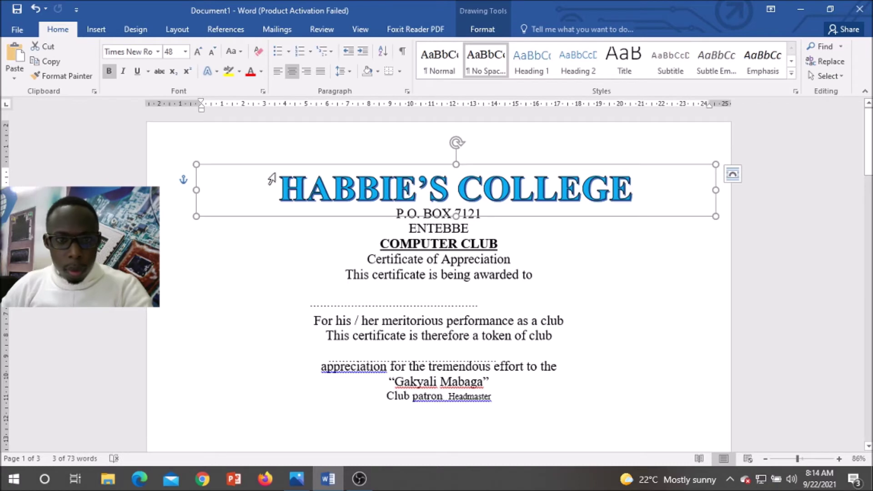
# Step: Left-align the title, widen the box so KAWUKU fits, and move it within the page
pyautogui.click(294, 188)
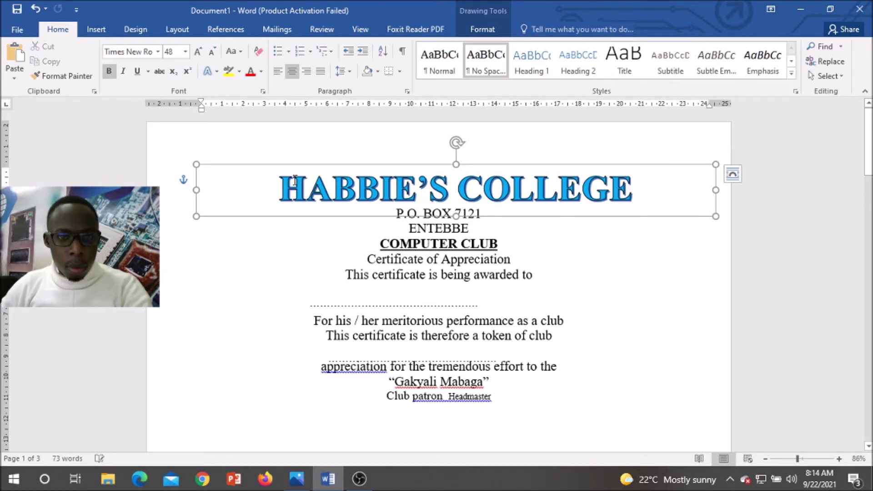
pyautogui.click(282, 72)
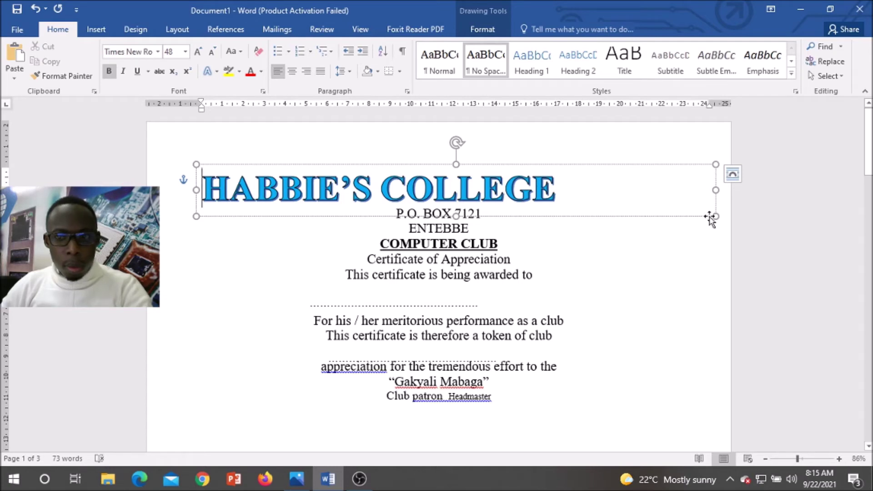
pyautogui.moveTo(716, 191); pyautogui.dragTo(788, 193)
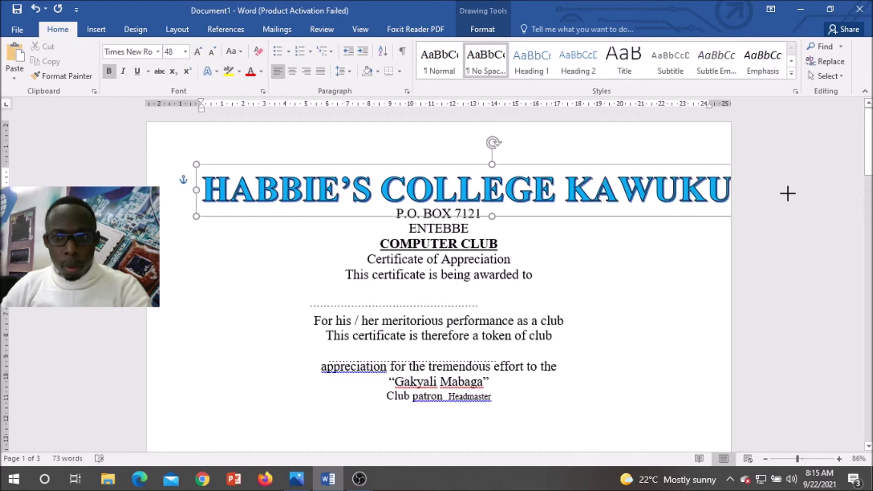
pyautogui.moveTo(608, 167); pyautogui.dragTo(577, 157)
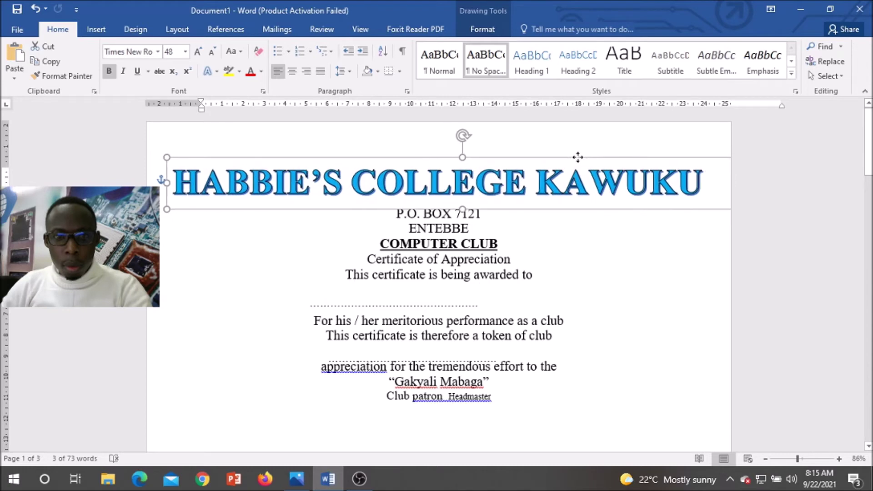
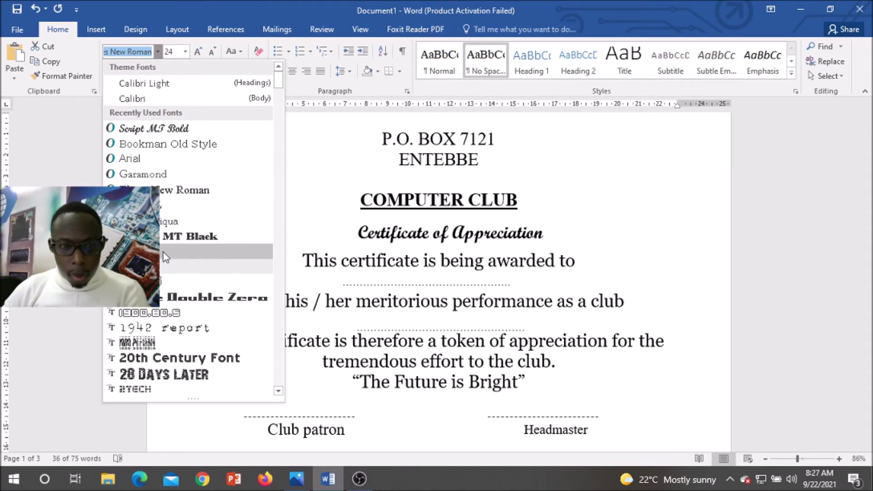
# Step: Set the selected certificate body lines to Georgia and select the dotted blank under 'awarded to'
pyautogui.click(163, 252)
pyautogui.scroll(-2, 373, 268)
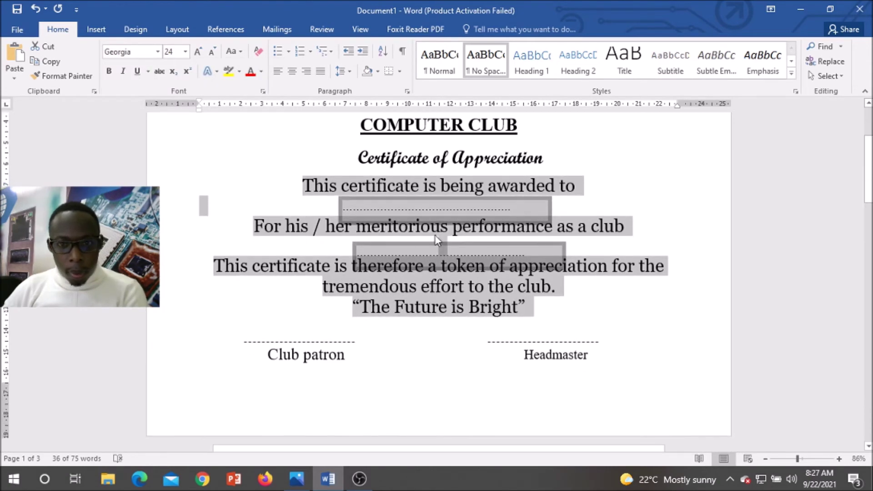
pyautogui.click(436, 209)
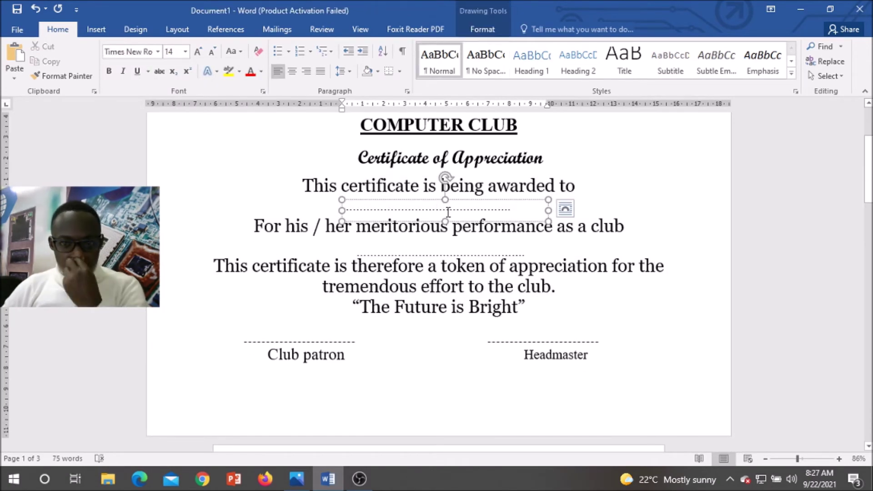
# Step: Switch to the Mailings tab and deselect the dotted blank to return to the text
pyautogui.click(277, 30)
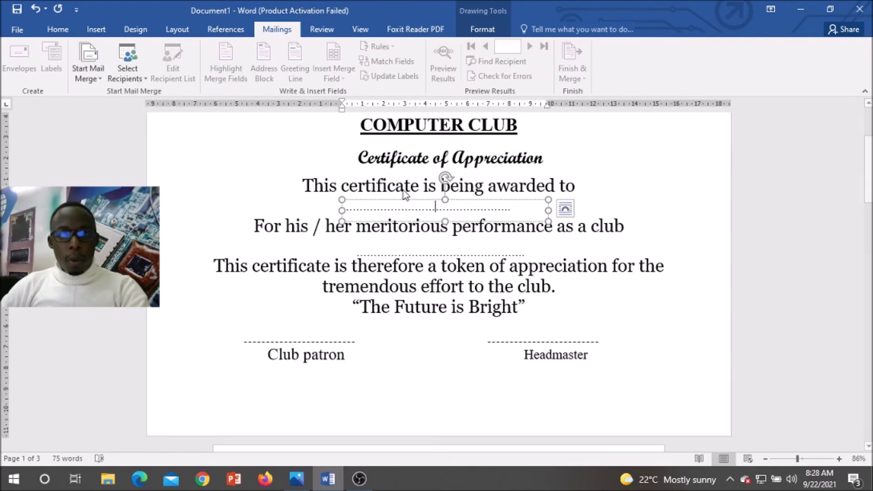
pyautogui.scroll(3, 448, 213)
pyautogui.scroll(-4, 447, 213)
pyautogui.scroll(1, 451, 212)
pyautogui.scroll(1, 450, 212)
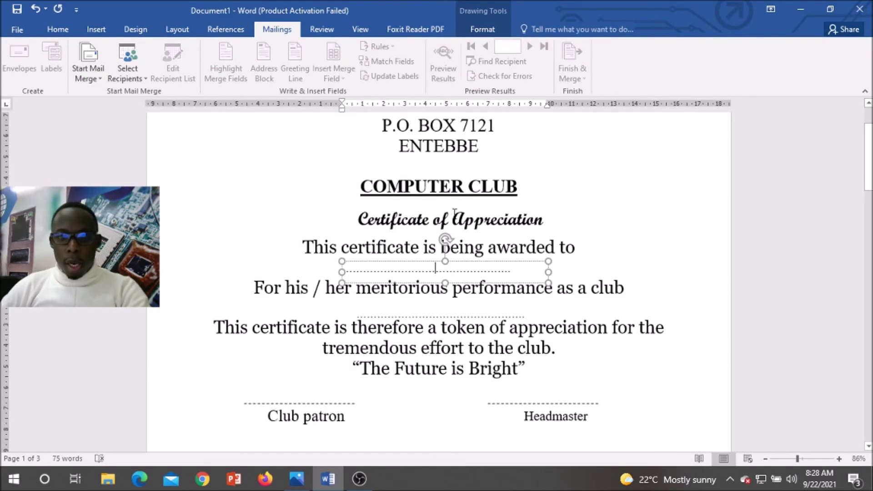
pyautogui.click(569, 238)
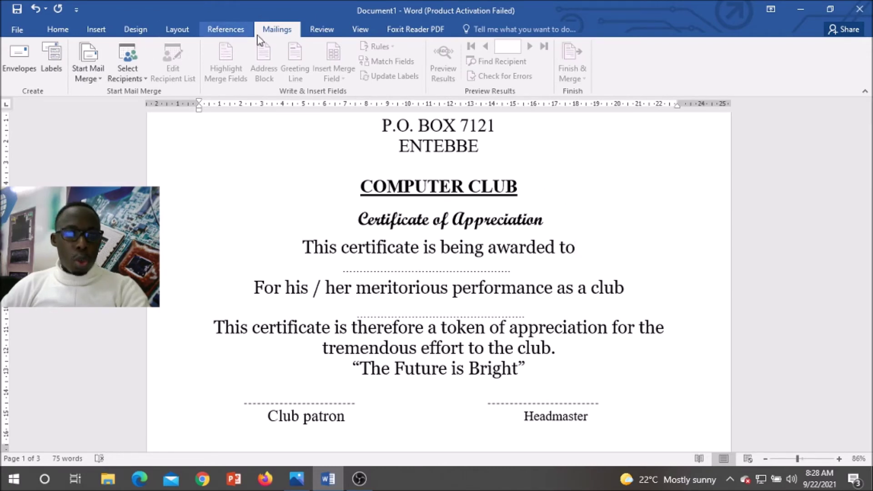
# Step: Run the Step-by-Step Mail Merge Wizard on the current document and choose 'Type a new list'
pyautogui.click(99, 80)
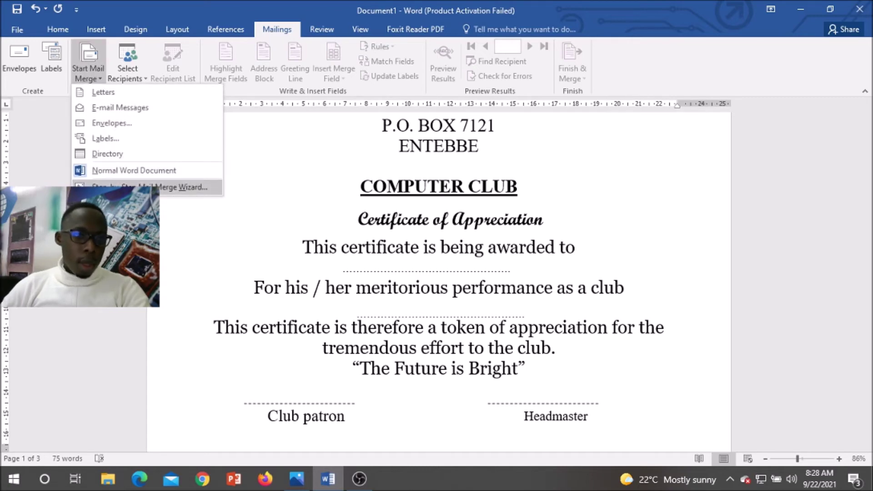
pyautogui.click(182, 186)
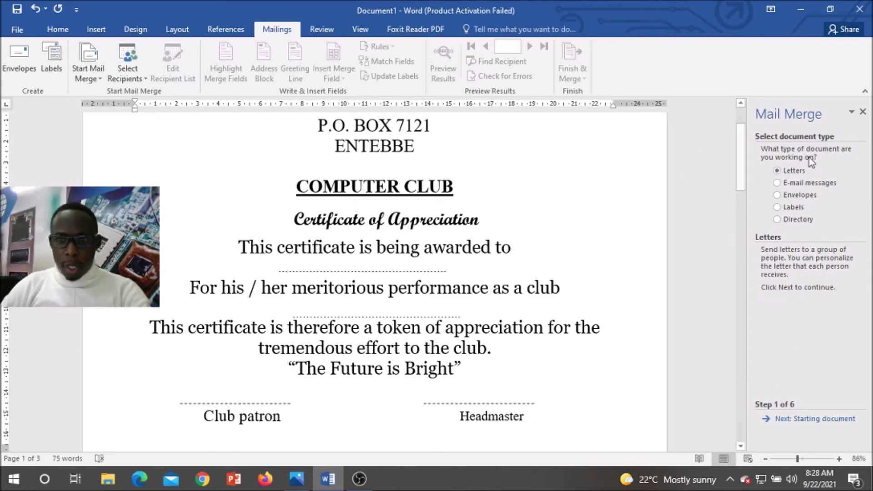
pyautogui.click(826, 426)
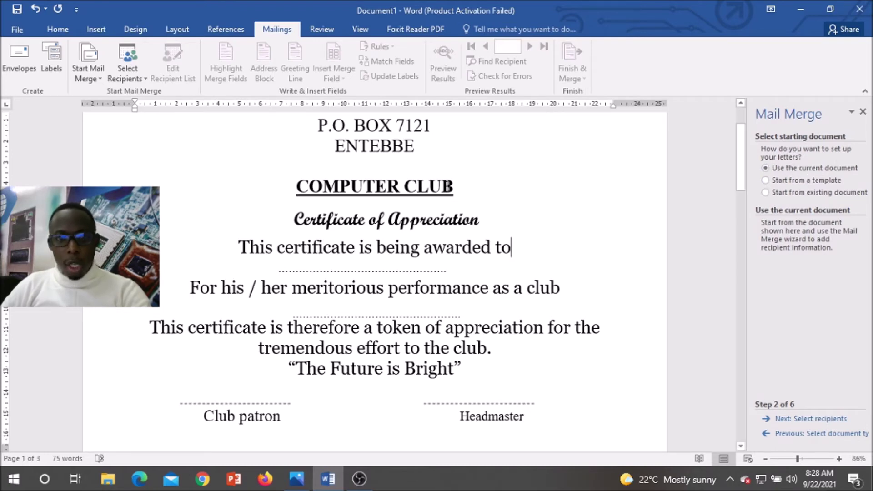
pyautogui.click(812, 420)
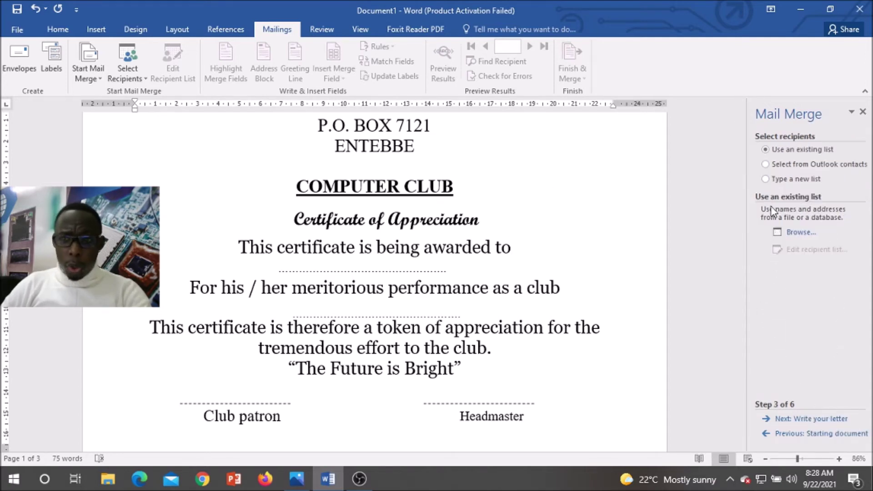
pyautogui.click(767, 180)
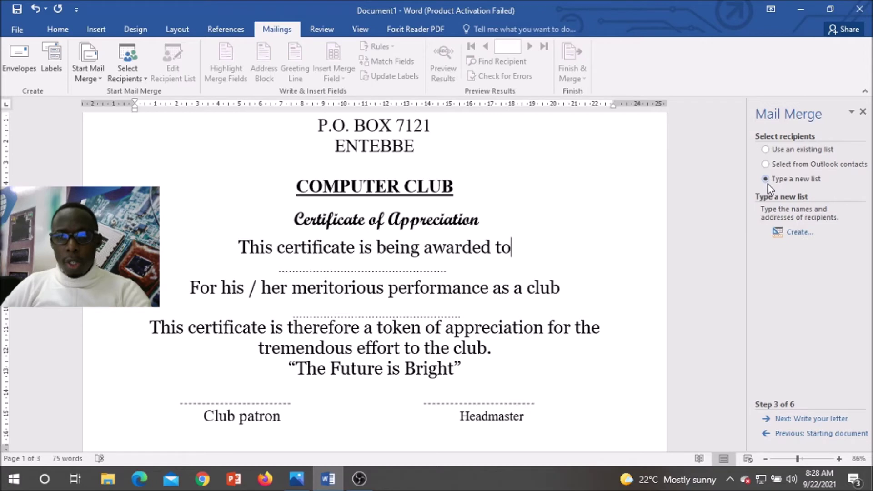
# Step: Create a new list and delete every column except First Name and Title
pyautogui.click(795, 237)
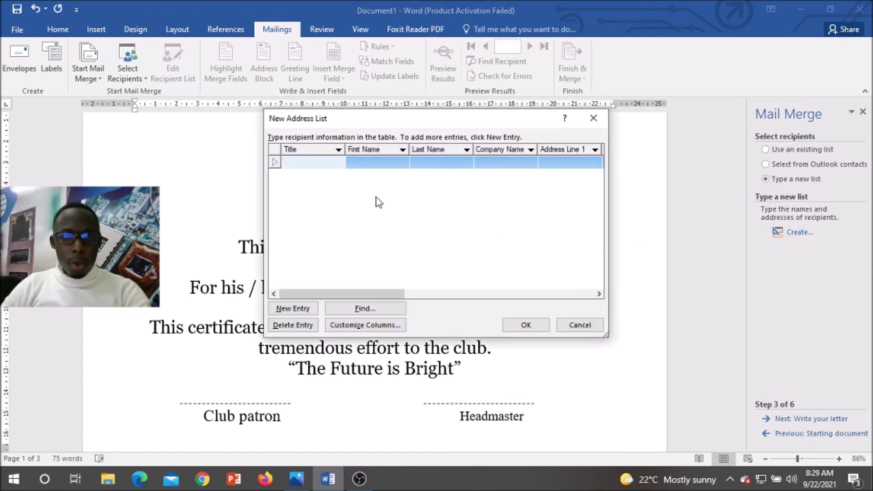
pyautogui.click(385, 325)
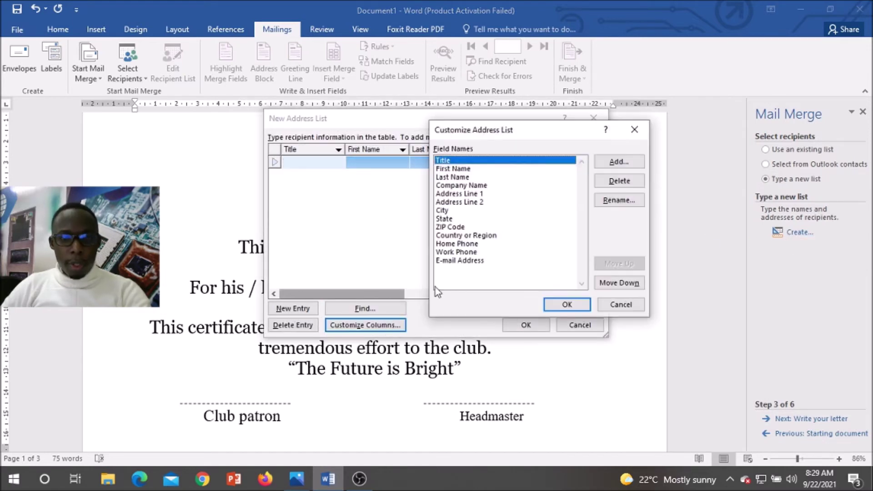
pyautogui.click(451, 261)
pyautogui.click(620, 180)
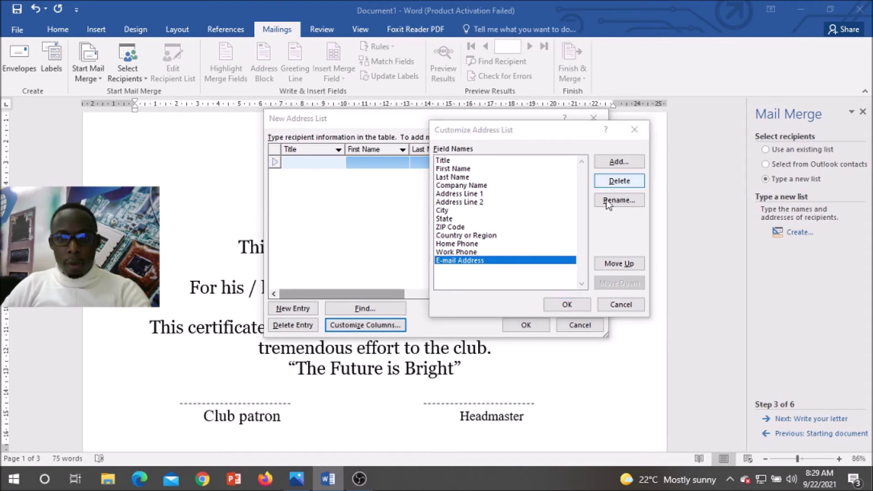
pyautogui.click(415, 275)
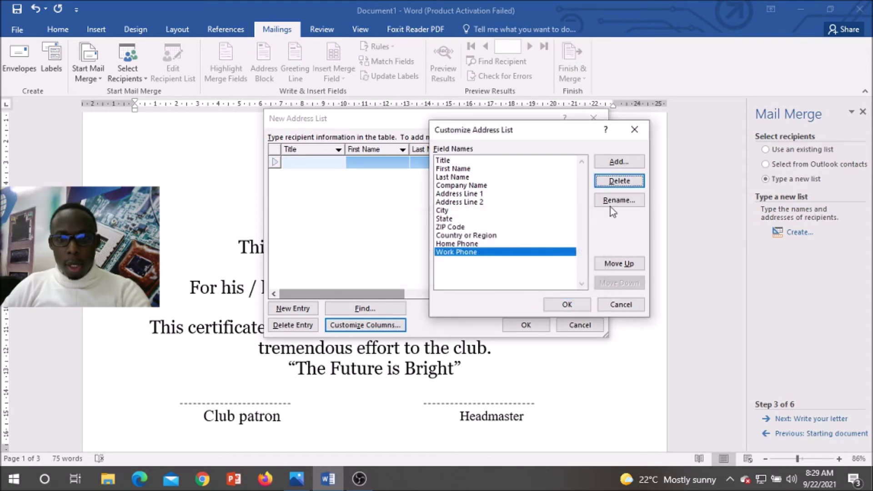
pyautogui.click(616, 182)
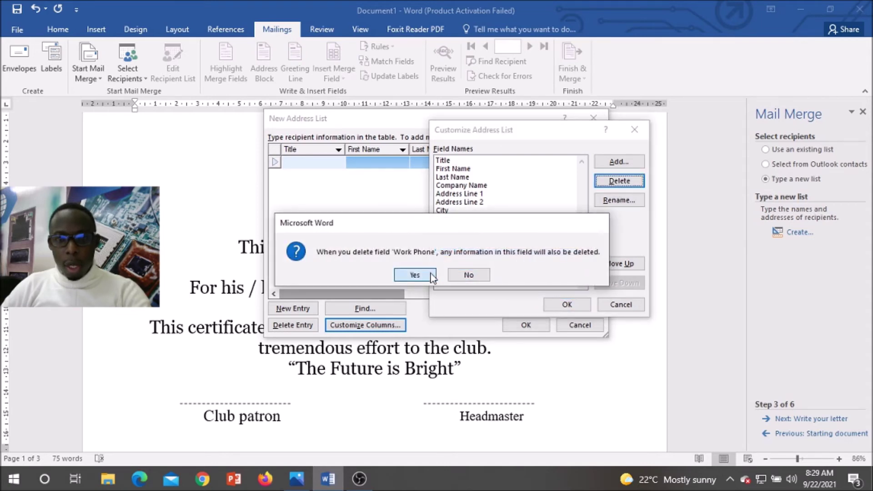
pyautogui.click(433, 278)
pyautogui.click(622, 183)
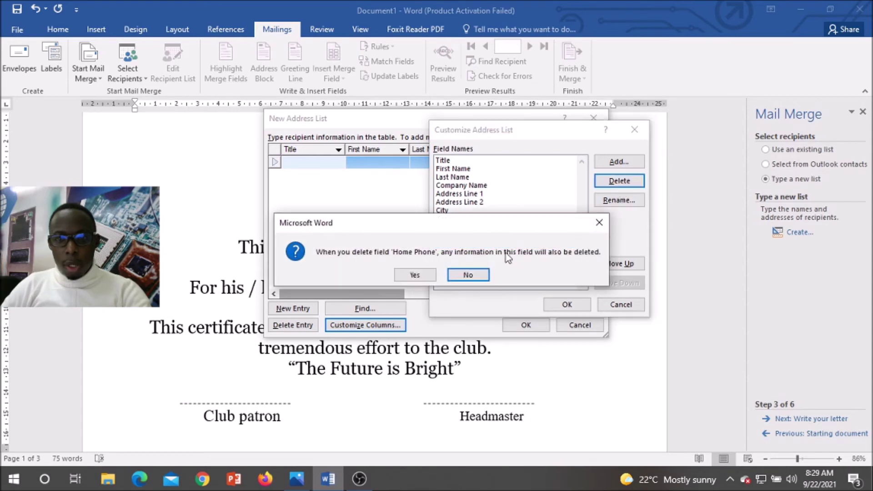
pyautogui.click(415, 275)
pyautogui.click(614, 182)
pyautogui.click(416, 275)
pyautogui.click(614, 181)
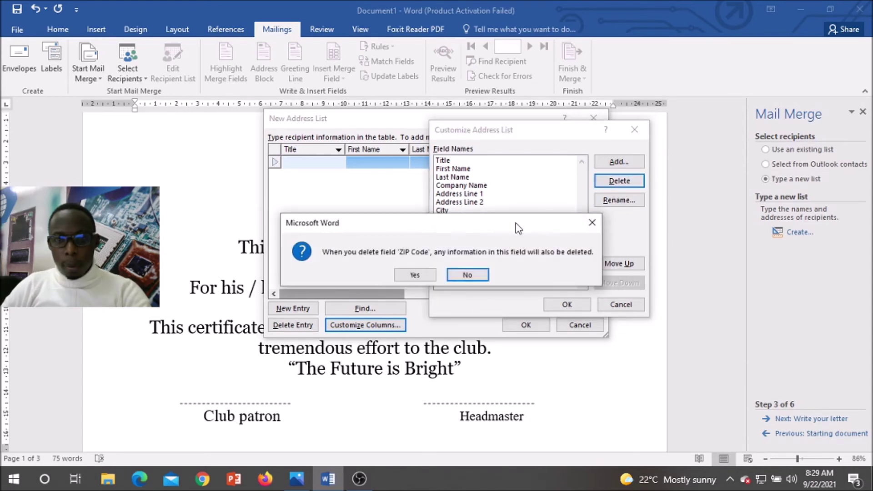
pyautogui.click(415, 276)
pyautogui.click(604, 184)
pyautogui.click(418, 275)
pyautogui.click(605, 183)
pyautogui.click(418, 275)
pyautogui.click(617, 183)
pyautogui.click(419, 276)
pyautogui.click(614, 183)
pyautogui.click(418, 276)
pyautogui.click(415, 275)
pyautogui.click(614, 182)
pyautogui.click(415, 275)
# Step: Place Title after First Name, rename them Name and Post, and apply the columns
pyautogui.press('Up')
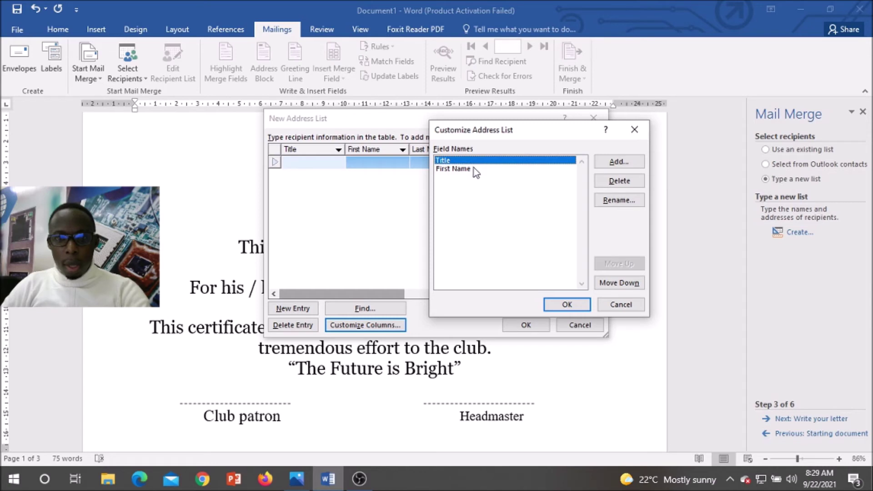
pyautogui.click(617, 284)
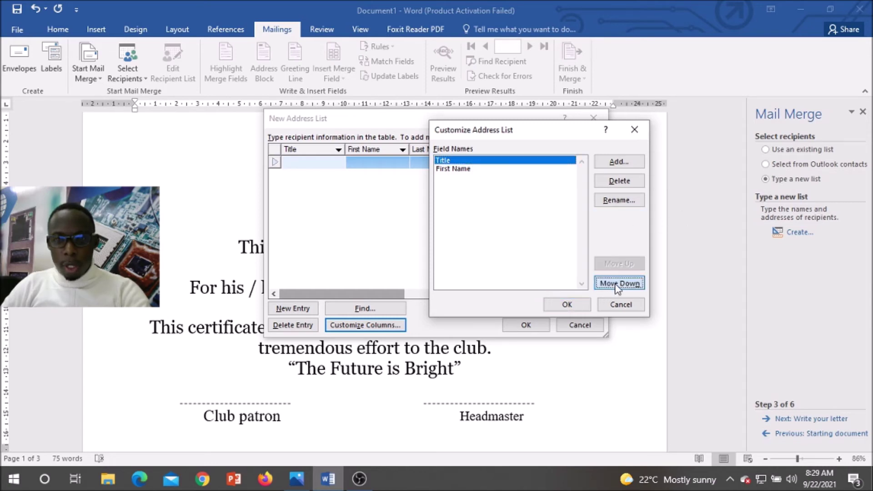
pyautogui.click(457, 162)
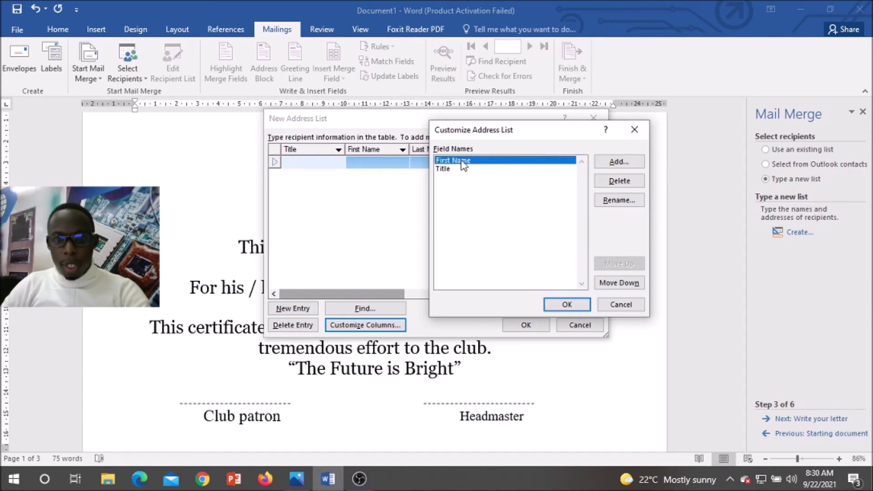
pyautogui.click(621, 201)
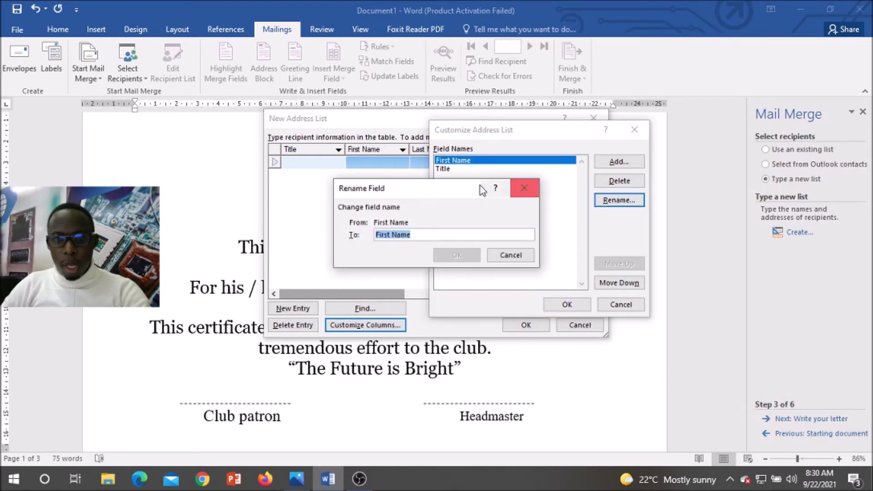
pyautogui.click(391, 233)
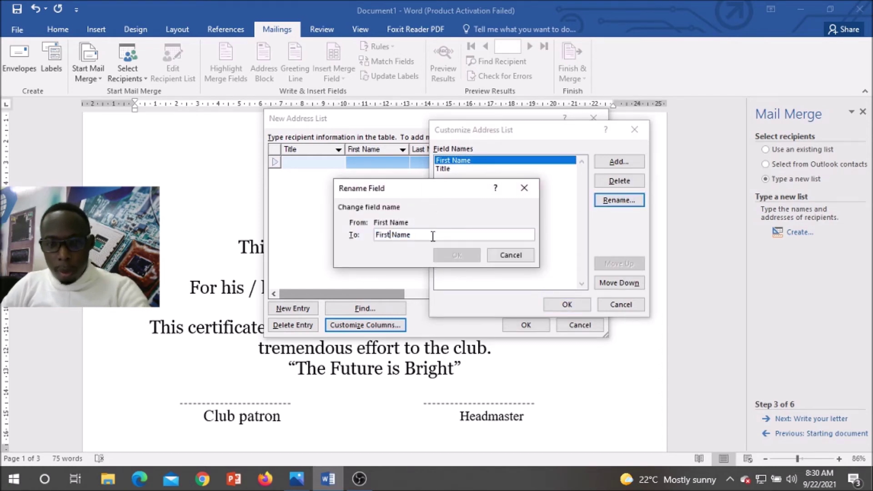
pyautogui.press('BackSpace')
pyautogui.press('BackSpace')
pyautogui.press('BackSpace')
pyautogui.press('BackSpace')
pyautogui.press('BackSpace')
pyautogui.press('BackSpace')
pyautogui.click(454, 253)
pyautogui.click(476, 171)
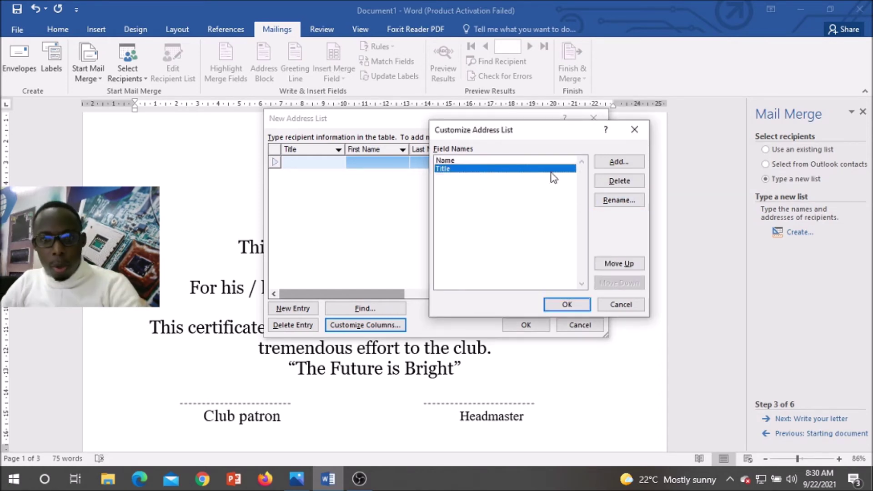
pyautogui.click(627, 204)
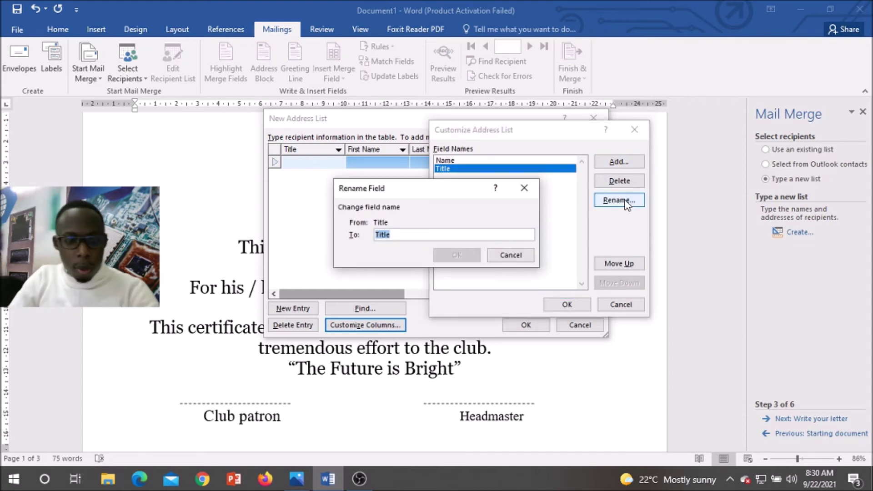
pyautogui.write('Post')
pyautogui.click(454, 256)
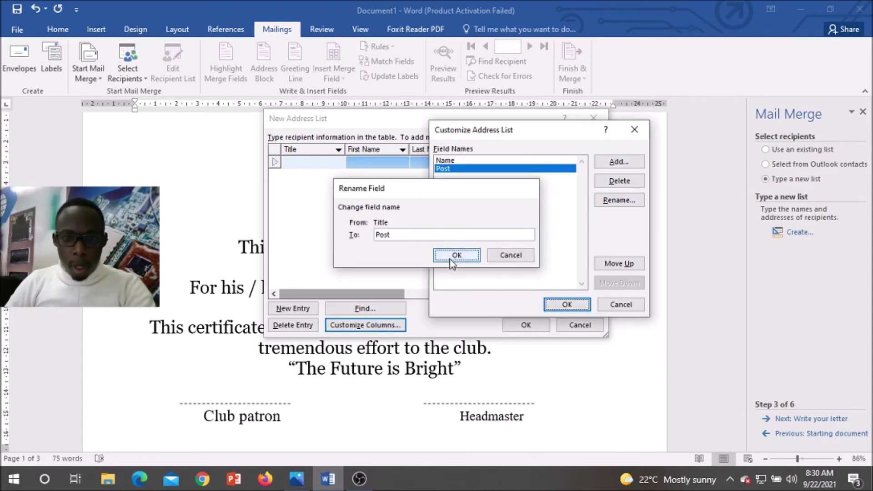
pyautogui.click(567, 304)
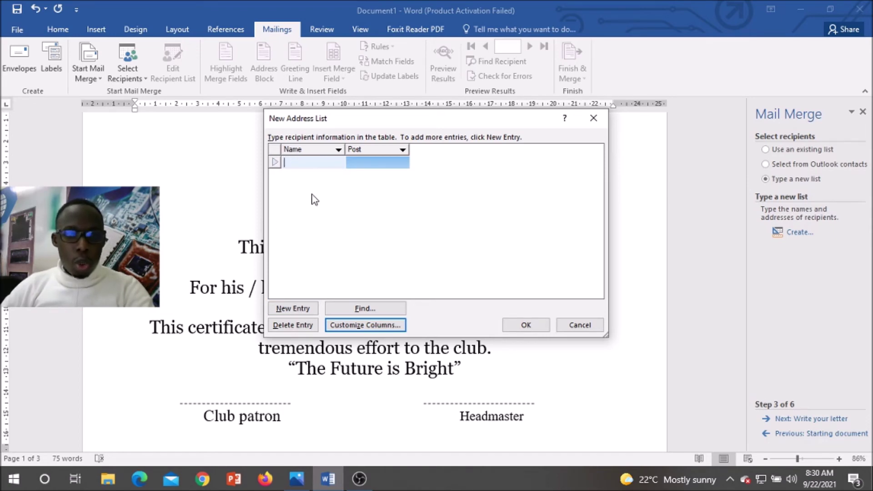
# Step: Enter the first three members' names with posts Chairperson, Vice Chairperson and Treasure
pyautogui.moveTo(379, 123); pyautogui.dragTo(510, 172)
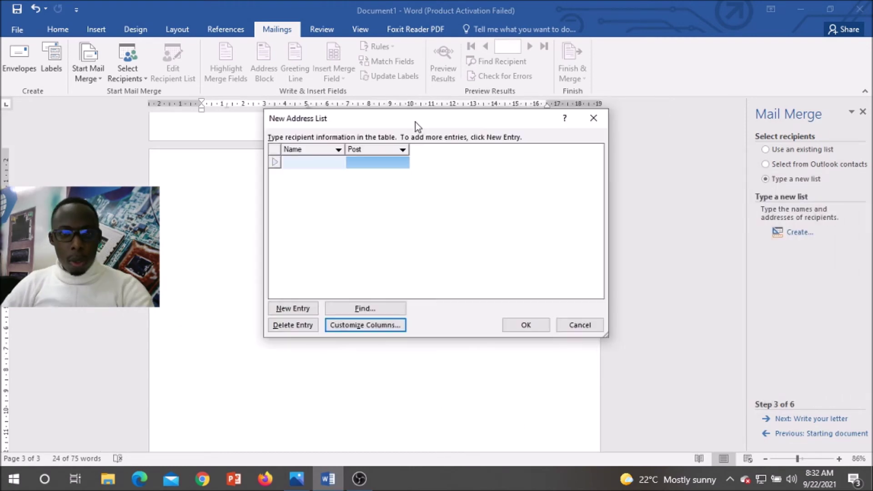
pyautogui.moveTo(415, 125); pyautogui.dragTo(629, 144)
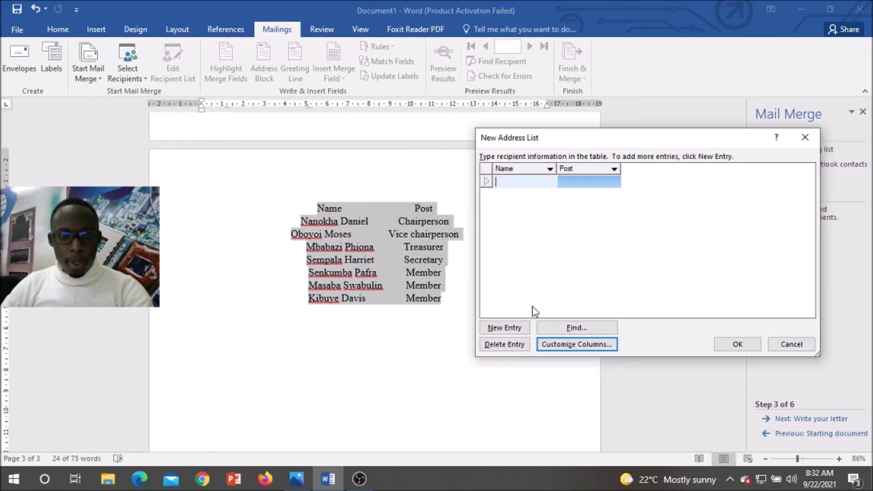
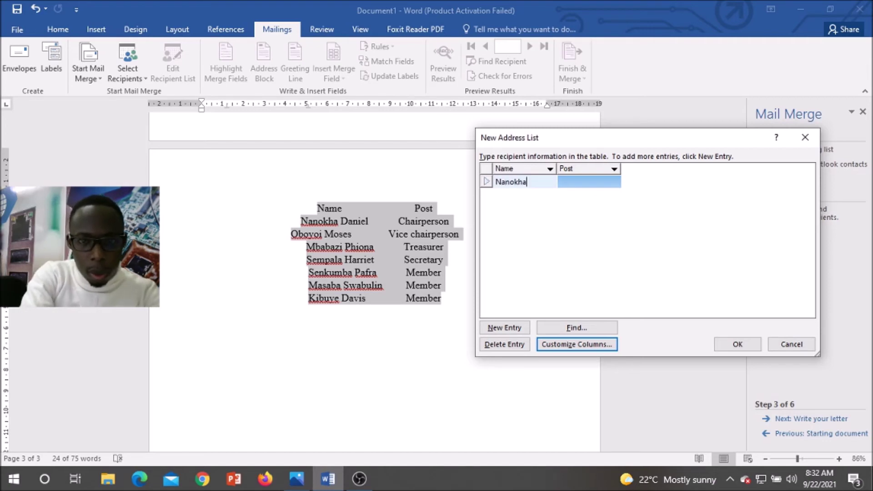
pyautogui.click(520, 183)
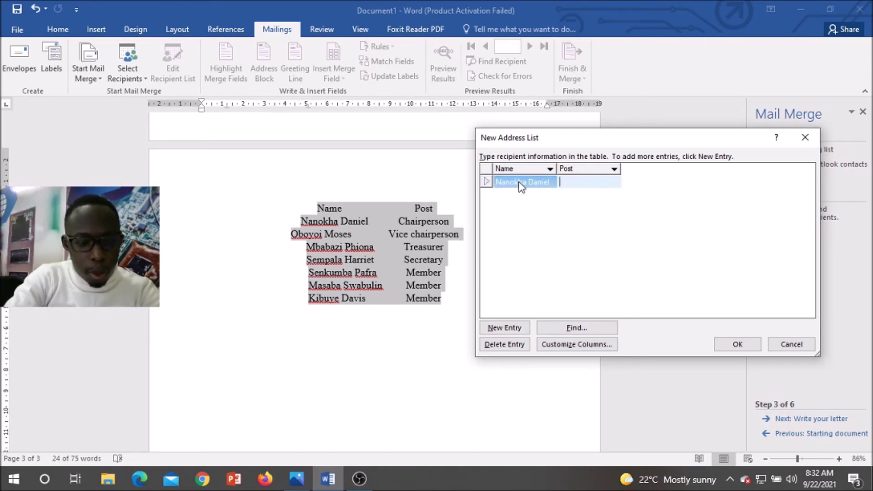
pyautogui.write('Chairperson')
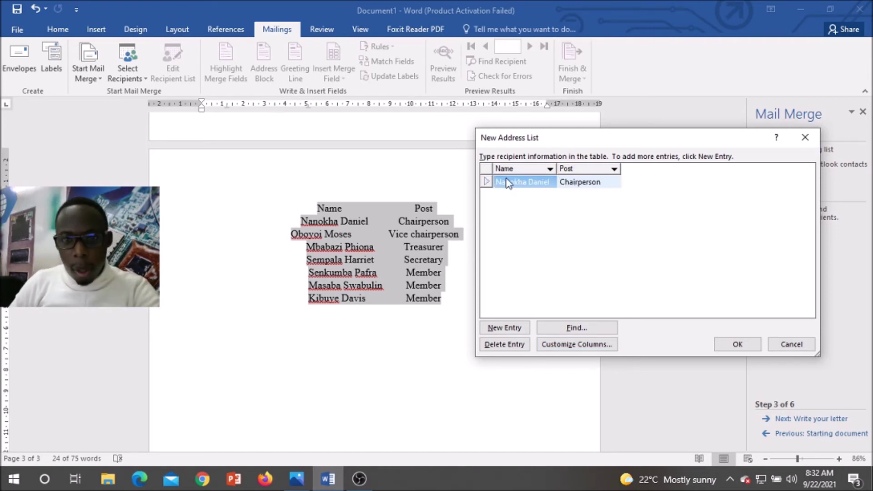
pyautogui.click(505, 327)
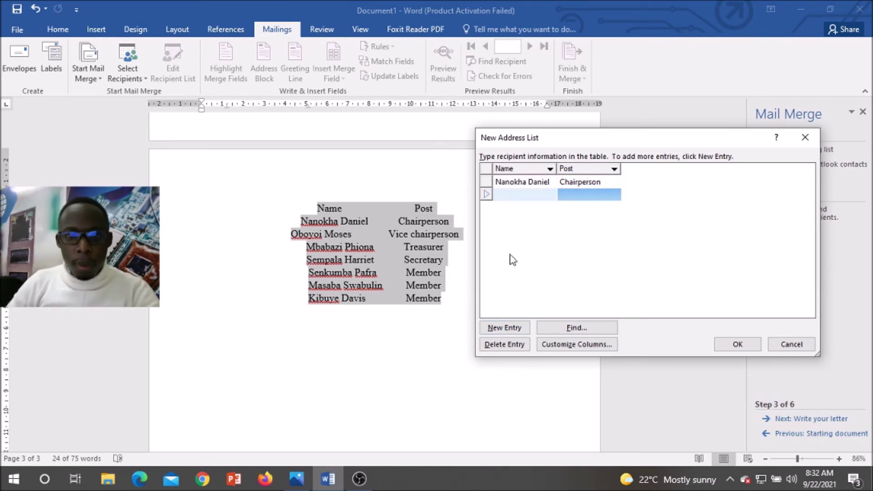
pyautogui.press('Tab')
pyautogui.write('Vice Chairperson')
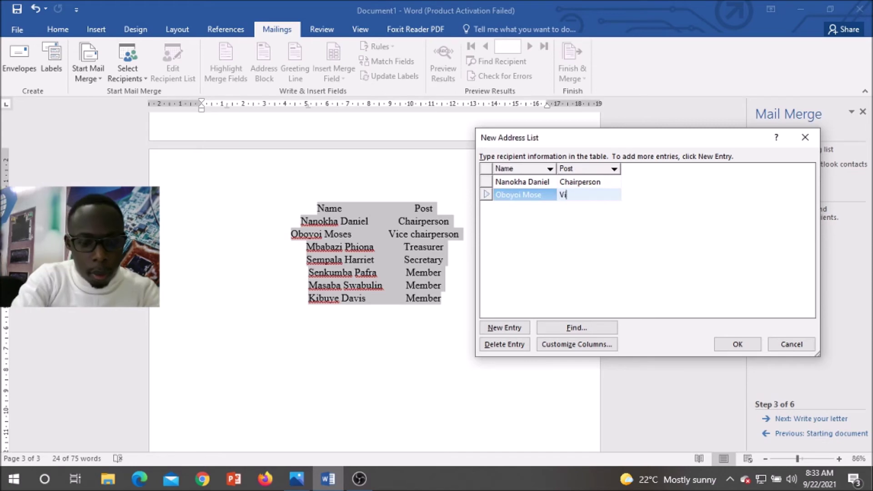
pyautogui.click(505, 328)
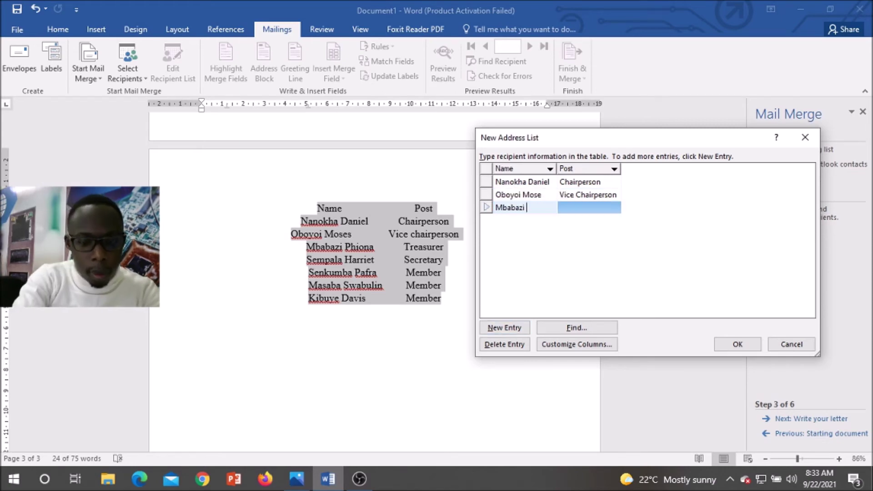
pyautogui.press('Tab')
pyautogui.write('Treasure')
# Step: Add four more members' names with posts Secretary, Member, Member and Mem
pyautogui.hotkey('alt', 'n')
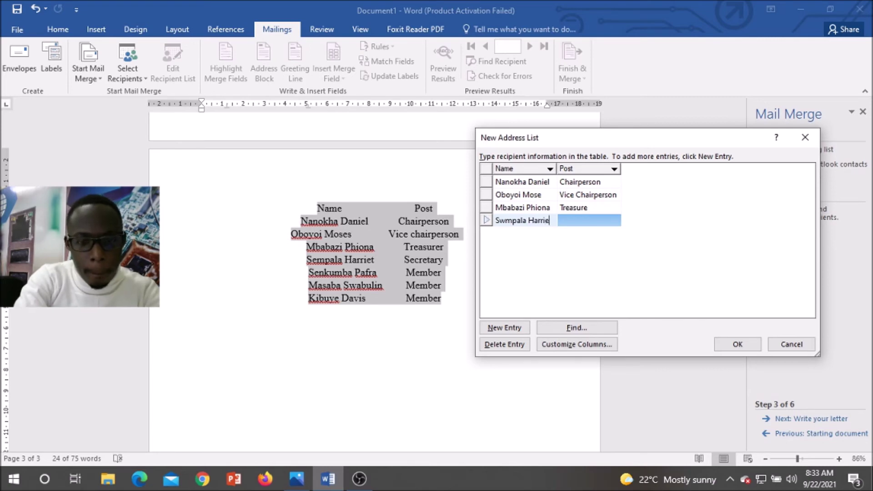
pyautogui.press('Tab')
pyautogui.write('Secretary')
pyautogui.click(504, 328)
pyautogui.press('Tab')
pyautogui.write('Member')
pyautogui.click(513, 332)
pyautogui.press('Tab')
pyautogui.write('Member')
pyautogui.click(516, 335)
pyautogui.press('Tab')
pyautogui.write('Mem')
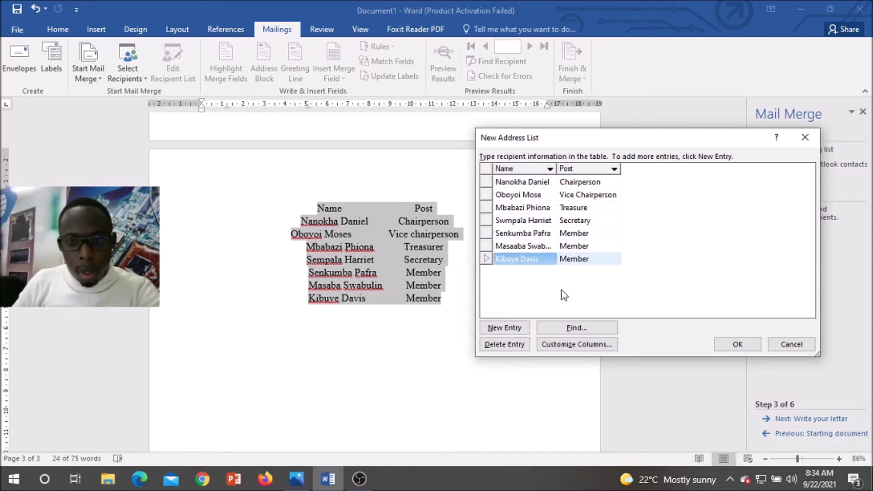
# Step: Add the eighth member's name with the post edited to Executive Adviser Finance
pyautogui.click(511, 334)
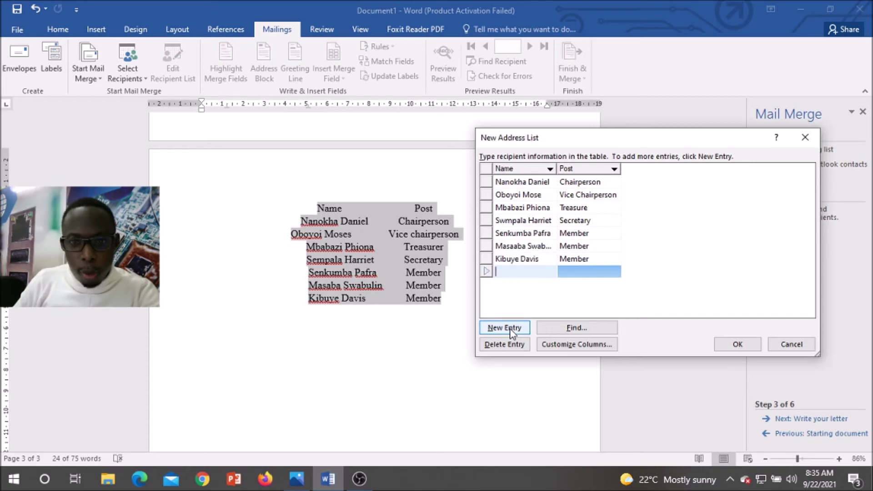
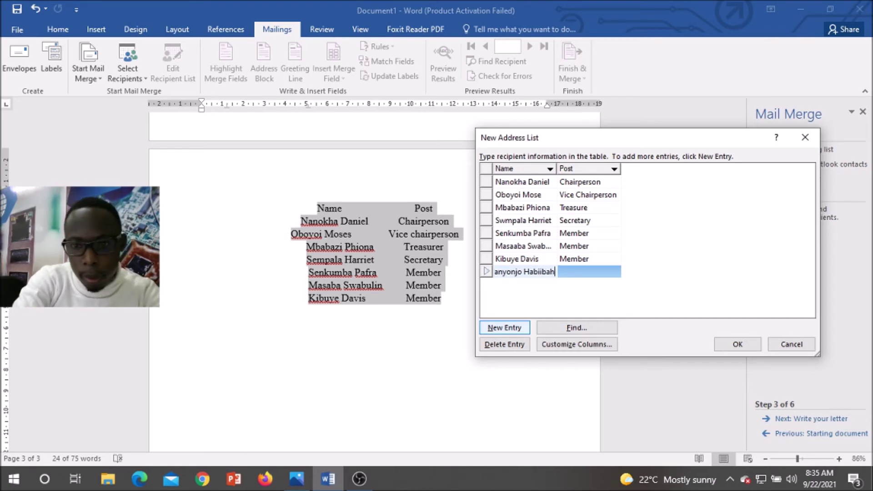
pyautogui.click(576, 273)
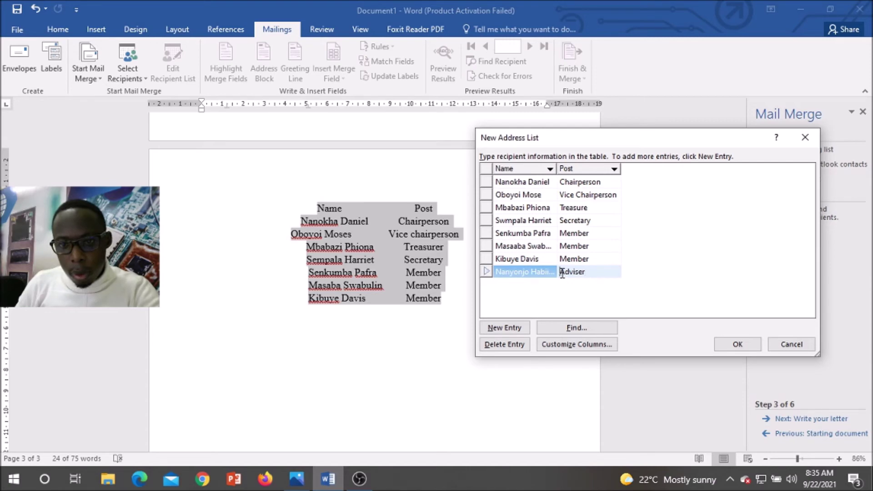
pyautogui.write('Executive')
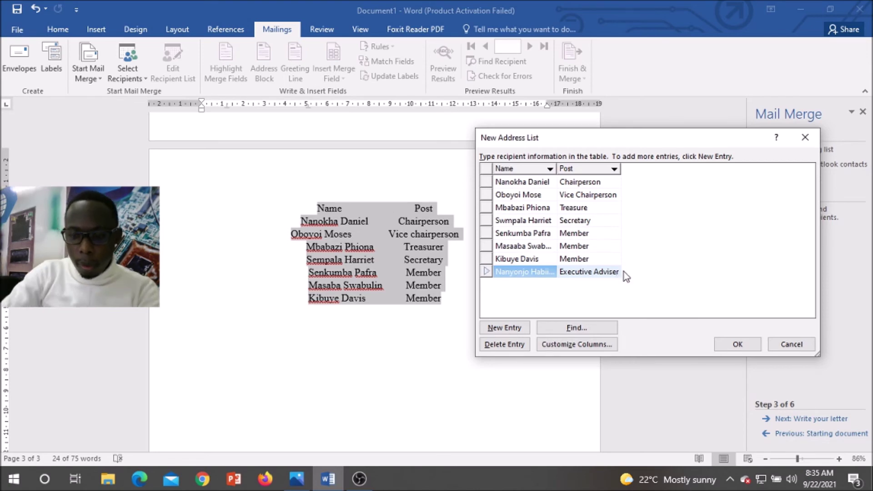
pyautogui.press('End')
pyautogui.write('Fina')
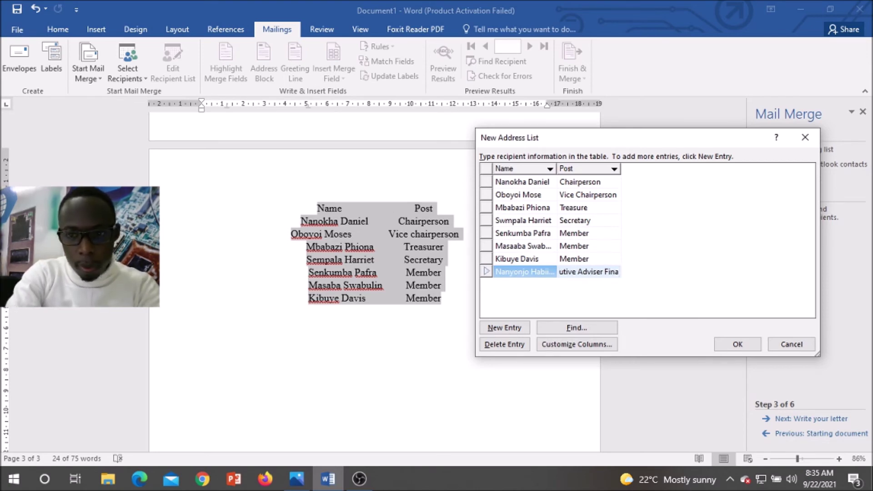
pyautogui.write('nce')
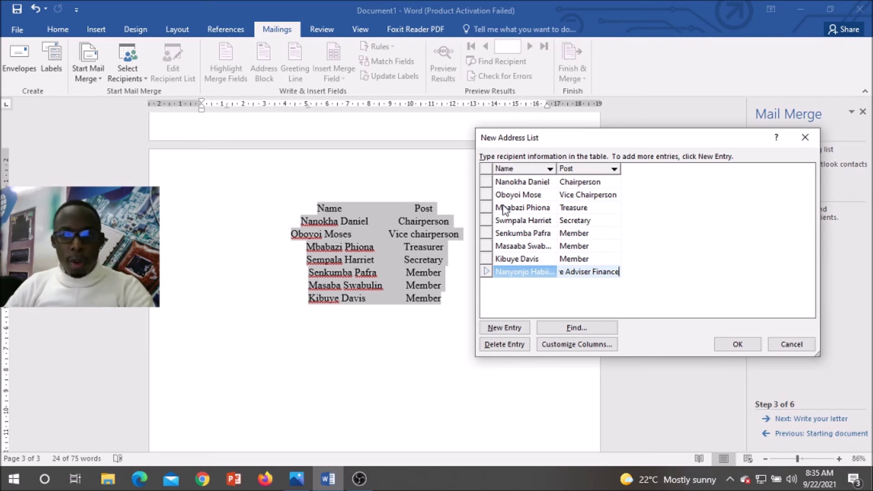
# Step: Save the recipient list as 'Club Posts' in the Desktop's Y10 practical folder
pyautogui.click(738, 344)
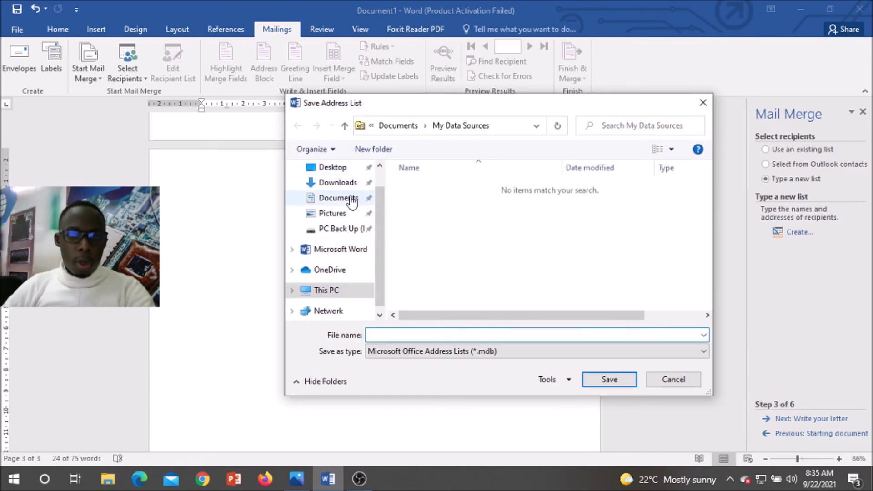
pyautogui.click(337, 169)
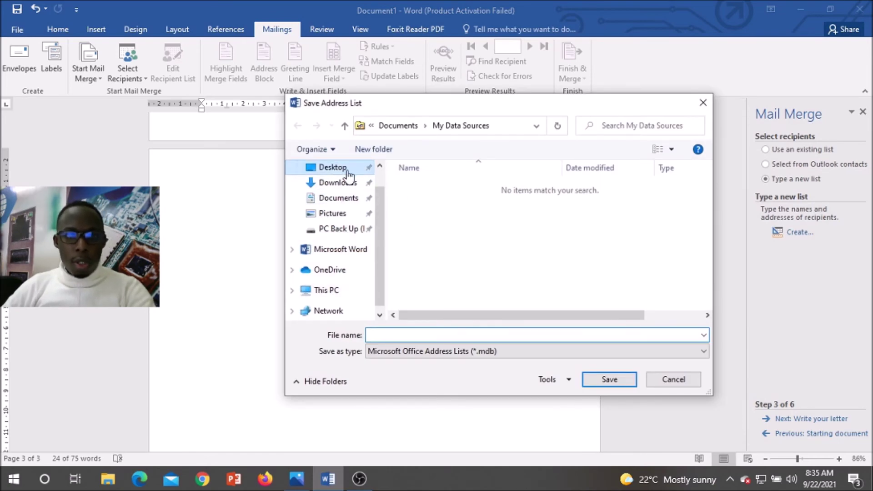
pyautogui.scroll(-1, 439, 263)
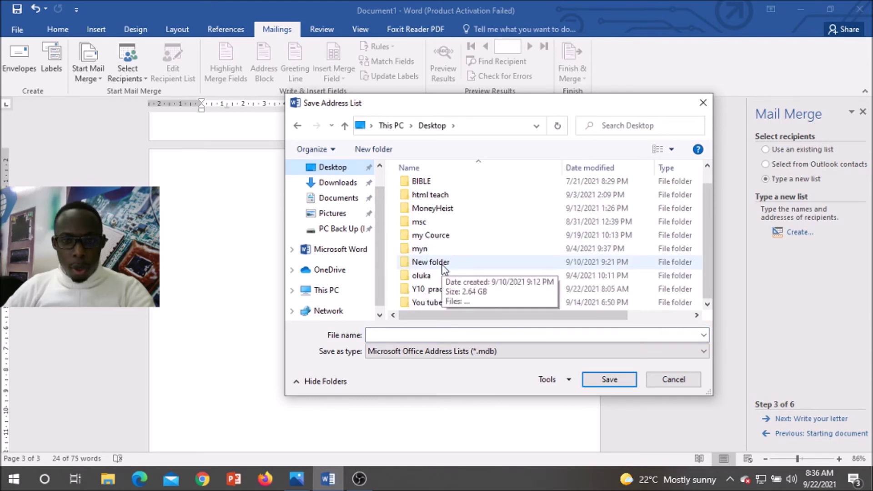
pyautogui.doubleClick(440, 290)
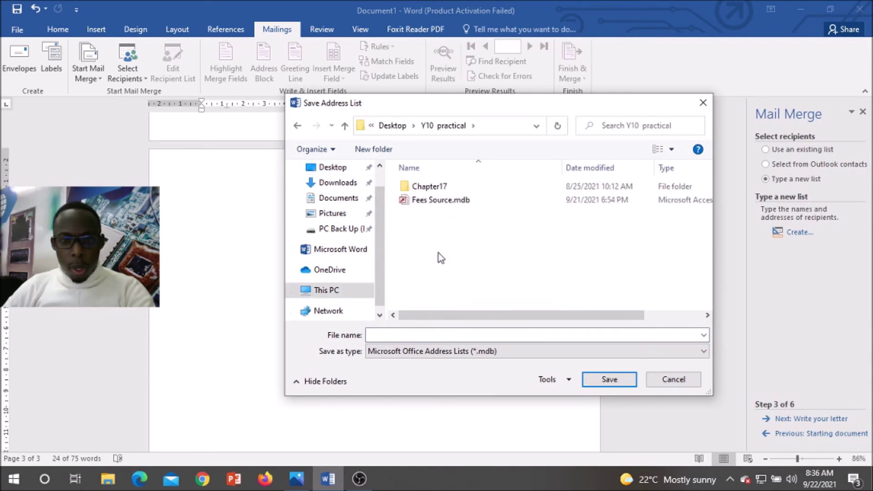
pyautogui.click(452, 335)
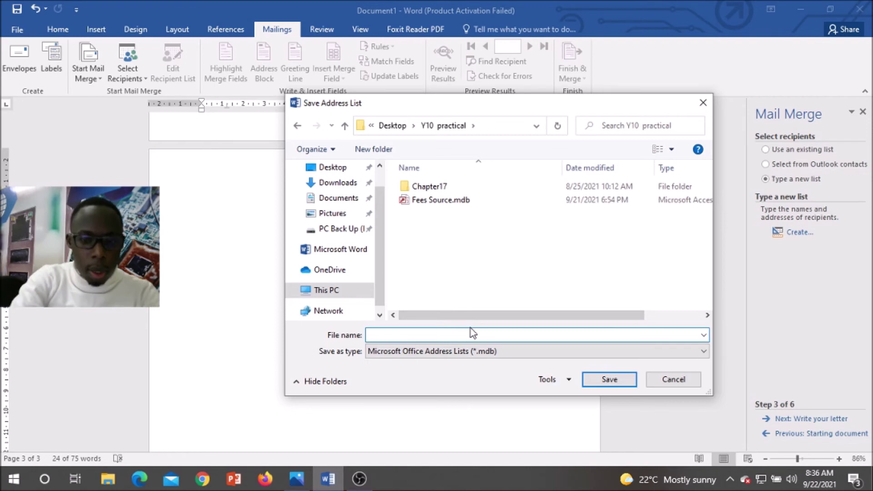
pyautogui.write('Clu')
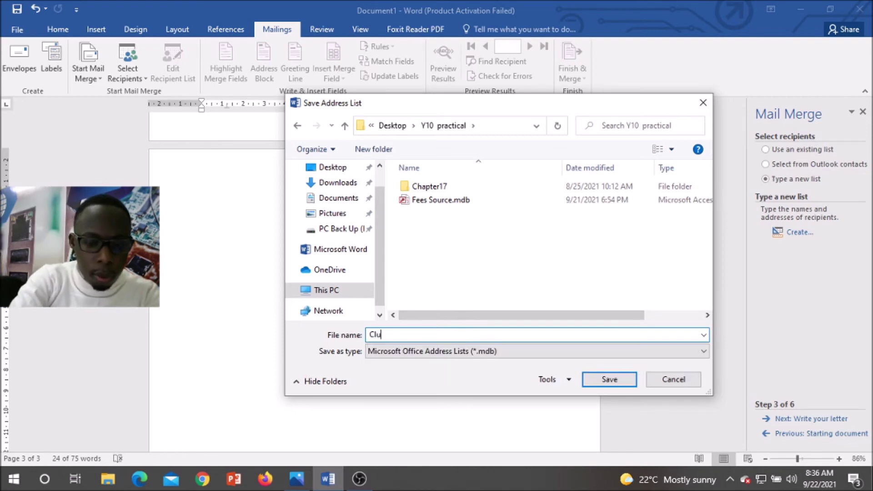
pyautogui.write('b Posts')
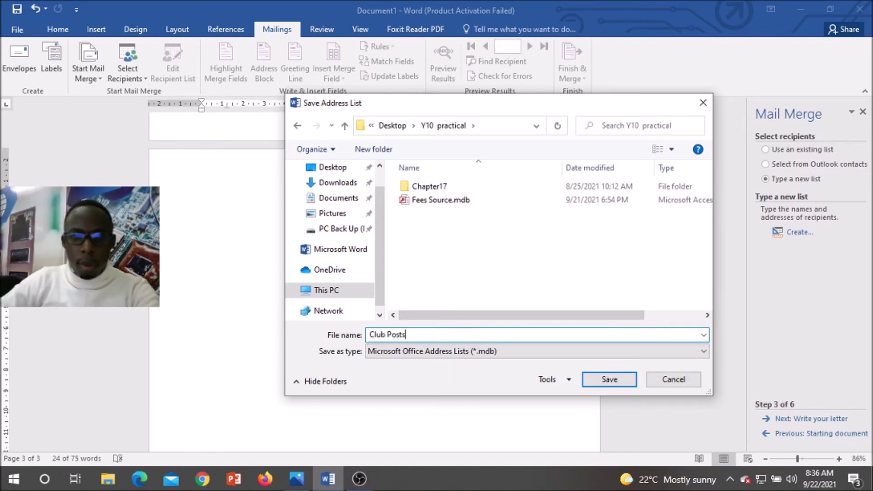
pyautogui.click(609, 380)
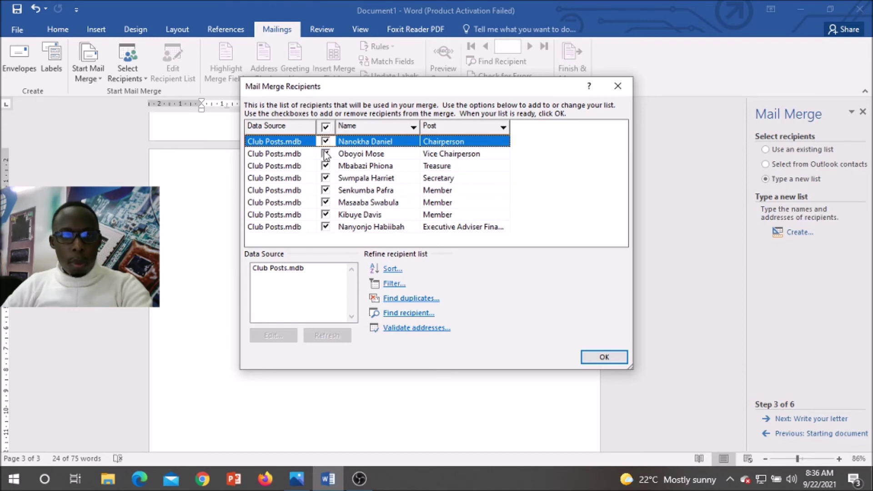
# Step: Accept the recipients, put the cursor in the dotted name-line box, and open More items at step 4
pyautogui.click(604, 358)
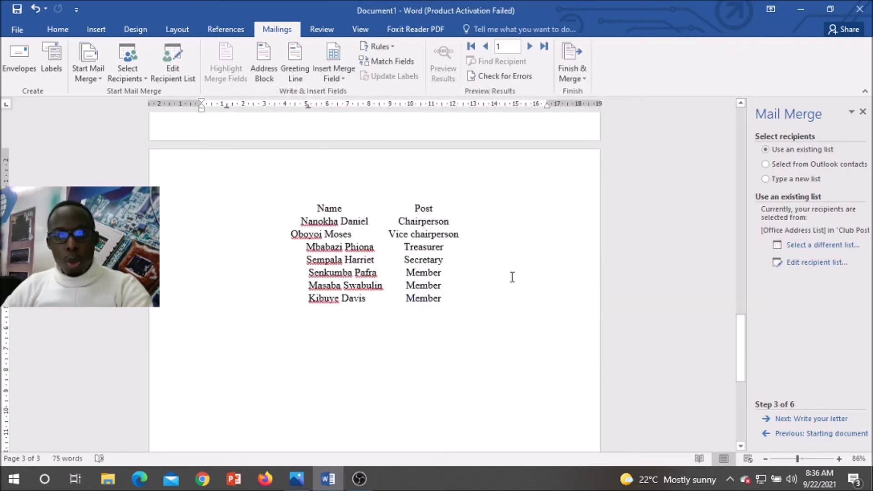
pyautogui.scroll(10, 487, 314)
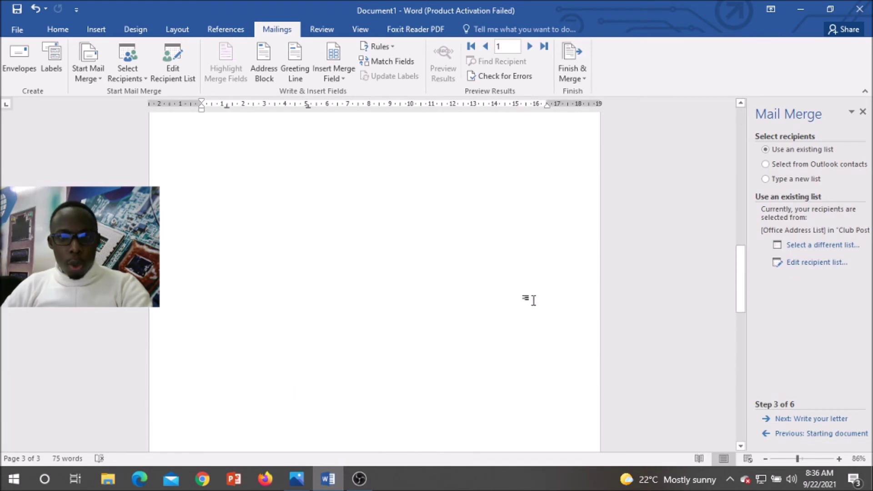
pyautogui.scroll(10, 541, 293)
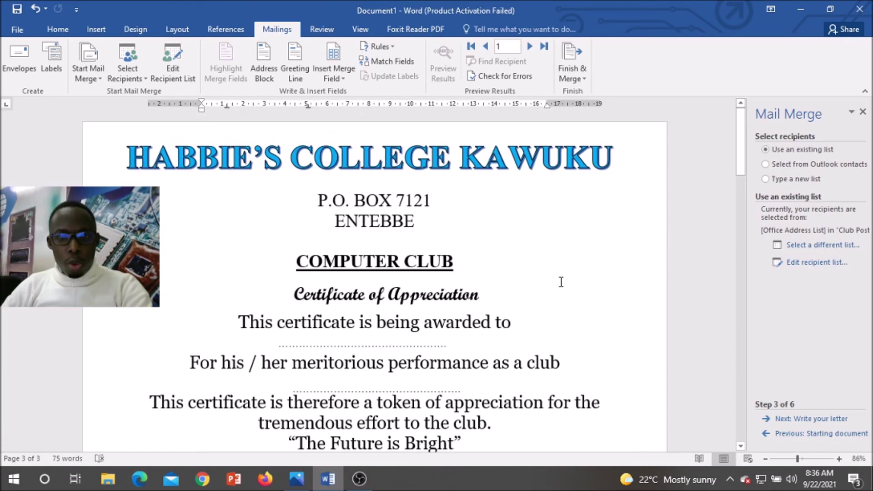
pyautogui.click(561, 282)
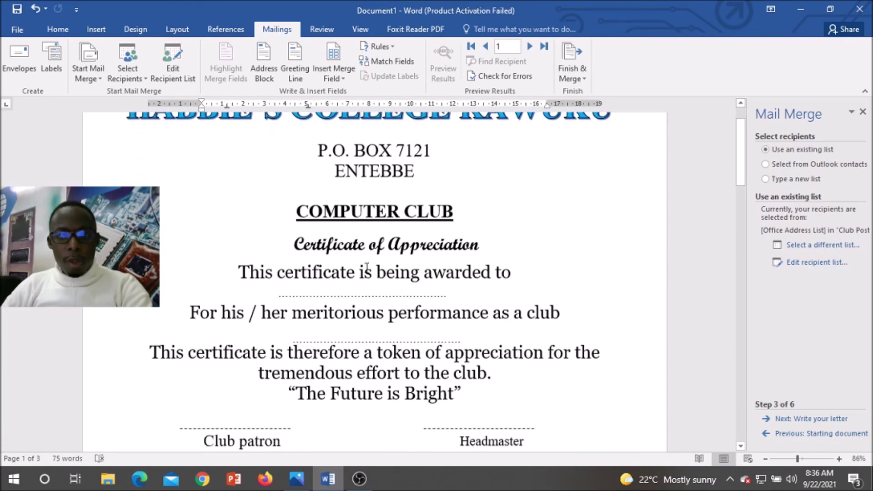
pyautogui.click(346, 293)
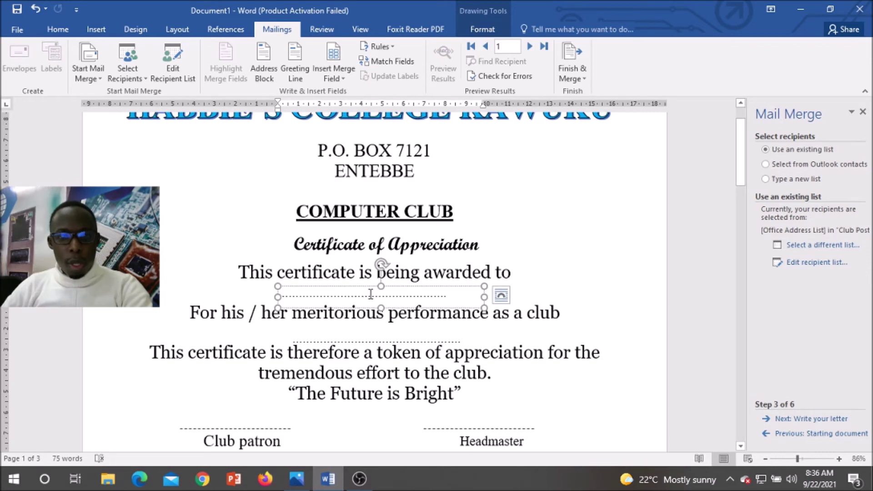
pyautogui.click(372, 294)
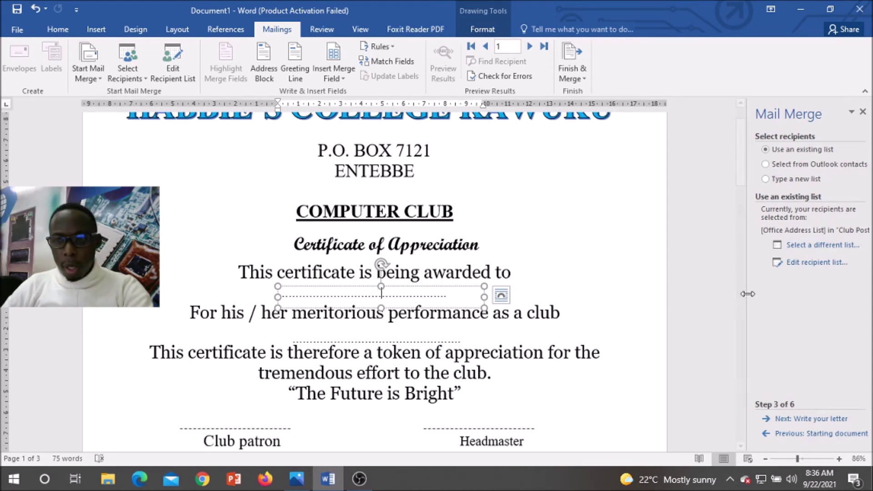
pyautogui.click(809, 419)
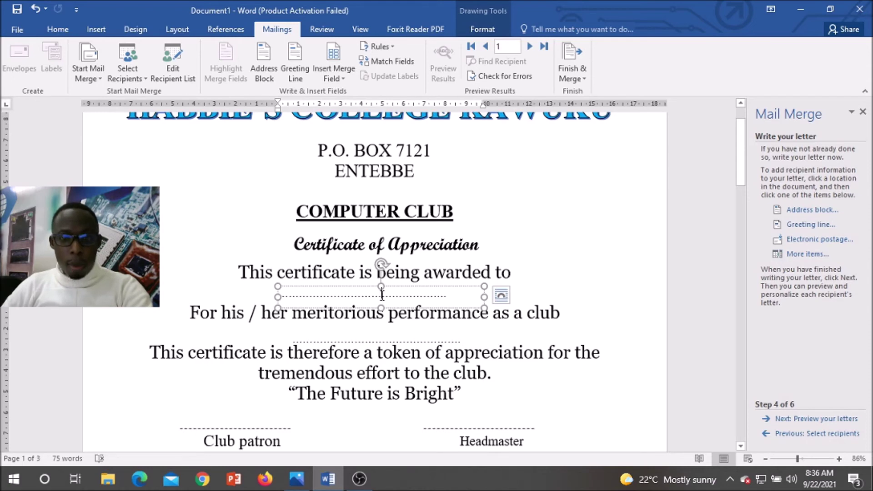
pyautogui.click(805, 258)
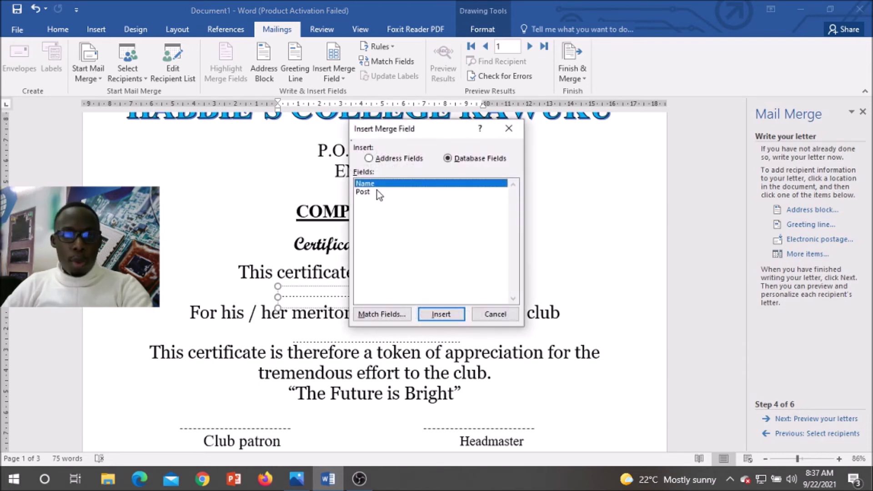
# Step: Insert the «Name» field into the first dotted-line box and remove one dot
pyautogui.click(447, 318)
pyautogui.click(495, 314)
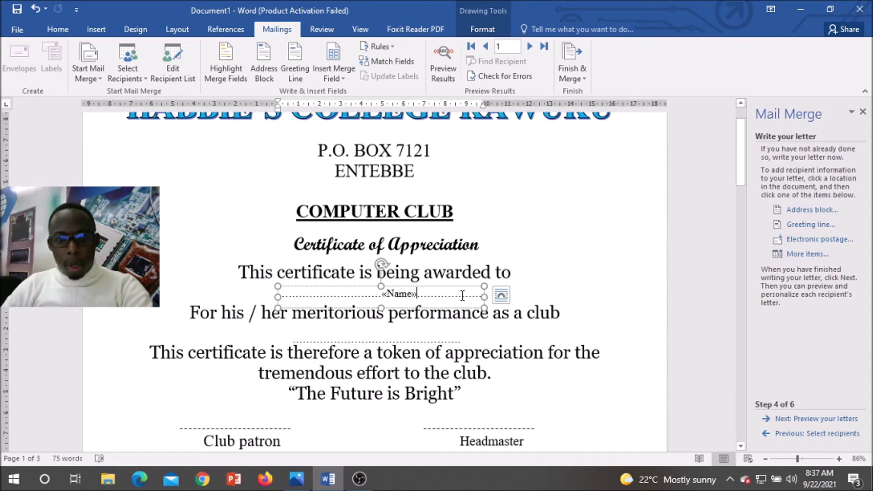
pyautogui.press('BackSpace')
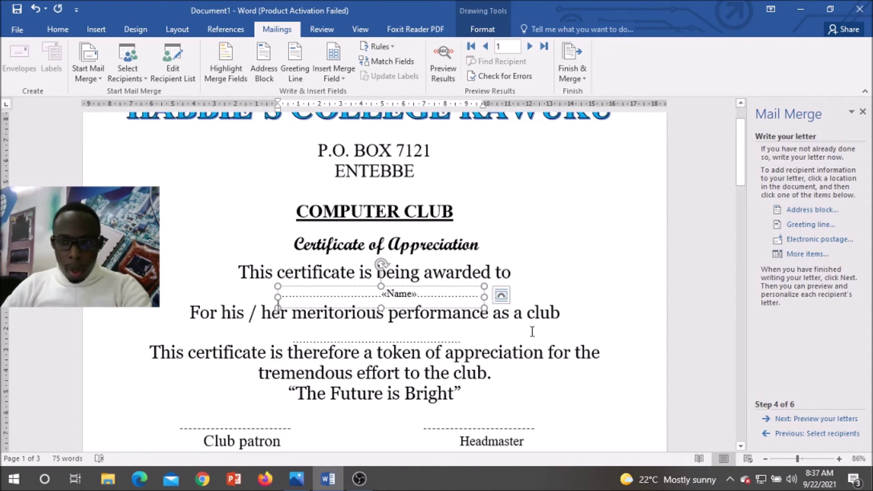
# Step: Nudge the lower dotted-line box up and insert the «Post» field into it
pyautogui.scroll(-1, 551, 326)
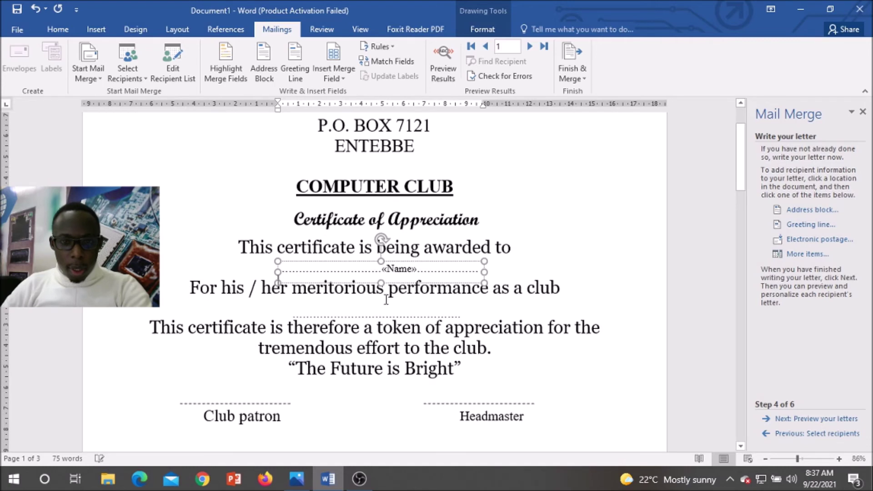
pyautogui.click(367, 315)
pyautogui.moveTo(373, 309); pyautogui.dragTo(373, 303)
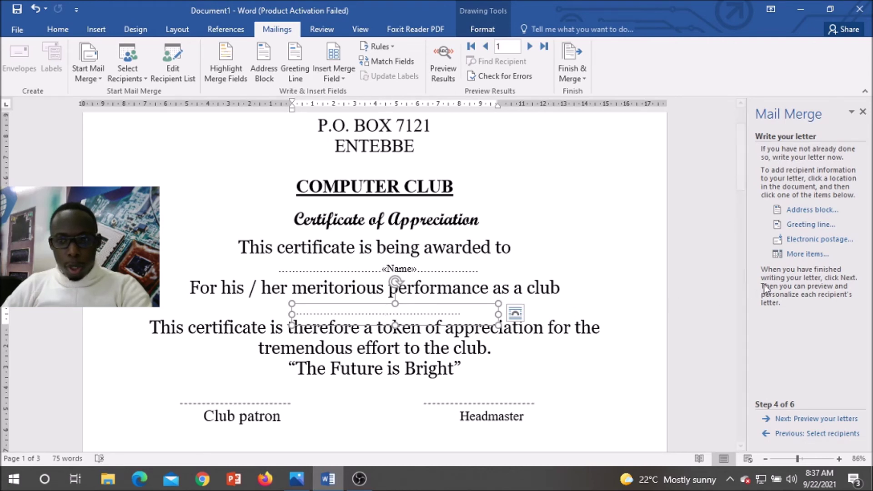
pyautogui.click(800, 257)
pyautogui.click(366, 192)
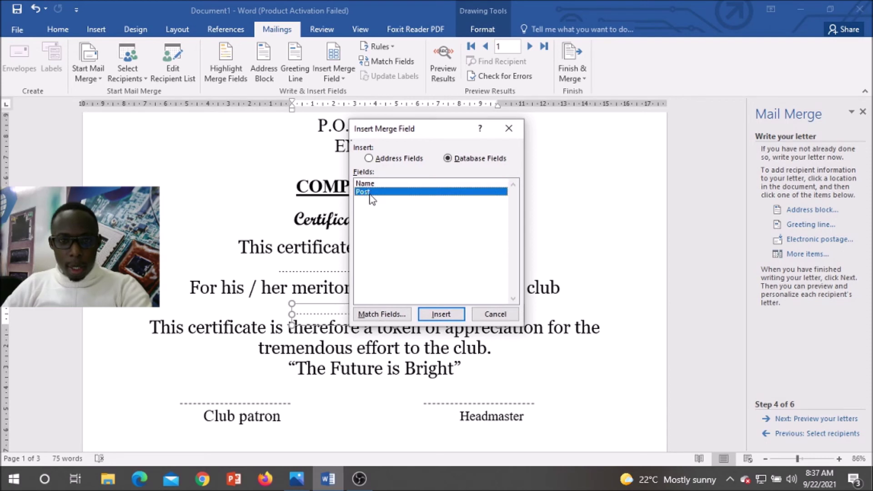
pyautogui.click(441, 315)
pyautogui.click(489, 314)
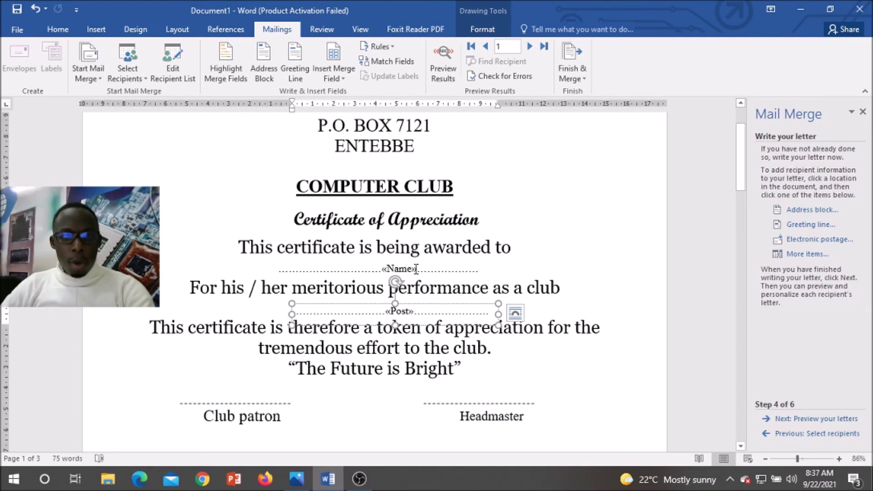
pyautogui.moveTo(416, 268); pyautogui.dragTo(379, 271)
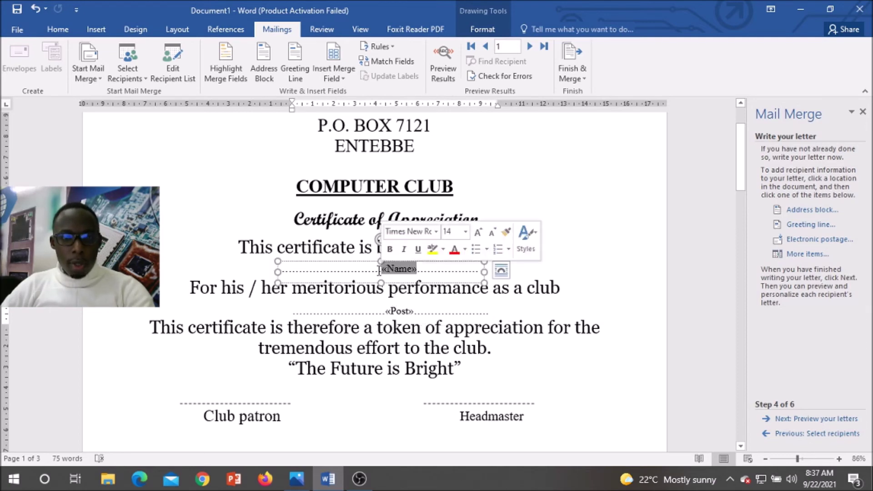
# Step: Format the «Name» field as 18 pt red Algerian
pyautogui.click(57, 29)
pyautogui.click(173, 52)
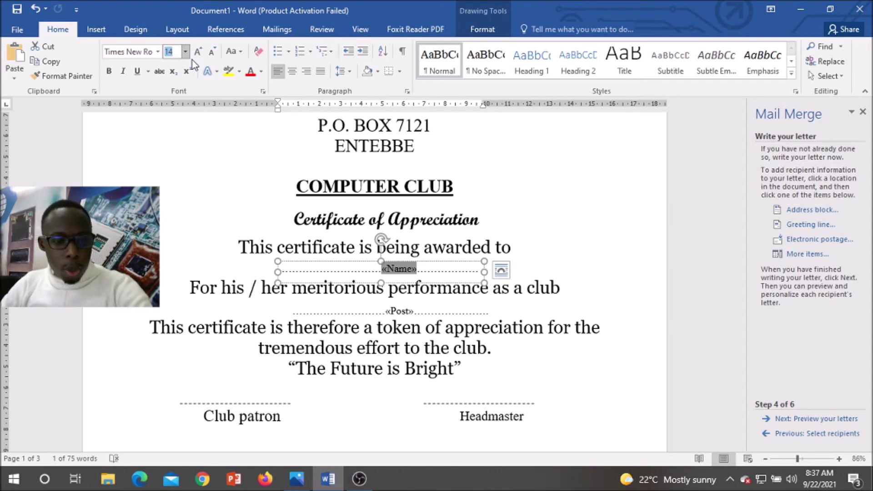
pyautogui.write('18')
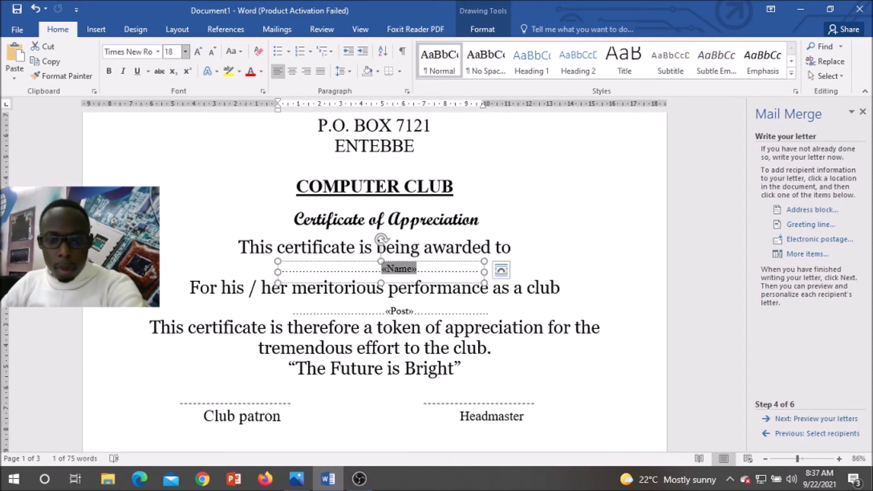
pyautogui.press('Return')
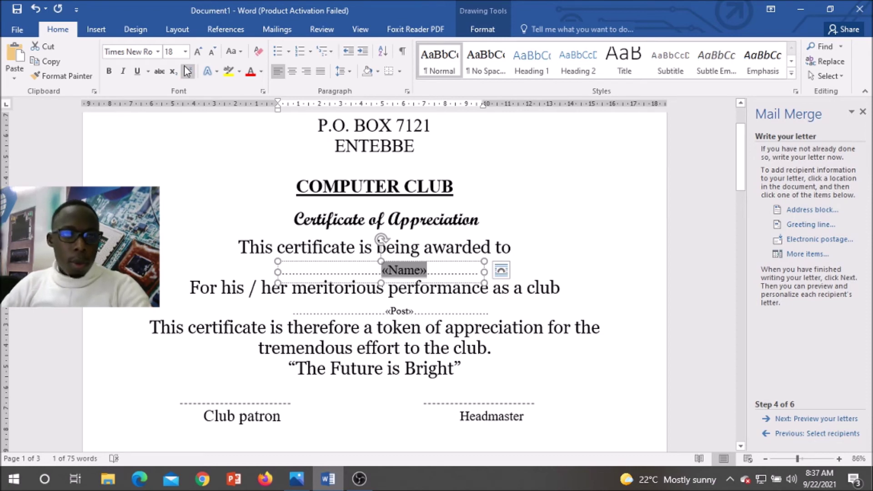
pyautogui.click(252, 75)
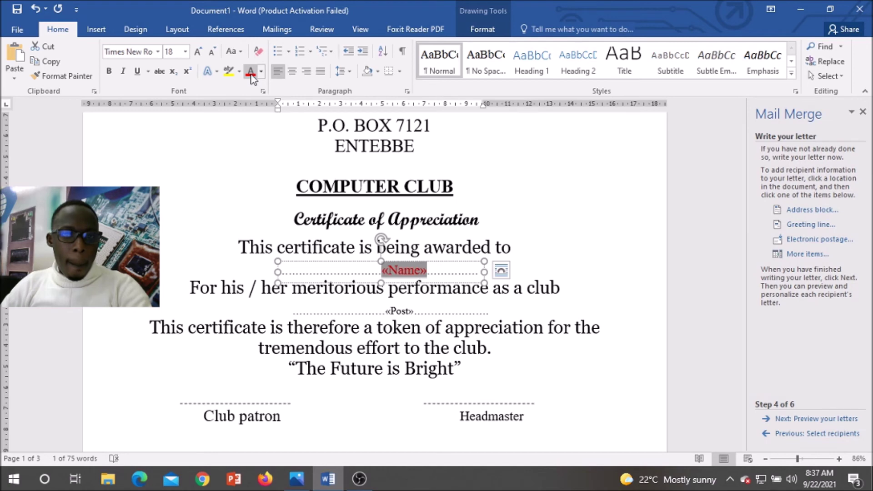
pyautogui.click(147, 54)
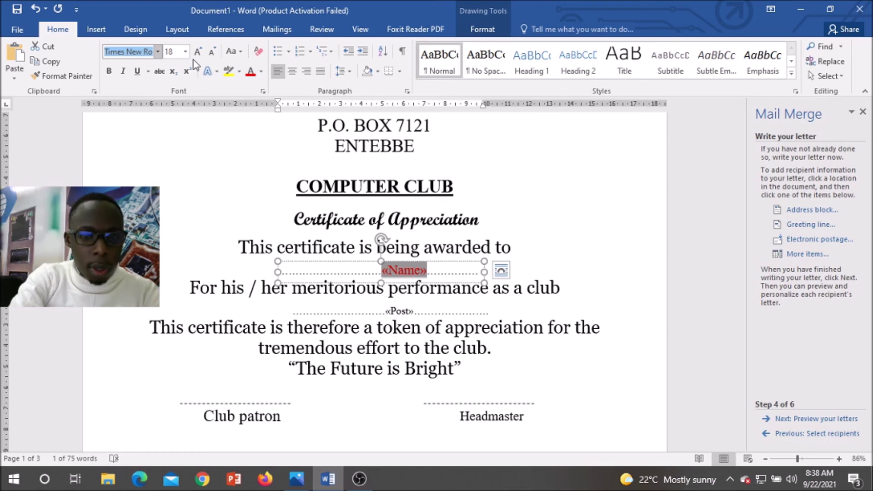
pyautogui.write('Algerian')
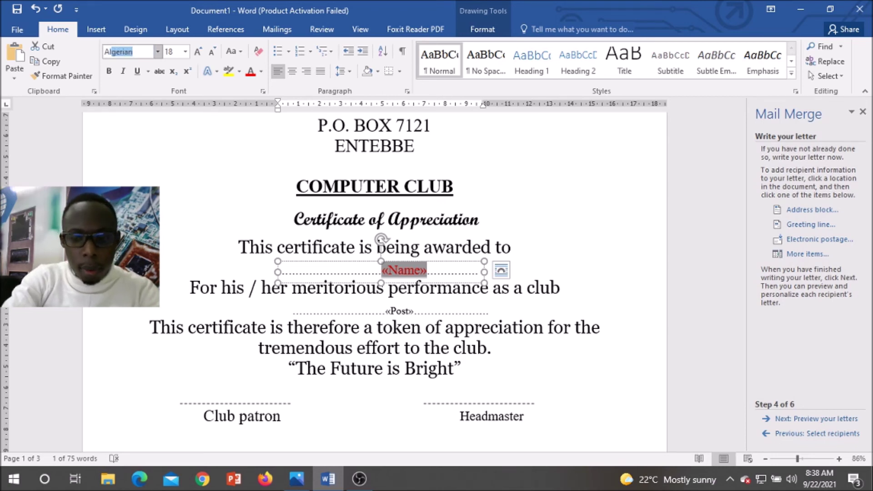
pyautogui.press('Return')
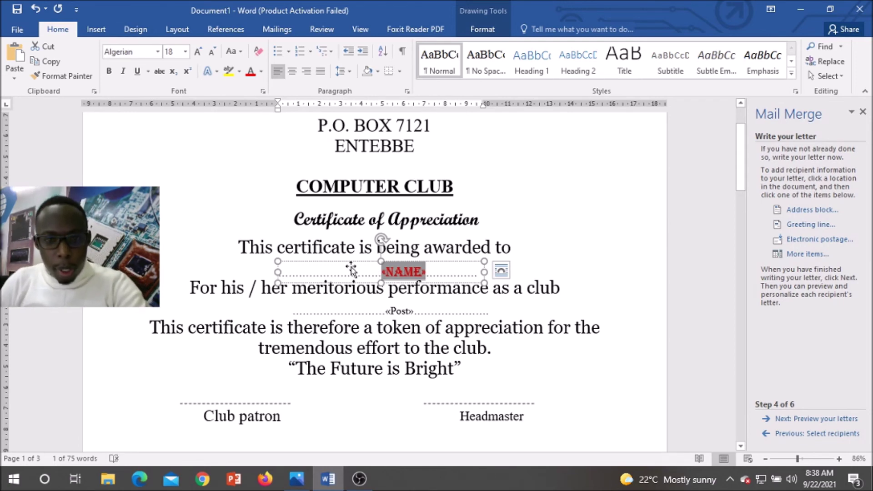
# Step: Give the «Post» field the same Algerian, 18 pt, red formatting
pyautogui.moveTo(417, 313); pyautogui.dragTo(385, 313)
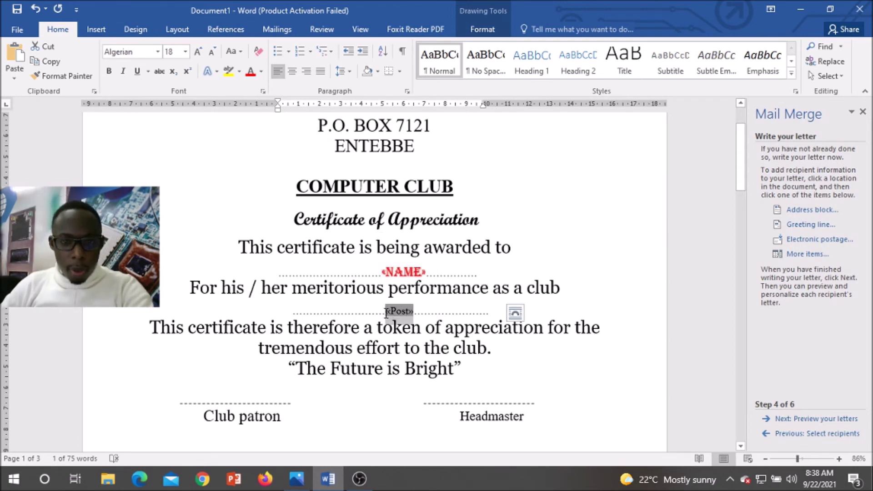
pyautogui.click(143, 52)
pyautogui.write('Algerian')
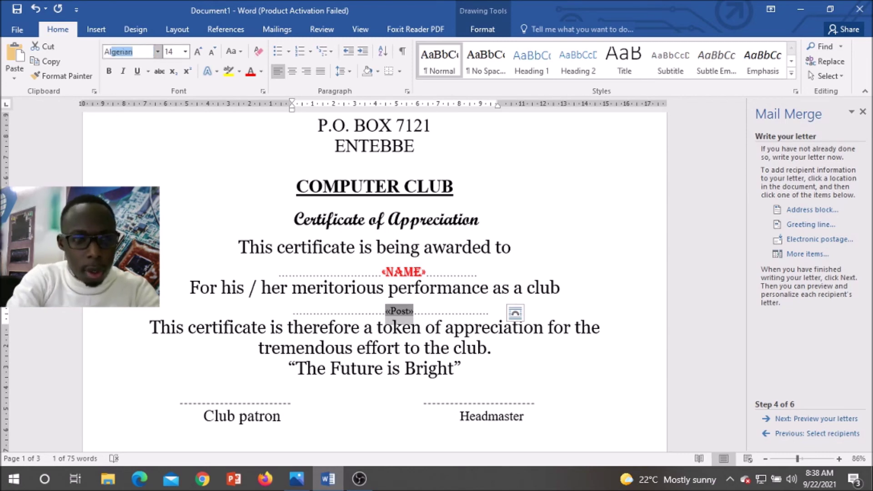
pyautogui.press('Return')
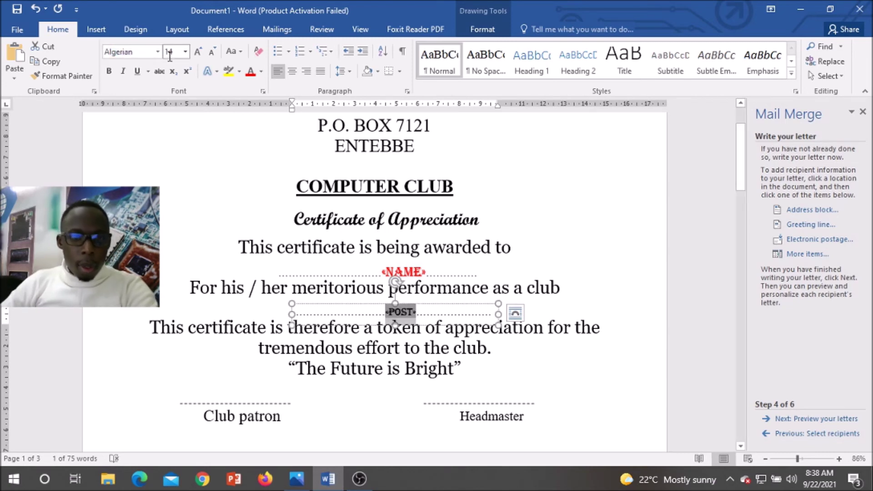
pyautogui.click(172, 52)
pyautogui.write('1')
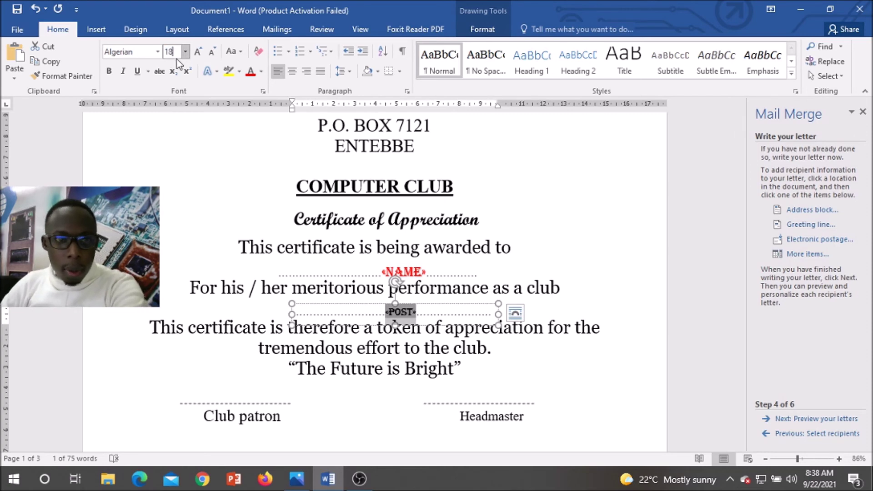
pyautogui.write('8')
pyautogui.press('Return')
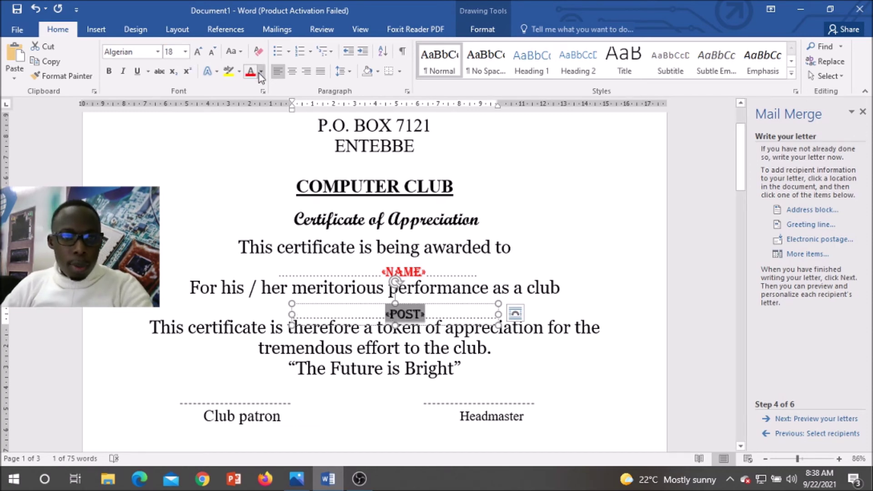
pyautogui.click(250, 72)
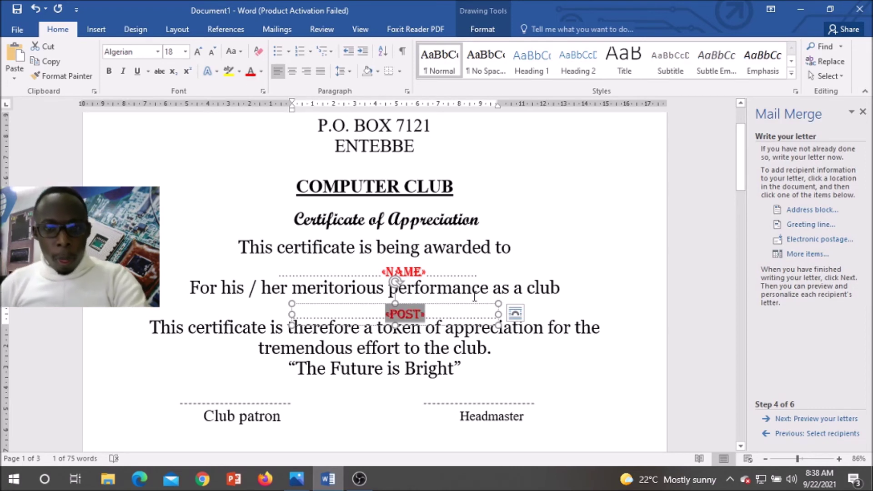
# Step: Widen the NAME box to fit and nudge the POST and NAME boxes up slightly
pyautogui.click(435, 273)
pyautogui.click(452, 271)
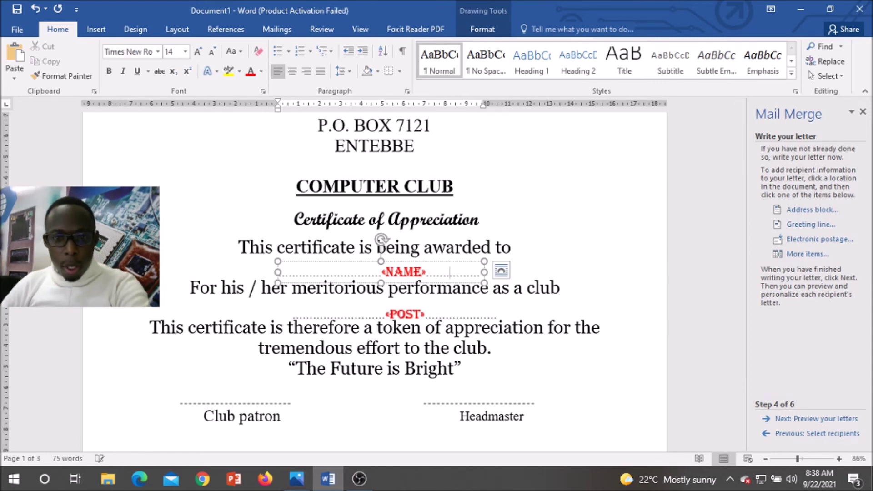
pyautogui.moveTo(484, 272); pyautogui.dragTo(521, 271)
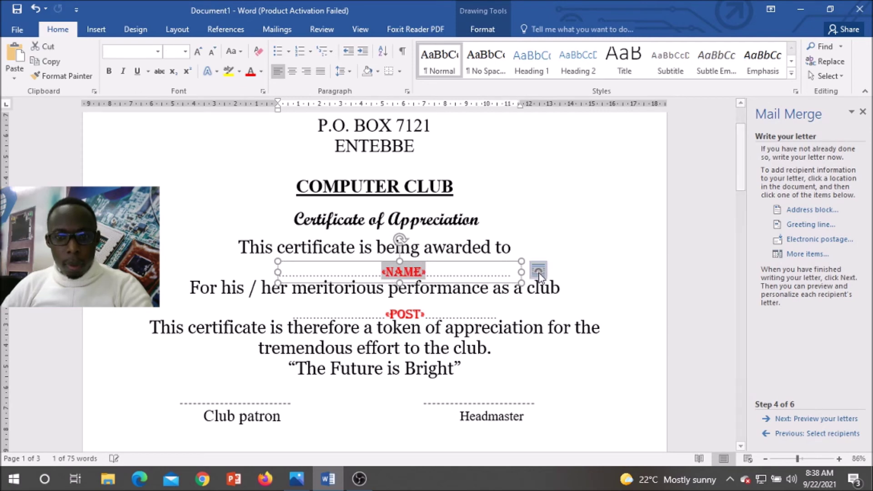
pyautogui.click(422, 318)
pyautogui.moveTo(444, 306); pyautogui.dragTo(445, 300)
pyautogui.click(445, 262)
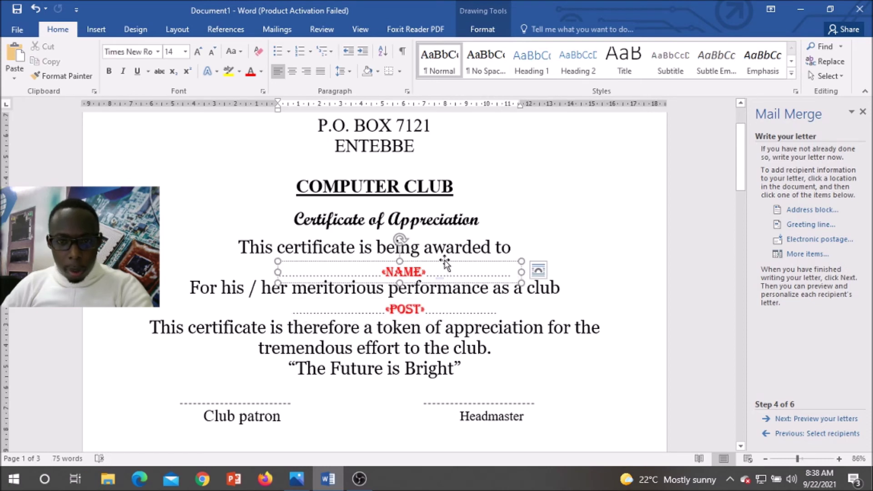
pyautogui.moveTo(446, 263); pyautogui.dragTo(444, 258)
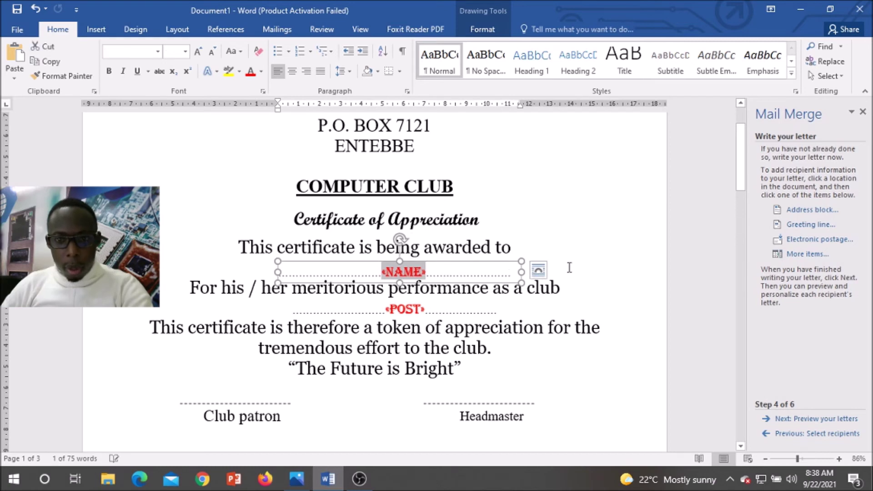
pyautogui.click(617, 306)
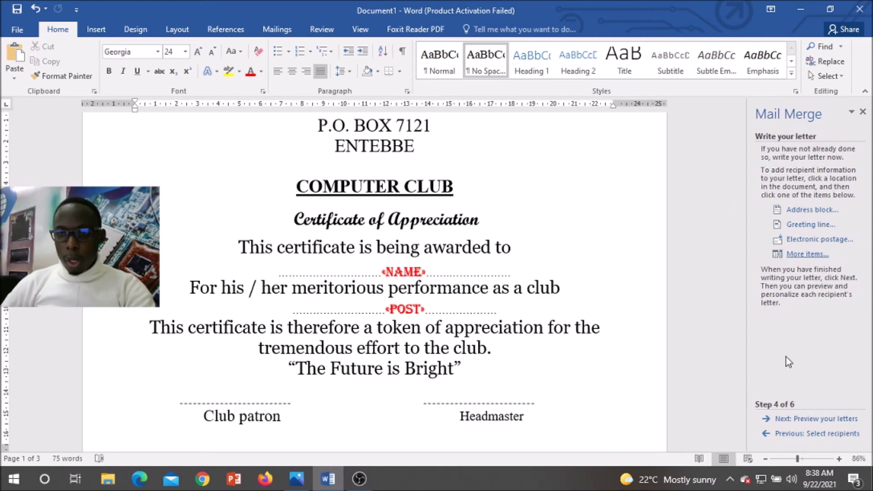
# Step: Preview the merged certificates and widen the recipient name text box on both sides
pyautogui.click(798, 420)
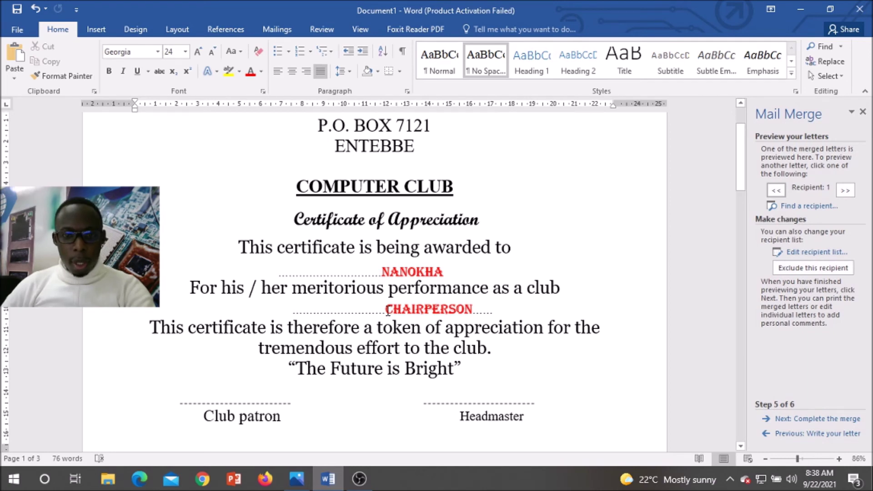
pyautogui.moveTo(383, 310); pyautogui.dragTo(369, 318)
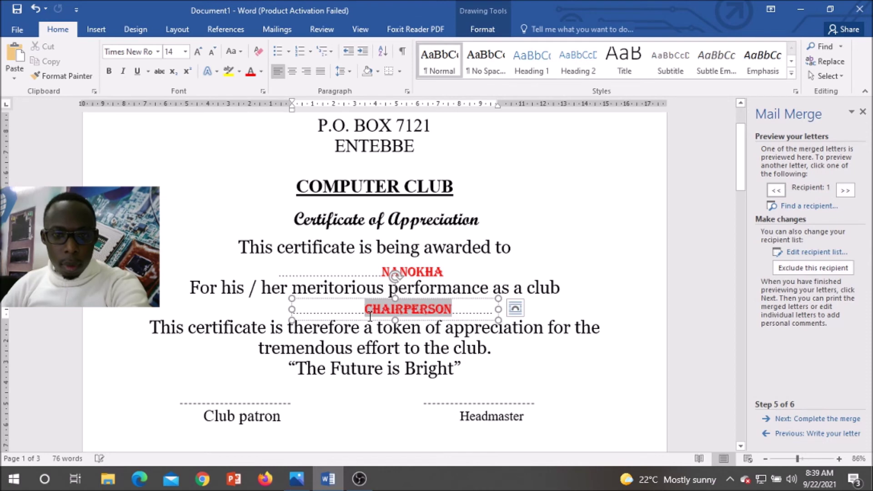
pyautogui.click(381, 276)
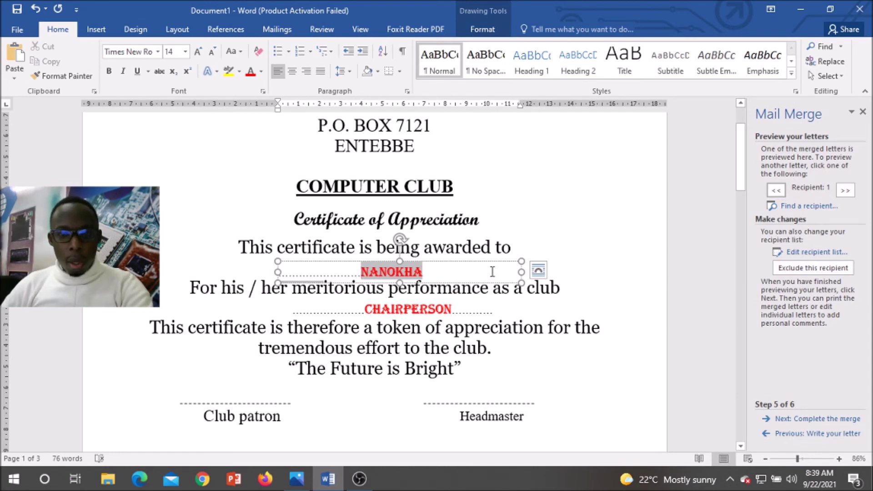
pyautogui.moveTo(521, 272); pyautogui.dragTo(558, 271)
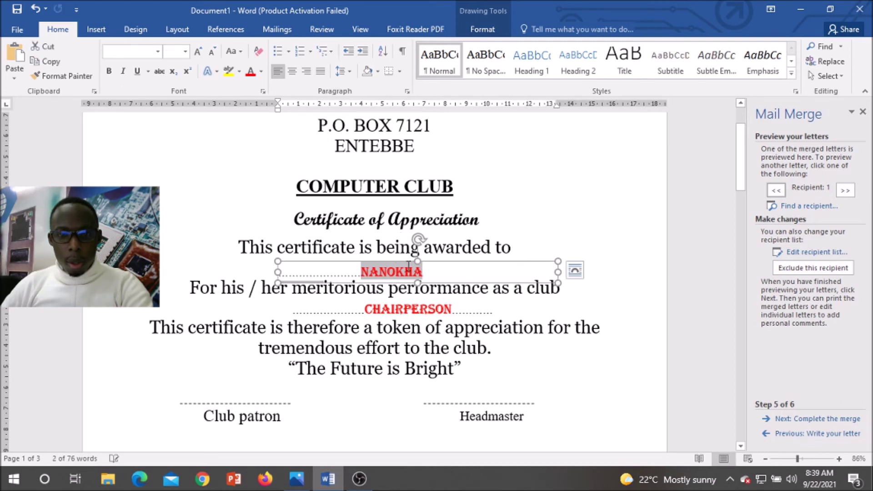
pyautogui.moveTo(274, 271); pyautogui.dragTo(246, 271)
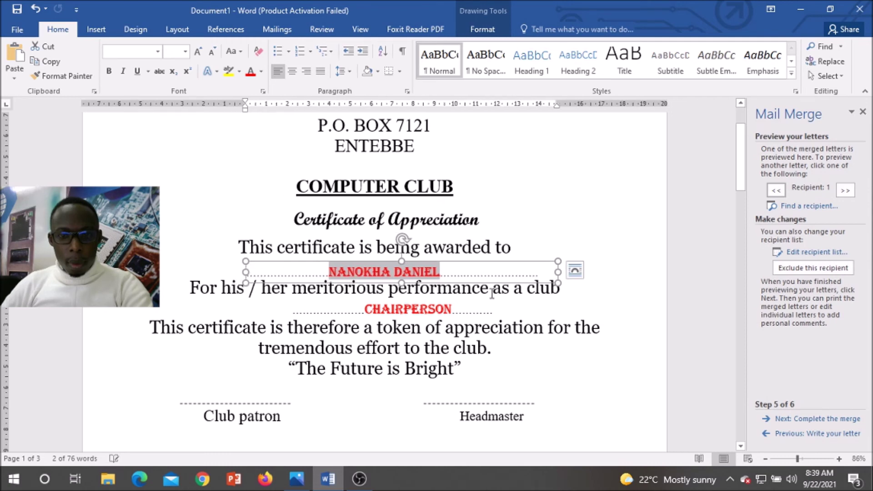
# Step: Delete the dotted leader in front of the merged name field
pyautogui.click(535, 276)
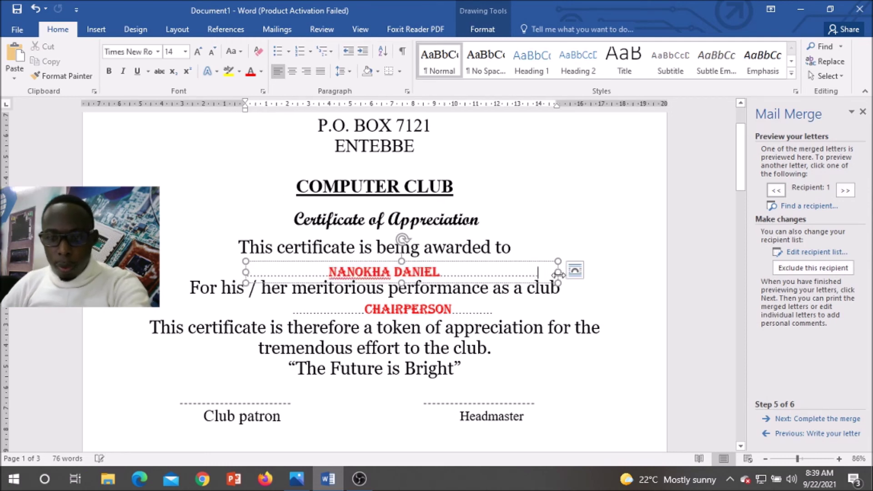
pyautogui.press('BackSpace')
pyautogui.press('BackSpace')
pyautogui.press('BackSpace')
pyautogui.press('BackSpace')
pyautogui.press('BackSpace')
pyautogui.press('BackSpace')
pyautogui.press('BackSpace')
pyautogui.press('BackSpace')
pyautogui.press('BackSpace')
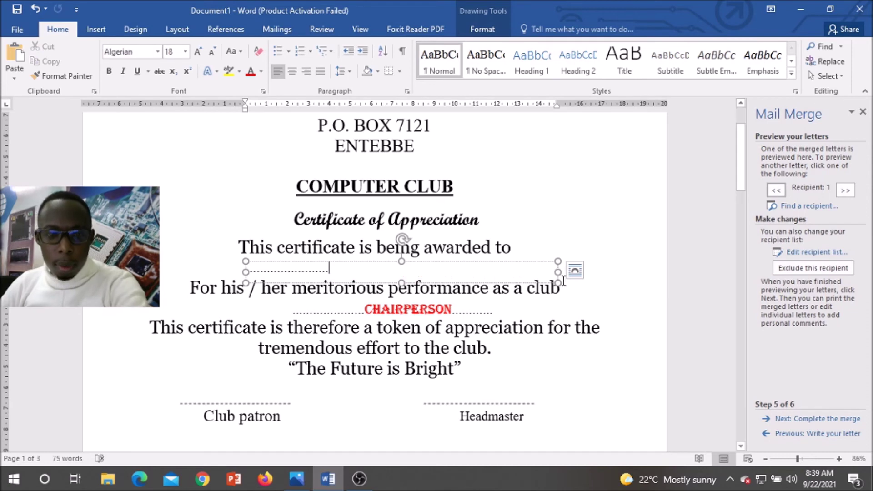
pyautogui.hotkey('ctrl', 'z')
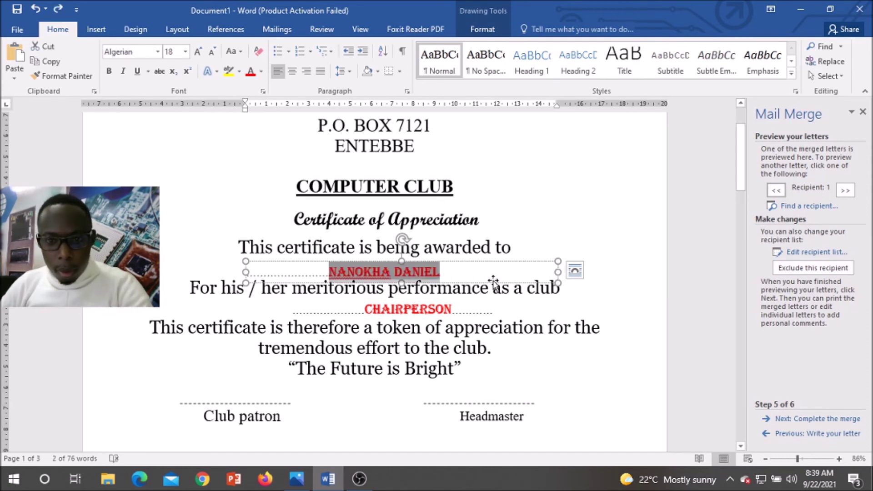
pyautogui.click(491, 275)
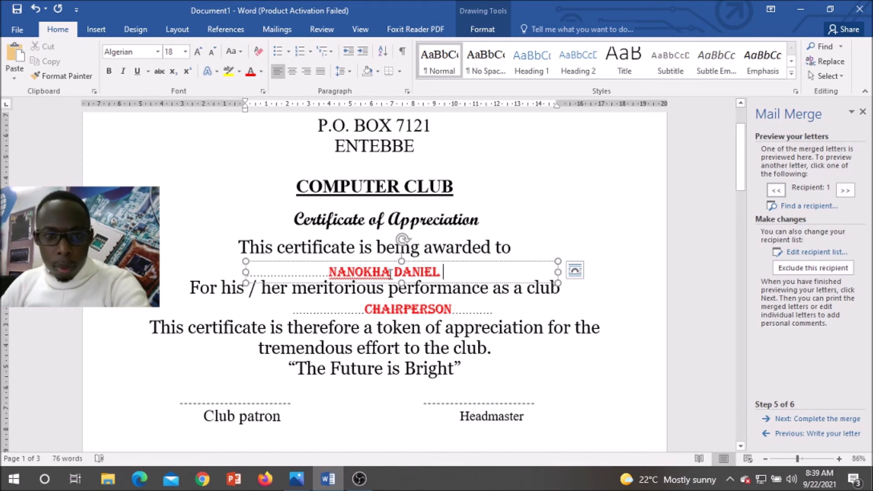
pyautogui.click(365, 270)
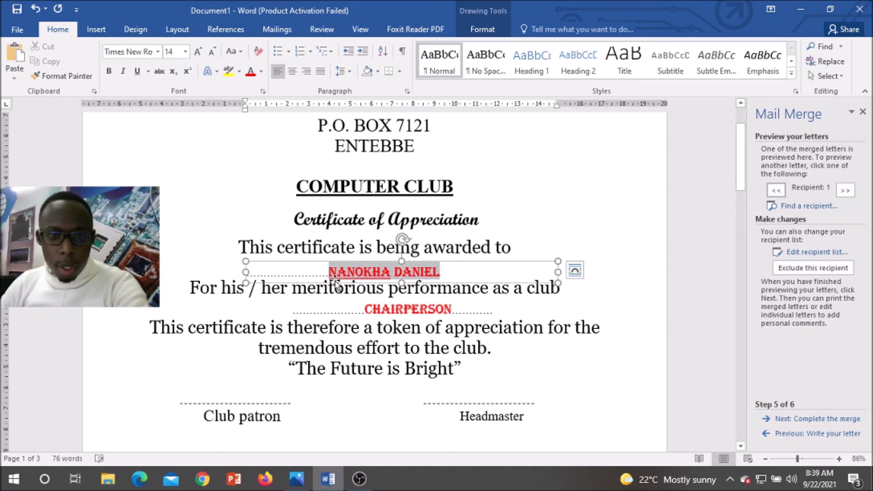
pyautogui.press('BackSpace')
pyautogui.press('BackSpace')
pyautogui.press('BackSpace')
pyautogui.press('BackSpace')
pyautogui.press('BackSpace')
pyautogui.press('BackSpace')
pyautogui.press('BackSpace')
pyautogui.press('BackSpace')
pyautogui.press('BackSpace')
pyautogui.press('BackSpace')
pyautogui.press('BackSpace')
pyautogui.press('BackSpace')
pyautogui.press('BackSpace')
pyautogui.press('BackSpace')
pyautogui.press('BackSpace')
pyautogui.press('BackSpace')
pyautogui.press('BackSpace')
pyautogui.press('BackSpace')
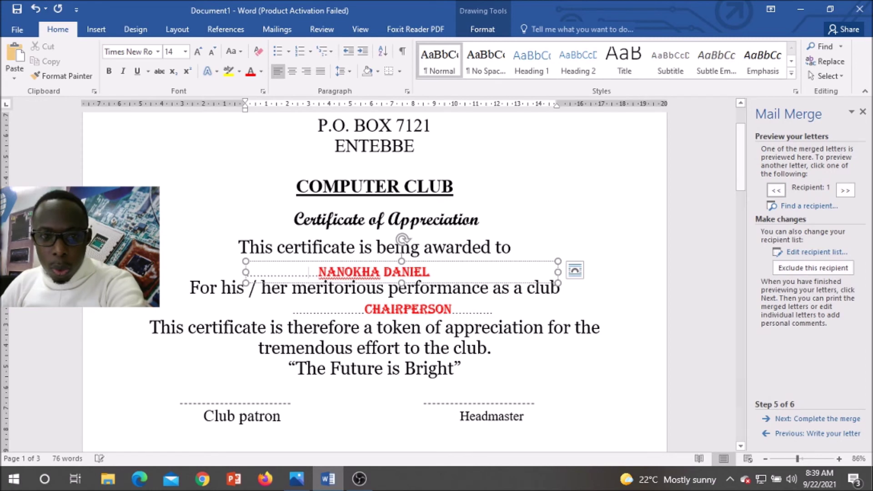
pyautogui.press('BackSpace')
pyautogui.press('BackSpace')
pyautogui.press('BackSpace')
pyautogui.press('BackSpace')
pyautogui.press('BackSpace')
pyautogui.press('BackSpace')
pyautogui.press('BackSpace')
pyautogui.press('BackSpace')
pyautogui.press('BackSpace')
pyautogui.press('BackSpace')
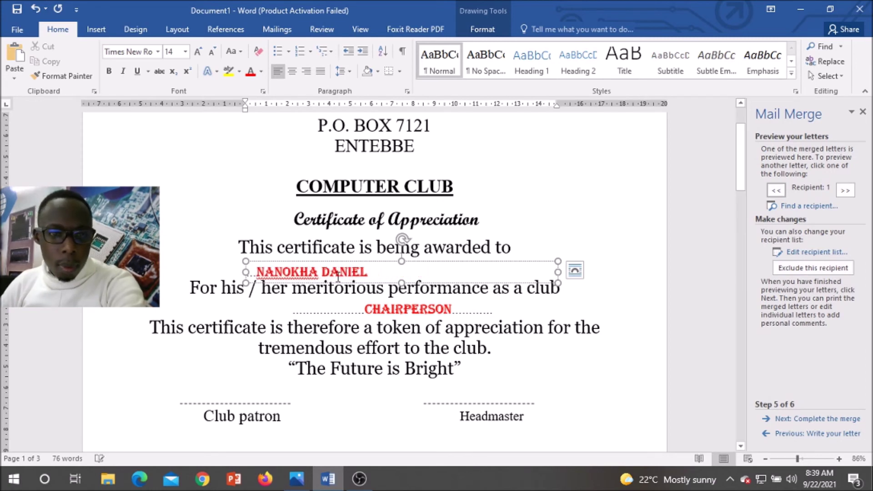
pyautogui.press('BackSpace')
pyautogui.press('BackSpace')
pyautogui.press('BackSpace')
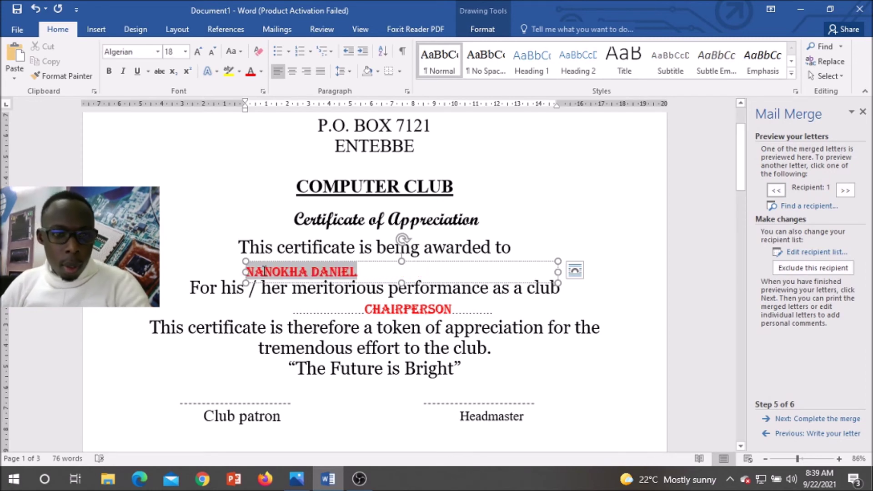
# Step: Narrow the name box from both sides and centre the name inside it
pyautogui.moveTo(245, 272); pyautogui.dragTo(324, 273)
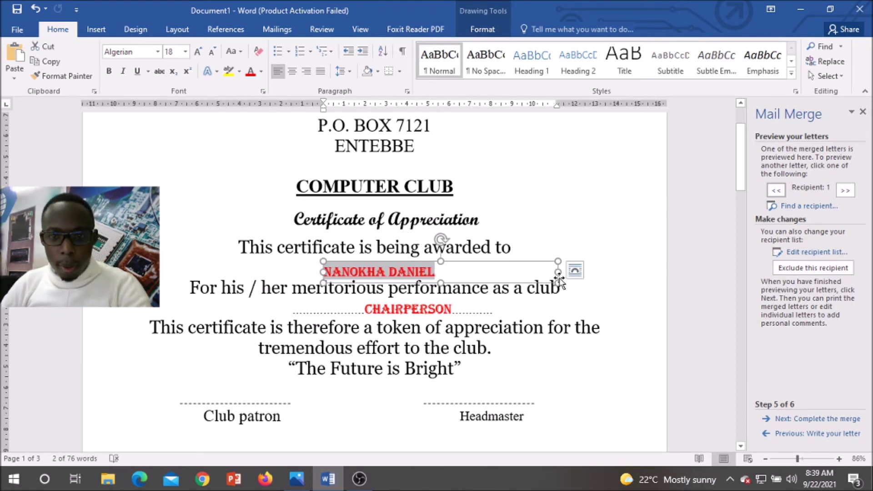
pyautogui.moveTo(558, 272); pyautogui.dragTo(456, 273)
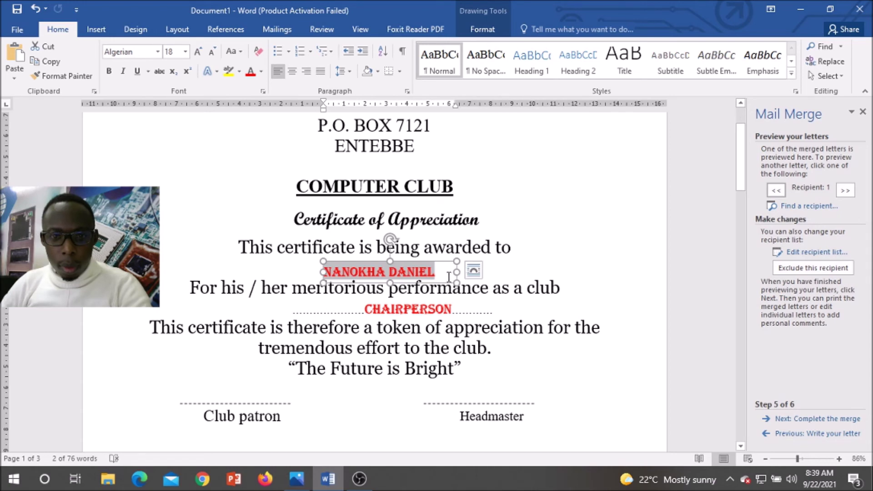
pyautogui.click(449, 277)
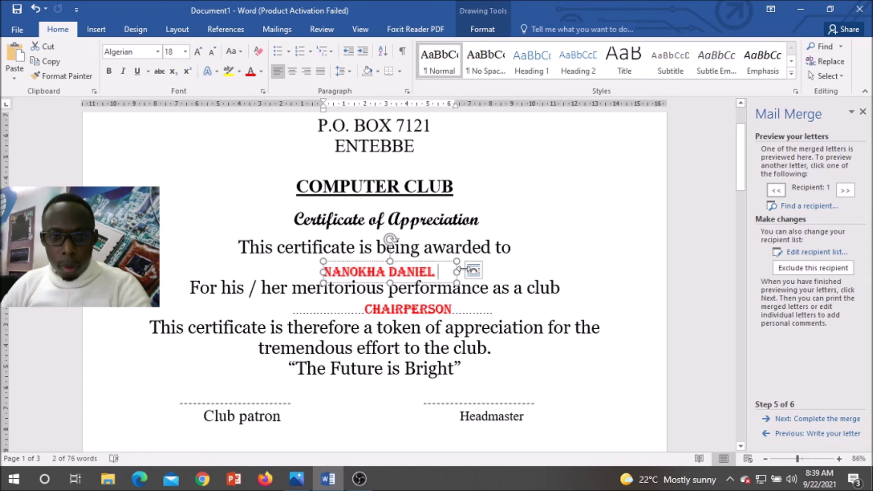
pyautogui.click(293, 71)
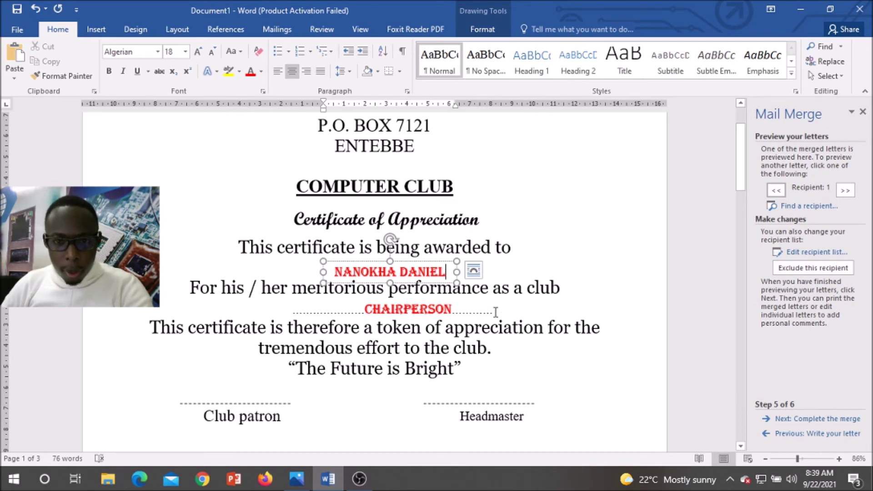
# Step: Delete the dots on both sides of CHAIRPERSON and centre it in its box
pyautogui.click(473, 310)
pyautogui.press('Left')
pyautogui.press('Left')
pyautogui.press('Left')
pyautogui.press('Left')
pyautogui.press('Left')
pyautogui.press('Delete')
pyautogui.press('Delete')
pyautogui.press('Delete')
pyautogui.press('Delete')
pyautogui.press('Delete')
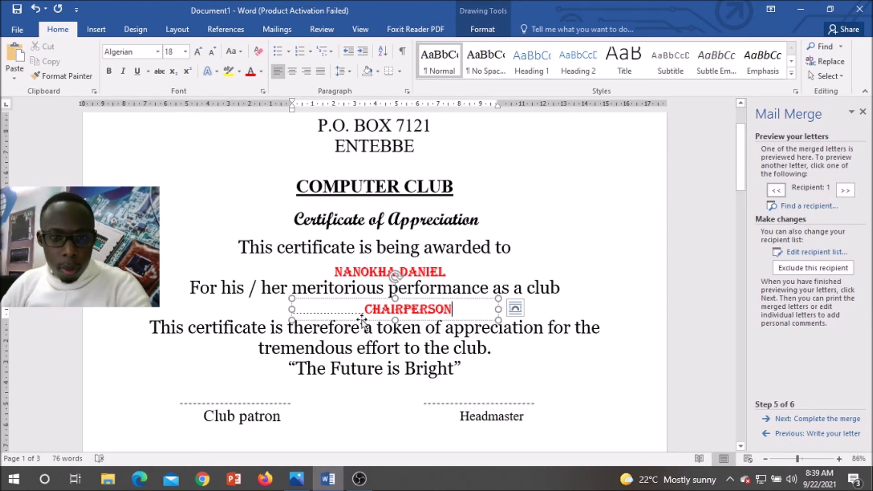
pyautogui.moveTo(361, 310); pyautogui.dragTo(292, 310)
pyautogui.press('Delete')
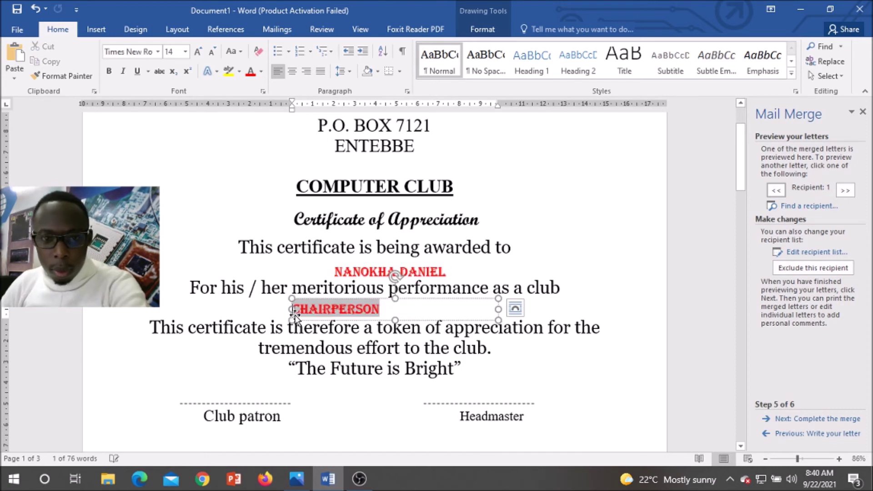
pyautogui.click(323, 308)
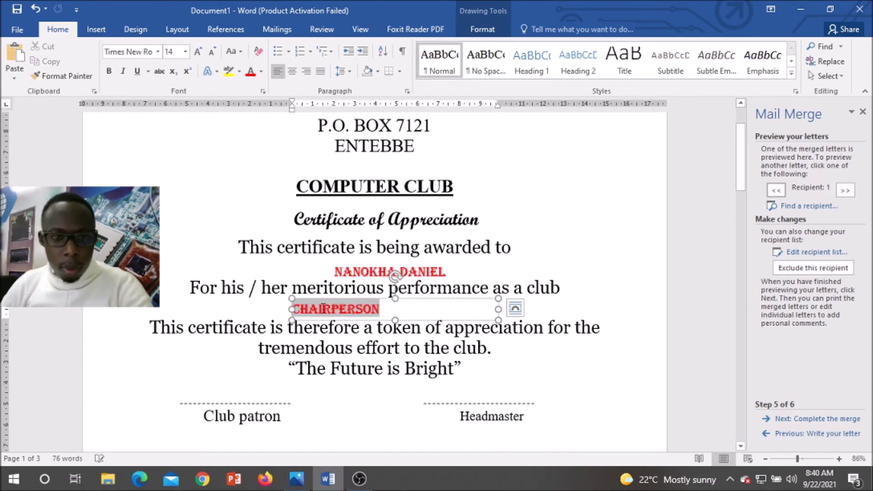
pyautogui.click(292, 71)
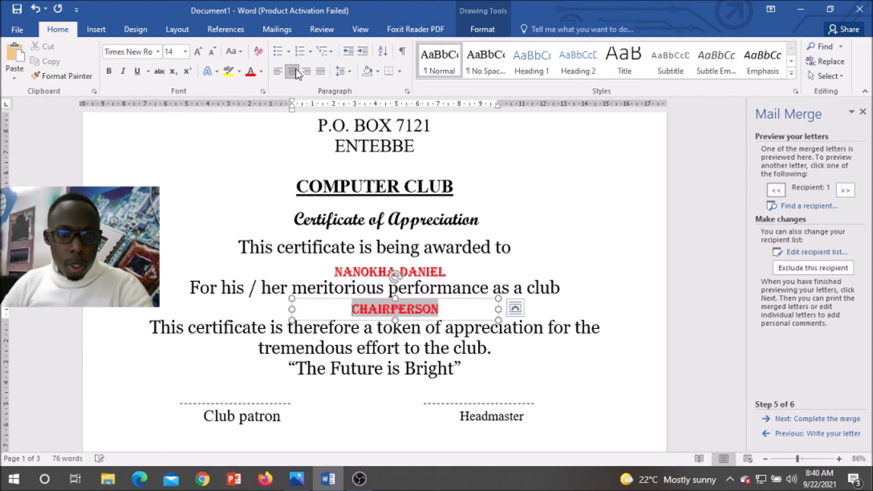
pyautogui.click(624, 312)
# Step: Step the merge preview forward to recipient 8, then back to recipient 3 (TREASURE)
pyautogui.click(847, 191)
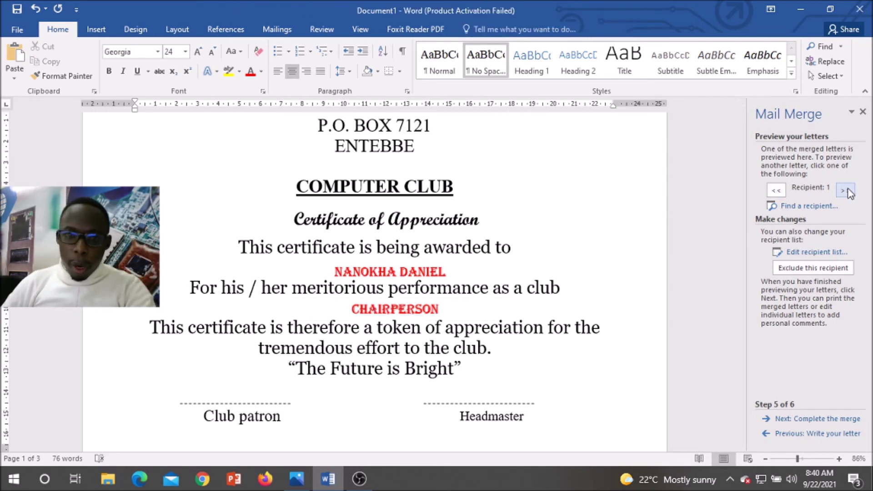
pyautogui.click(846, 191)
pyautogui.click(846, 191)
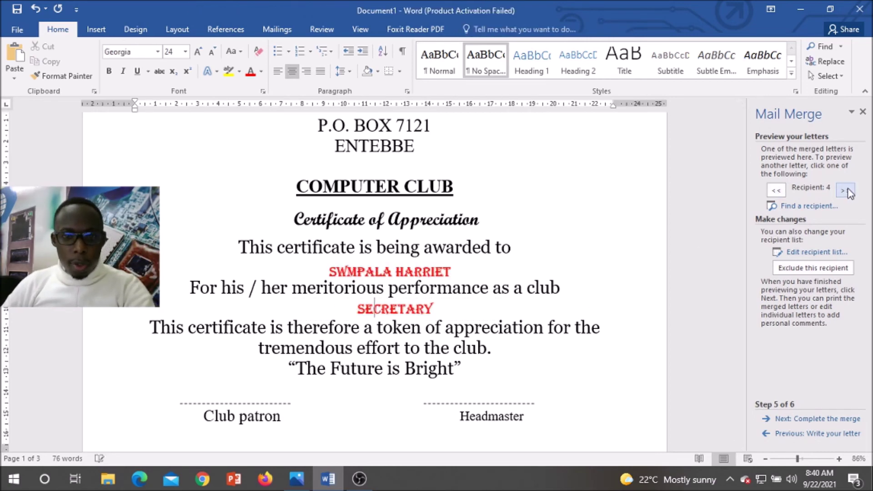
pyautogui.click(845, 191)
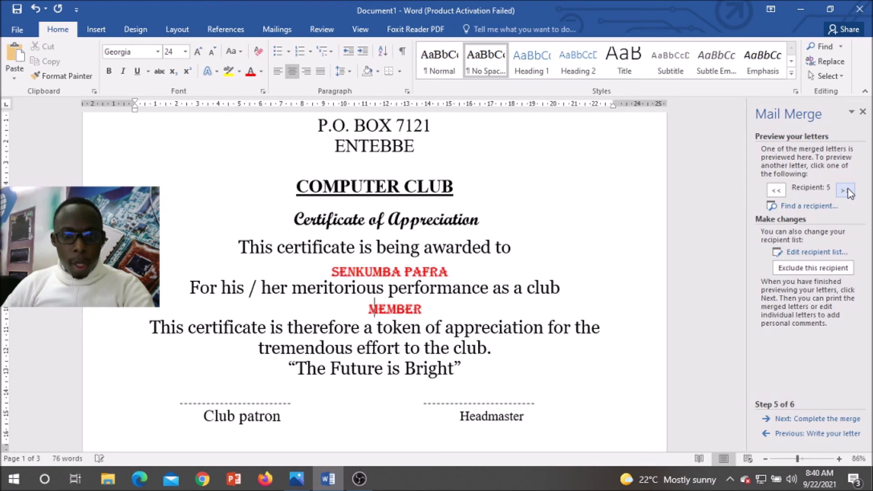
pyautogui.click(846, 191)
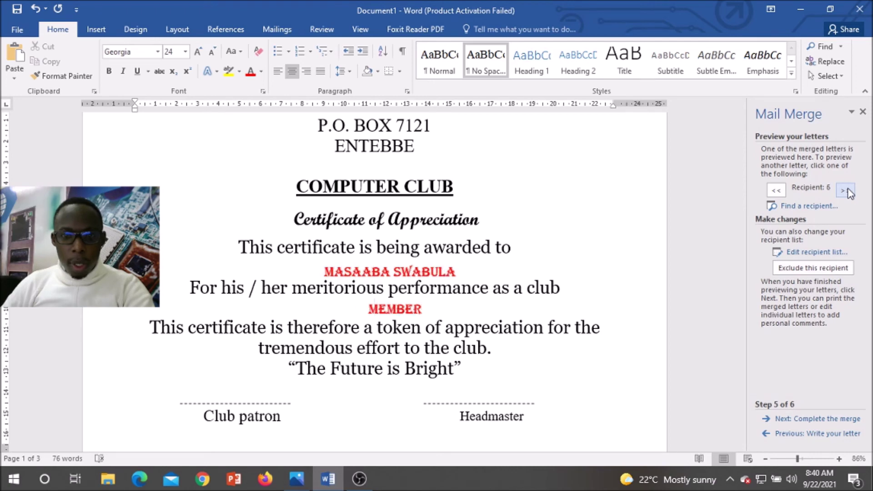
pyautogui.click(846, 191)
pyautogui.click(846, 191)
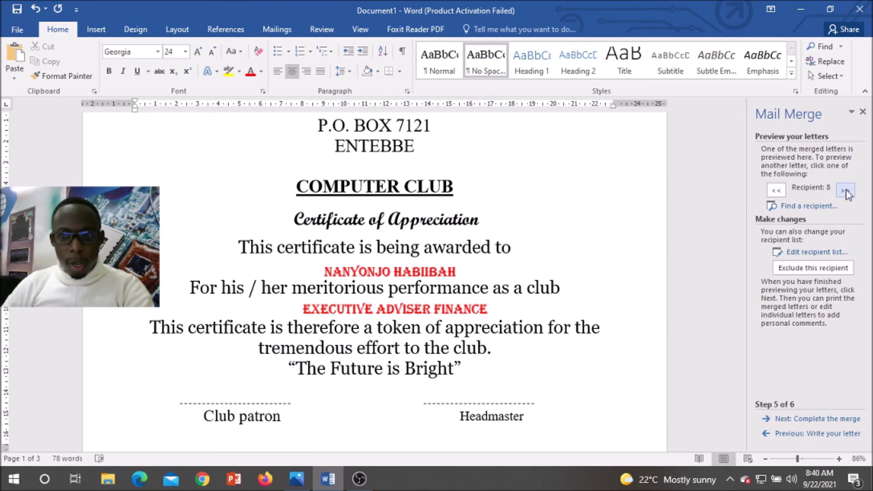
pyautogui.click(771, 195)
pyautogui.click(776, 191)
pyautogui.click(776, 191)
pyautogui.click(776, 191)
pyautogui.click(777, 191)
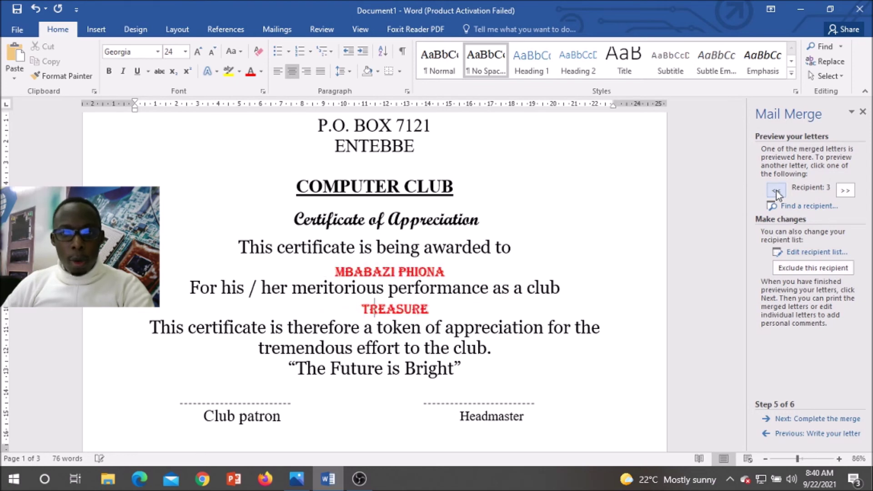
# Step: Nudge the college name heading box slightly down the page
pyautogui.scroll(2, 603, 226)
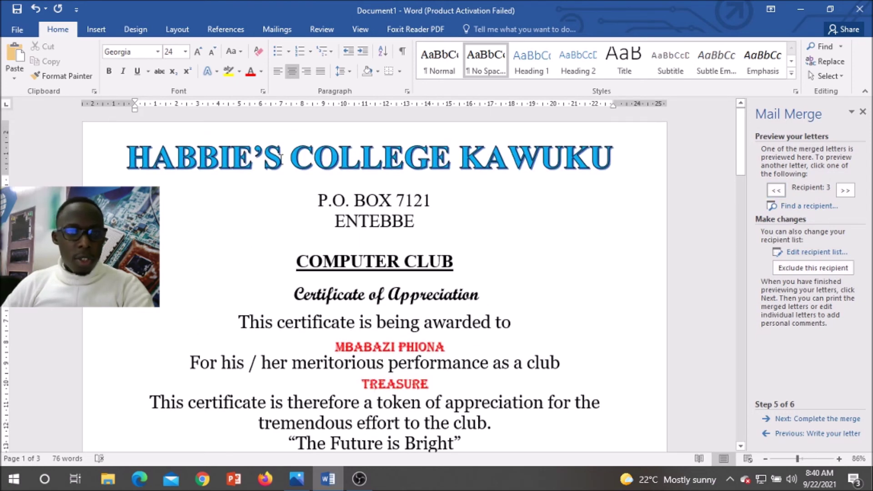
pyautogui.click(297, 166)
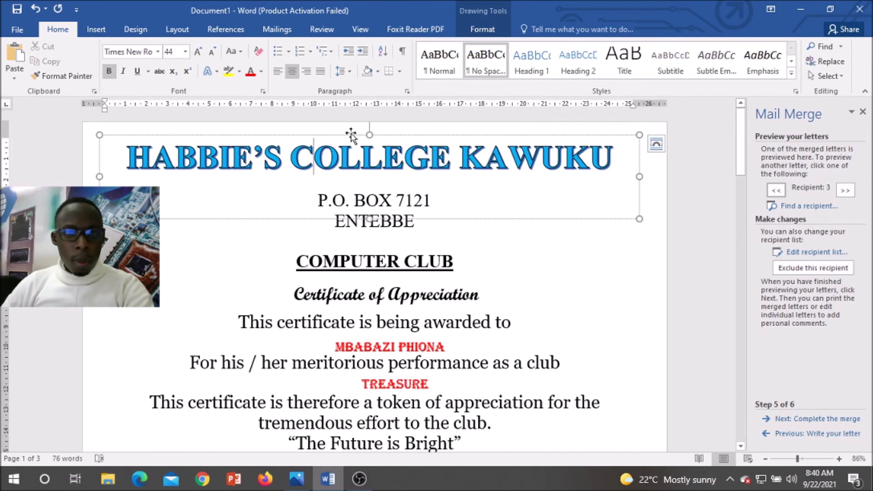
pyautogui.moveTo(351, 135); pyautogui.dragTo(352, 141)
pyautogui.click(619, 278)
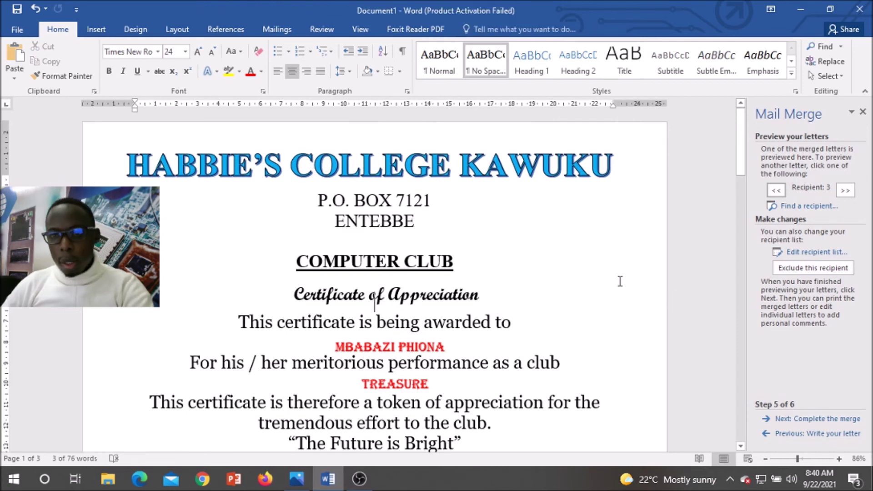
# Step: Look through the Layout and Insert ribbons, settling on the Design tab's page background options
pyautogui.click(174, 31)
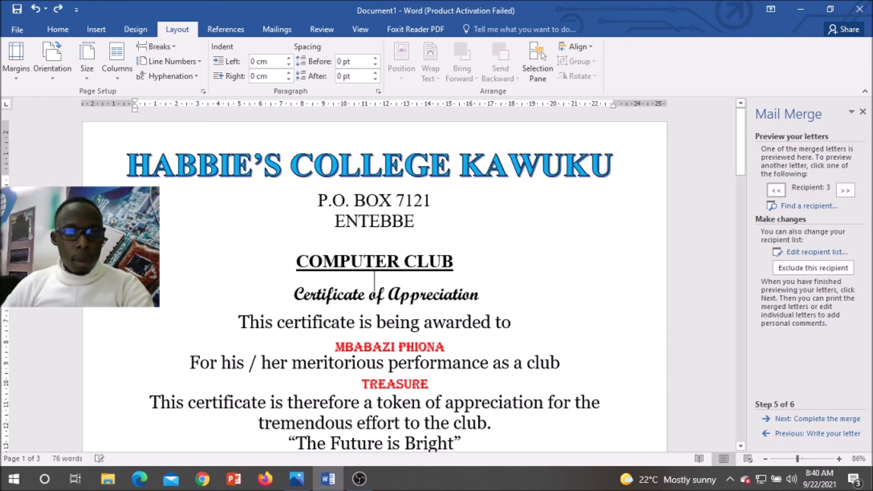
pyautogui.tripleClick(375, 281)
pyautogui.click(296, 260)
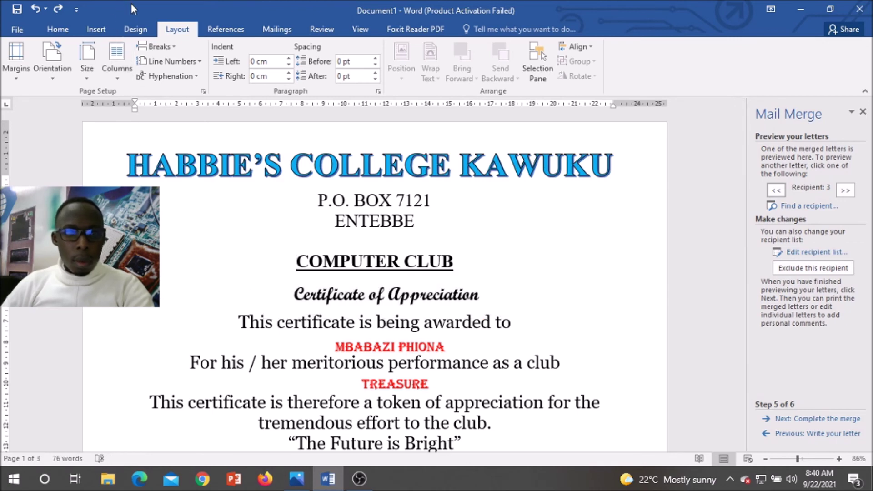
pyautogui.click(99, 33)
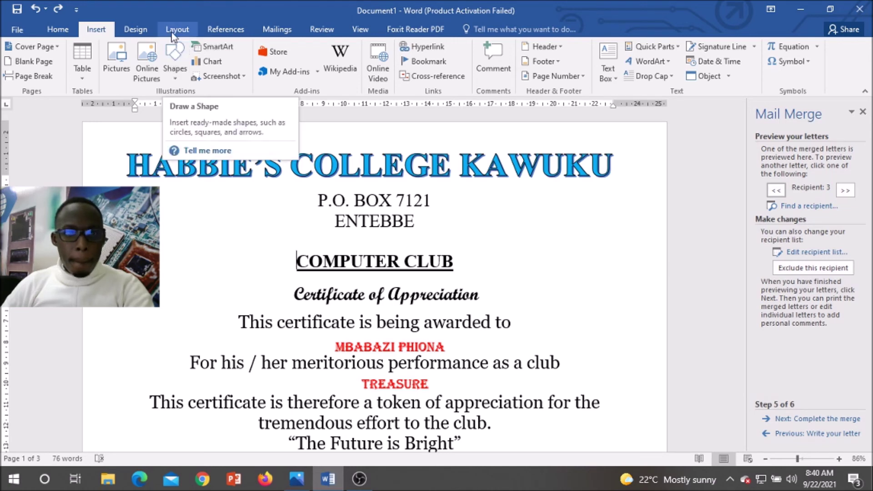
pyautogui.click(178, 31)
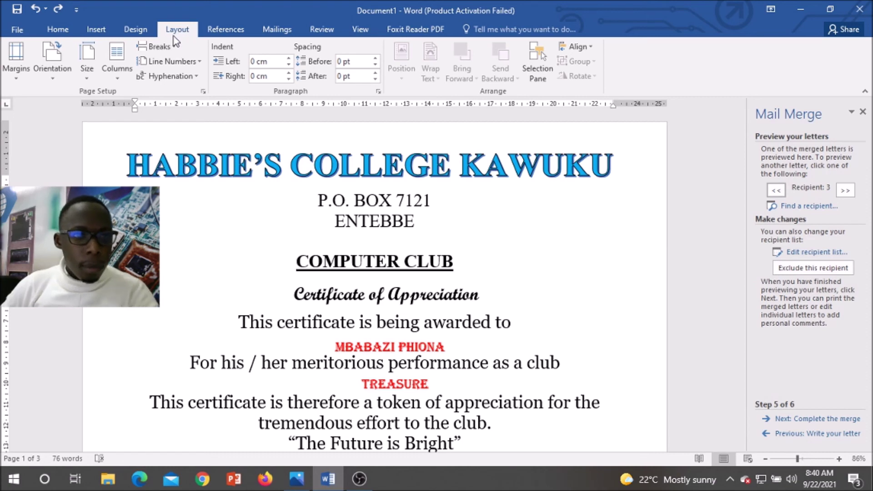
pyautogui.click(135, 32)
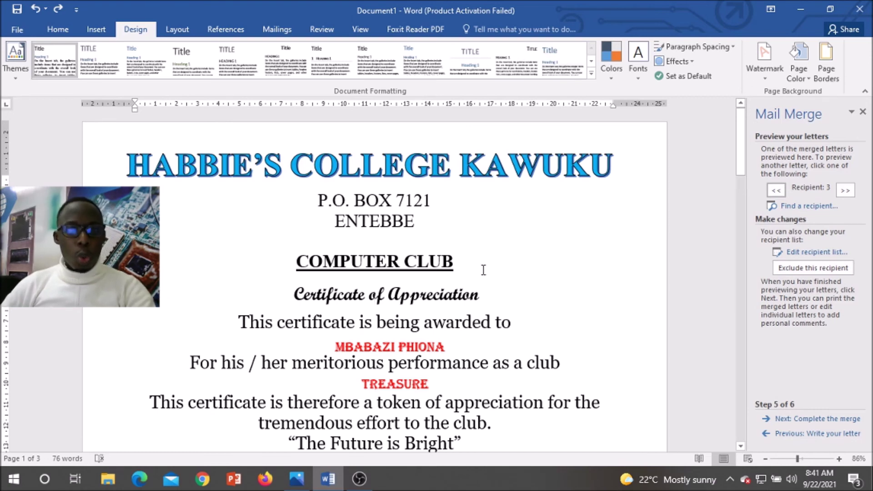
pyautogui.scroll(-5, 534, 272)
pyautogui.scroll(5, 534, 272)
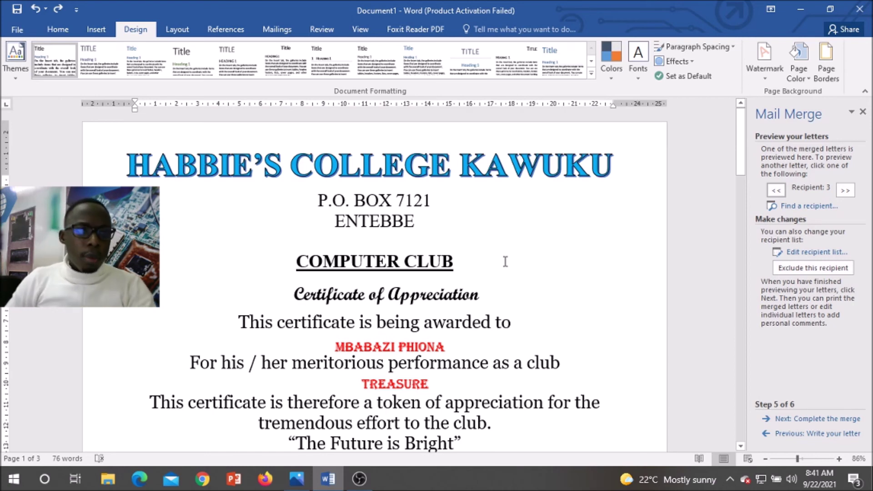
pyautogui.click(272, 221)
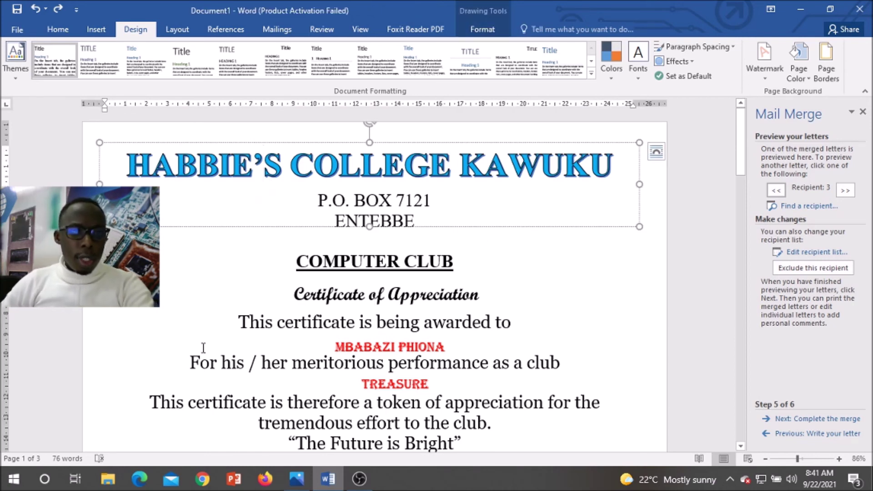
# Step: Apply a Box page border in thick double-line style, 6 pt wide, light blue
pyautogui.click(204, 322)
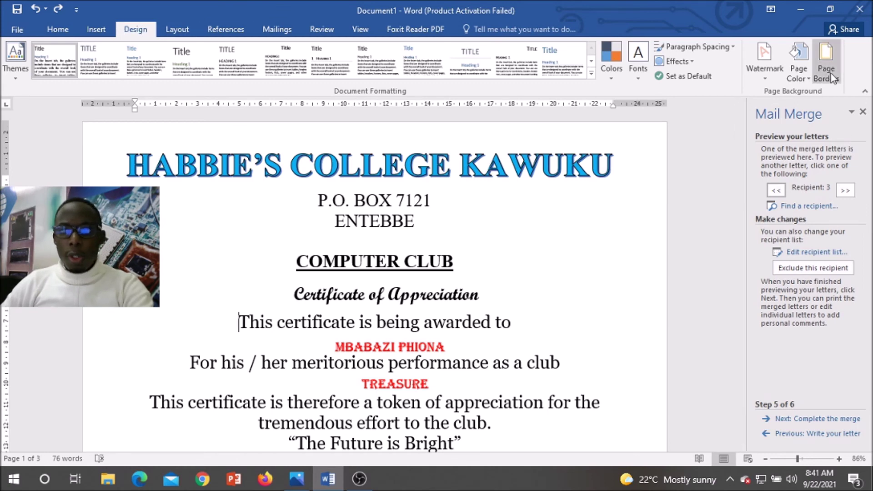
pyautogui.click(826, 58)
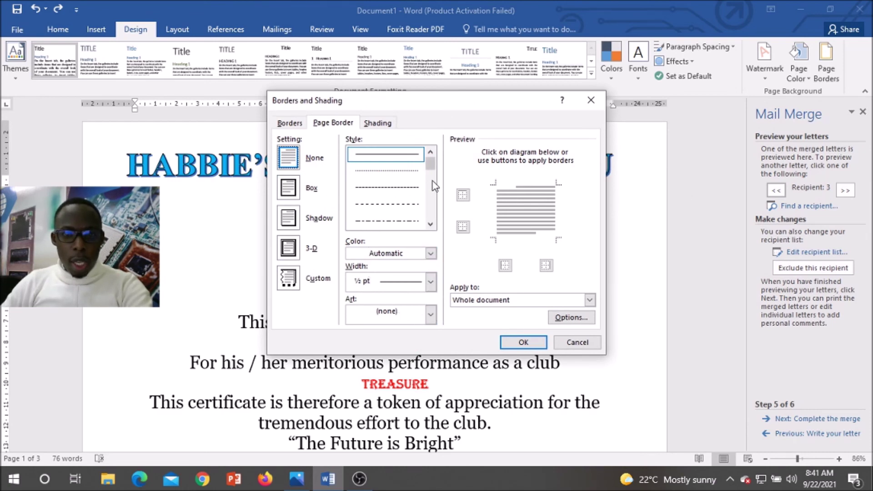
pyautogui.click(291, 193)
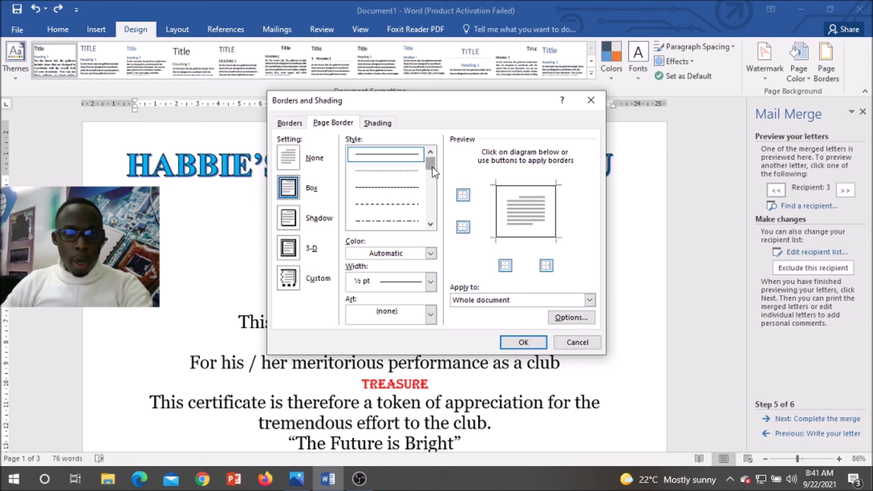
pyautogui.click(430, 224)
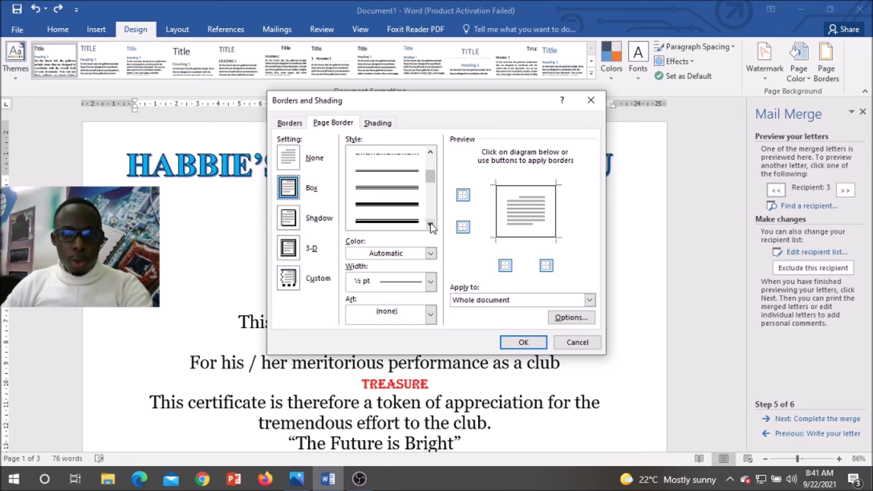
pyautogui.click(430, 224)
pyautogui.click(411, 223)
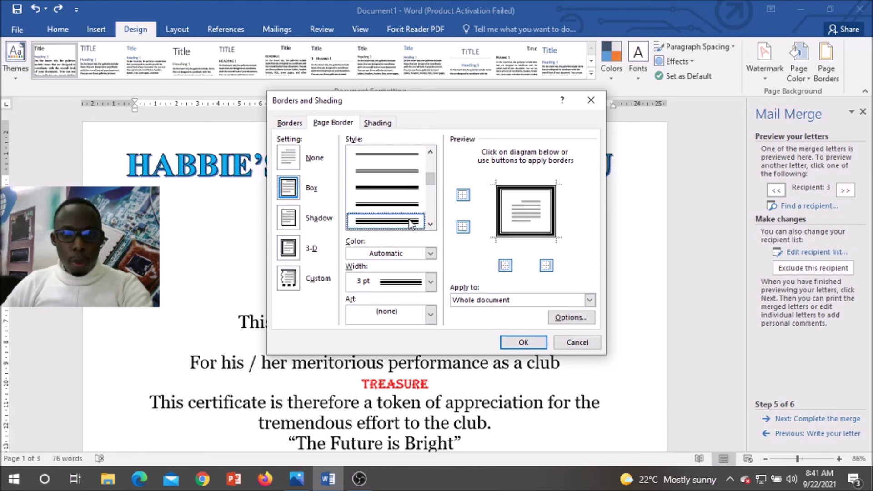
pyautogui.click(430, 282)
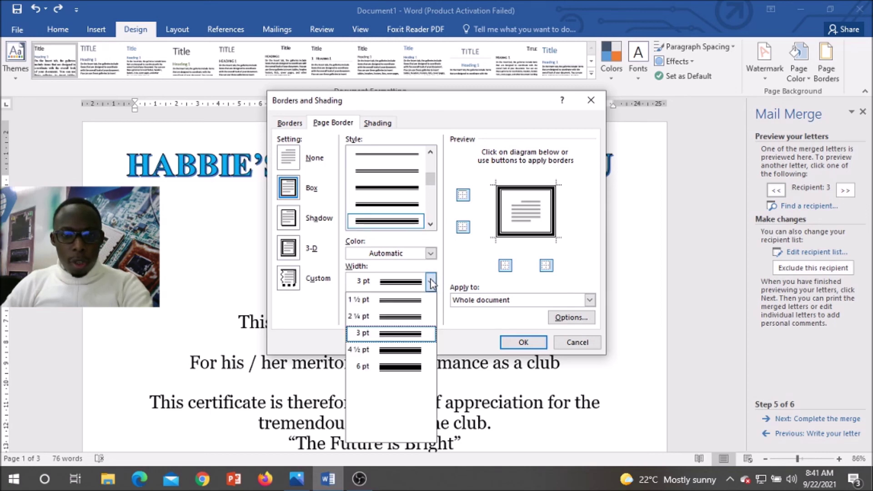
pyautogui.click(423, 360)
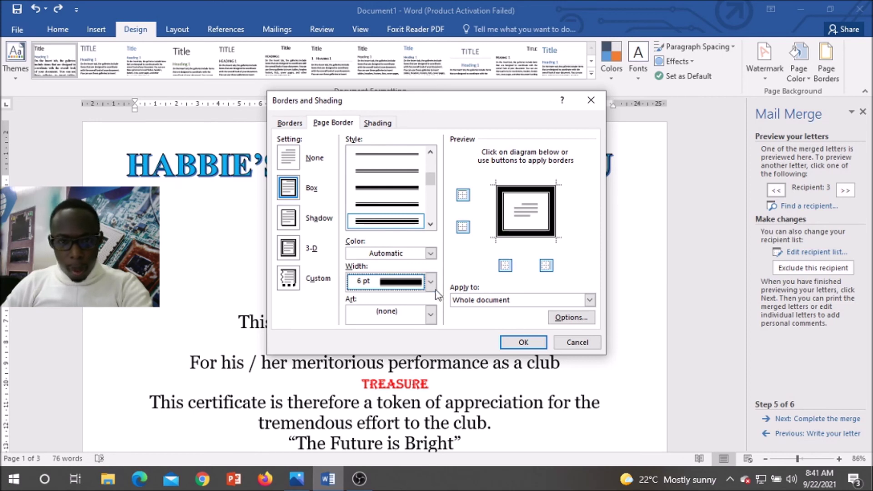
pyautogui.click(430, 254)
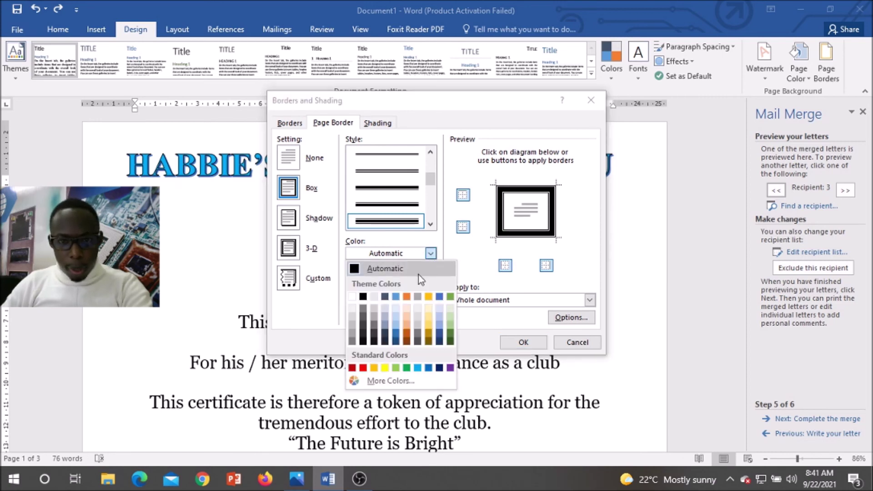
pyautogui.click(417, 368)
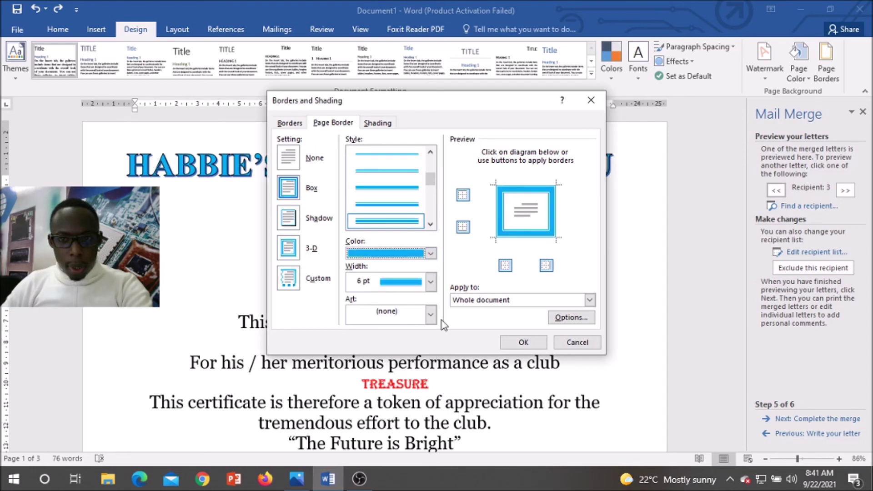
pyautogui.click(525, 342)
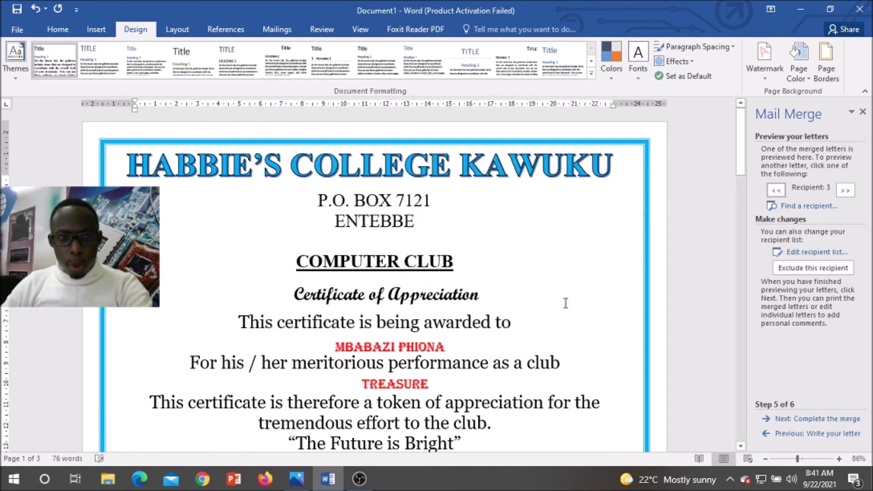
# Step: Undo the light-blue double-line page border with Ctrl+Z after checking the pages
pyautogui.scroll(-6, 610, 289)
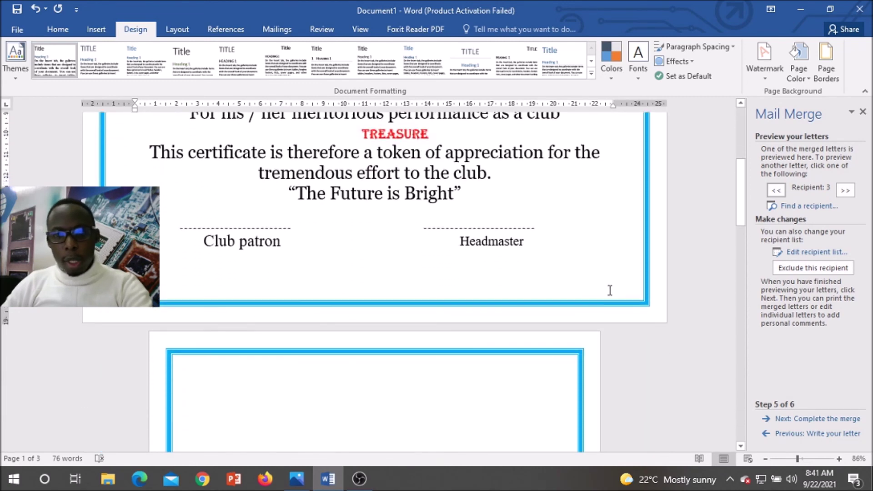
pyautogui.scroll(-7, 610, 289)
pyautogui.scroll(7, 610, 289)
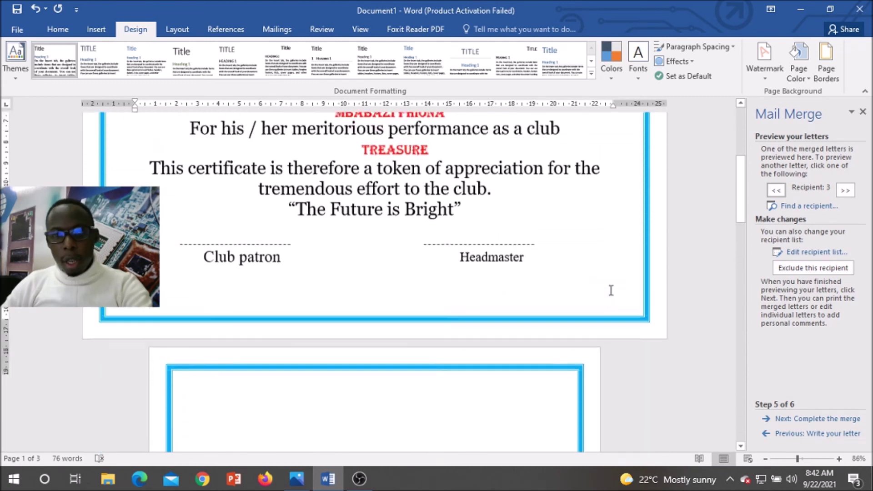
pyautogui.scroll(5, 611, 290)
pyautogui.scroll(-3, 612, 291)
pyautogui.scroll(-2, 612, 291)
pyautogui.scroll(2, 612, 291)
pyautogui.hotkey('ctrl', 'z')
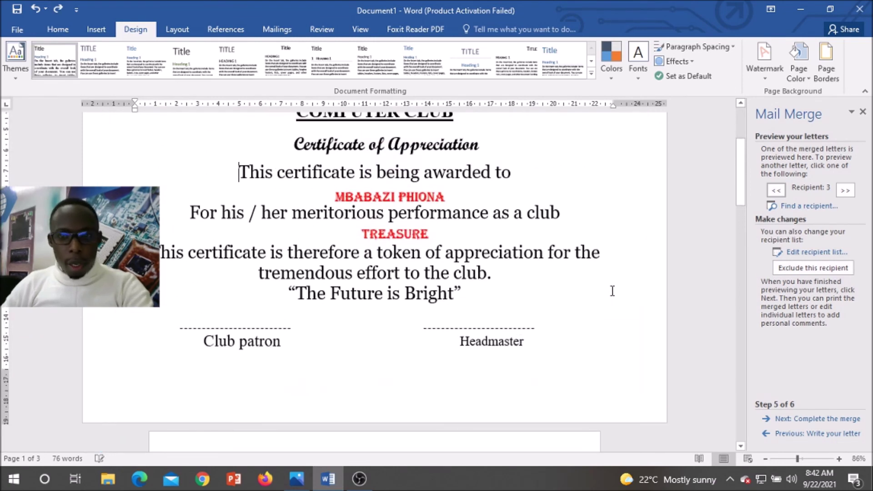
pyautogui.scroll(3, 612, 291)
pyautogui.scroll(-5, 612, 293)
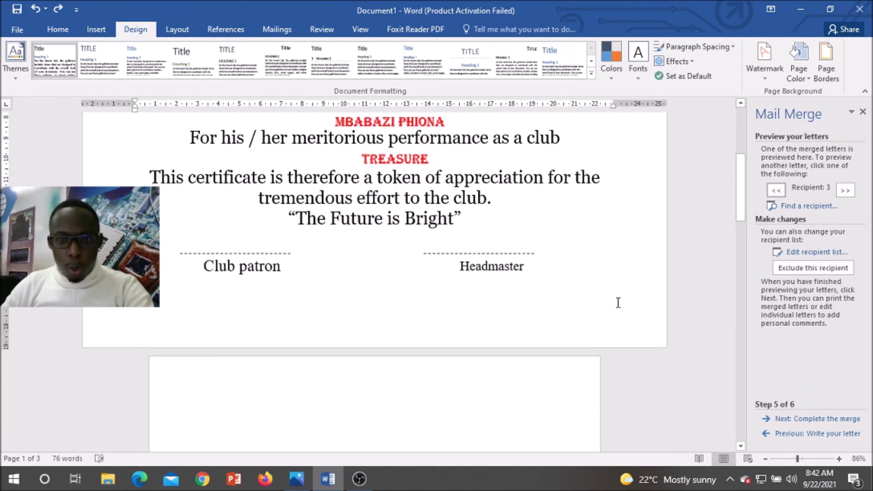
pyautogui.scroll(-5, 609, 308)
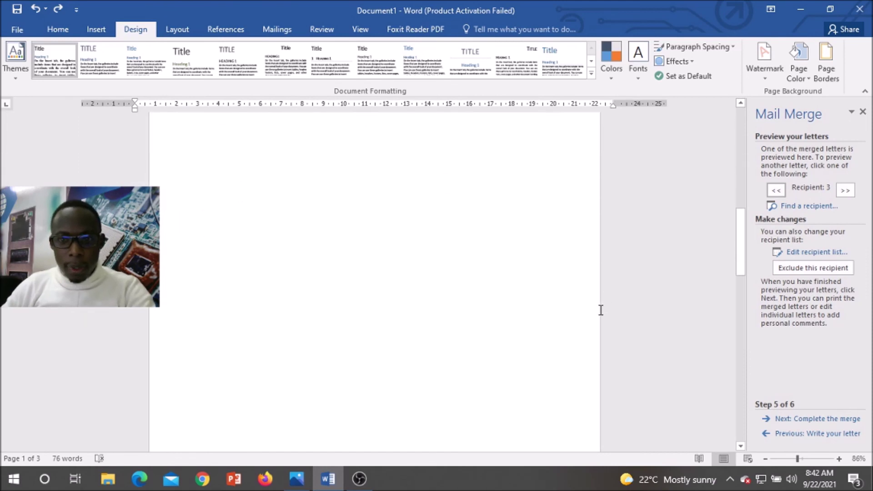
pyautogui.scroll(-10, 608, 318)
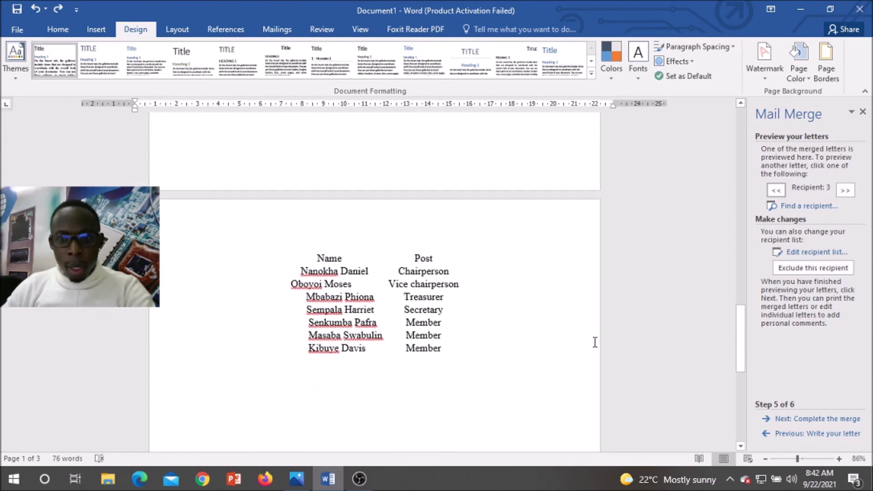
pyautogui.scroll(5, 594, 341)
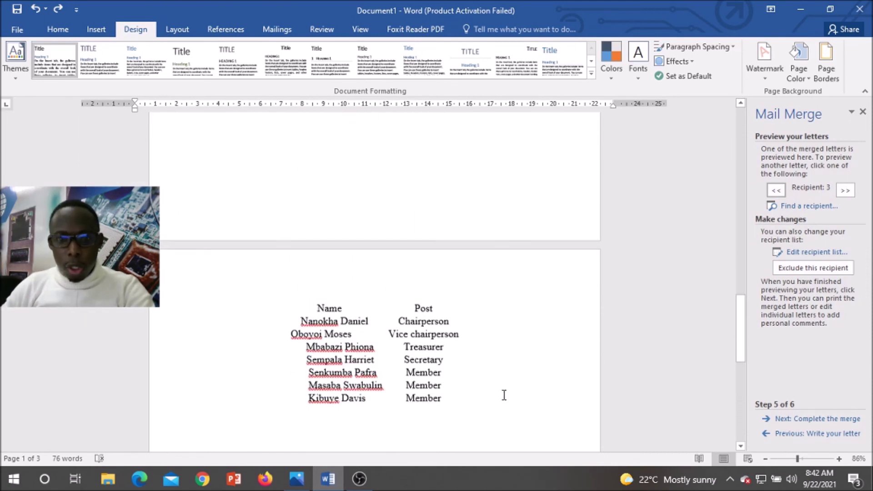
# Step: Zoom the view out to 70% to see the whole certificate
pyautogui.moveTo(503, 396); pyautogui.dragTo(296, 293)
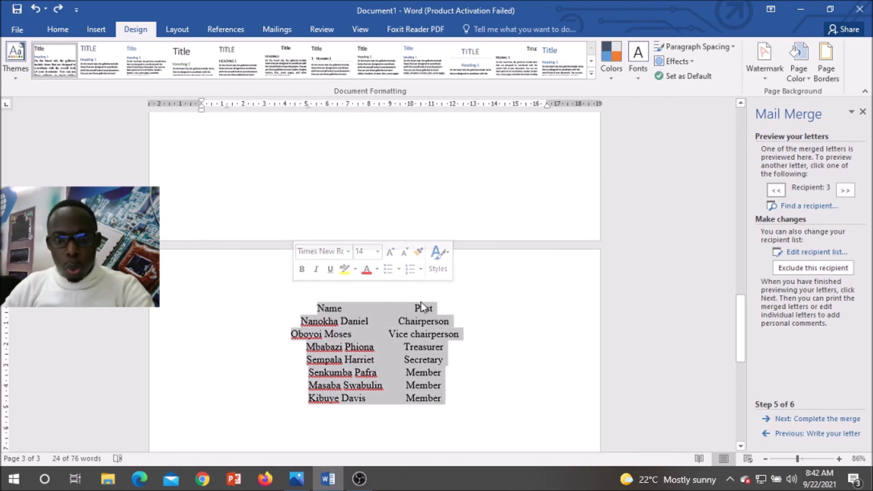
pyautogui.scroll(3, 500, 289)
pyautogui.scroll(1, 501, 290)
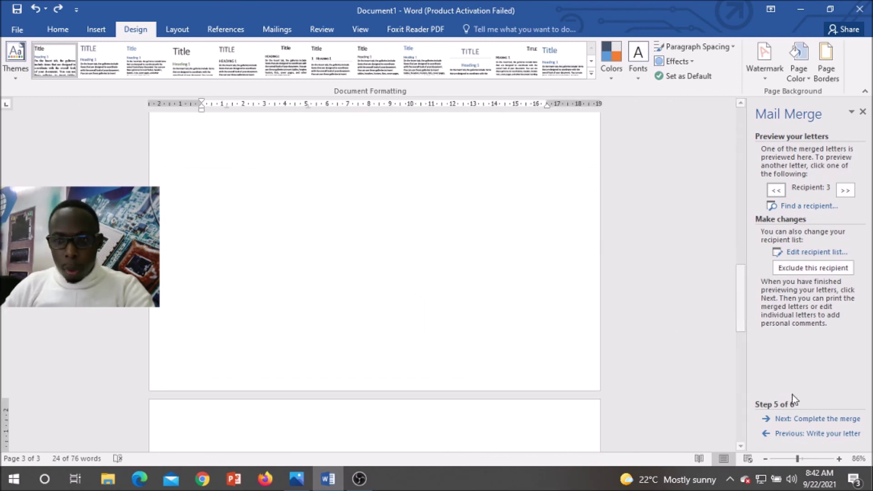
pyautogui.click(768, 459)
pyautogui.click(768, 460)
pyautogui.scroll(12, 679, 319)
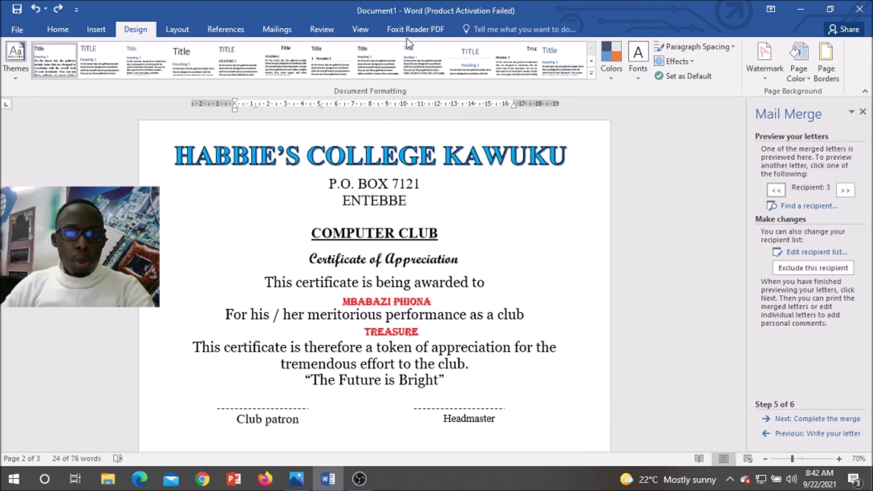
# Step: Open the Navigation pane and turn on Show/Hide ¶ formatting marks
pyautogui.click(361, 29)
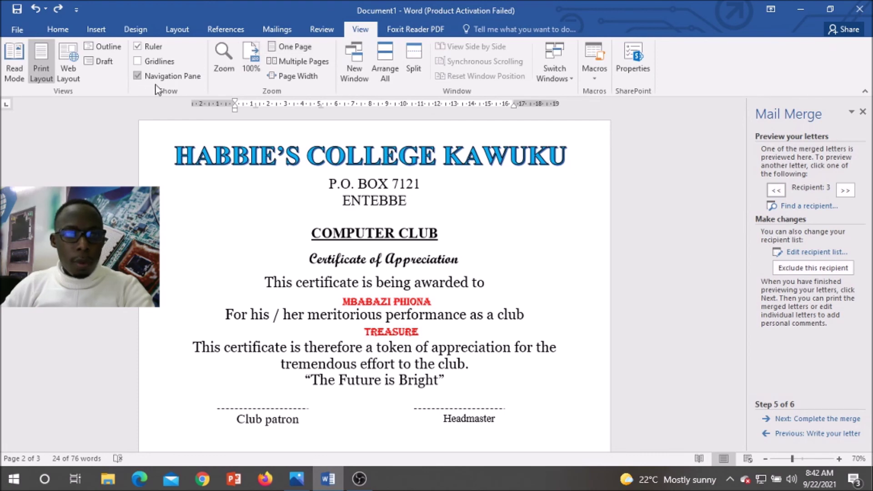
pyautogui.click(138, 76)
pyautogui.scroll(-5, 326, 193)
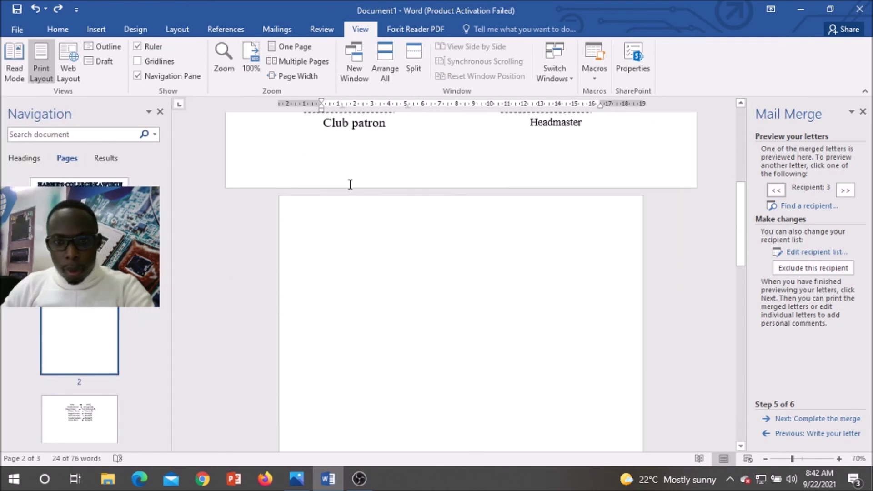
pyautogui.scroll(1, 350, 185)
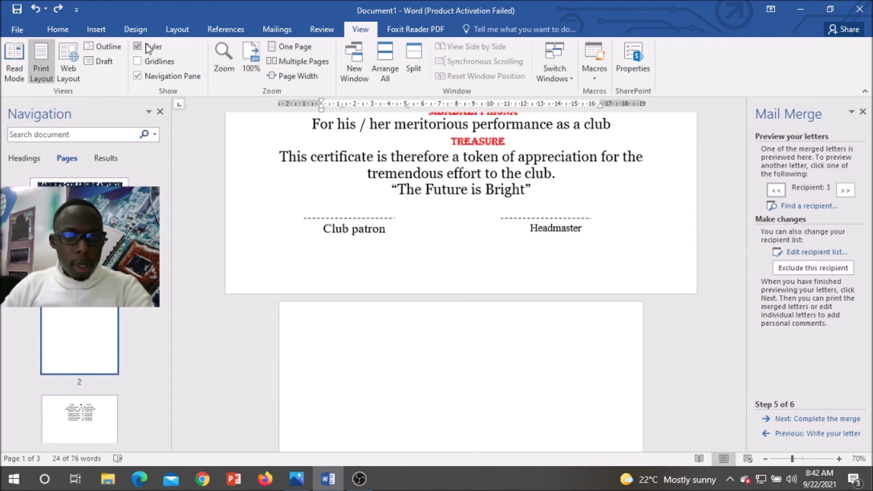
pyautogui.click(59, 29)
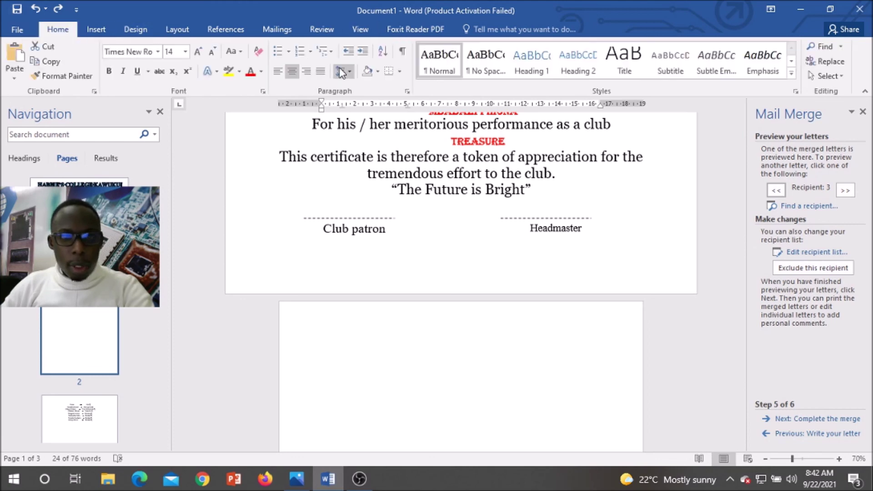
pyautogui.click(405, 55)
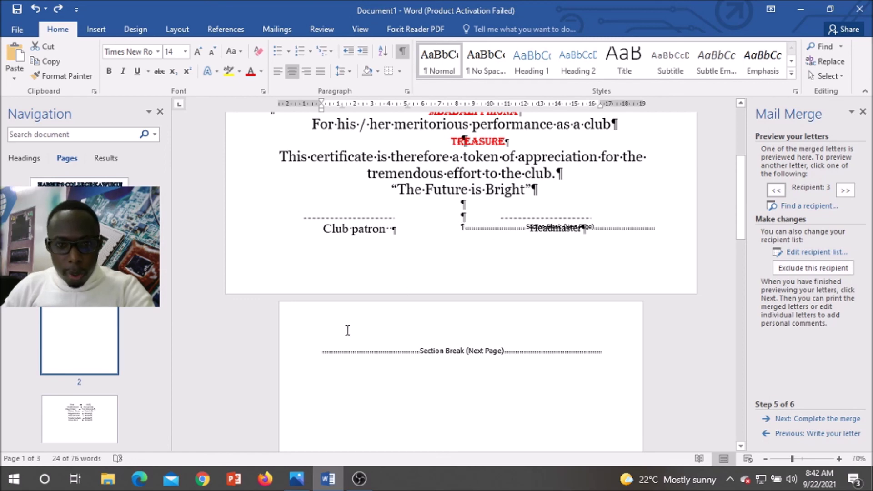
# Step: Delete both Section Break (Next Page) marks to remove the extra pages
pyautogui.click(320, 351)
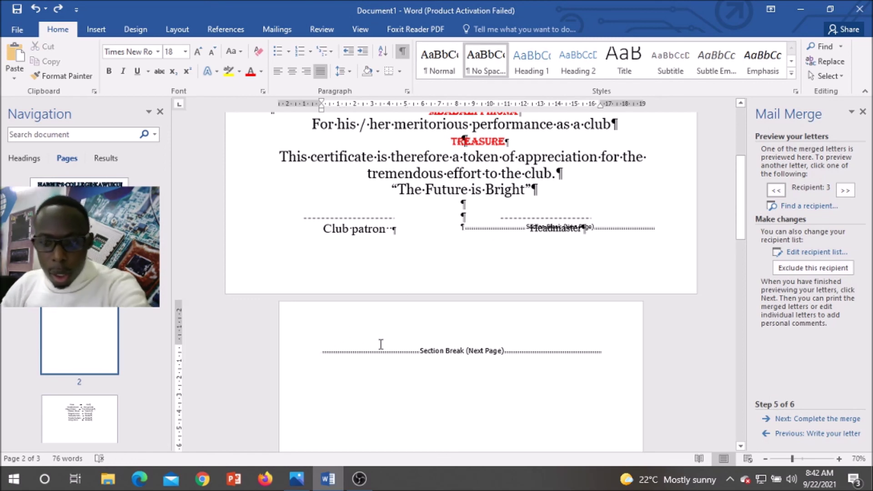
pyautogui.press('Delete')
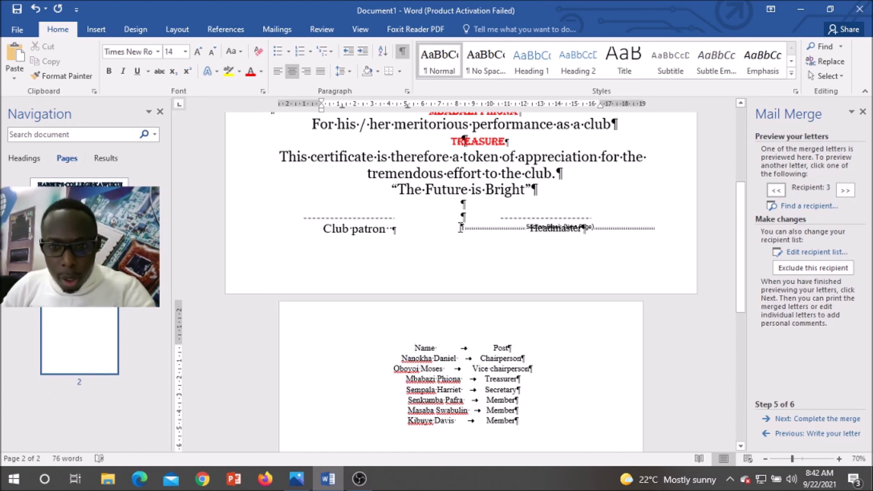
pyautogui.click(476, 226)
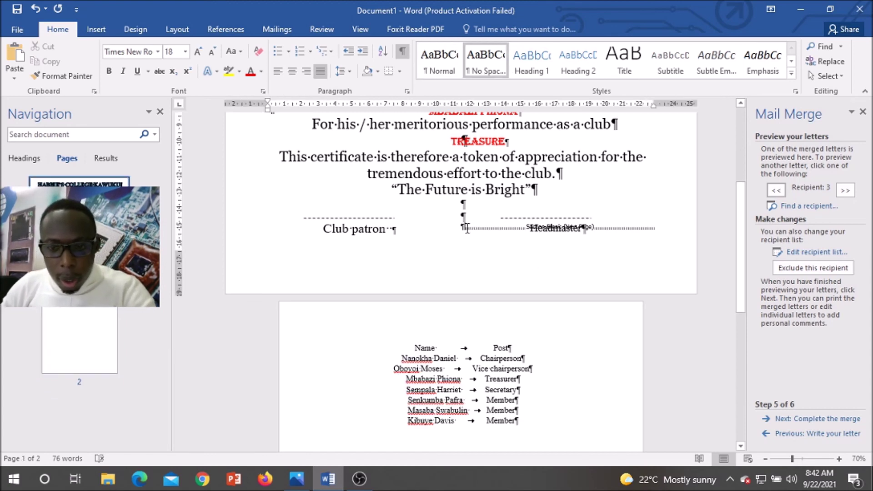
pyautogui.press('Delete')
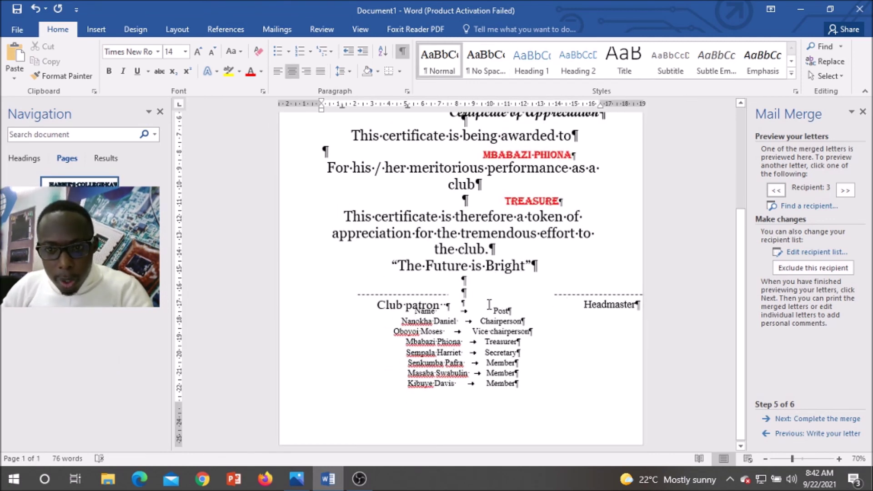
# Step: Select and delete the name-and-post list below the signature lines
pyautogui.moveTo(405, 312); pyautogui.dragTo(463, 332)
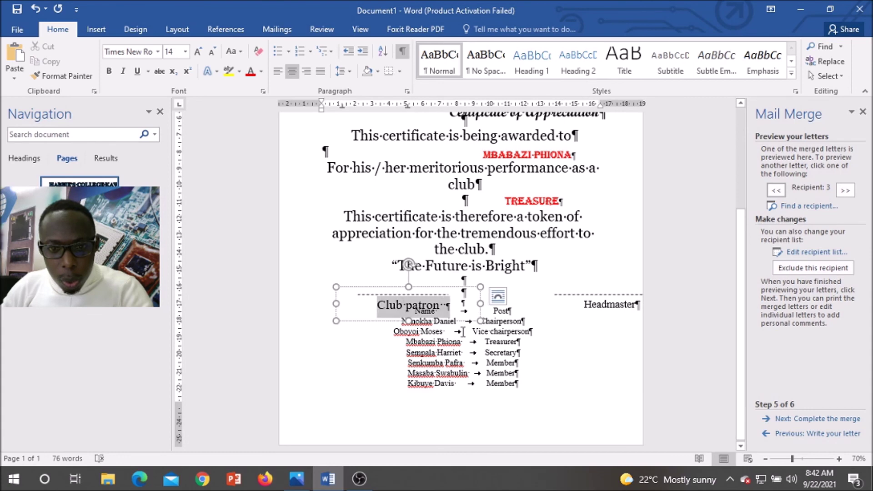
pyautogui.click(528, 393)
pyautogui.moveTo(529, 393); pyautogui.dragTo(415, 312)
pyautogui.press('Delete')
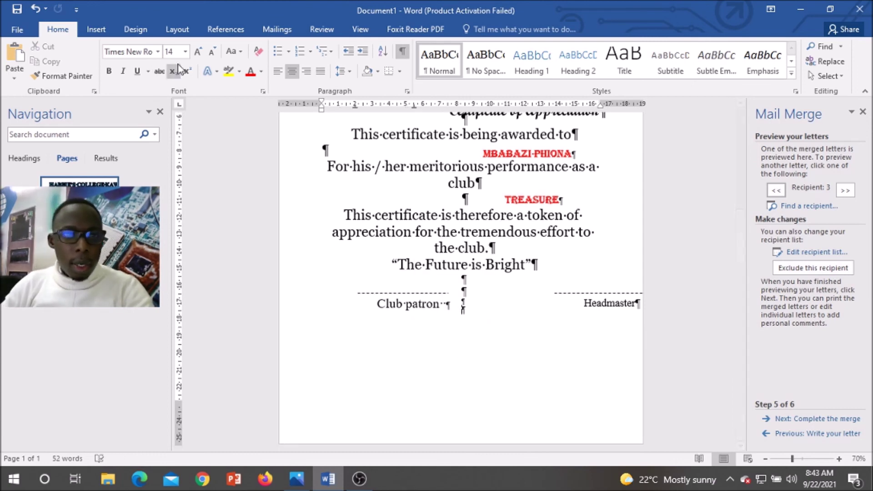
# Step: Set the page orientation to Landscape, reapplying it after a brief undo
pyautogui.click(177, 29)
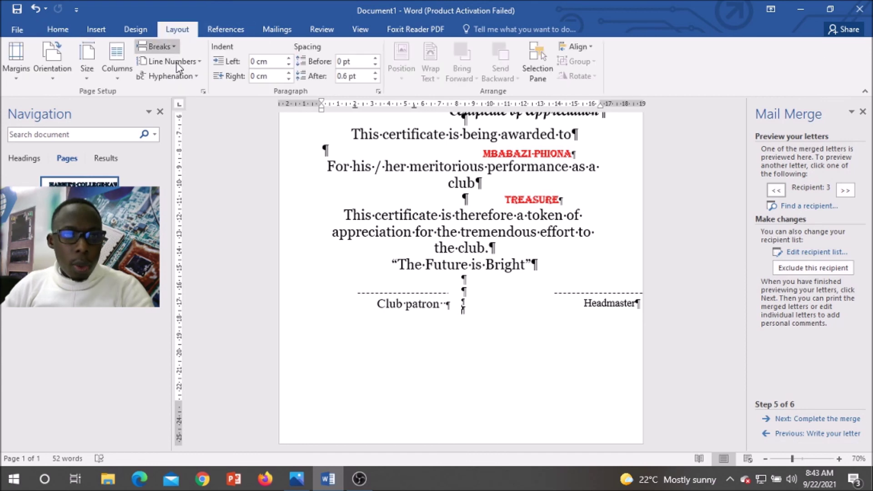
pyautogui.click(57, 78)
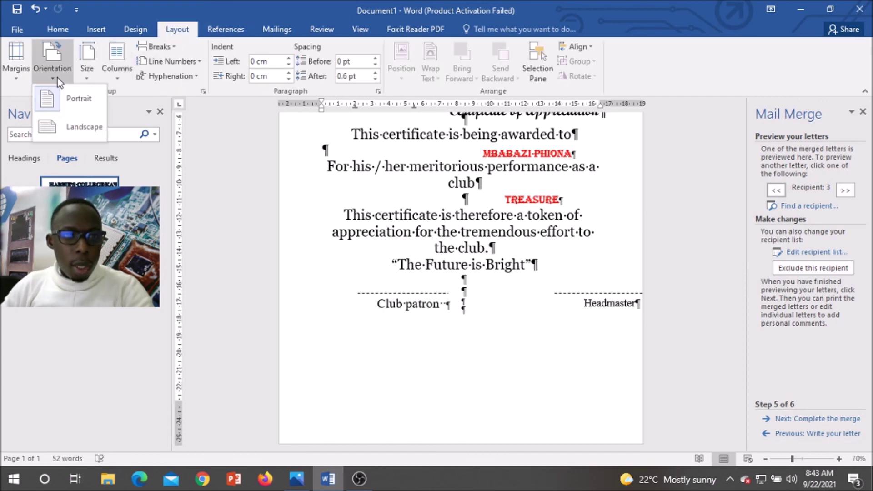
pyautogui.click(59, 126)
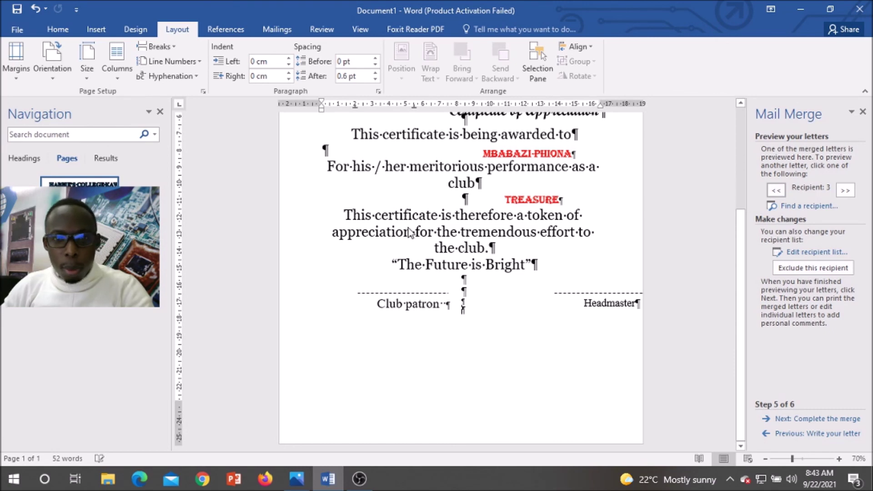
pyautogui.scroll(2, 604, 329)
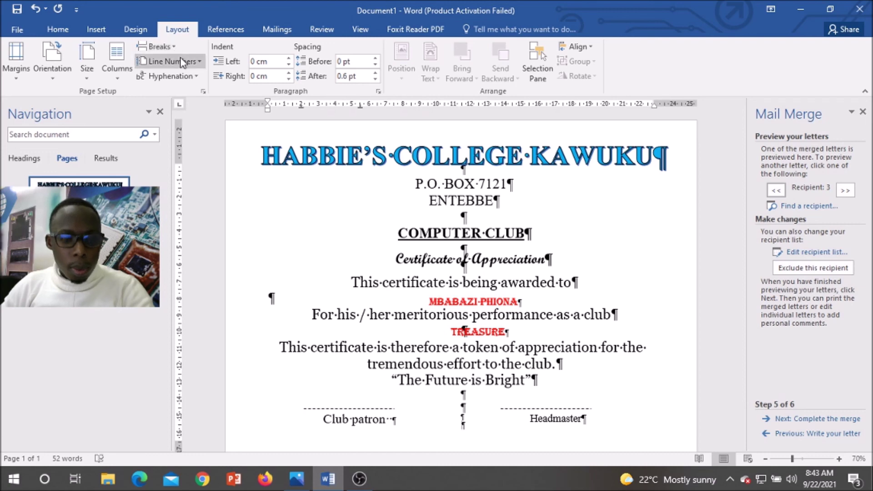
pyautogui.hotkey('ctrl', 'z')
pyautogui.scroll(-3, 520, 395)
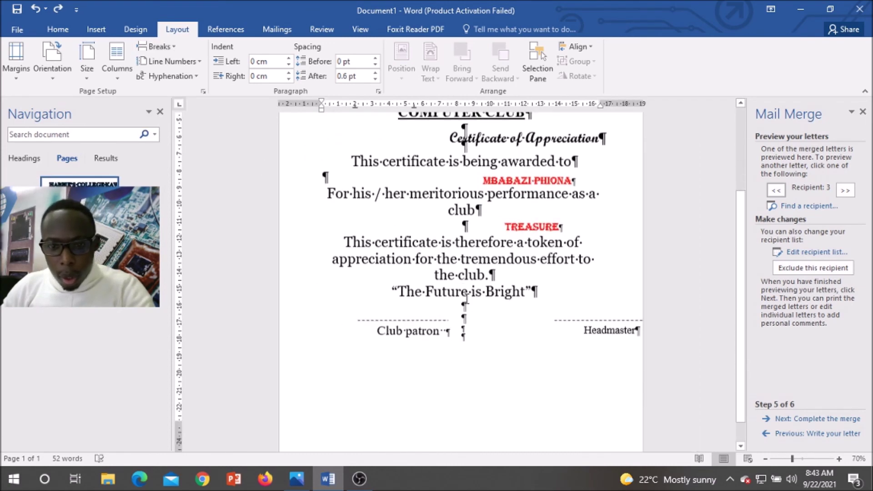
pyautogui.scroll(-1, 521, 395)
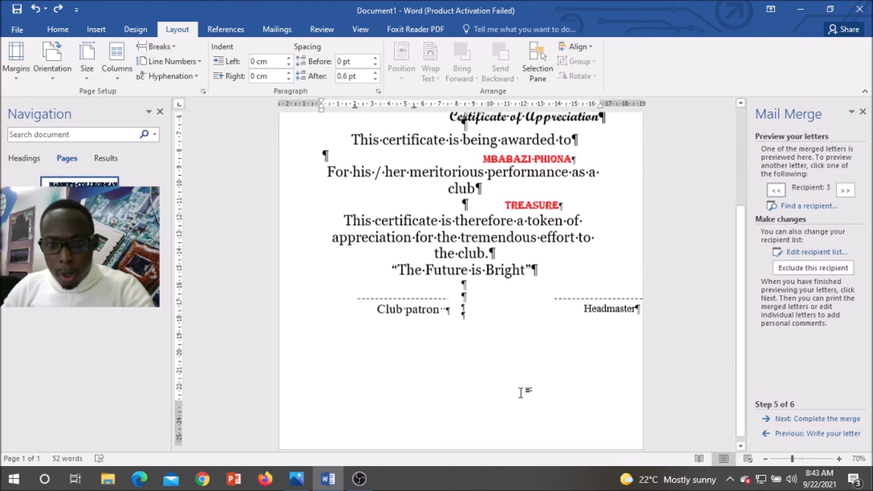
pyautogui.scroll(2, 513, 367)
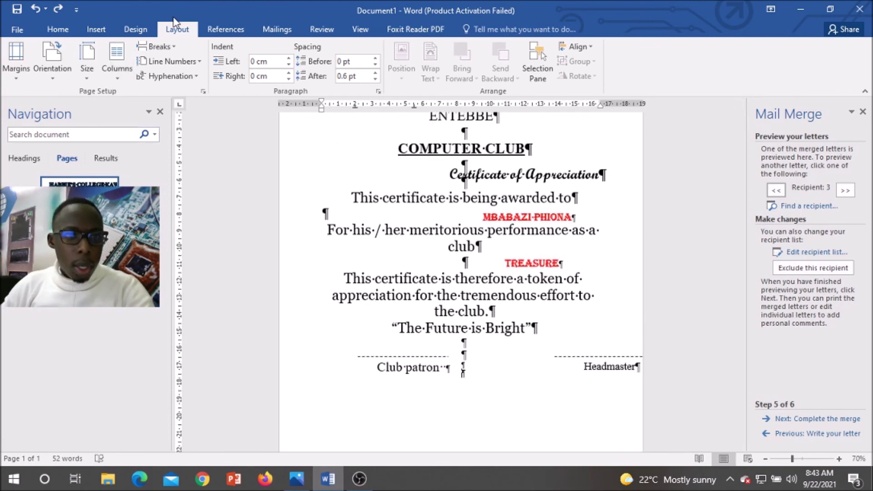
pyautogui.click(54, 80)
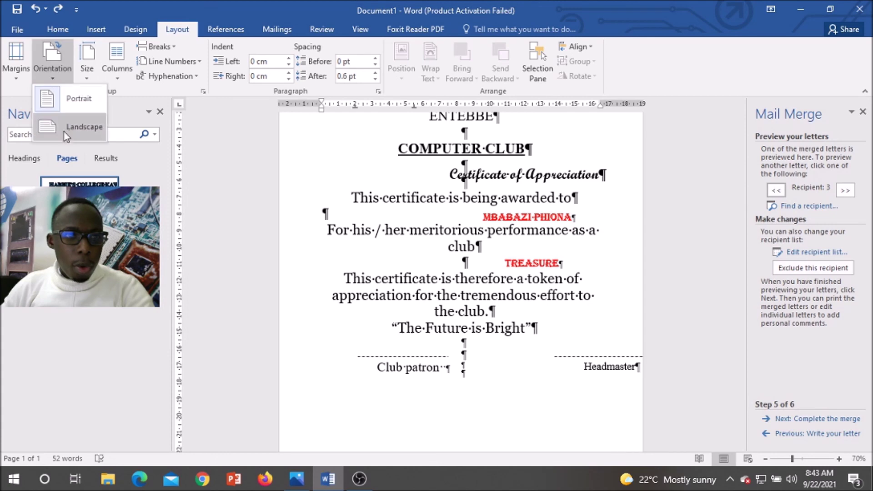
pyautogui.click(64, 130)
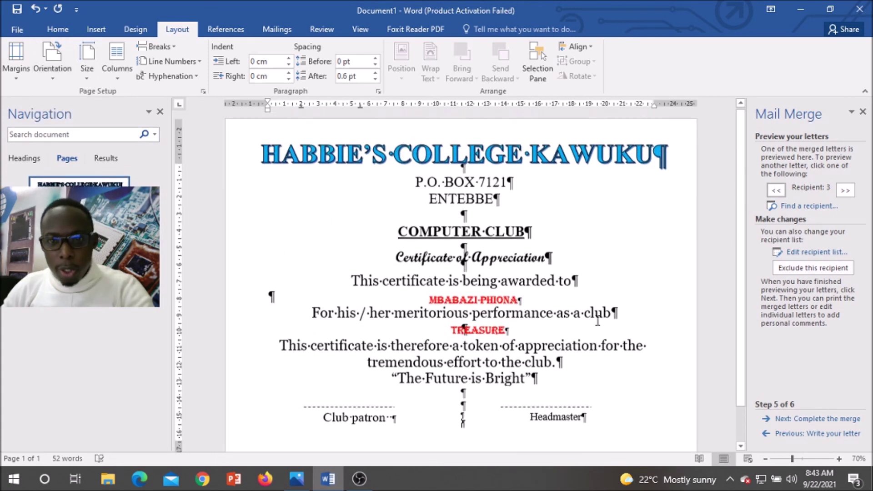
# Step: Turn off Show/Hide ¶ formatting marks and close the Navigation pane
pyautogui.click(59, 30)
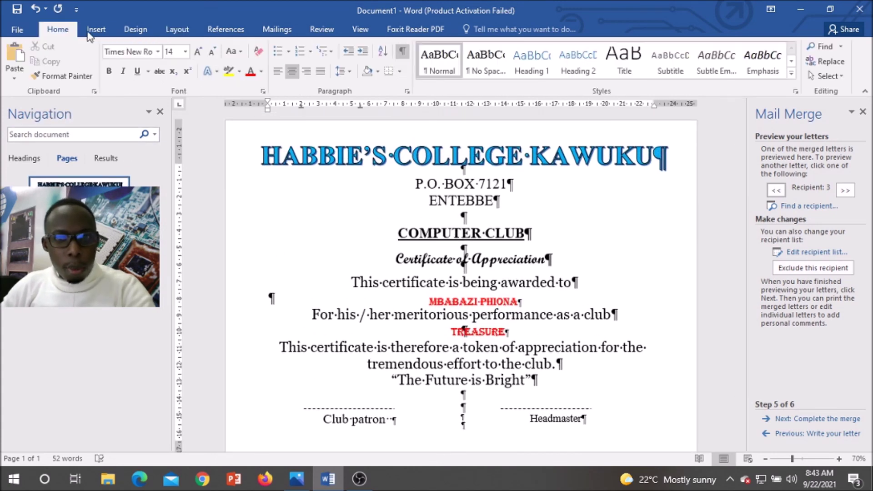
pyautogui.click(402, 53)
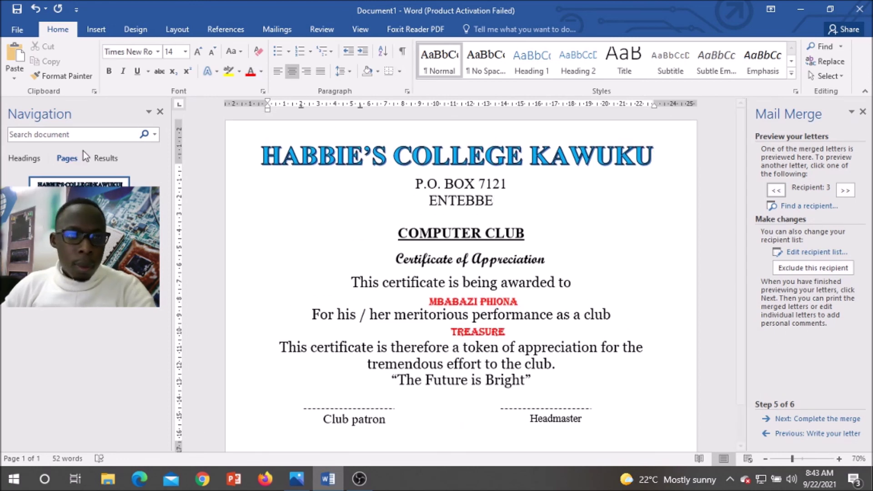
pyautogui.click(159, 113)
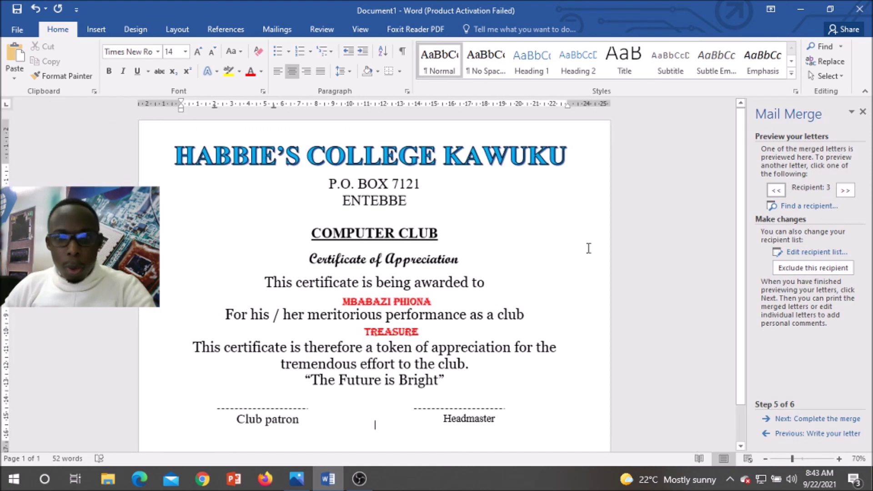
pyautogui.scroll(-2, 586, 247)
pyautogui.scroll(2, 586, 248)
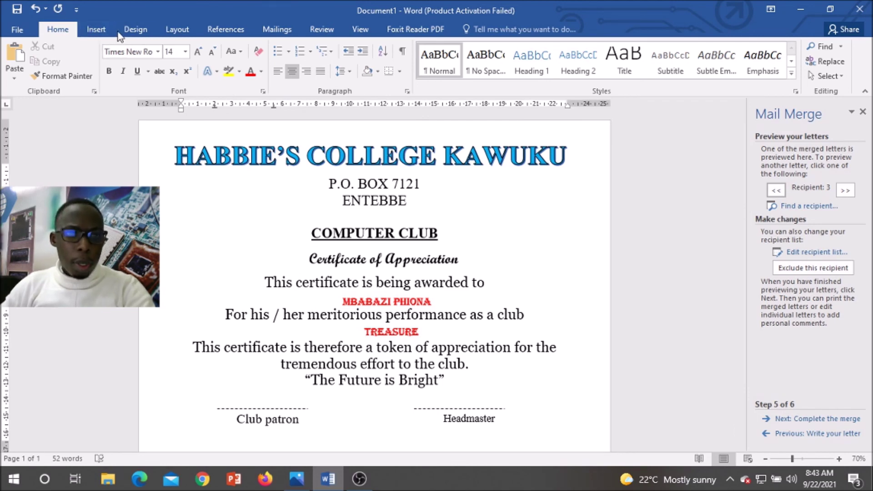
# Step: Apply the colourful balloon Art page border (31 pt) around the certificate
pyautogui.click(137, 31)
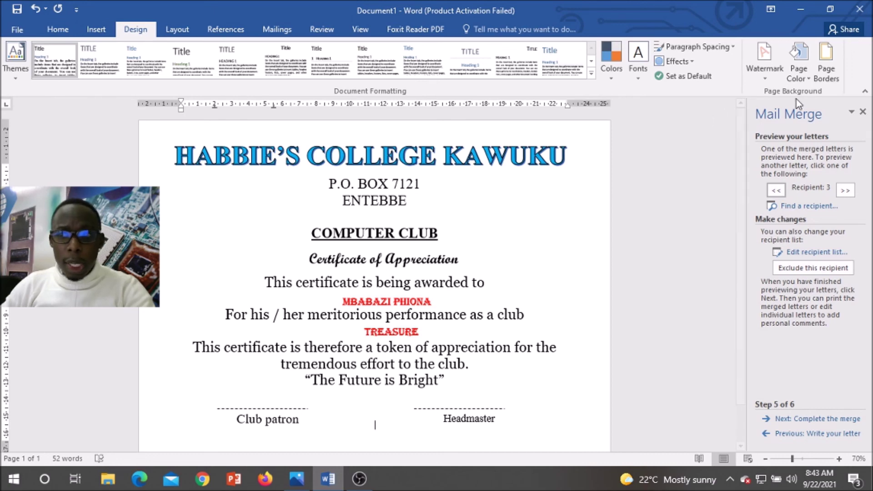
pyautogui.click(826, 66)
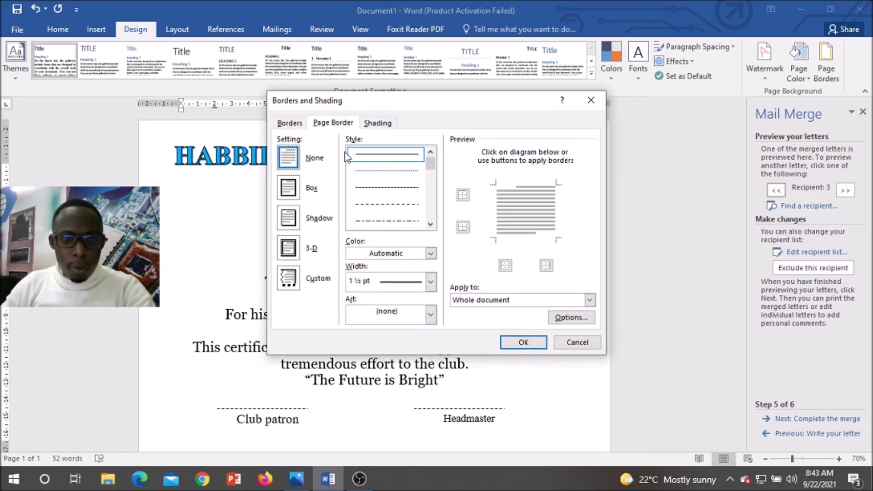
pyautogui.click(431, 313)
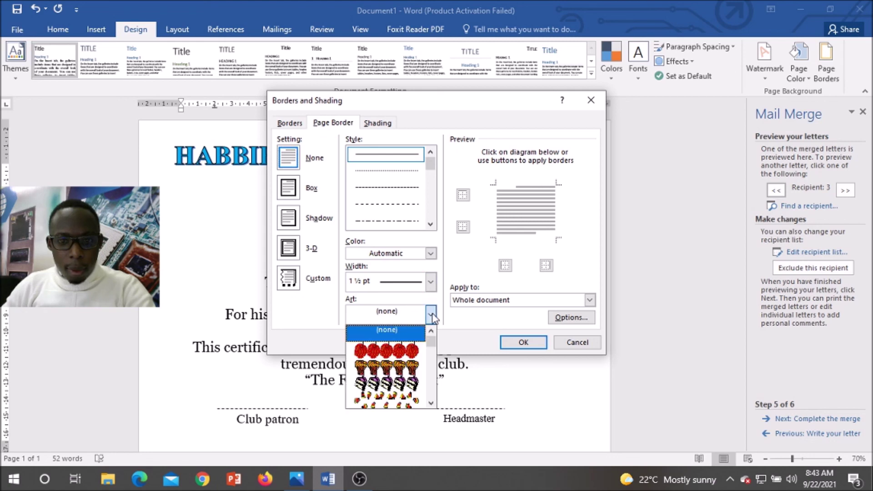
pyautogui.scroll(-6, 416, 376)
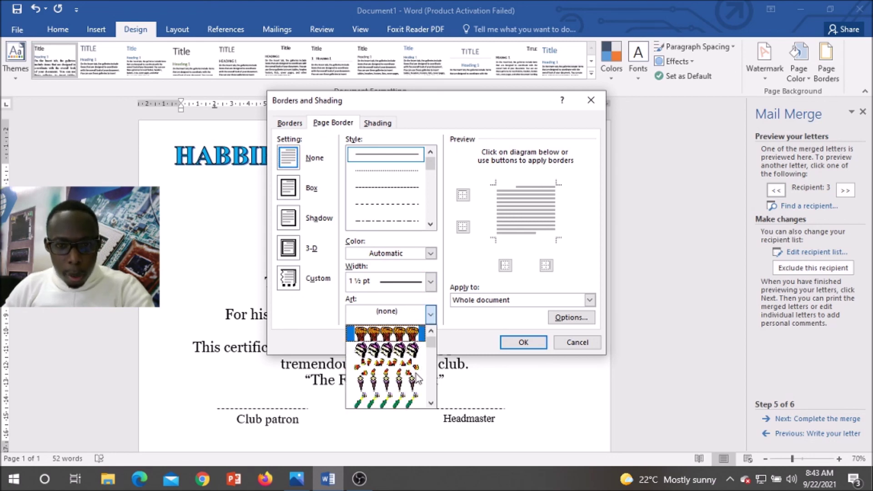
pyautogui.scroll(-8, 417, 377)
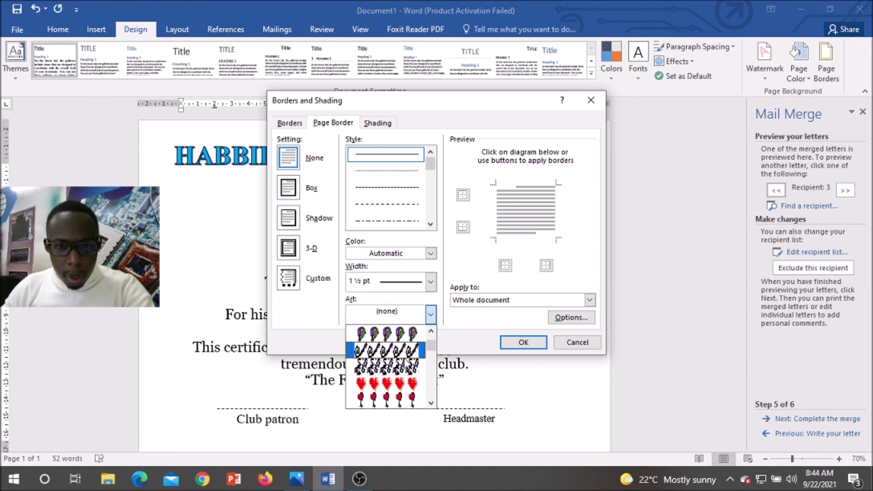
pyautogui.click(404, 334)
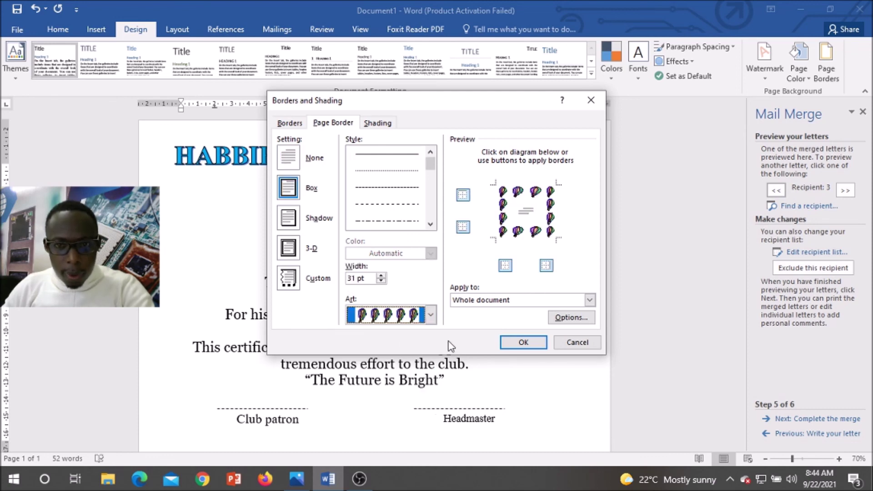
pyautogui.click(535, 344)
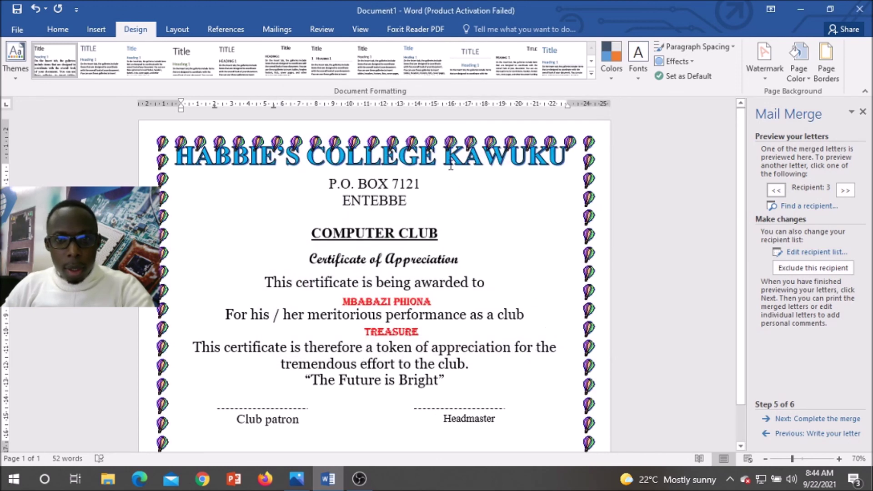
# Step: Drag the HABBIE'S COLLEGE KAWUKU heading box's top handle down, clear of the balloons
pyautogui.click(451, 165)
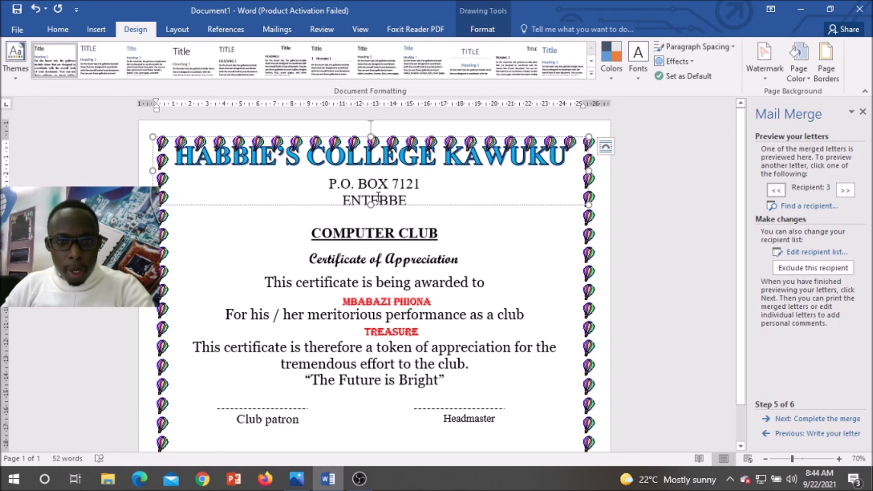
pyautogui.scroll(-2, 336, 187)
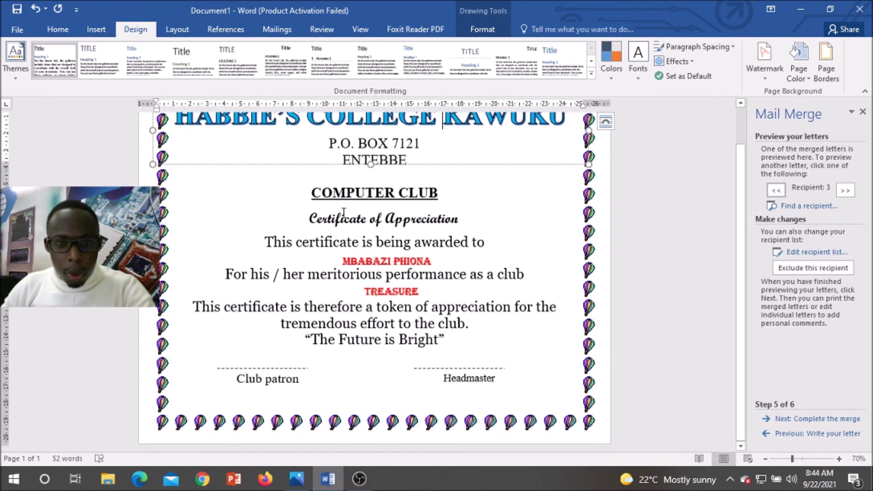
pyautogui.scroll(1, 330, 139)
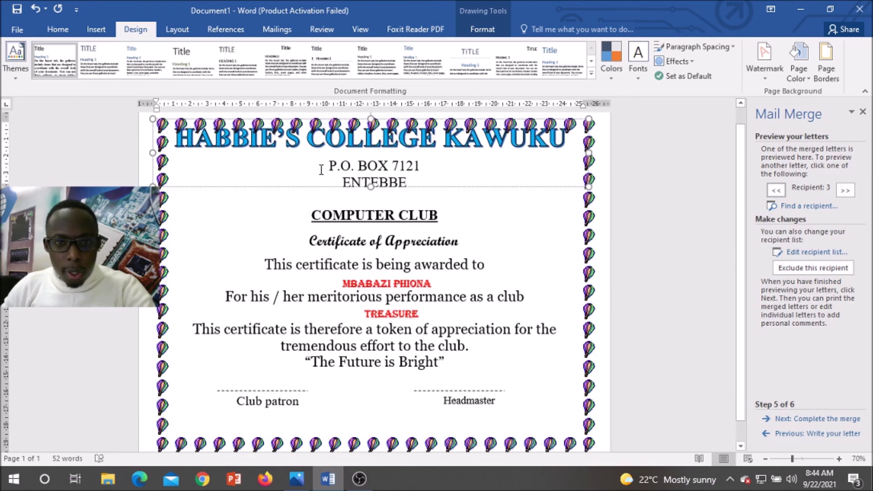
pyautogui.click(340, 191)
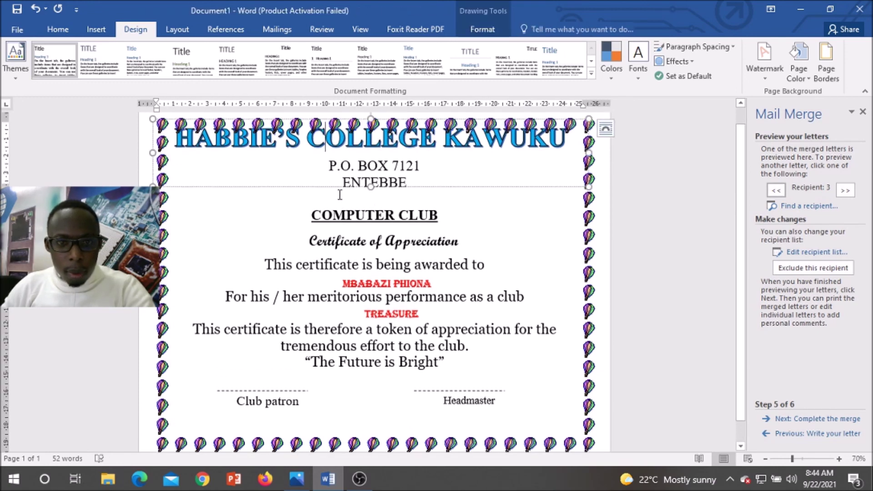
pyautogui.click(329, 166)
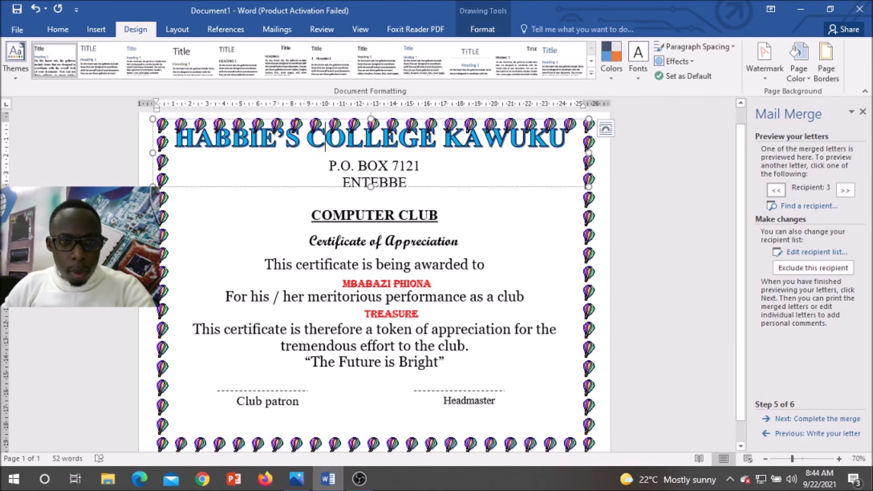
pyautogui.moveTo(371, 119); pyautogui.dragTo(371, 132)
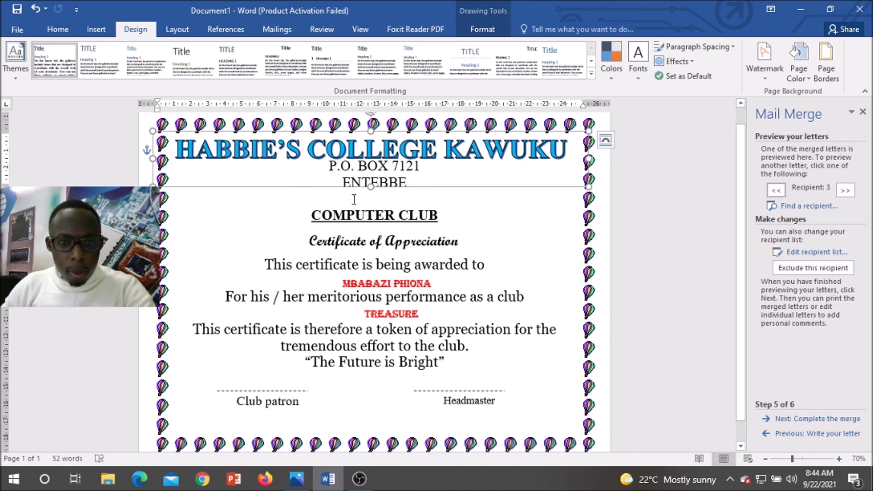
pyautogui.click(373, 200)
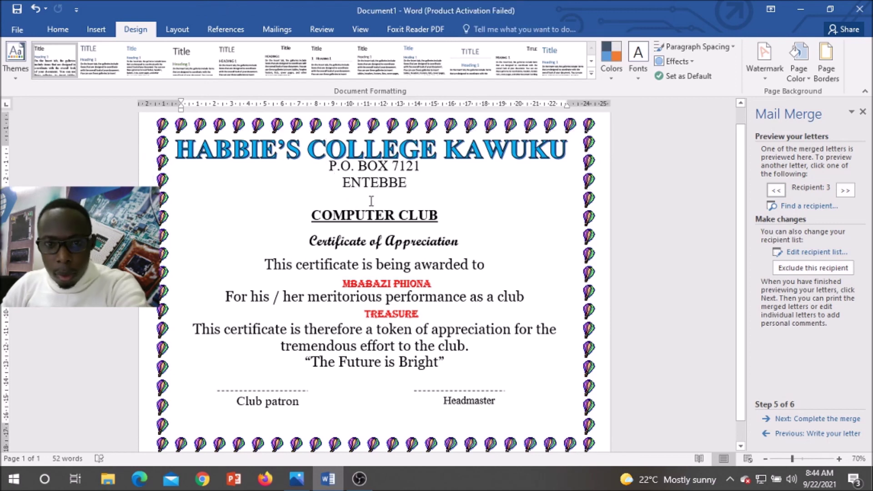
pyautogui.press('Down')
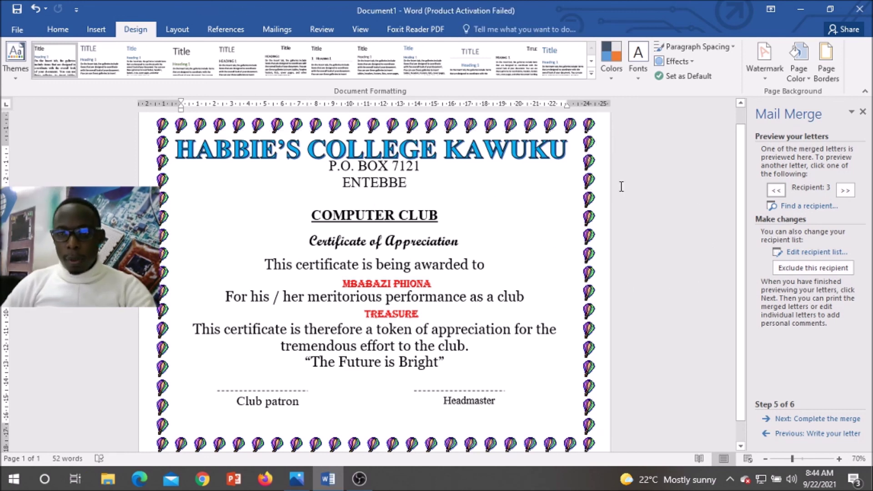
# Step: Set the certificate's Page Color to the Light Blue standard colour
pyautogui.click(810, 80)
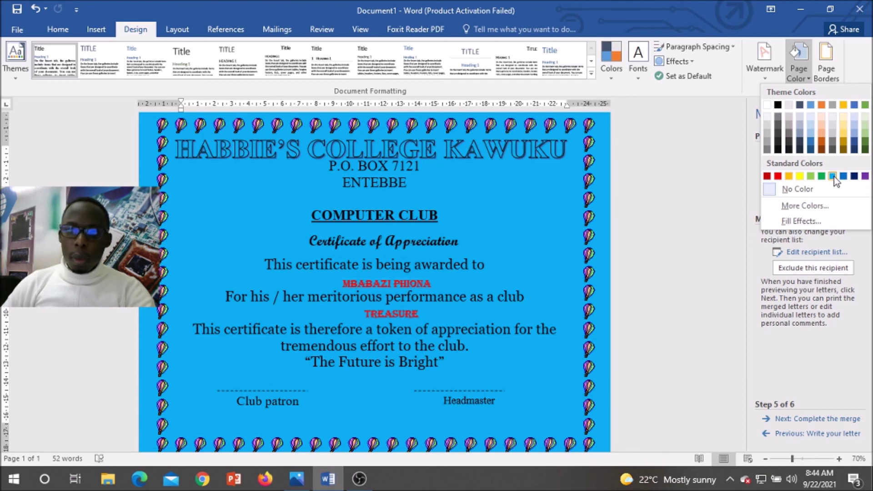
pyautogui.click(834, 177)
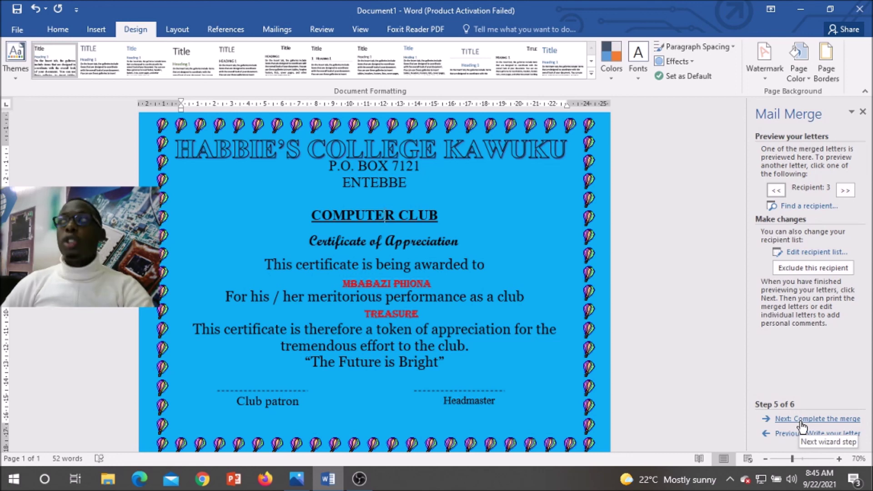
# Step: Complete the merge via Edit individual letters, merging All records into a new Letters3 document
pyautogui.click(801, 424)
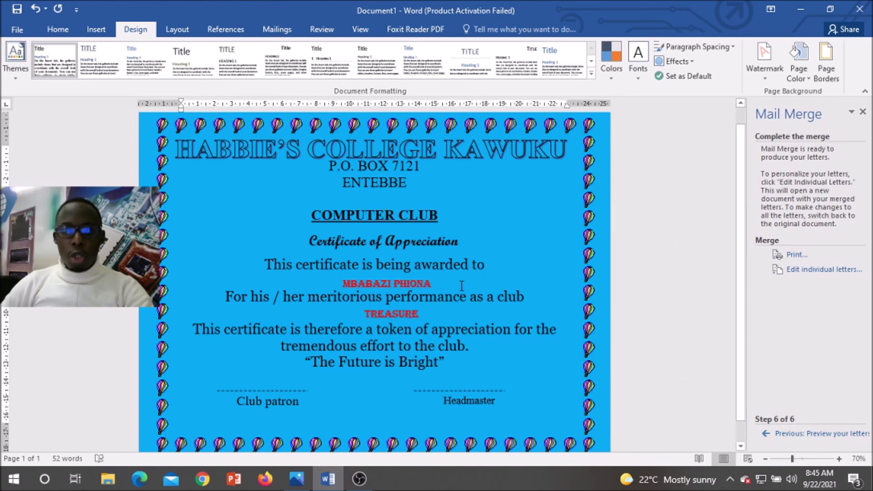
pyautogui.scroll(-1, 478, 271)
pyautogui.click(816, 270)
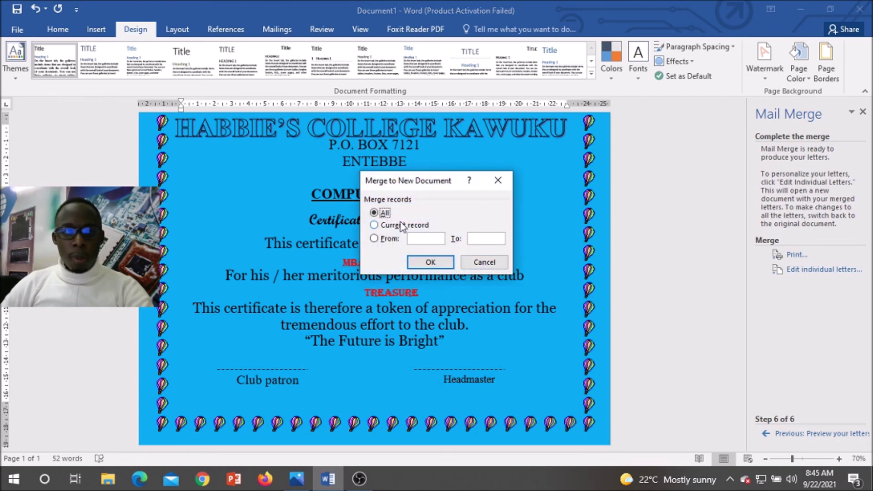
pyautogui.click(430, 262)
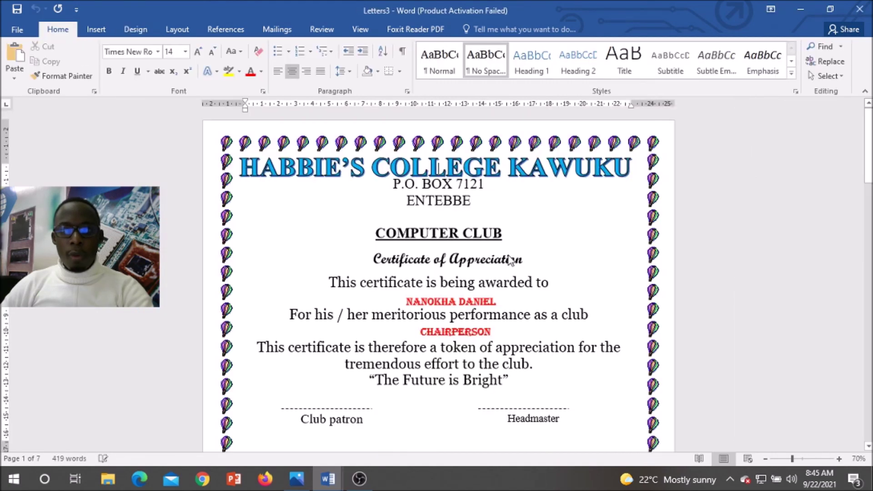
# Step: Apply the Light Blue page colour to the merged Letters3 certificates
pyautogui.scroll(-10, 510, 249)
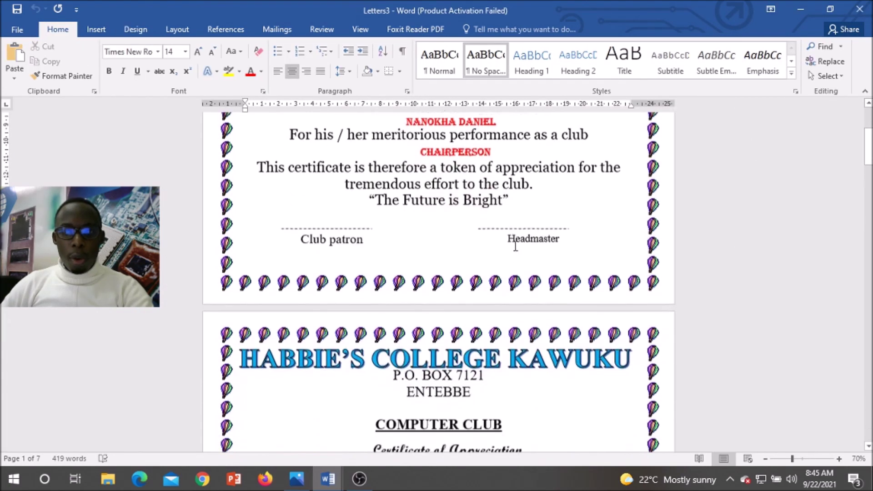
pyautogui.scroll(-15, 524, 249)
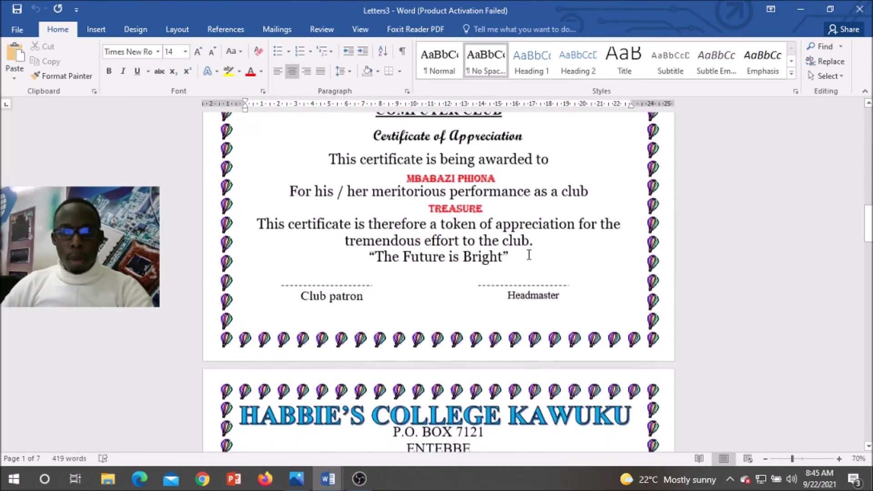
pyautogui.scroll(-5, 531, 255)
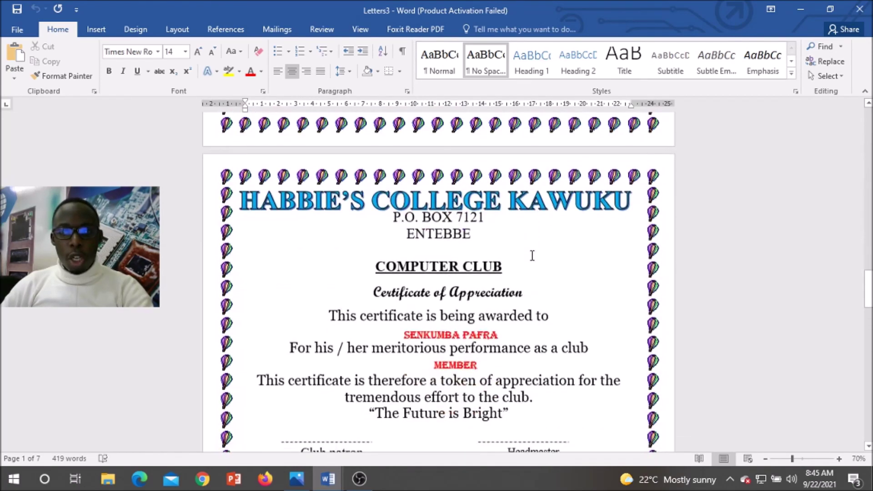
pyautogui.scroll(15, 534, 256)
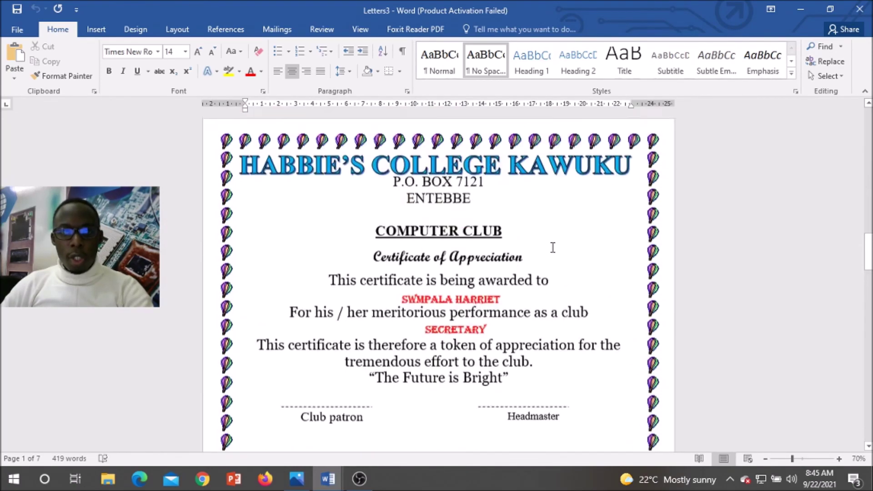
pyautogui.scroll(15, 607, 237)
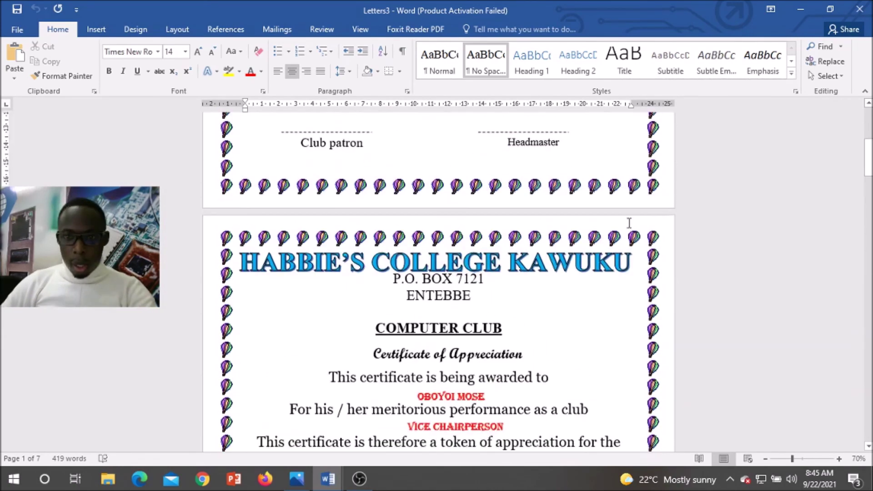
pyautogui.click(136, 29)
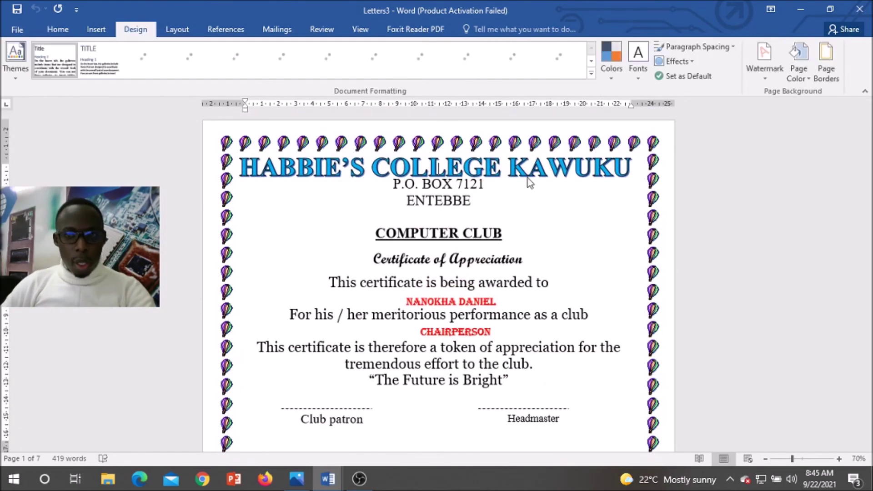
pyautogui.click(808, 53)
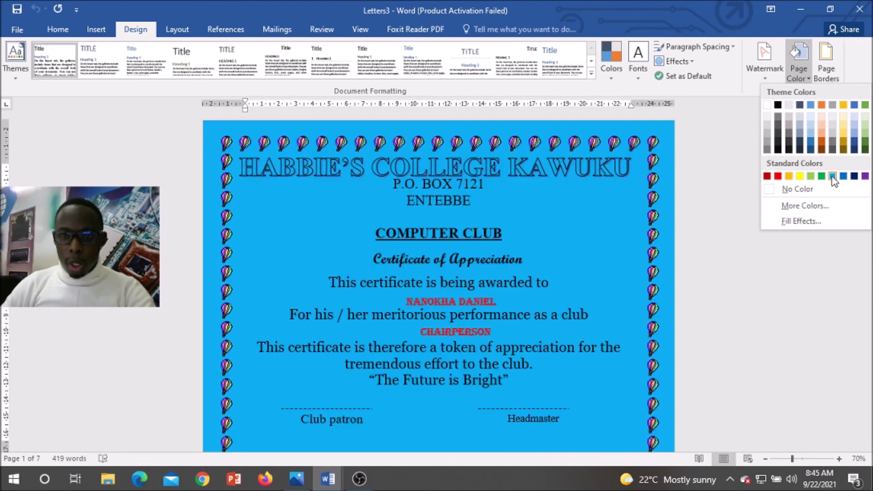
pyautogui.click(834, 177)
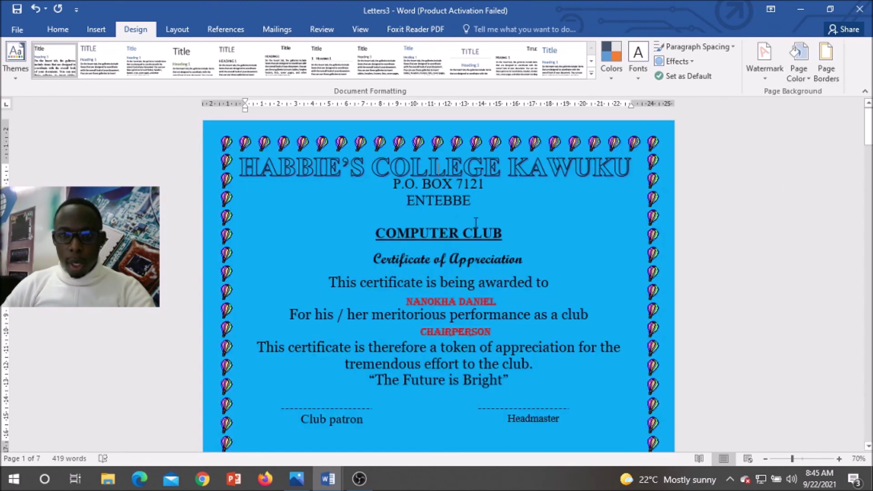
# Step: Check every merged certificate page, then zoom out to 60% to view two side by side
pyautogui.scroll(-2, 574, 207)
pyautogui.scroll(-15, 574, 206)
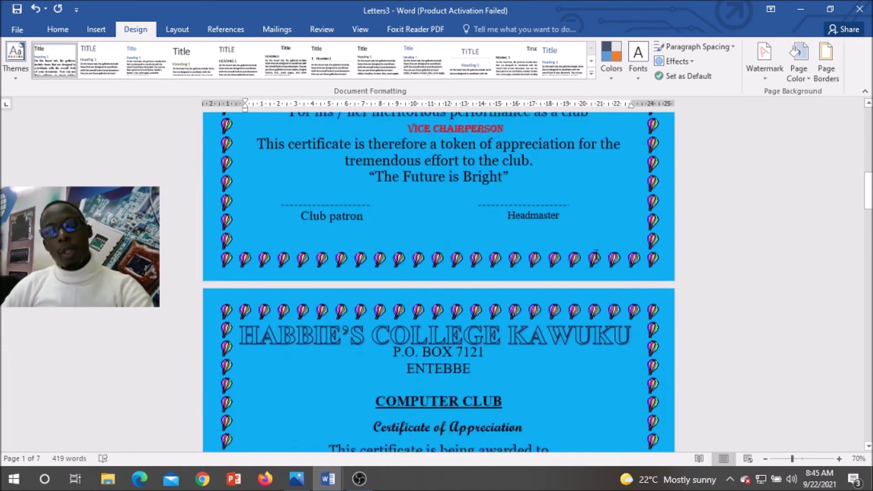
pyautogui.scroll(-13, 594, 256)
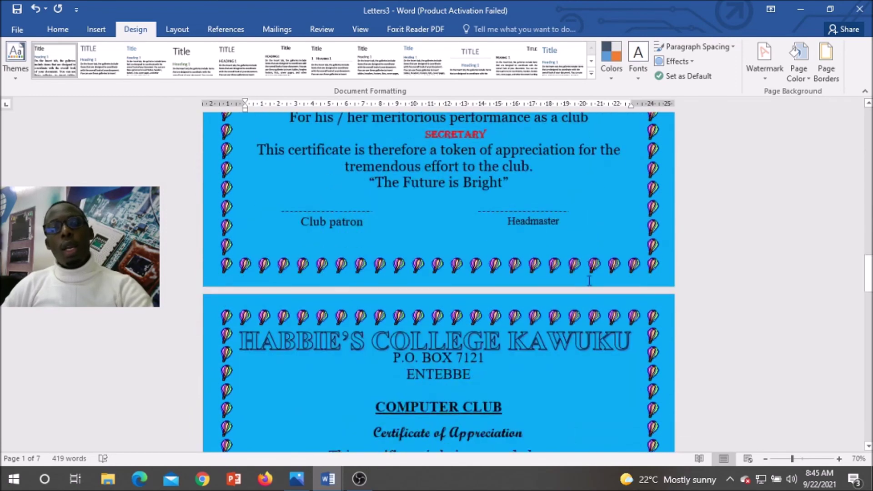
pyautogui.scroll(-14, 605, 382)
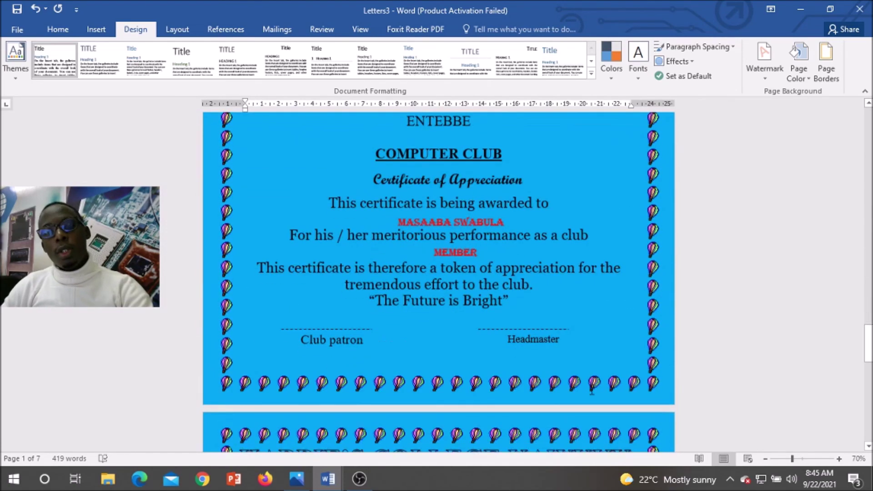
pyautogui.scroll(-3, 598, 383)
pyautogui.scroll(-8, 604, 383)
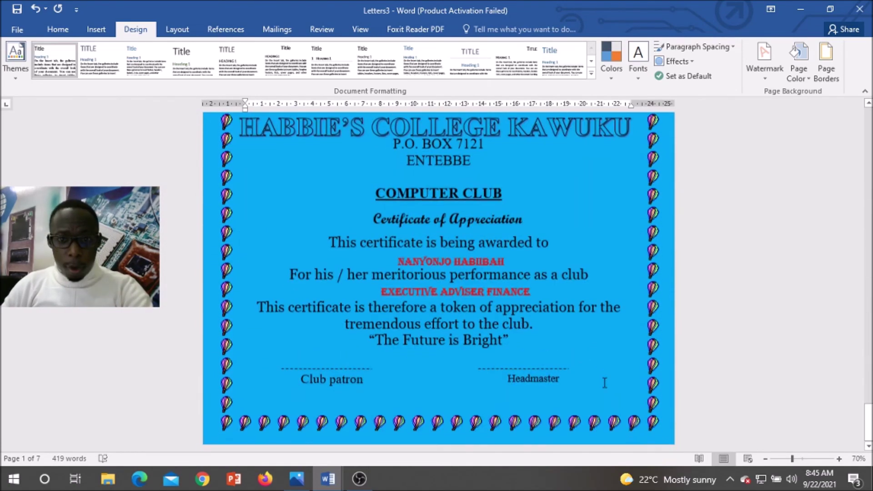
pyautogui.scroll(1, 610, 372)
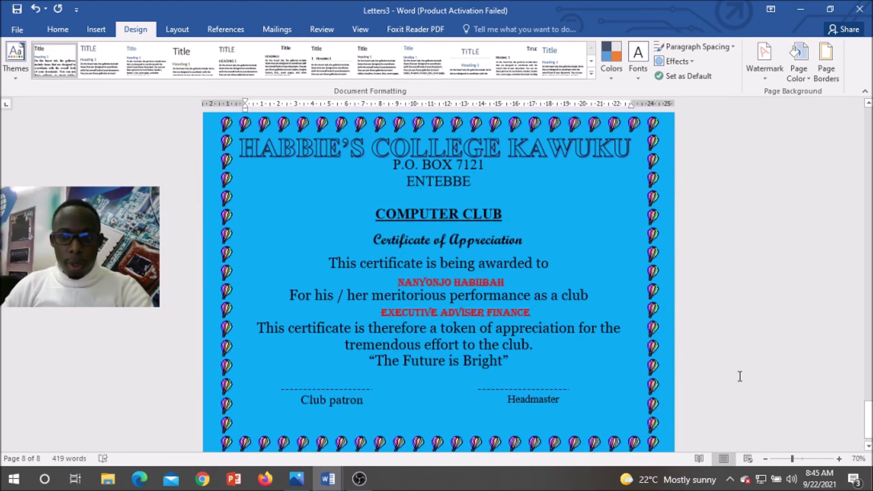
pyautogui.click(766, 459)
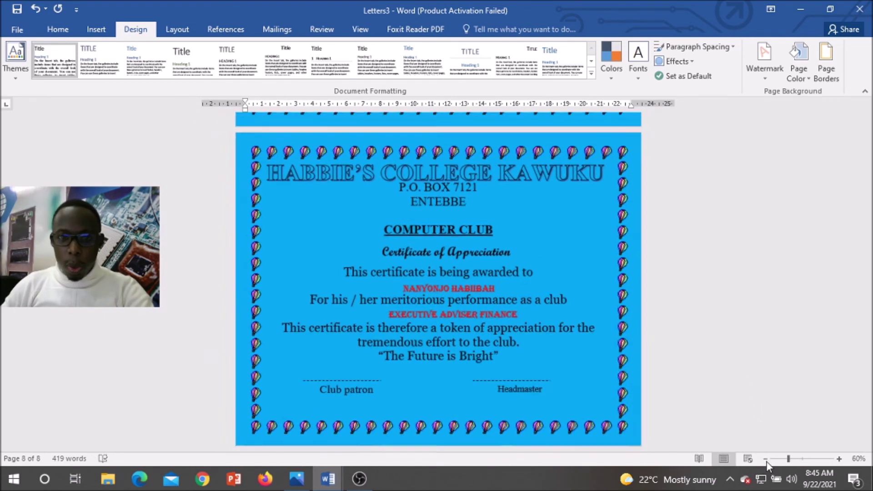